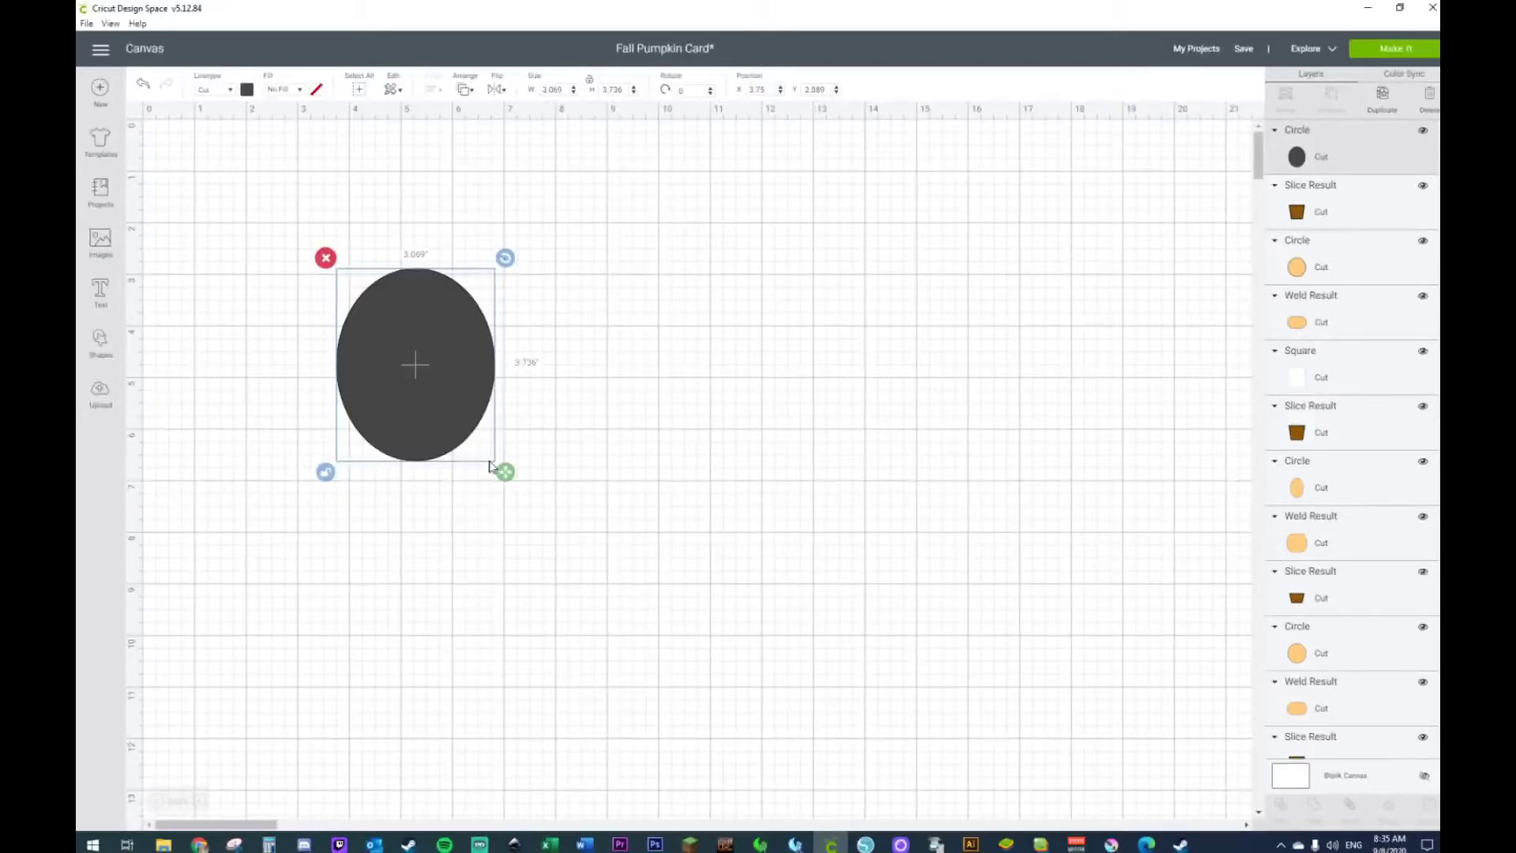
key(ctrl+d)
drag(479, 419, 584, 395)
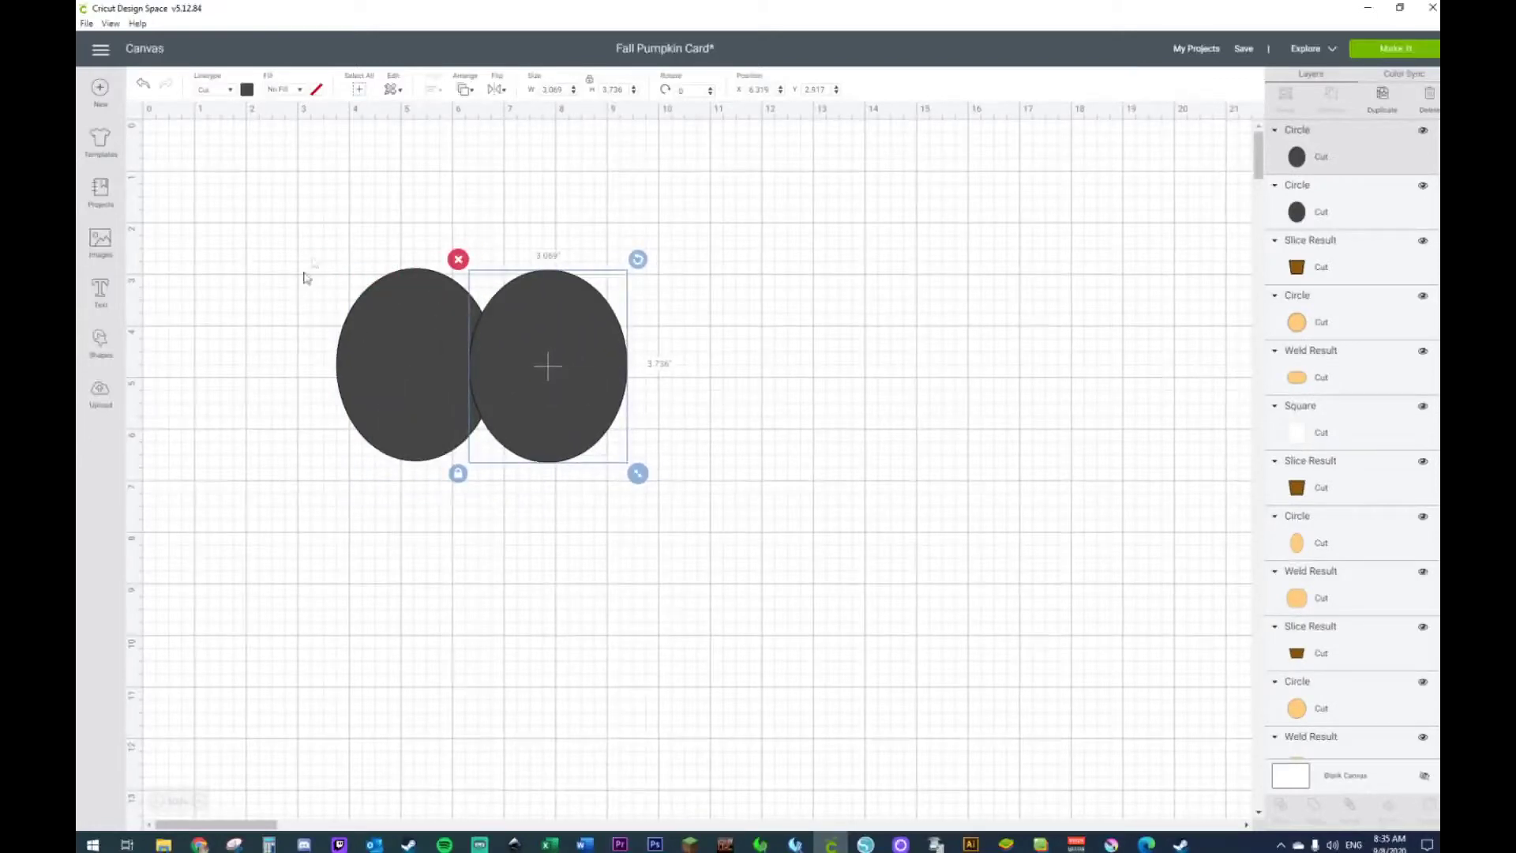
click(269, 270)
click(382, 309)
click(606, 373)
key(Delete)
Stretch the dark oval to about 2.9 by 4.2 inches and place two duplicates: one touching its side, one spare farther away
click(427, 396)
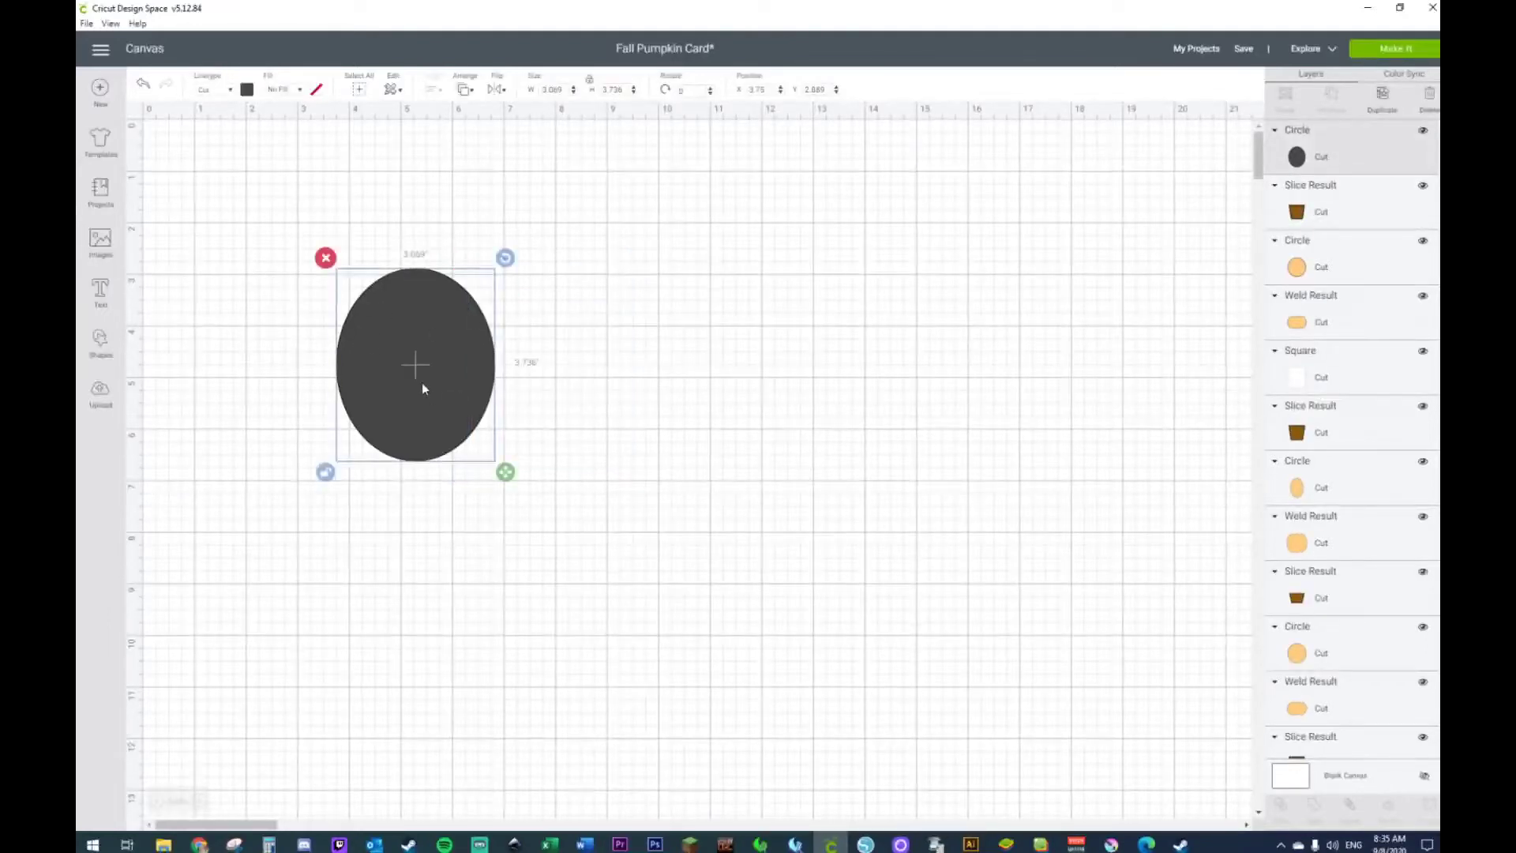
drag(506, 472, 501, 496)
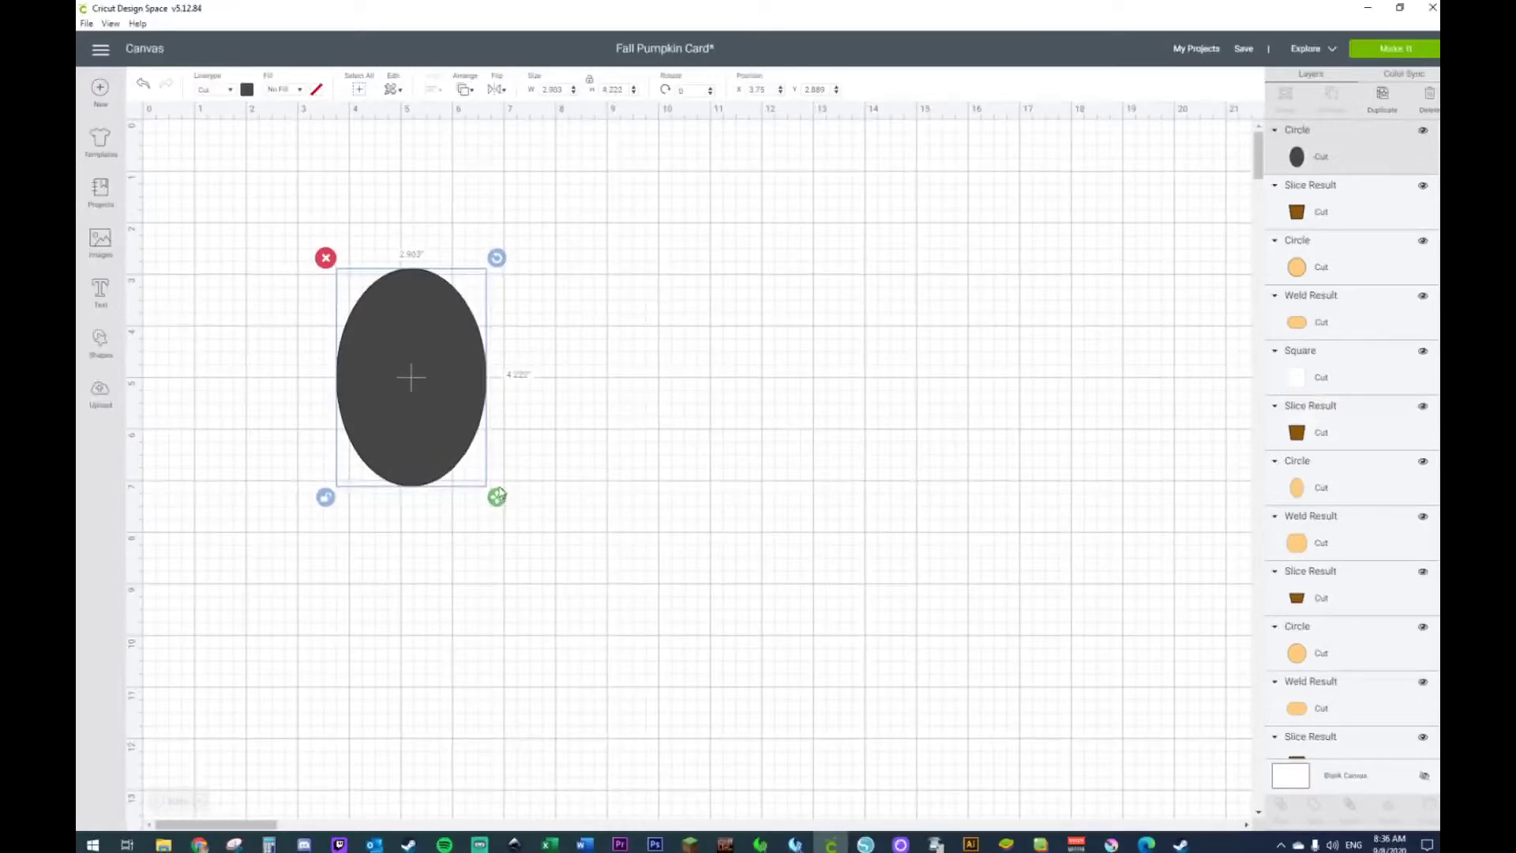
key(ctrl+d)
drag(477, 395, 595, 361)
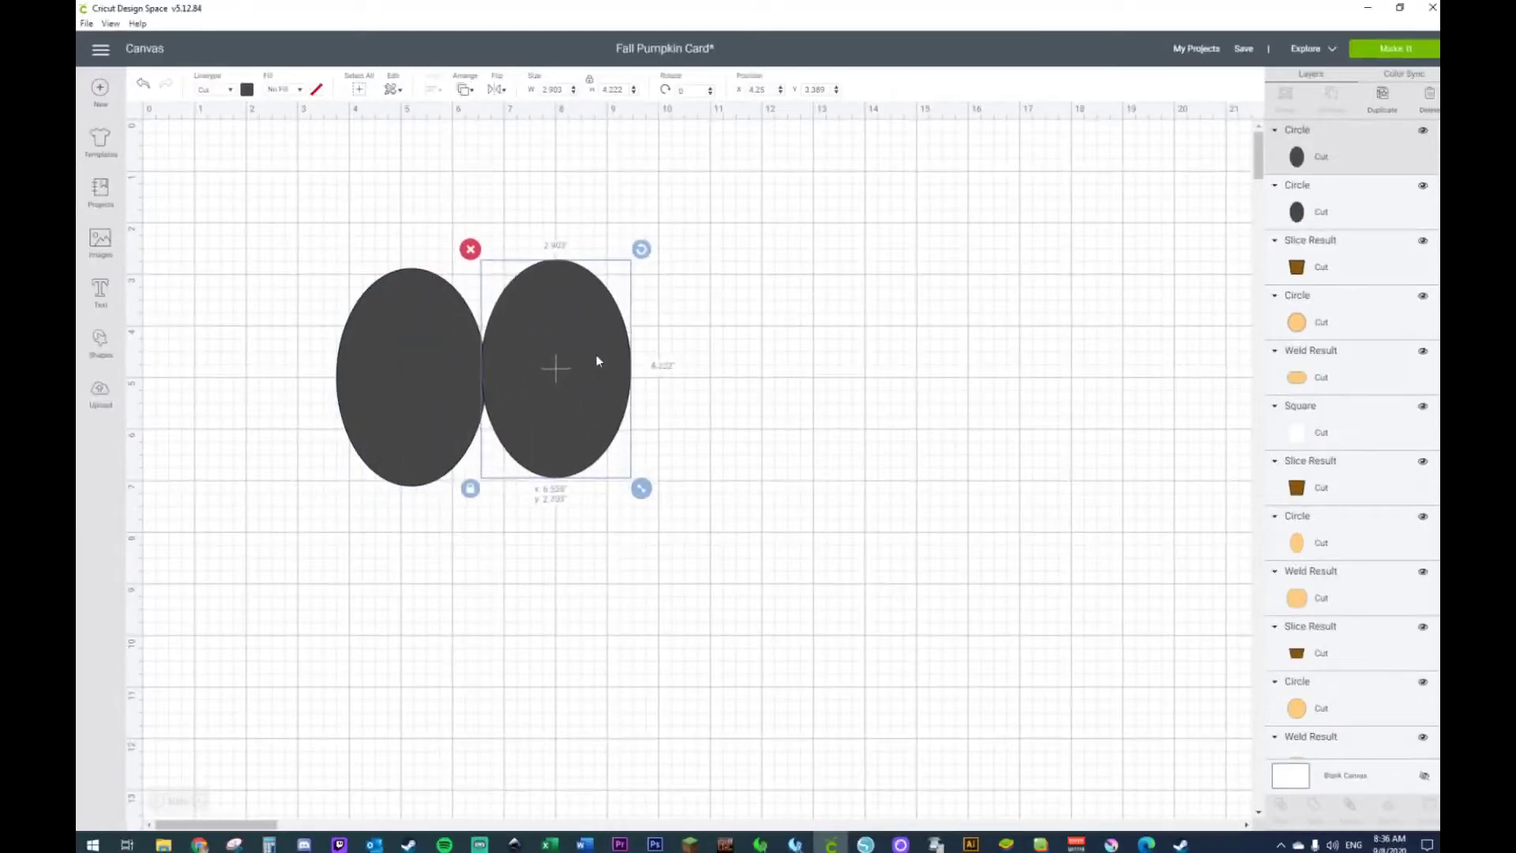
key(ctrl+d)
drag(620, 412, 911, 515)
Align the two touching ovals with each other using Center Vertically
drag(283, 180, 655, 577)
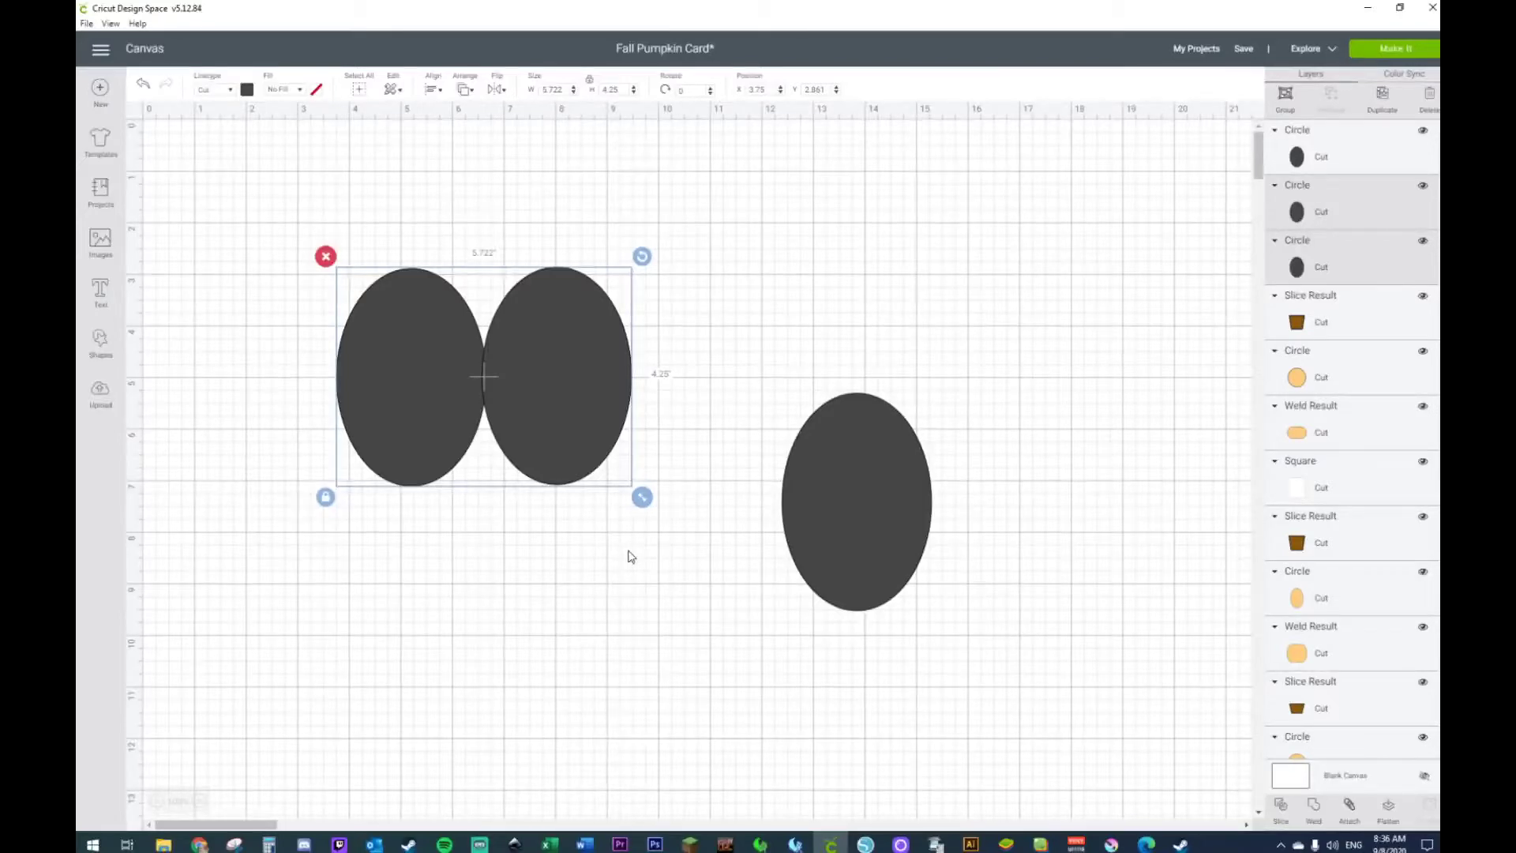
drag(279, 184, 662, 526)
click(433, 90)
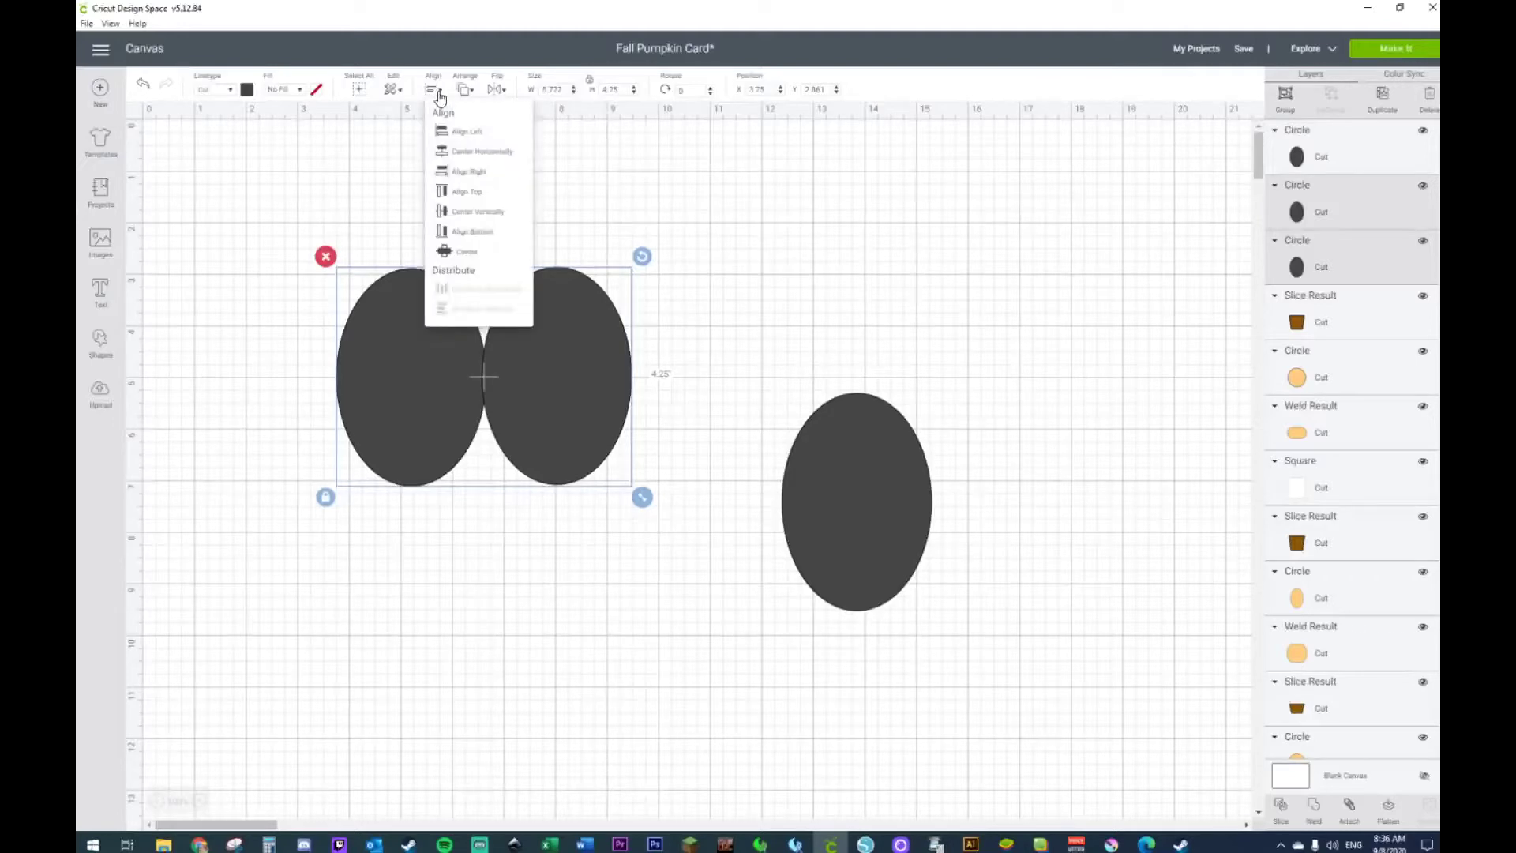
click(478, 211)
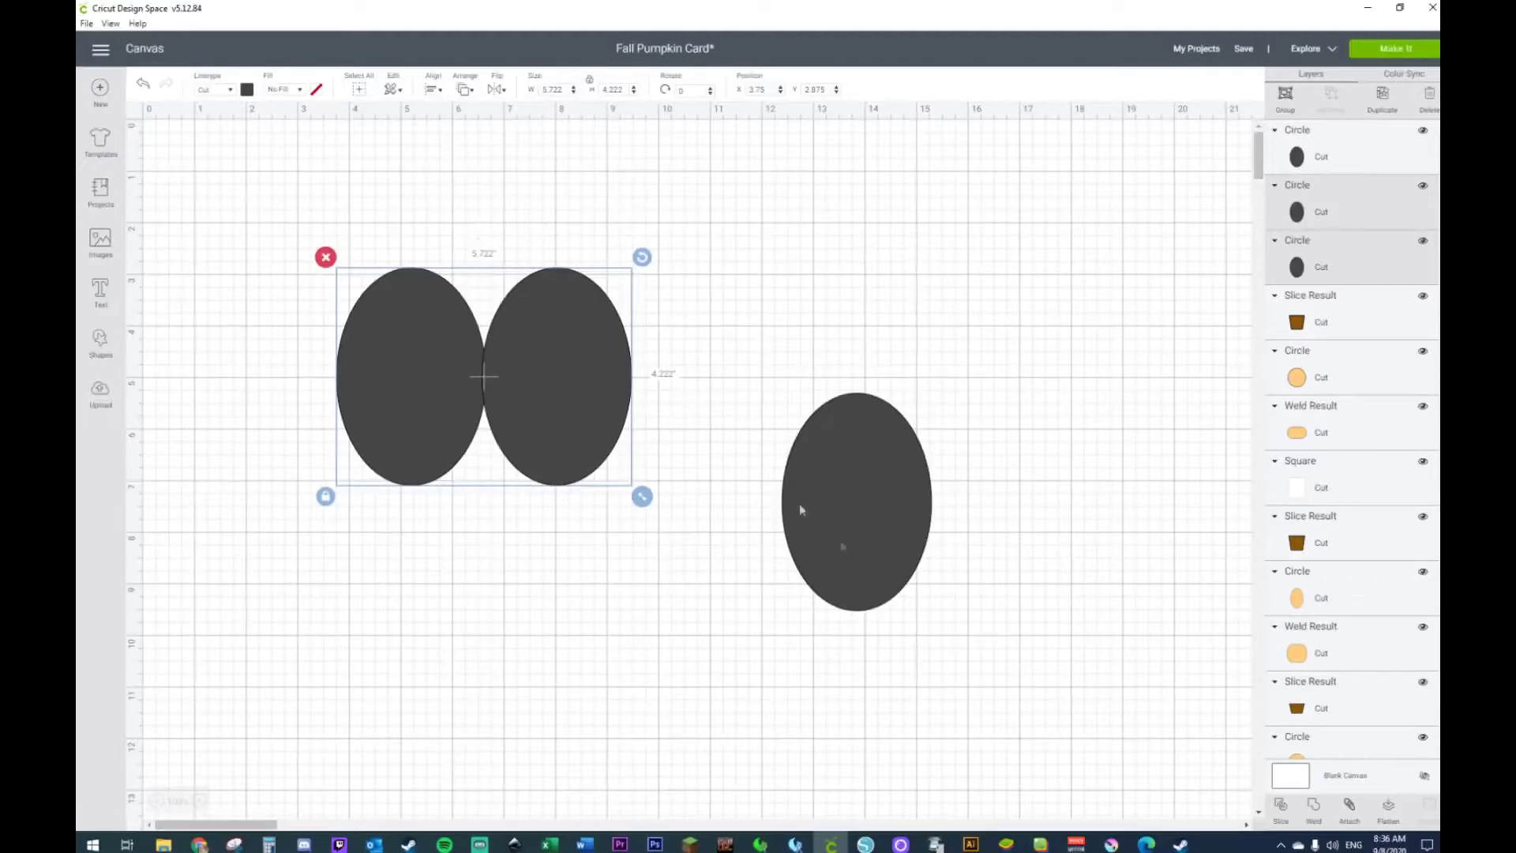
Duplicate the spare oval and place the copy over the middle of the two touching ovals
click(821, 515)
key(ctrl+d)
drag(853, 515, 461, 384)
Center the three overlapping ovals vertically and weld them into one pumpkin shape
drag(244, 248, 582, 509)
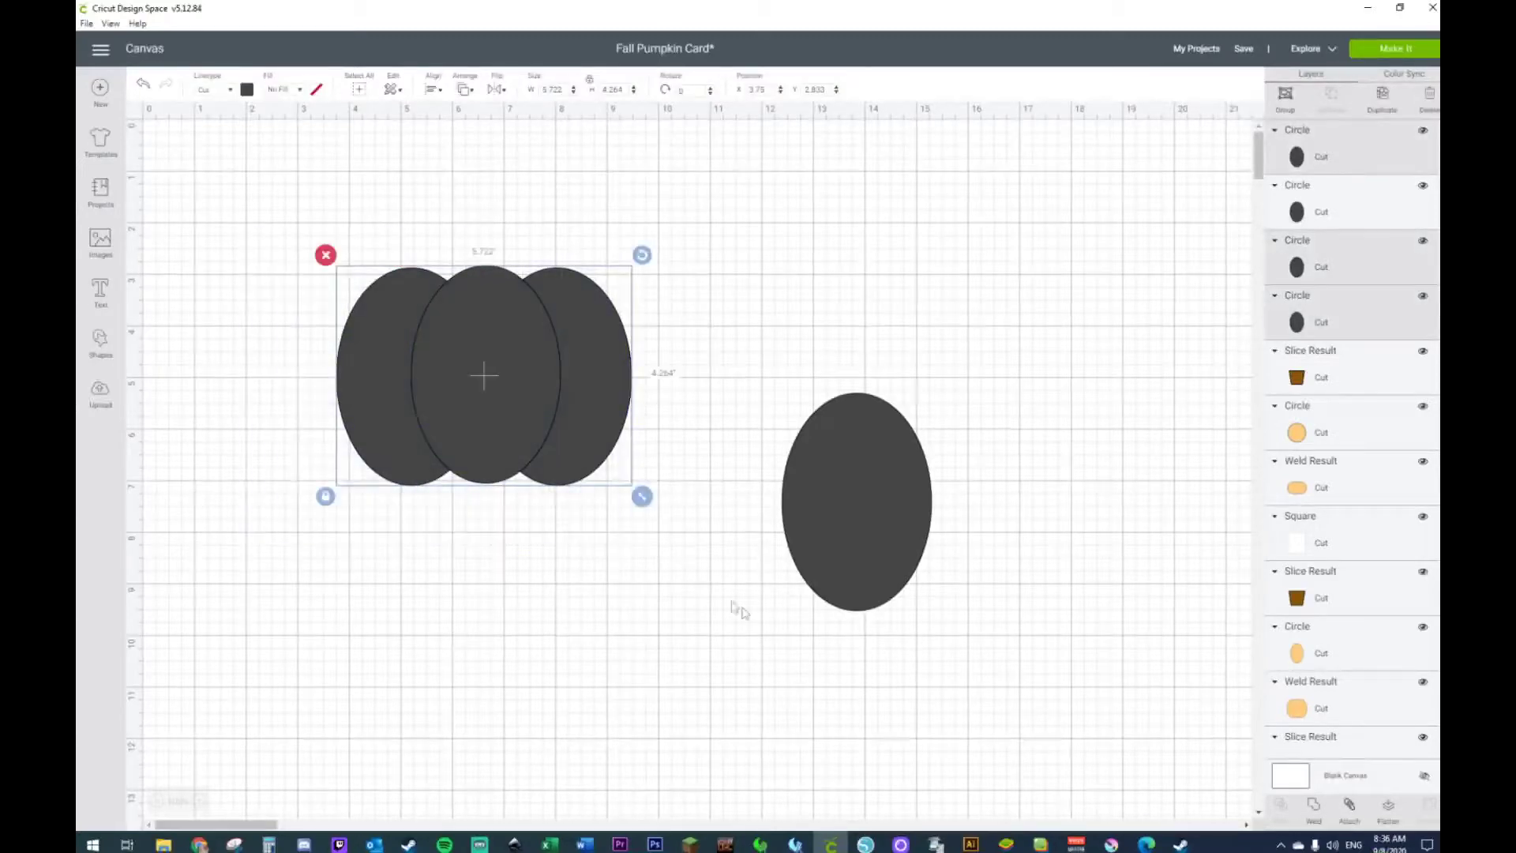
click(432, 103)
click(481, 212)
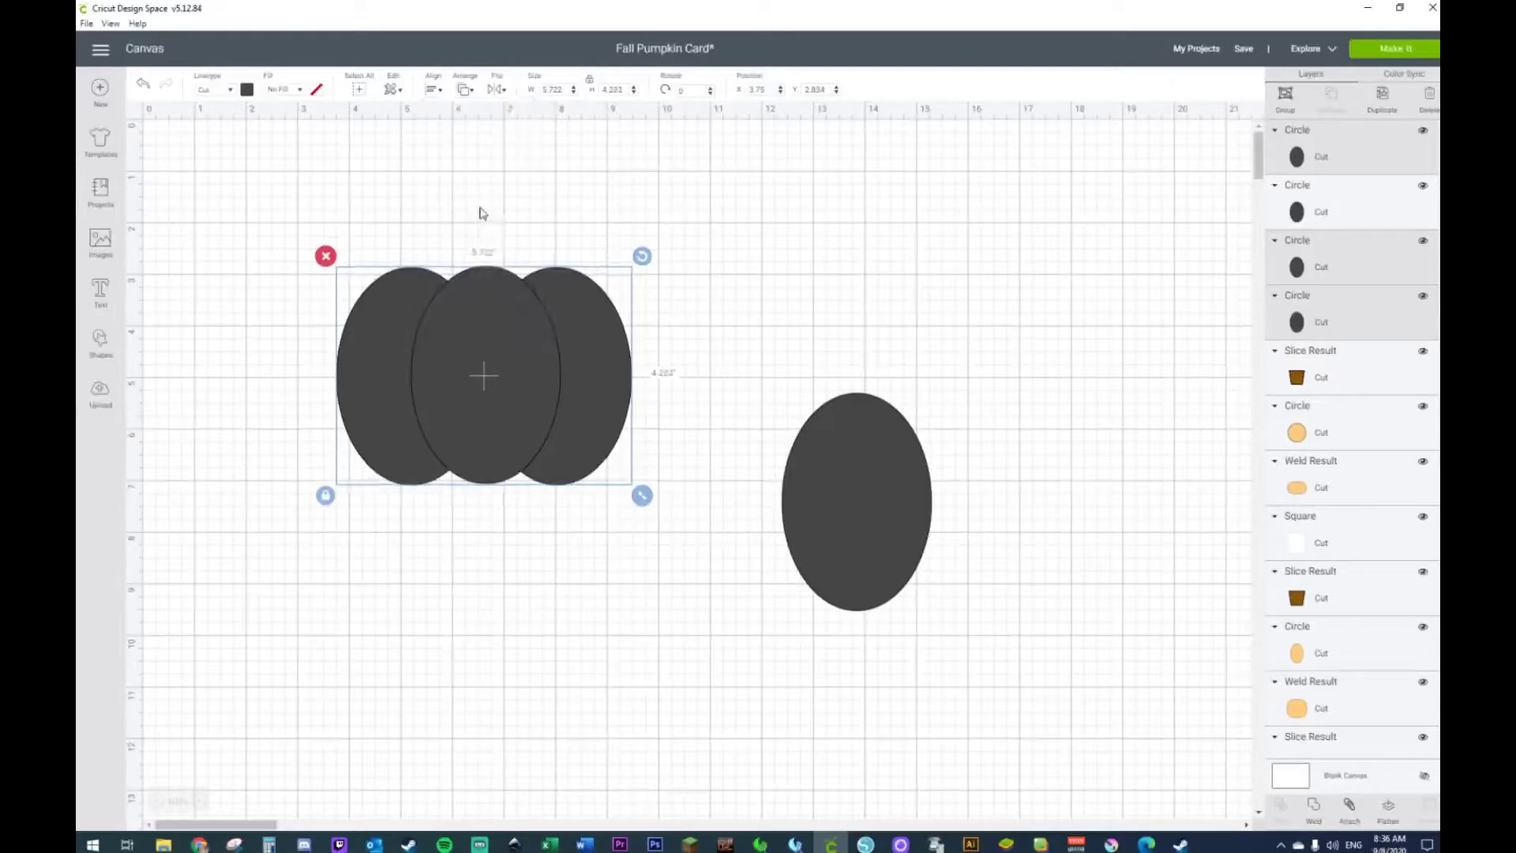
right_click(479, 340)
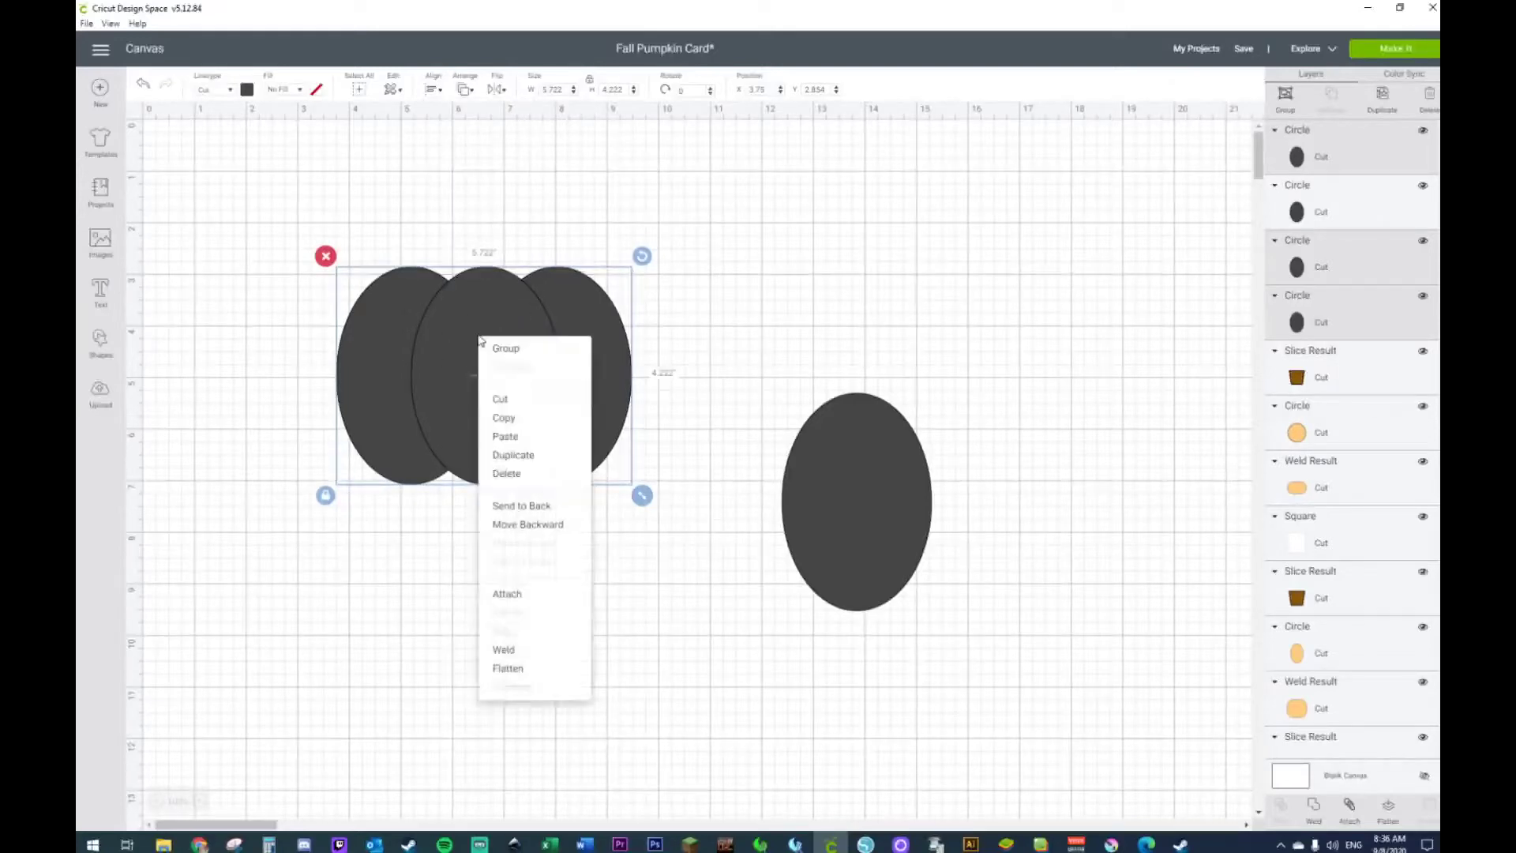
click(505, 649)
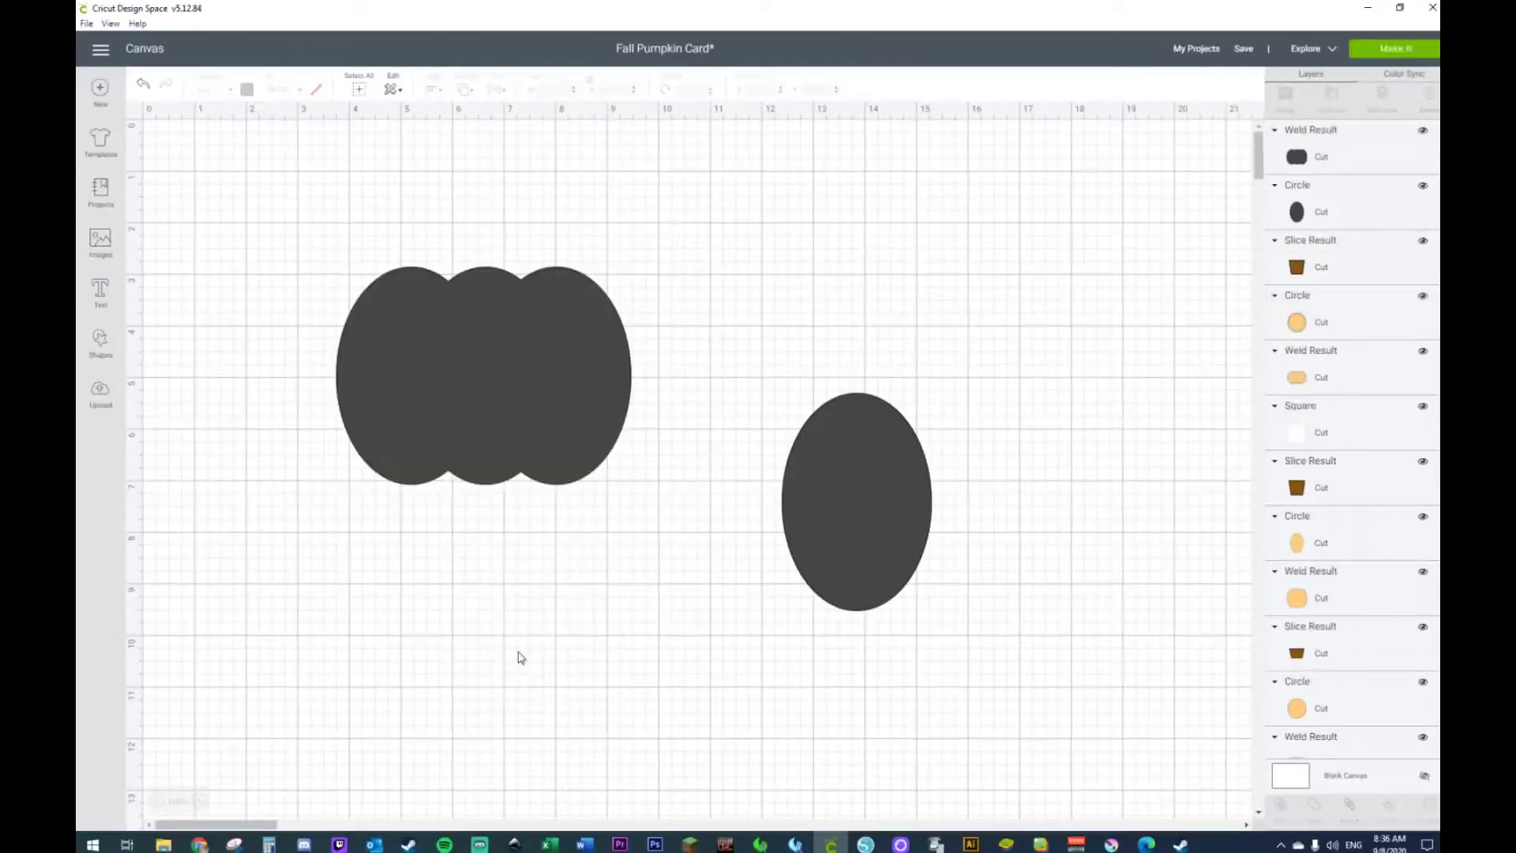
Bring the spare oval to the front and place it over the center of the welded pumpkin shape
drag(908, 526, 752, 518)
right_click(752, 518)
click(822, 561)
drag(735, 490, 514, 379)
Color the welded pumpkin shape and its center oval orange
drag(295, 240, 759, 586)
click(247, 88)
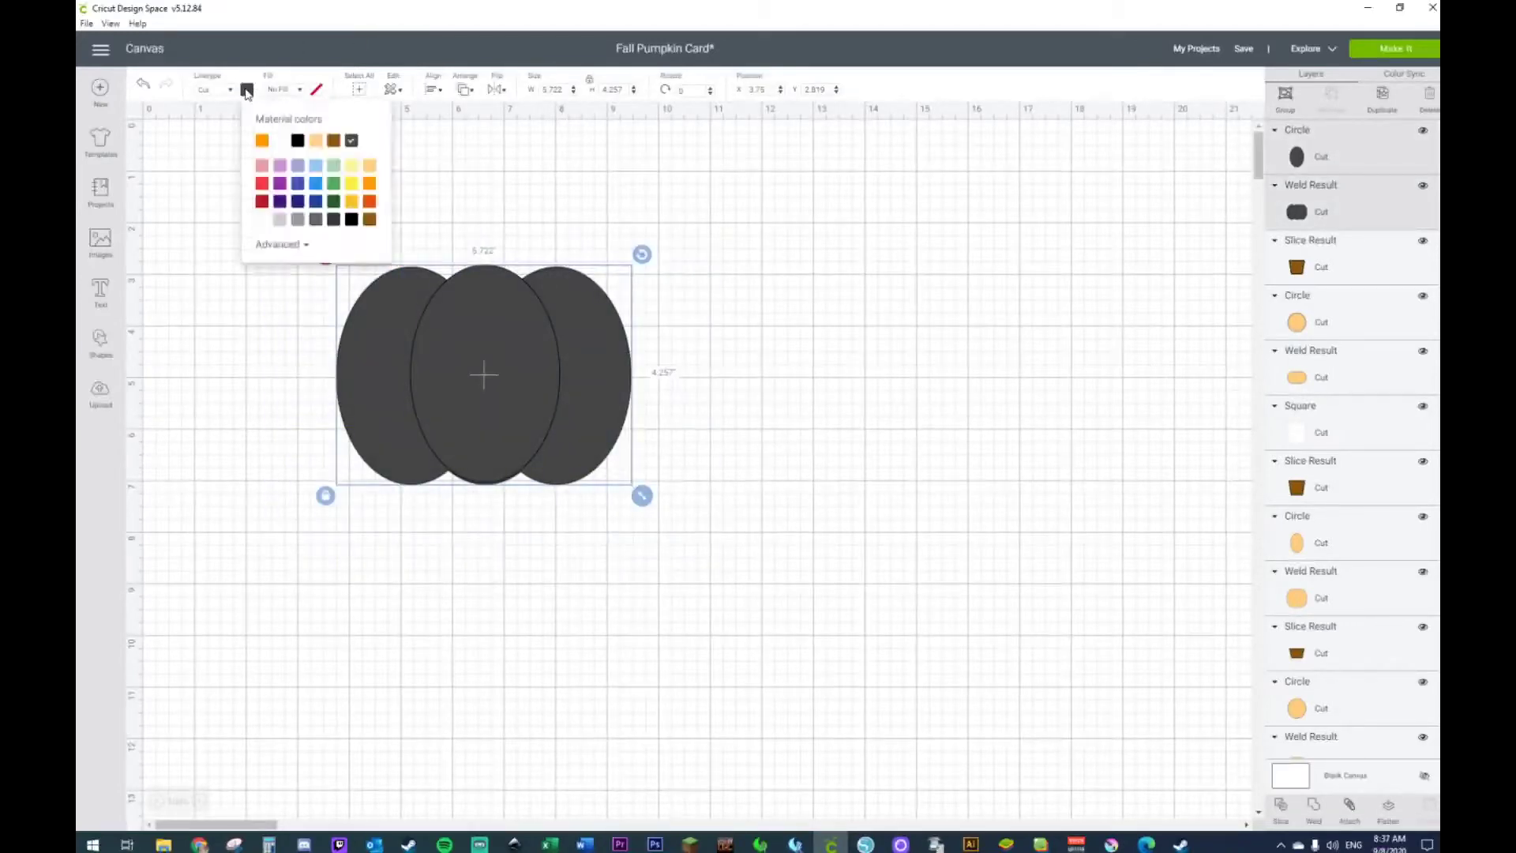
click(262, 141)
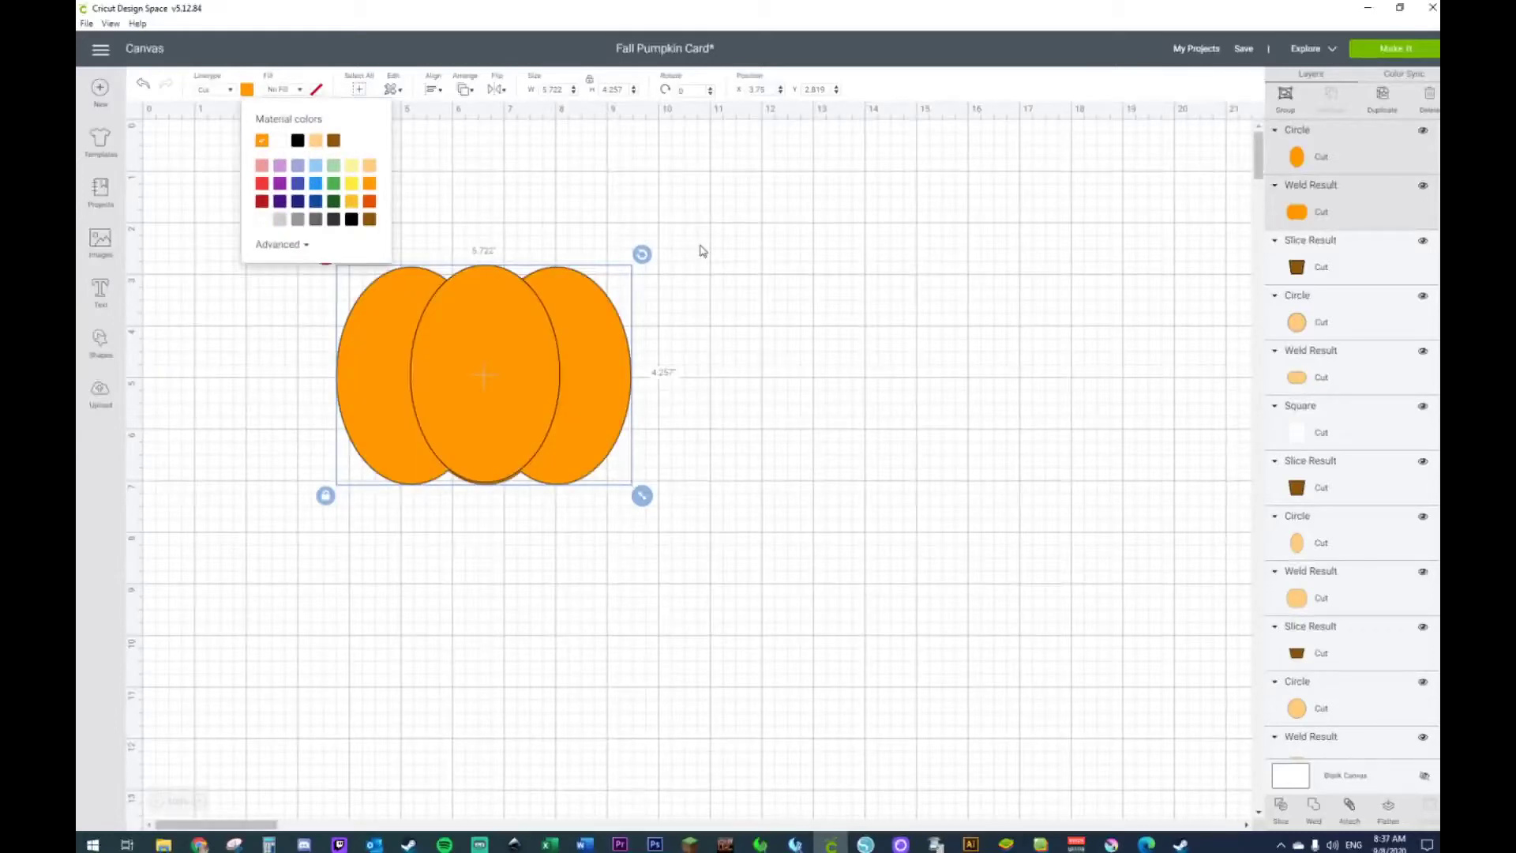
click(1059, 422)
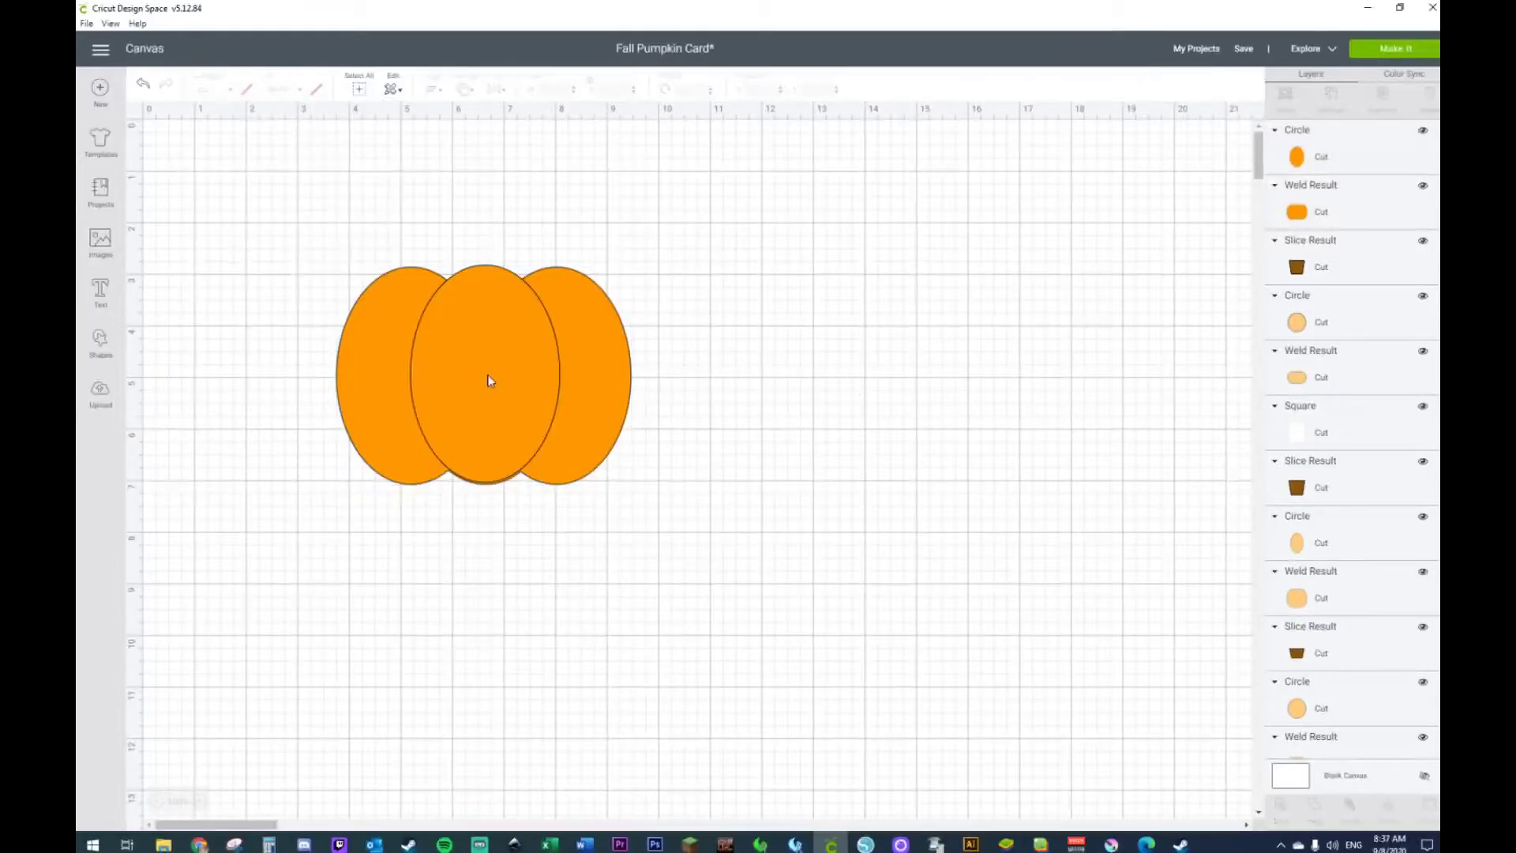
Line up the center oval with the welded shape and move the whole orange pumpkin to the canvas's upper-left corner
click(486, 376)
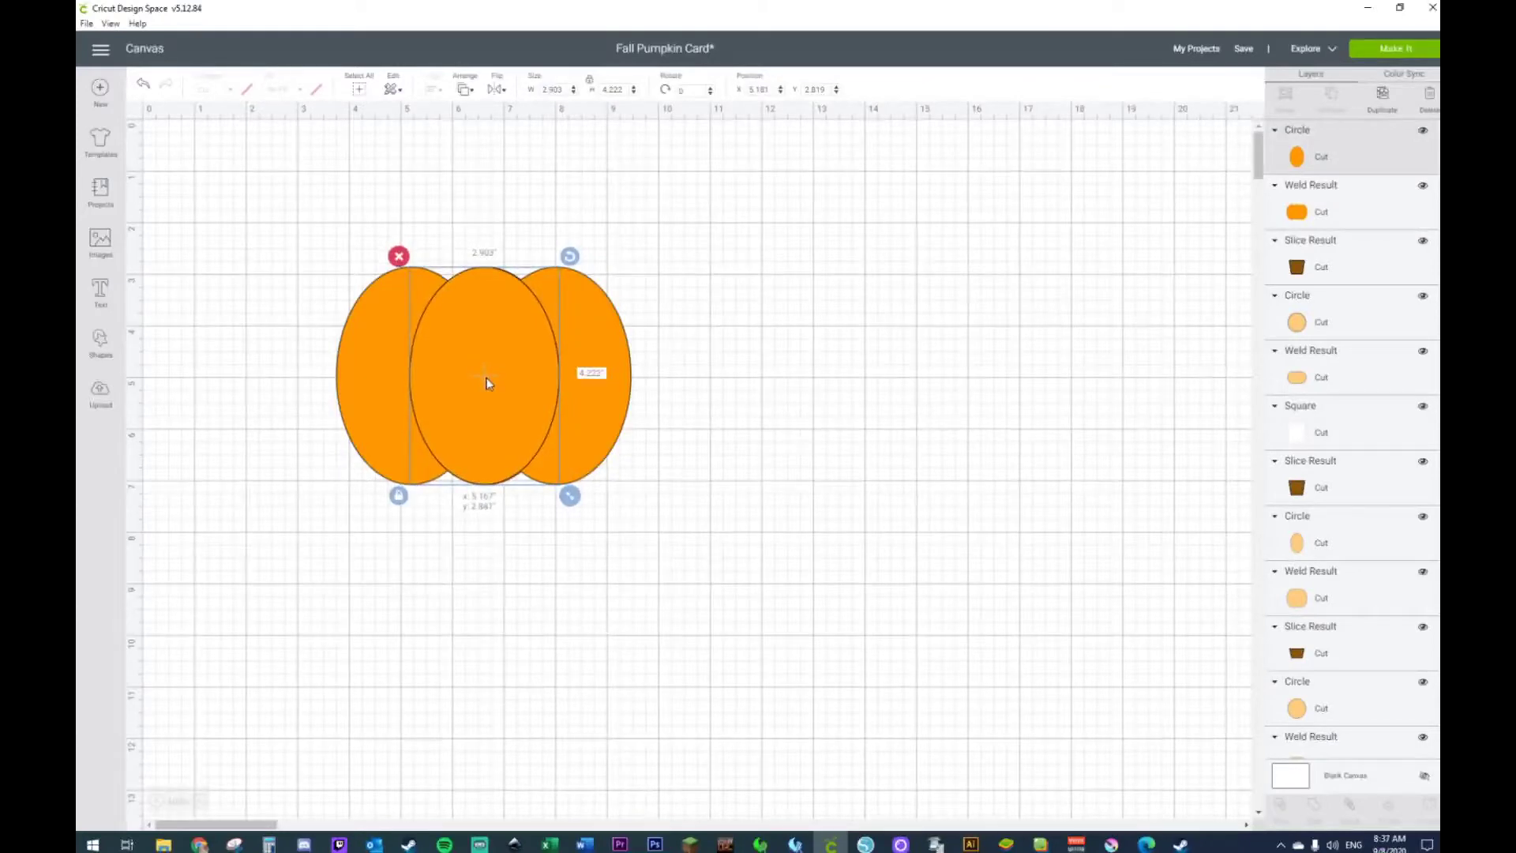
drag(287, 267, 641, 513)
drag(593, 429, 423, 309)
click(497, 404)
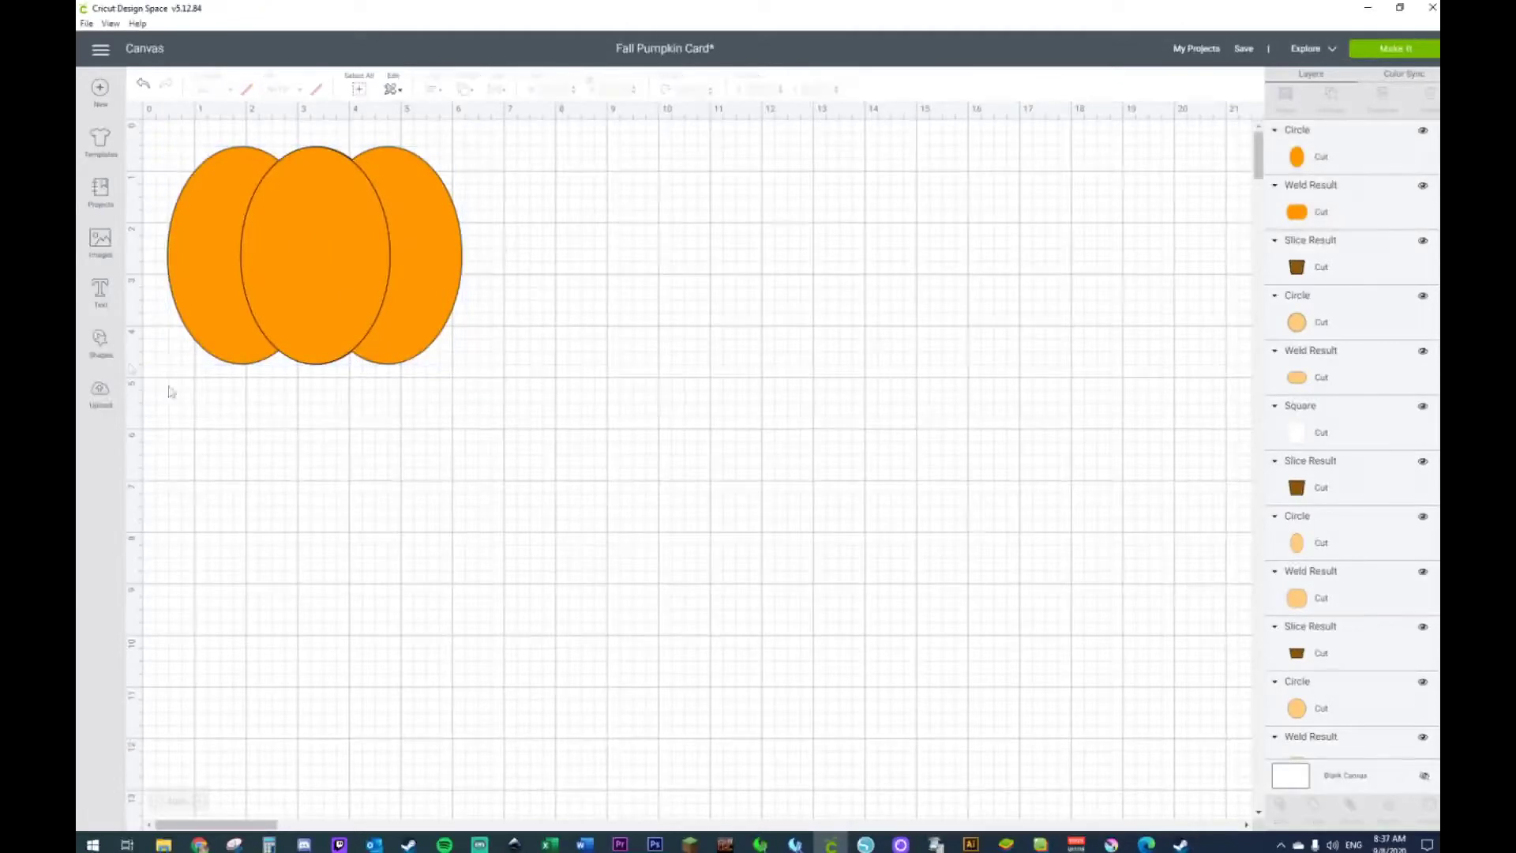
Add a circle below the orange pumpkin and stretch it into a narrow oval about 2.1 by 4.8 inches
click(113, 359)
click(210, 242)
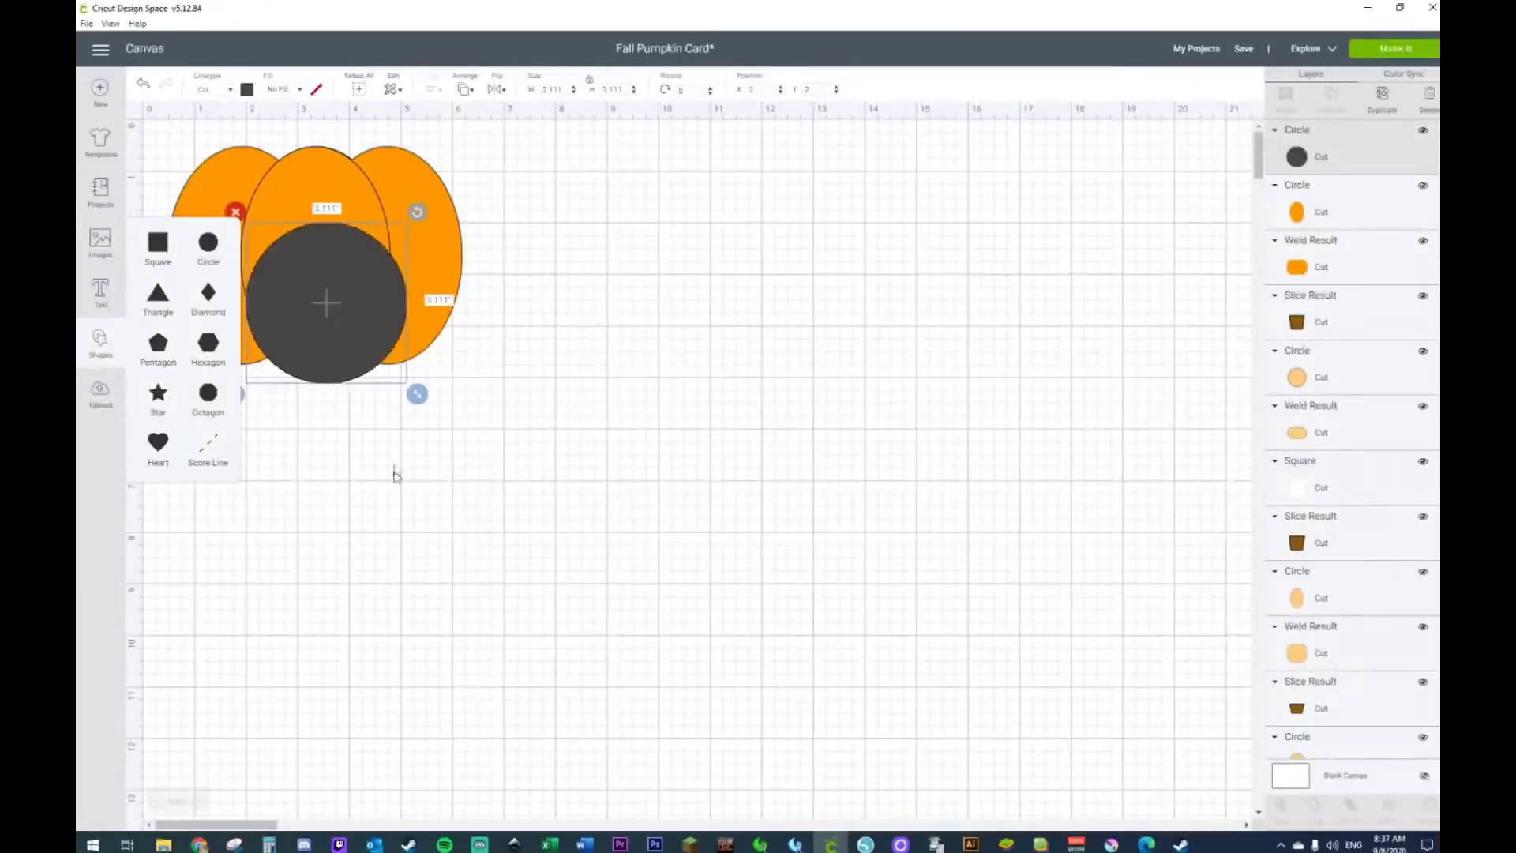
drag(357, 350, 592, 525)
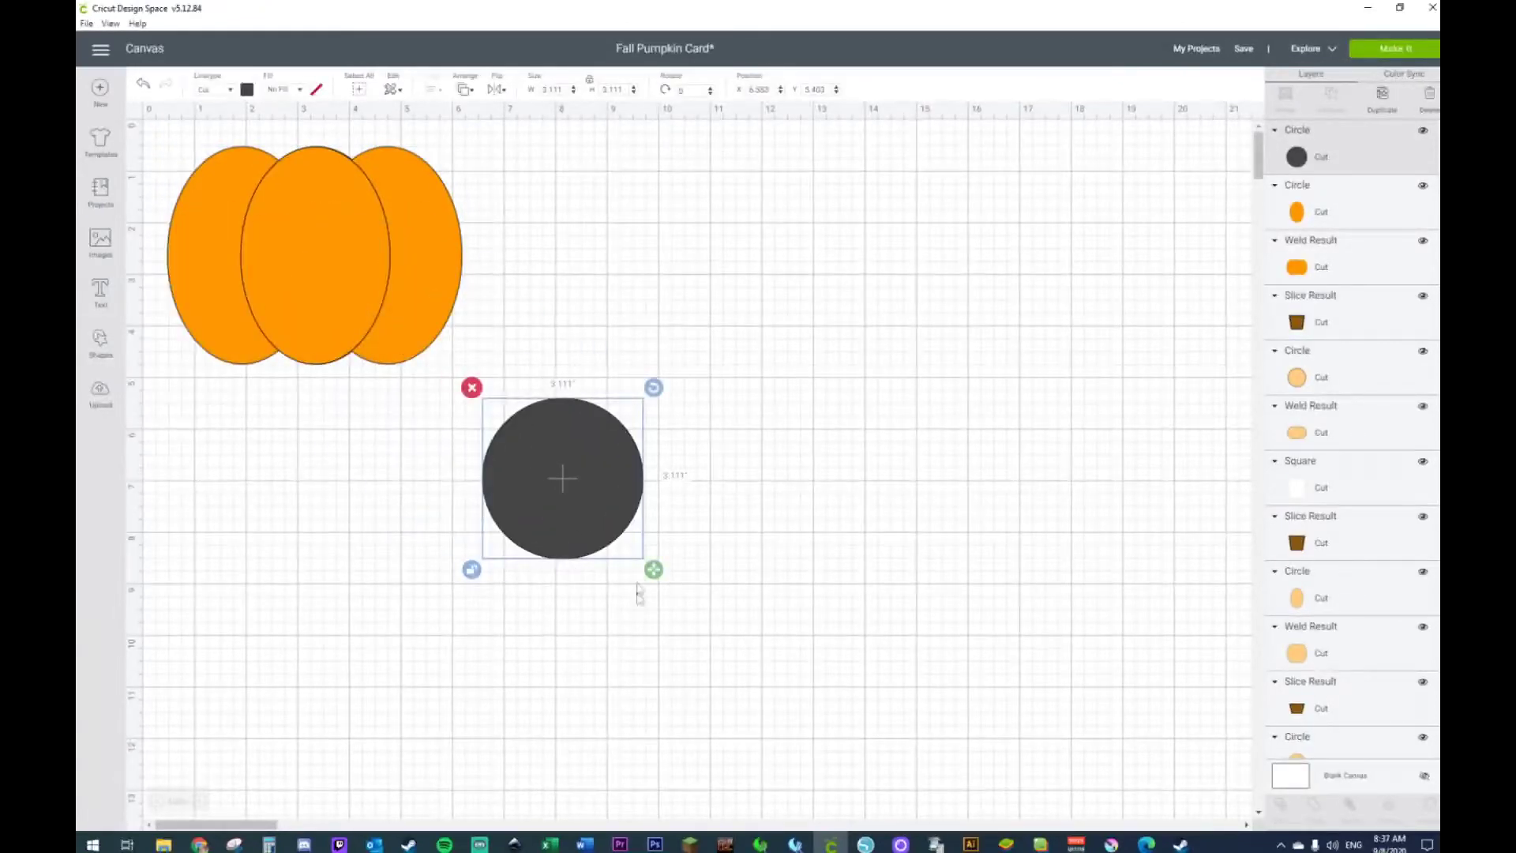
drag(656, 570, 604, 660)
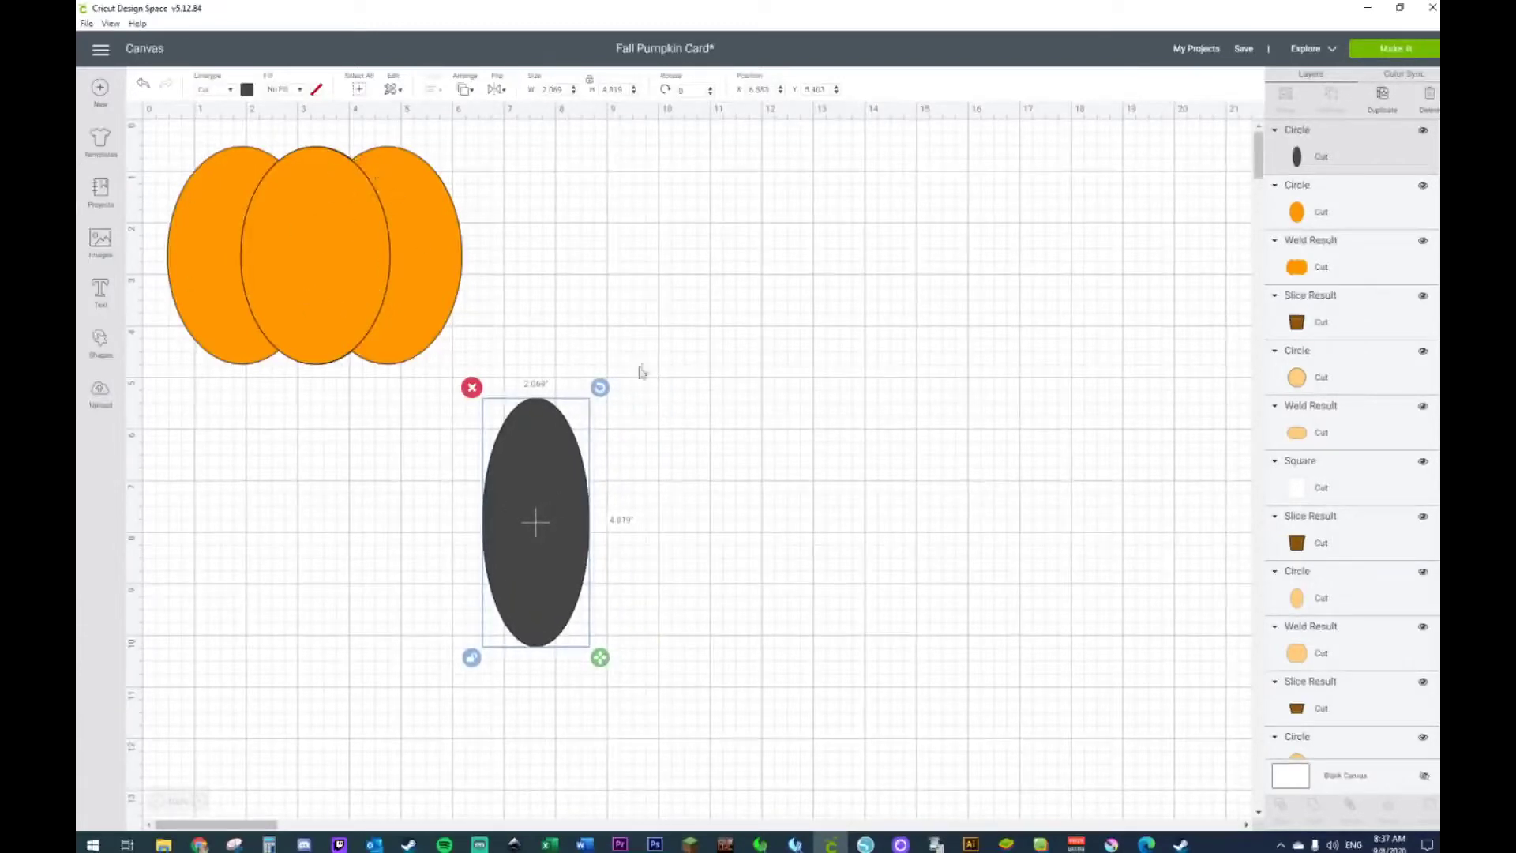
Tilt the narrow oval about 10 degrees, place a horizontally flipped duplicate beside it, and reduce the duplicate's tilt to about 354.6 degrees
drag(600, 387, 541, 409)
key(ctrl+d)
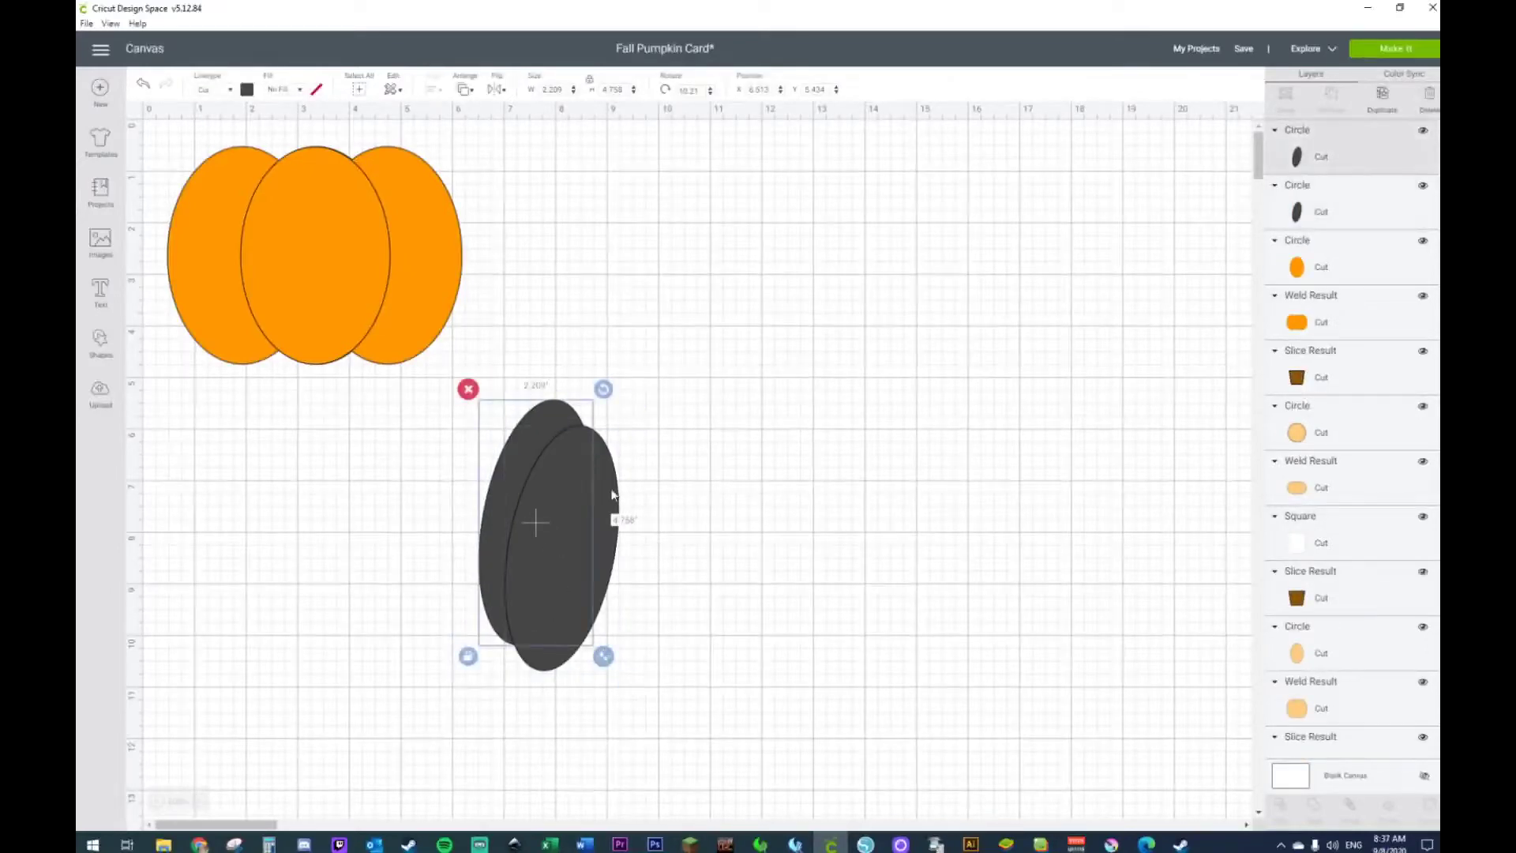
click(496, 90)
click(521, 118)
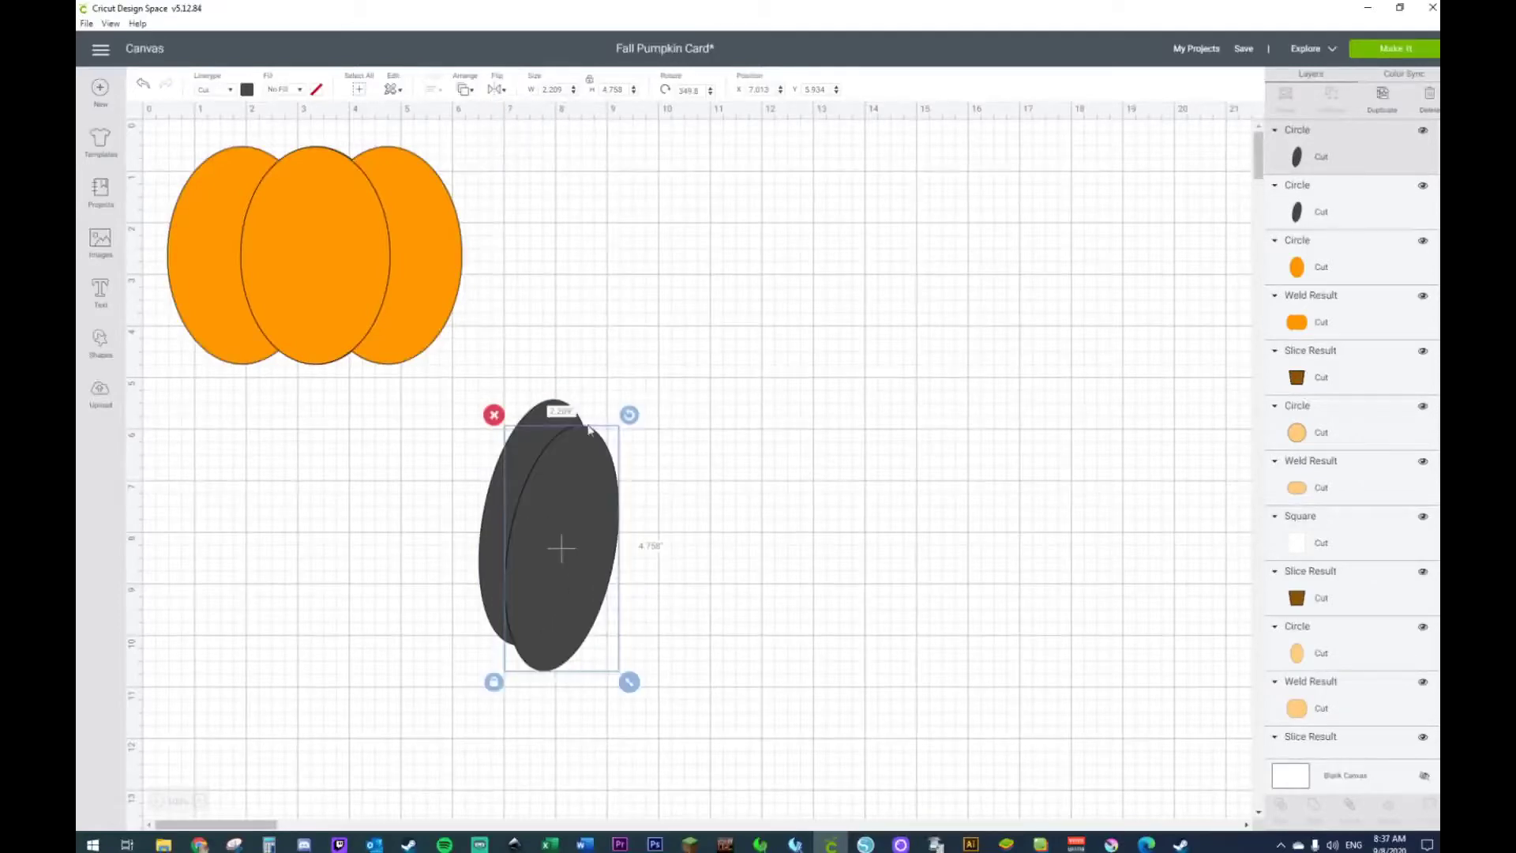
drag(590, 498, 686, 472)
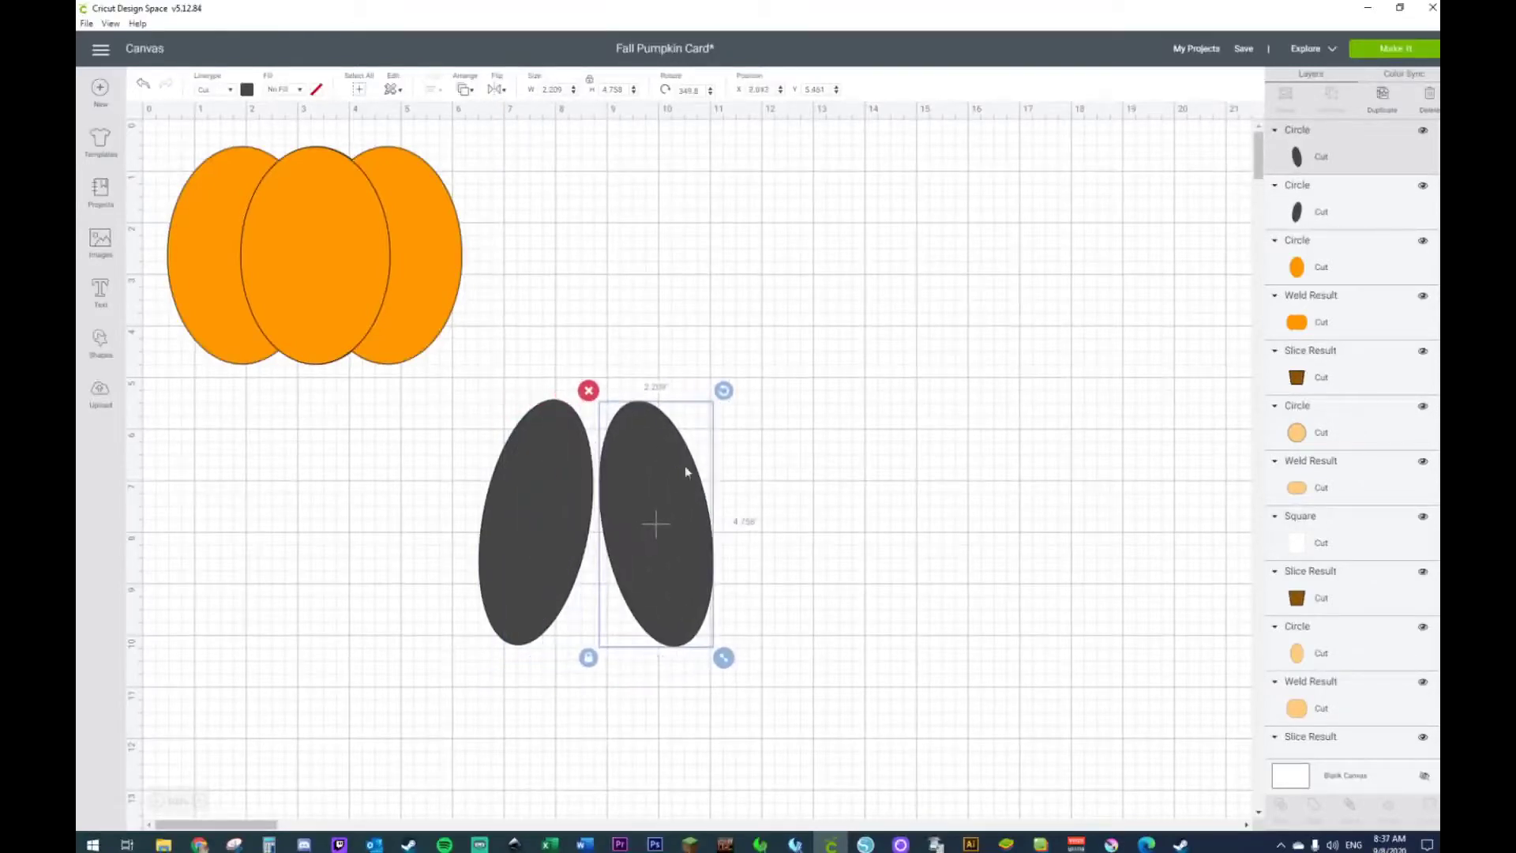
drag(723, 392, 727, 403)
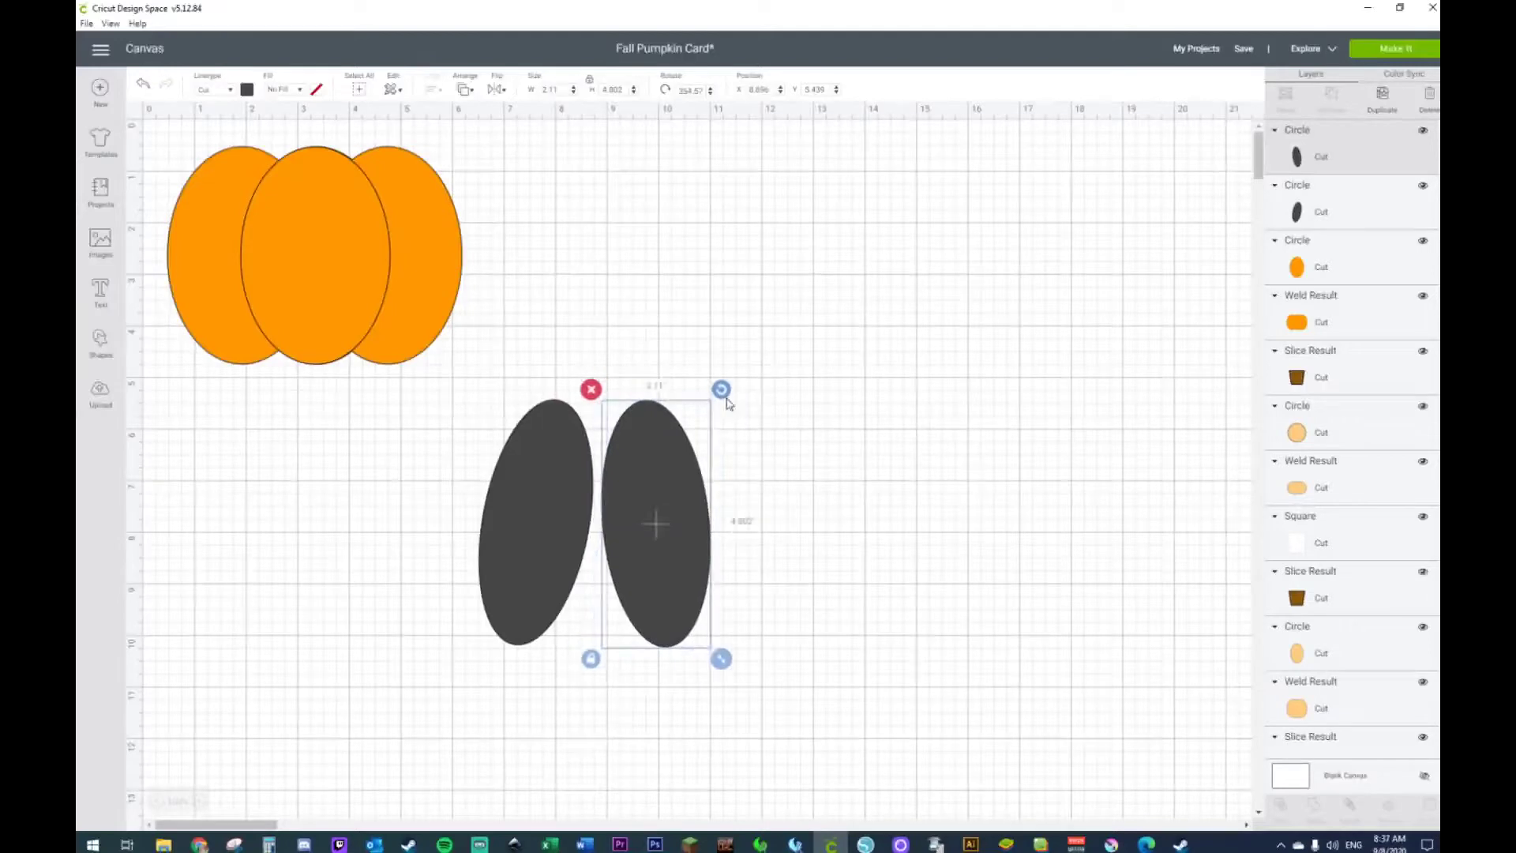
Place a duplicate oval between the two tilted ones, rotate it to about 1.4 degrees, and set a spare copy of it aside
key(ctrl+d)
drag(651, 537, 610, 522)
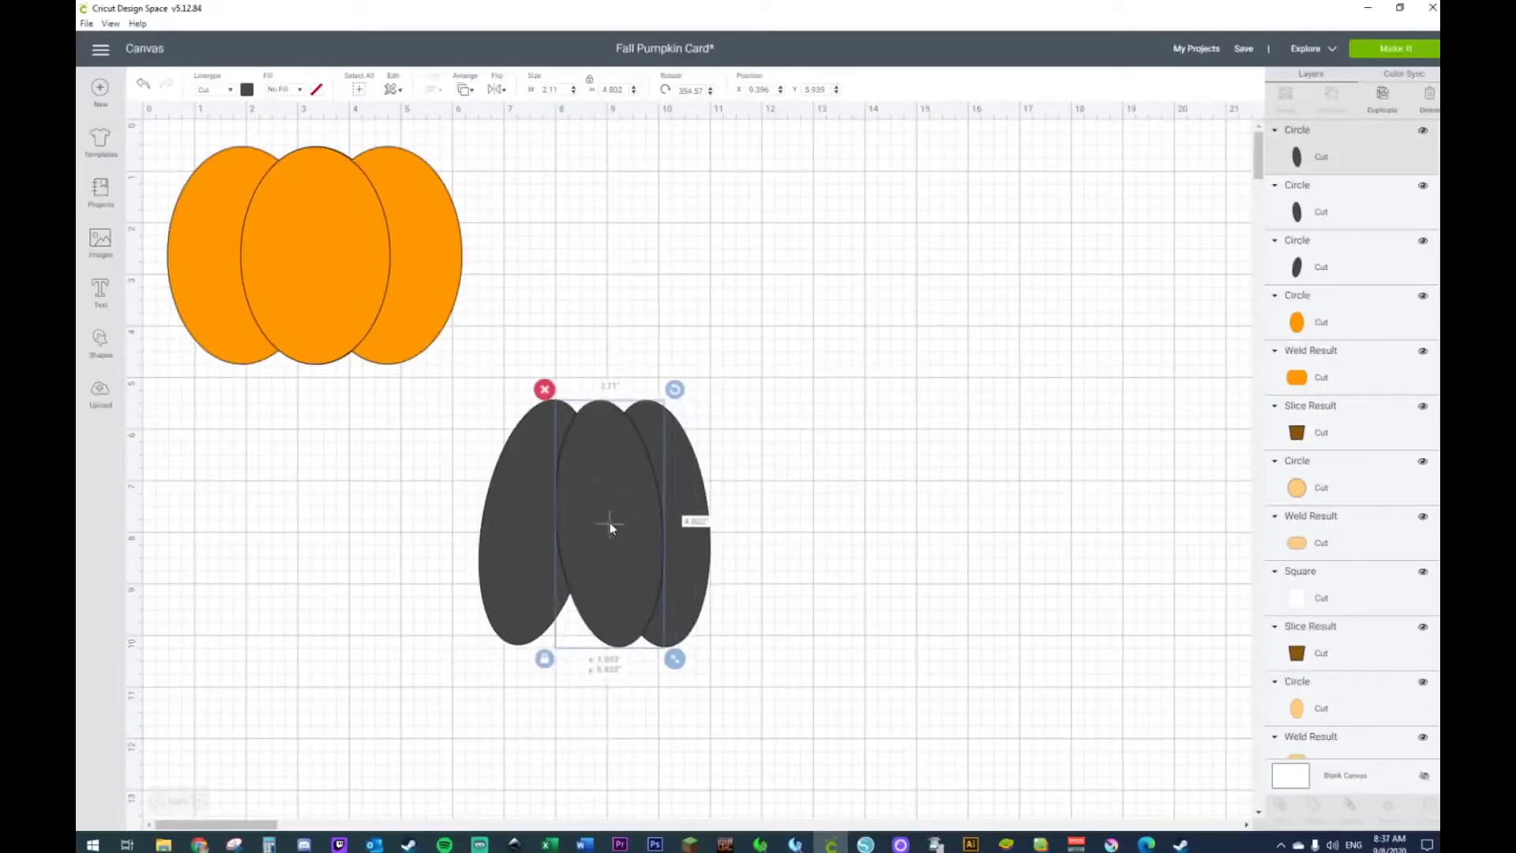
mouse_move(675, 389)
mouse_down()
mouse_move(688, 409)
mouse_move(673, 401)
mouse_up()
drag(617, 453, 889, 541)
key(ctrl+d)
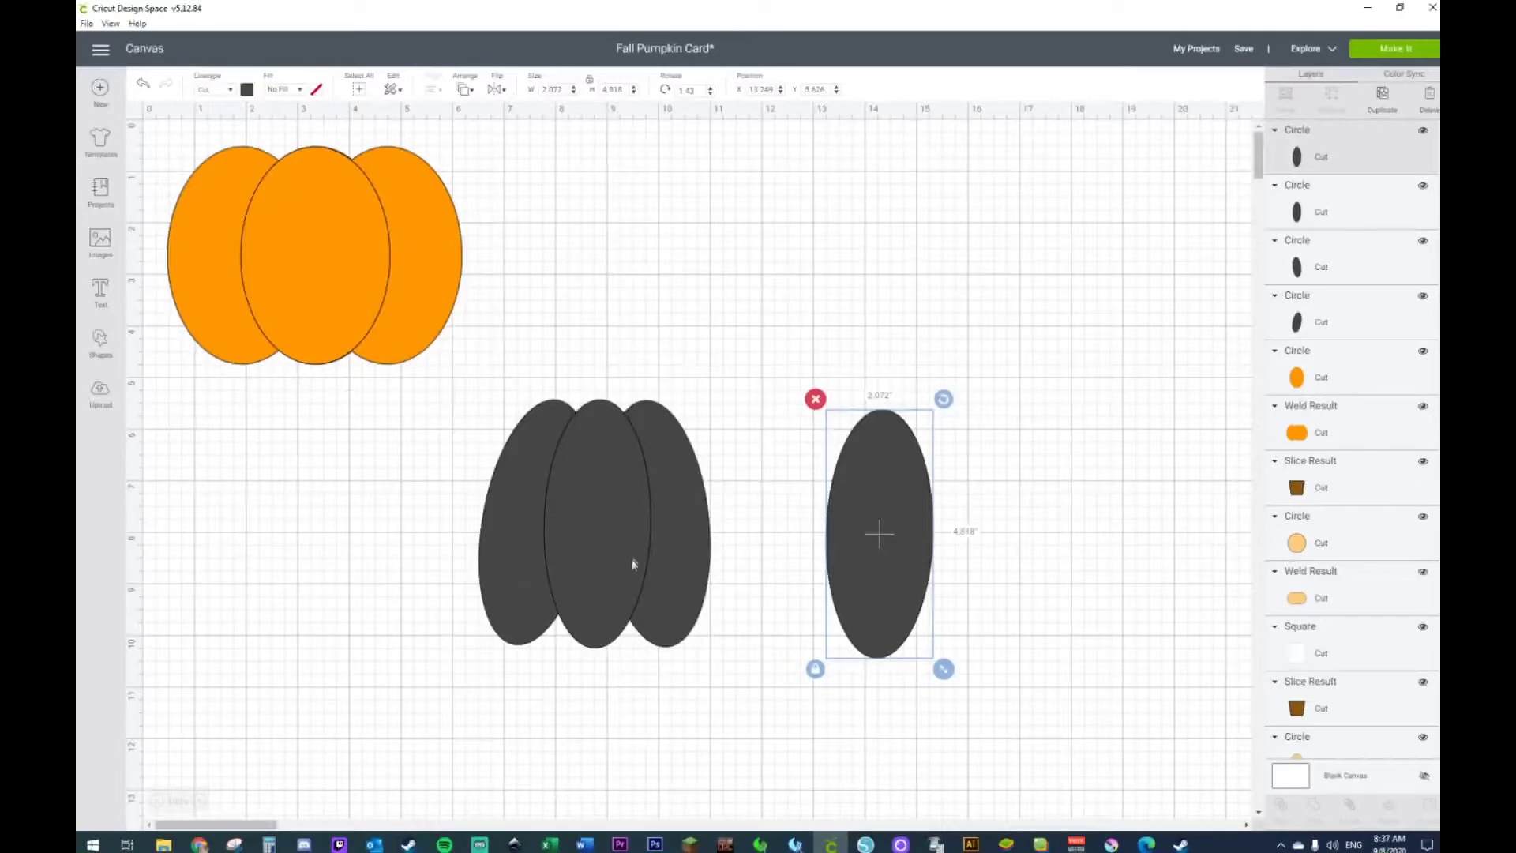
Fine-tune the tilt of the group's right-hand oval and weld the three overlapping ovals into one shape
click(665, 511)
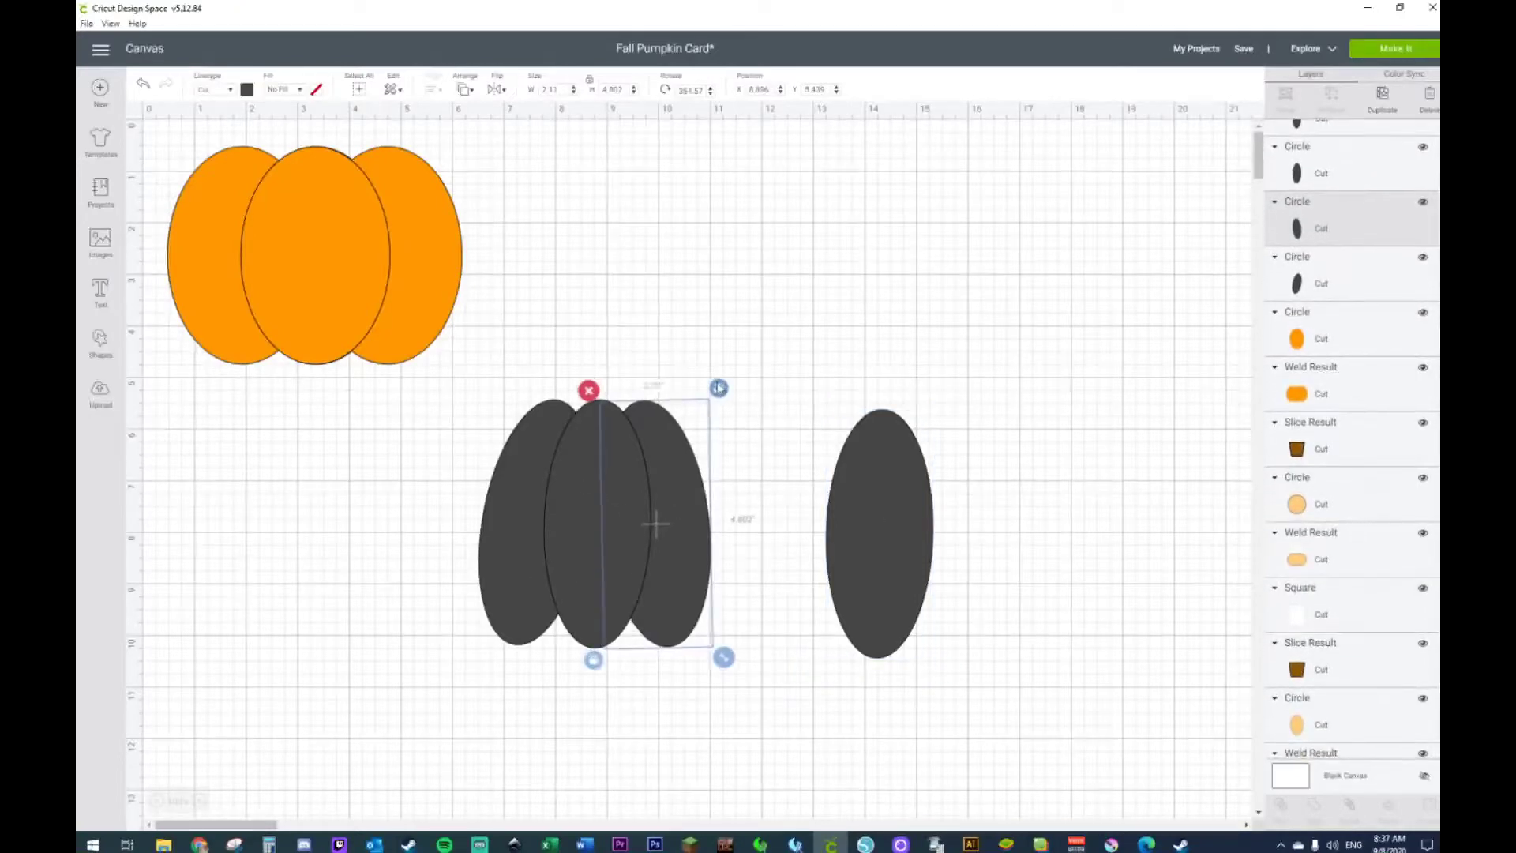
drag(716, 387, 715, 389)
click(730, 343)
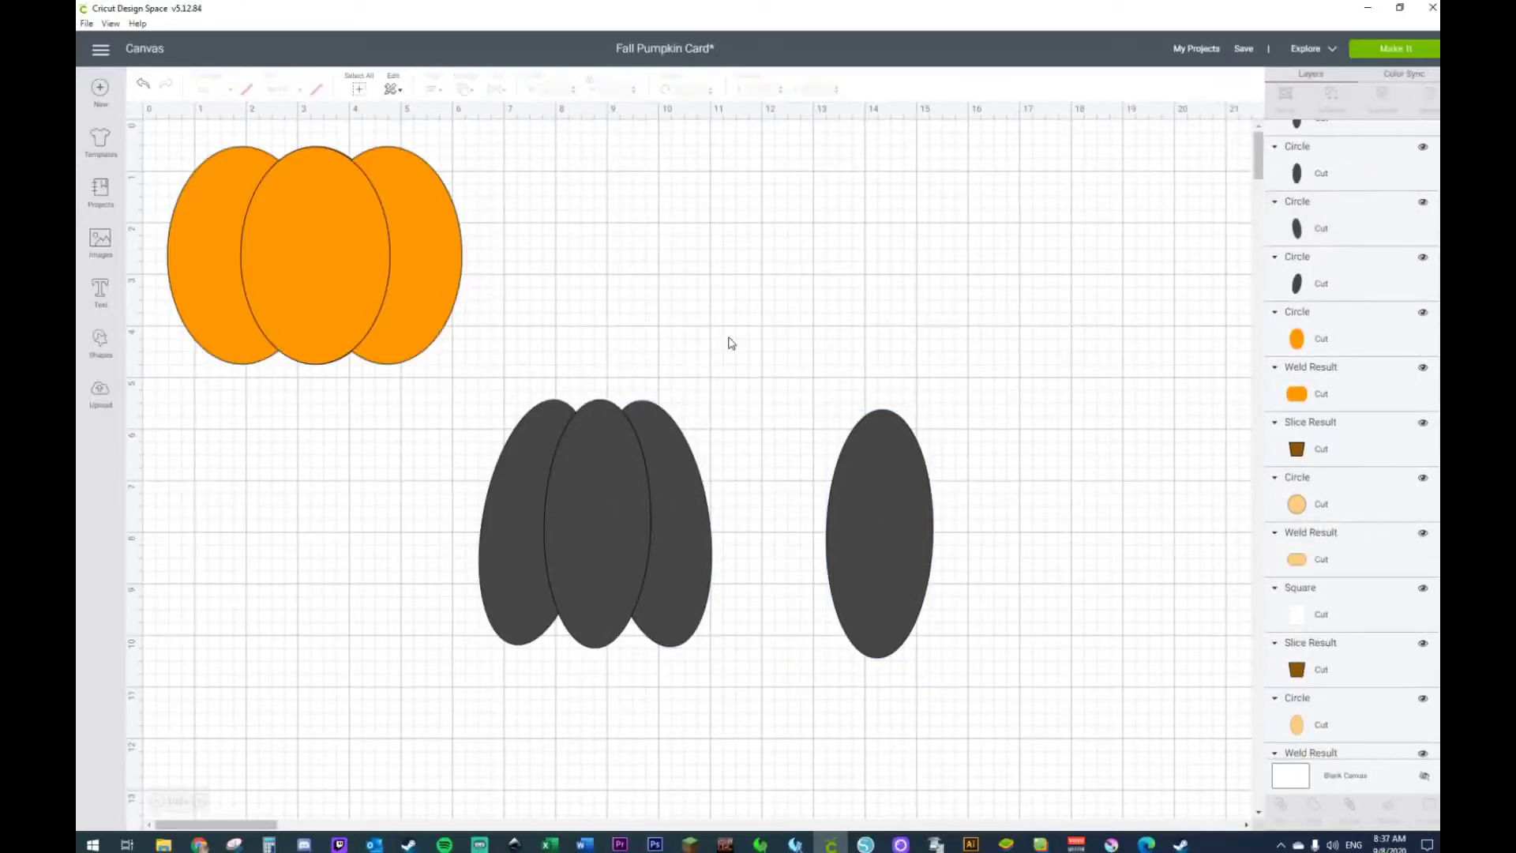
drag(471, 403, 724, 675)
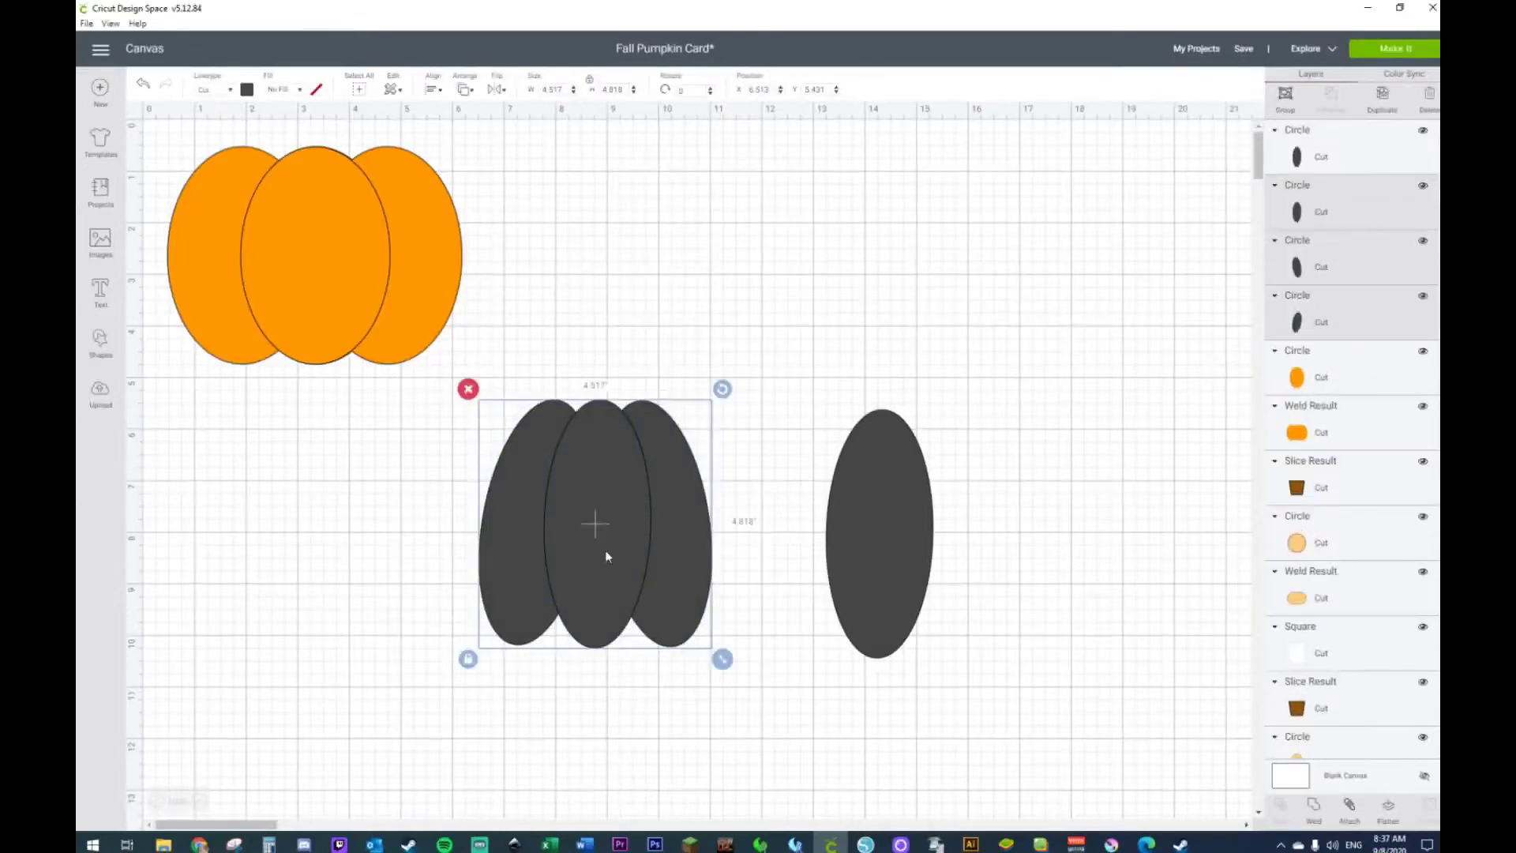
right_click(605, 550)
click(667, 689)
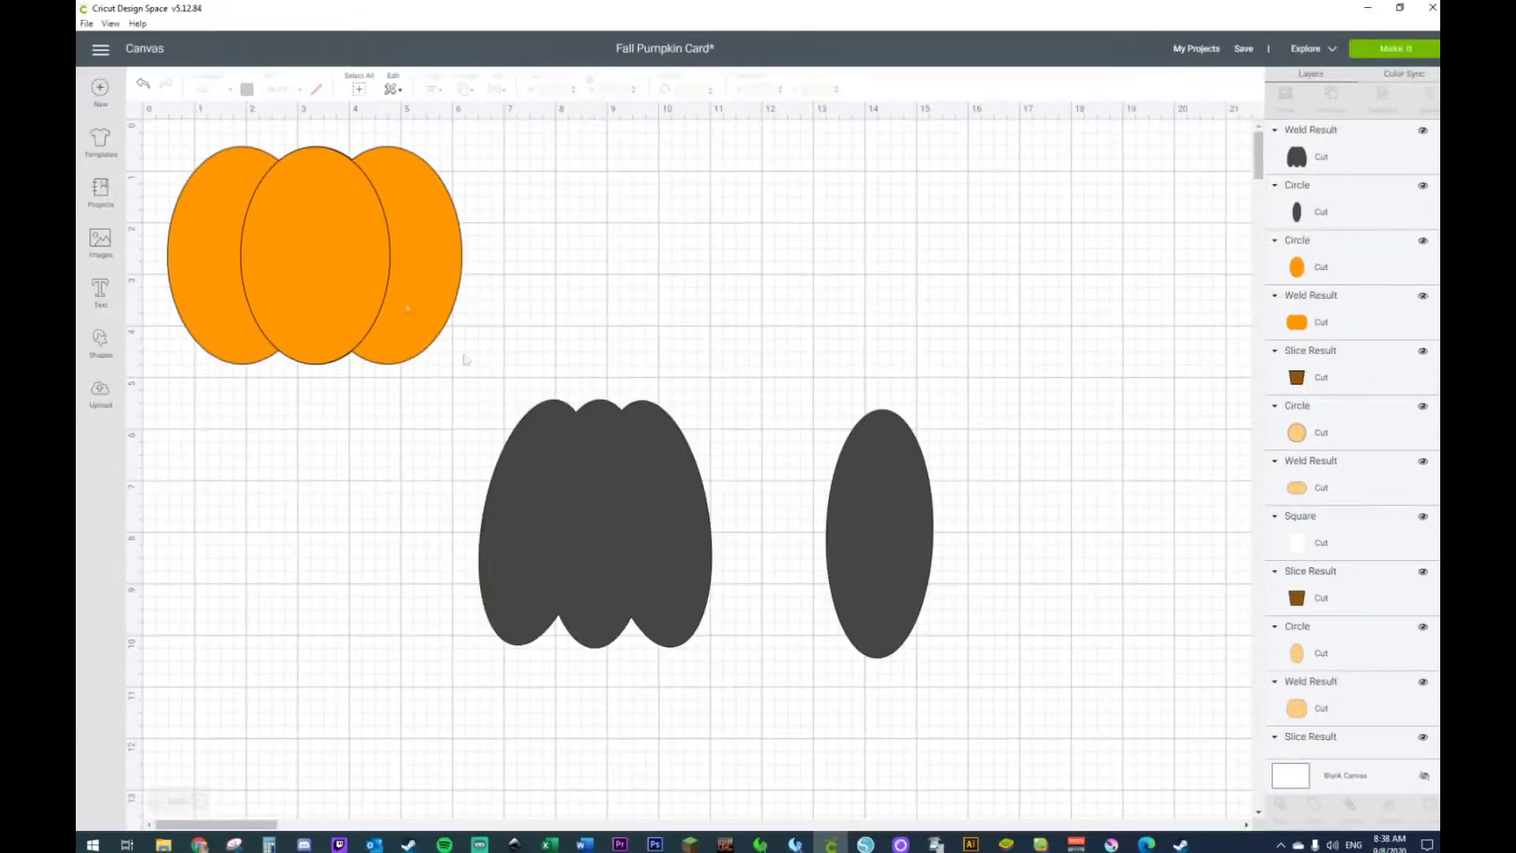
Color the new welded shape and the spare narrow oval light orange
drag(433, 508, 1003, 591)
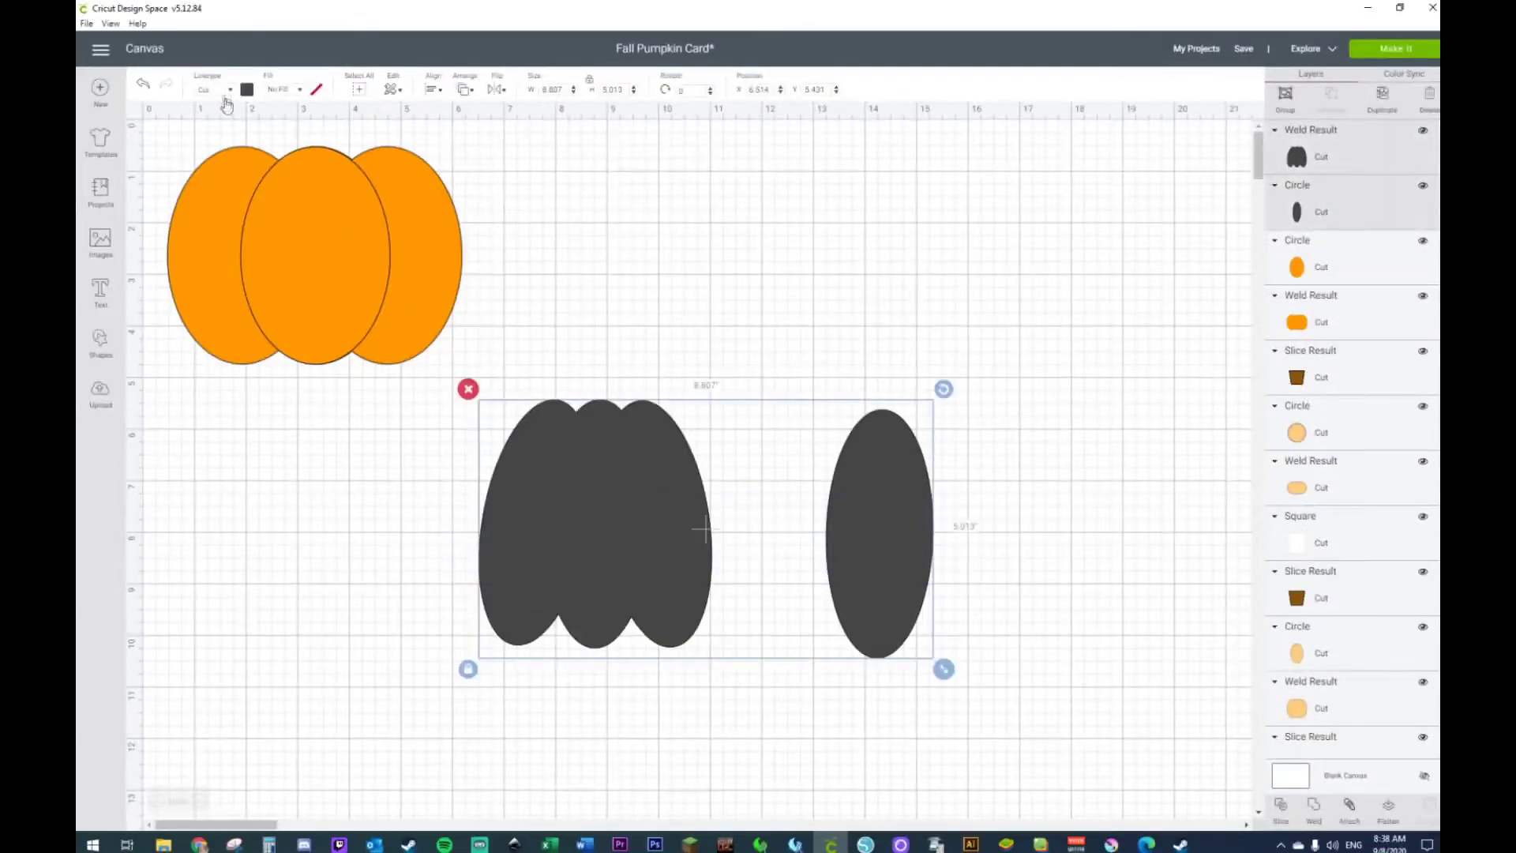
click(247, 90)
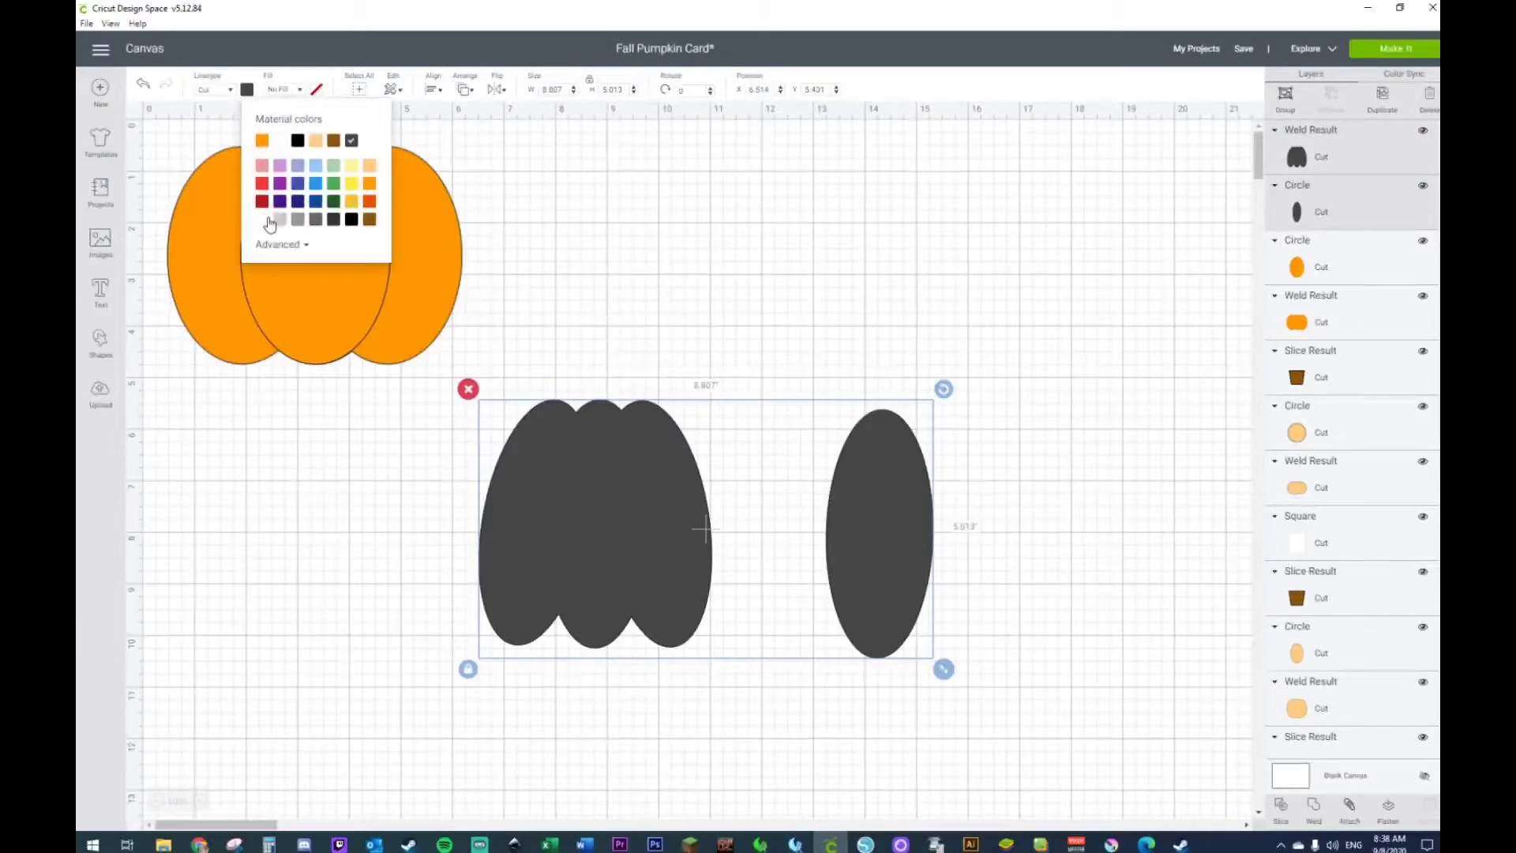
click(372, 169)
click(851, 331)
Bring the spare narrow oval to the front and place it over the center of the light orange welded shape
drag(881, 489, 784, 475)
right_click(784, 475)
click(826, 525)
drag(790, 541, 592, 554)
Scale the light orange pumpkin down to about 3.7 by 3.9 inches and move it beside the orange pumpkin
click(799, 490)
drag(827, 445, 607, 716)
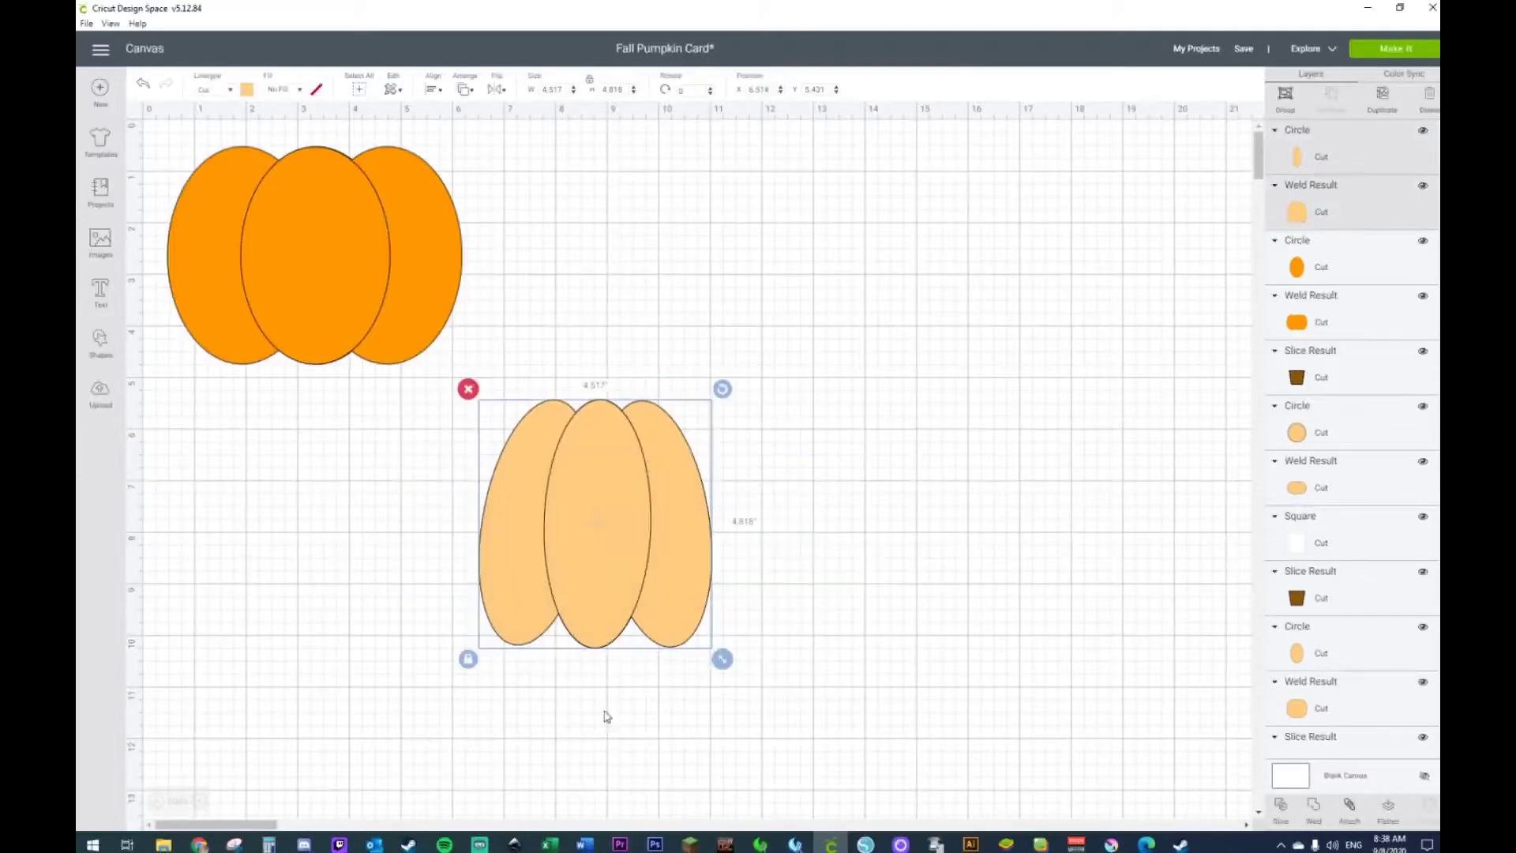
drag(721, 659, 676, 614)
drag(606, 580, 651, 358)
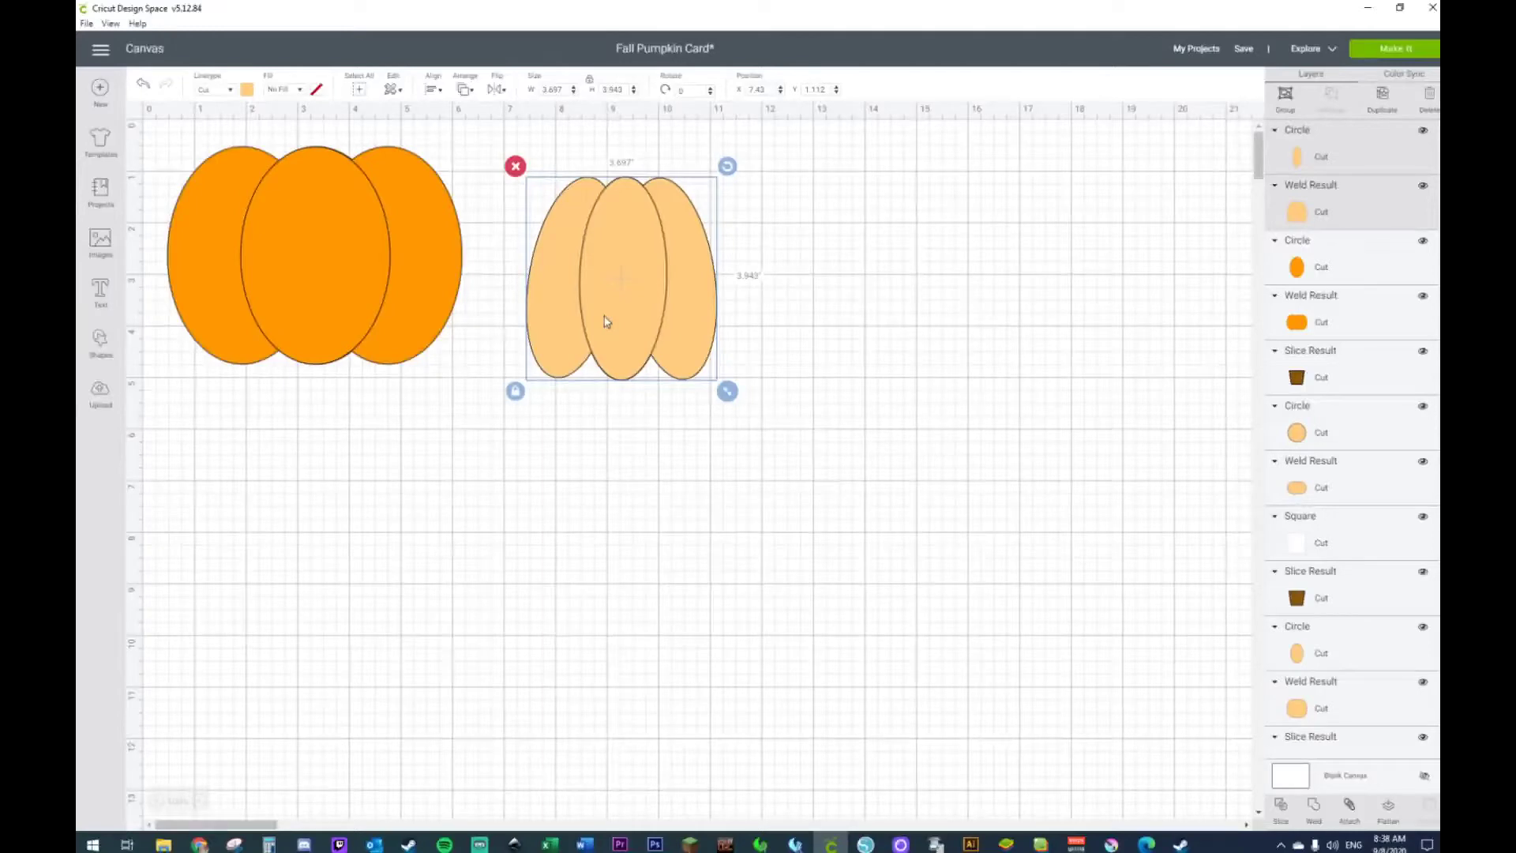
Add another circle shape to the canvas
click(443, 559)
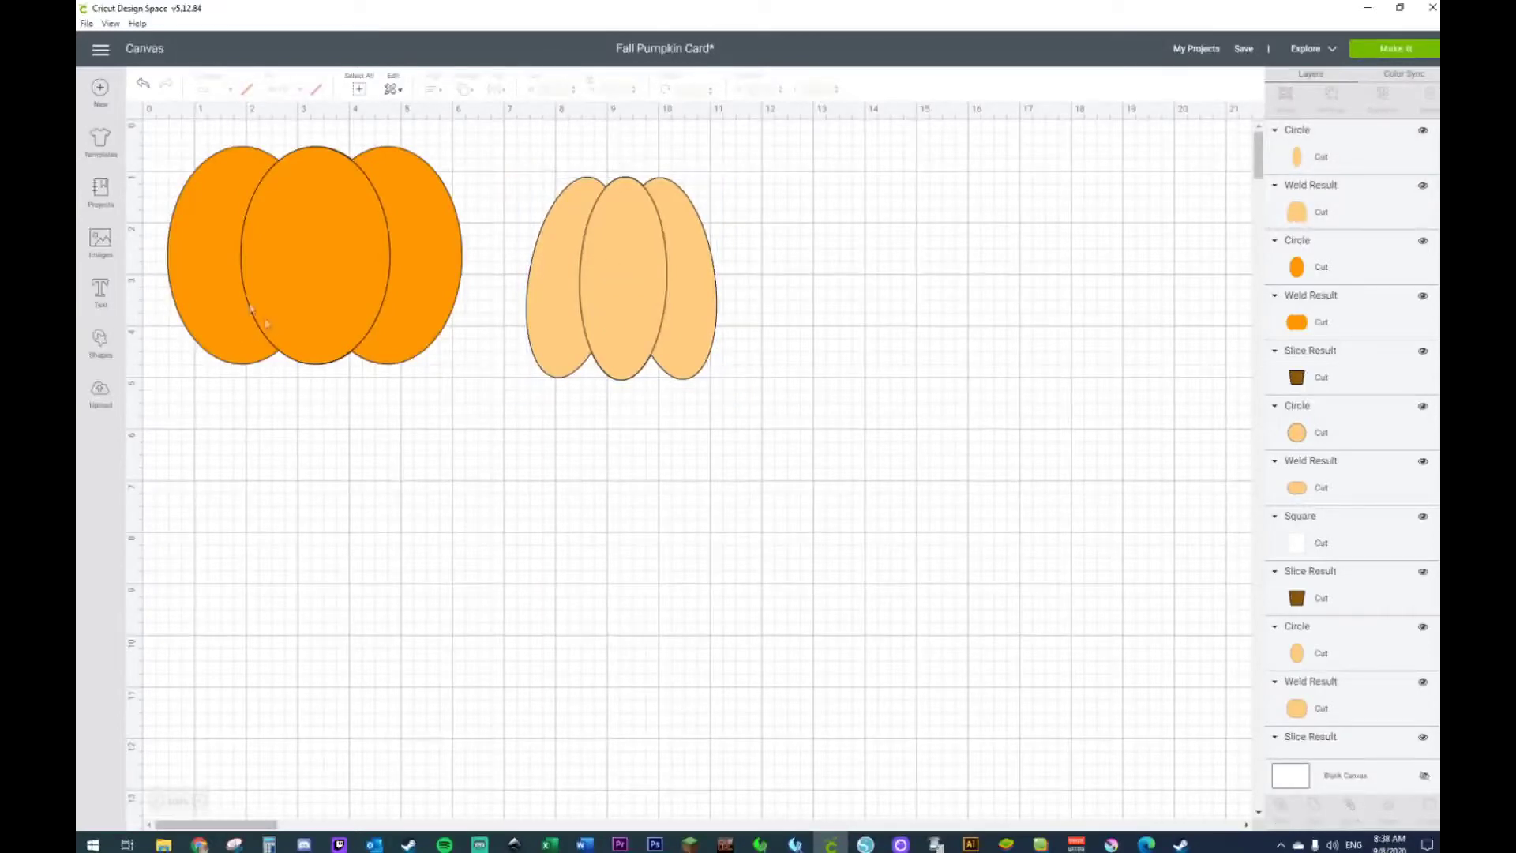
click(99, 341)
click(208, 243)
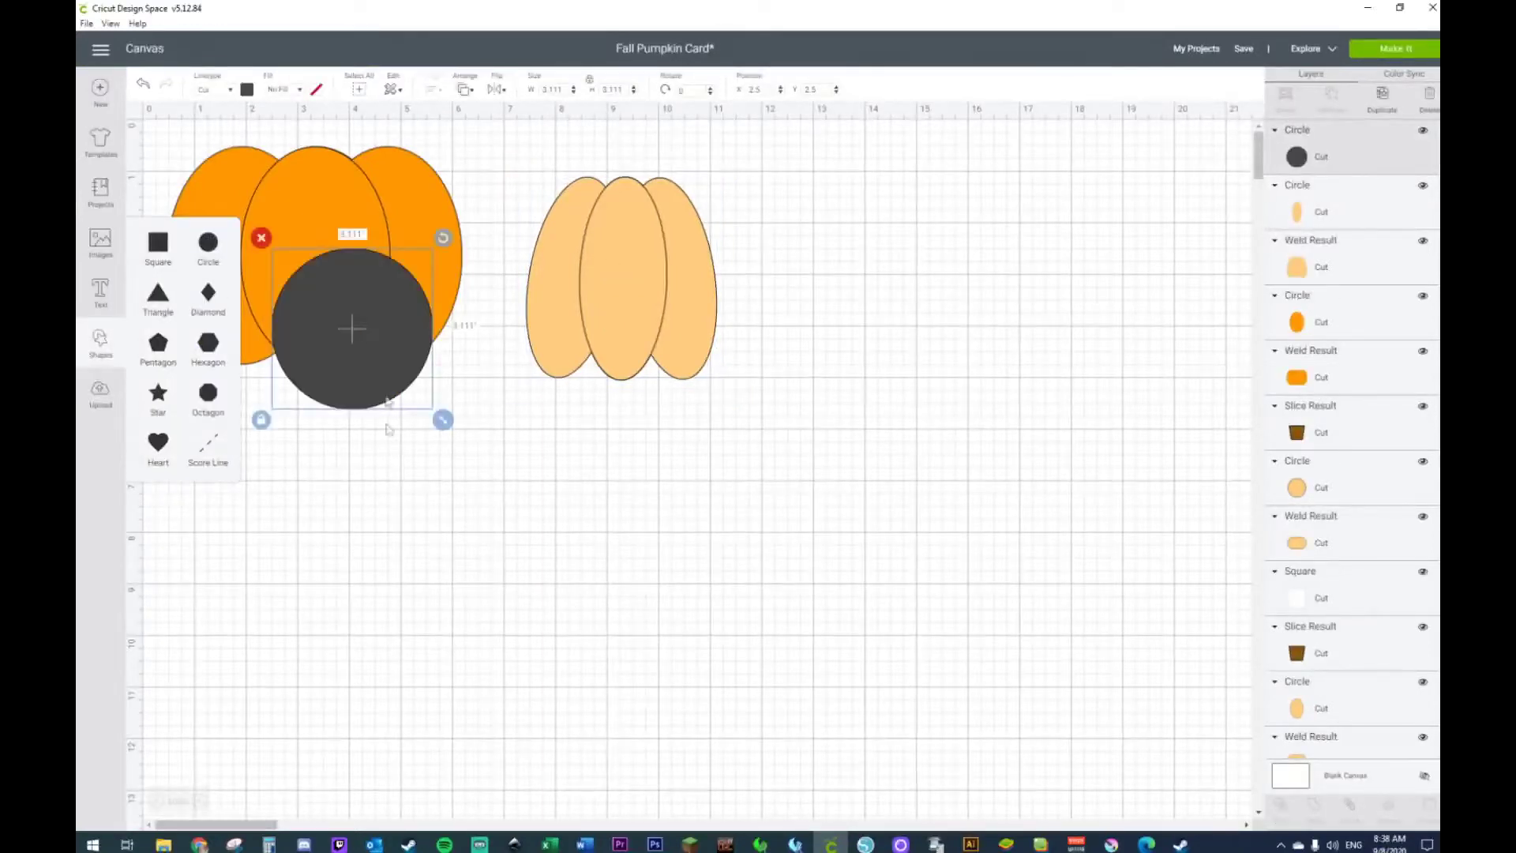
Move the circle below the pumpkins, flatten it to about 3.1 by 2.9 inches, and duplicate it twice into an overlapping row
drag(389, 429, 387, 537)
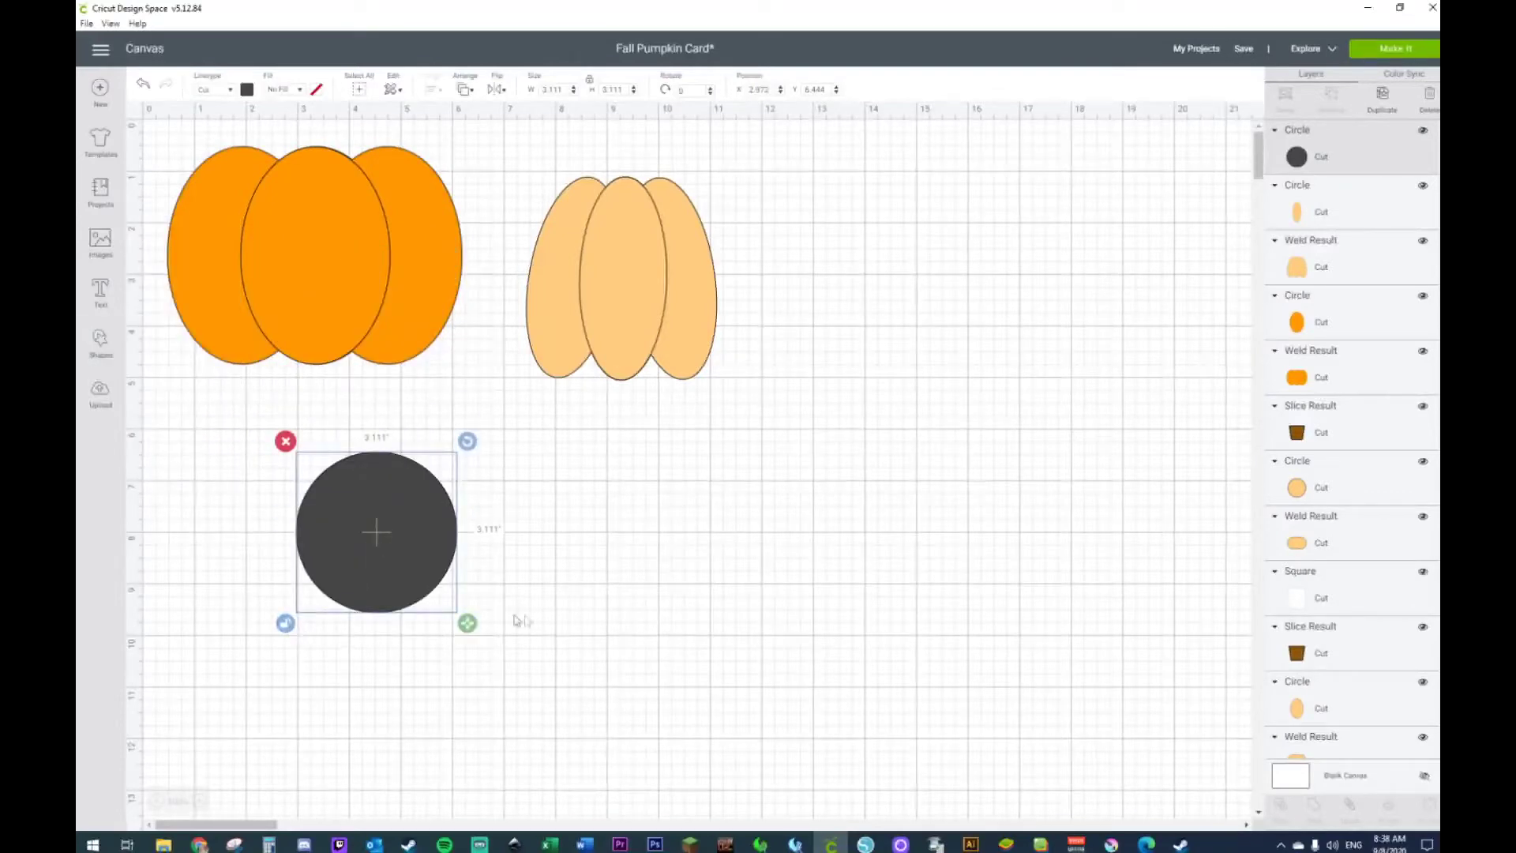
mouse_move(469, 625)
mouse_down()
mouse_move(443, 655)
mouse_move(444, 702)
mouse_move(427, 702)
mouse_move(405, 622)
mouse_move(468, 622)
mouse_up()
key(ctrl+d)
drag(374, 571, 508, 567)
key(ctrl+d)
Align the three dark ovals with Center Vertically
drag(253, 421, 762, 704)
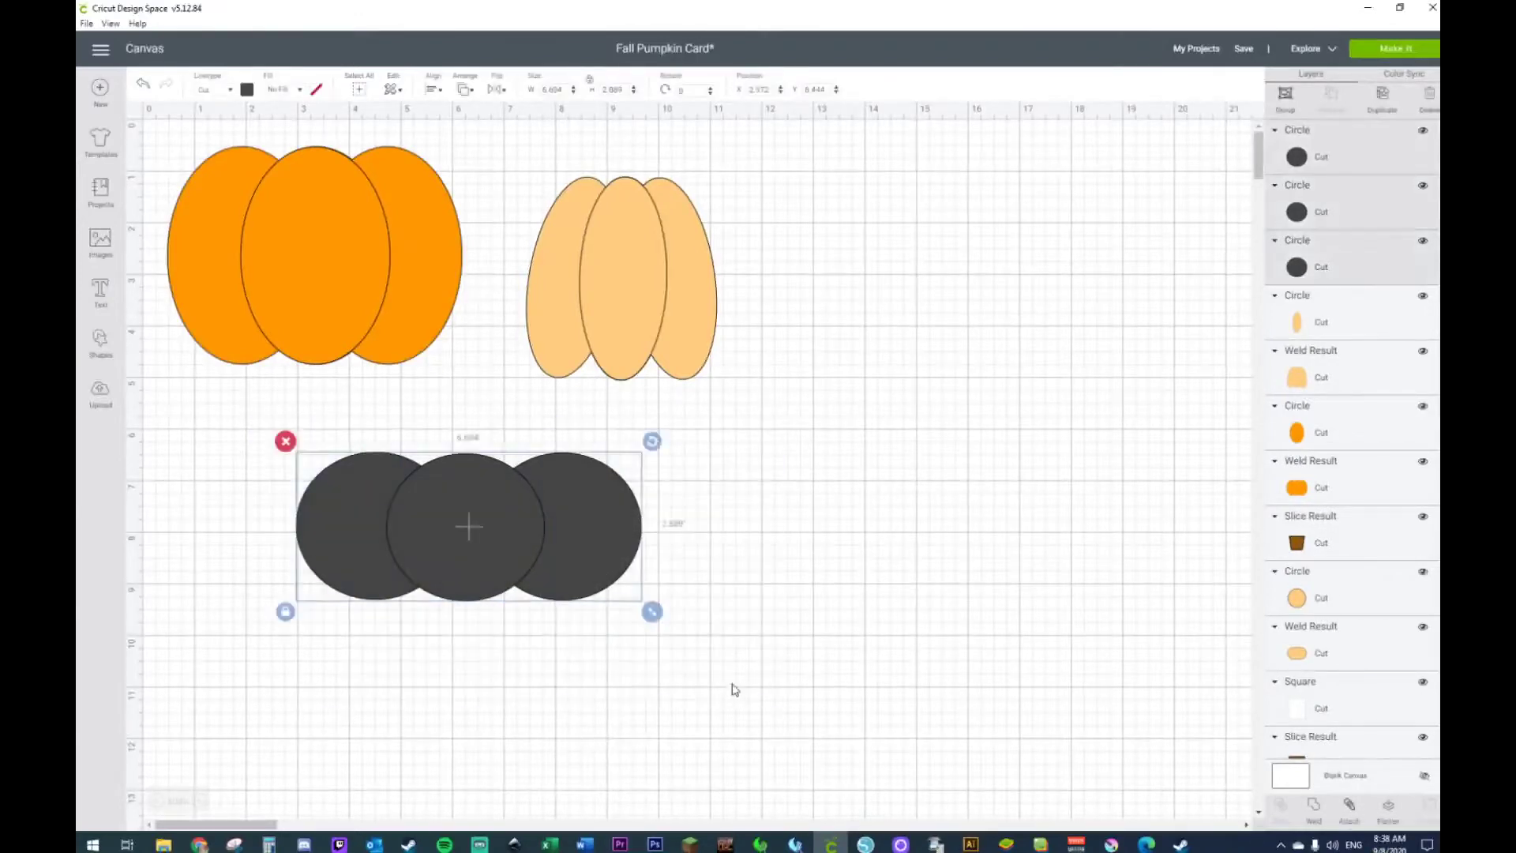
click(434, 89)
click(453, 213)
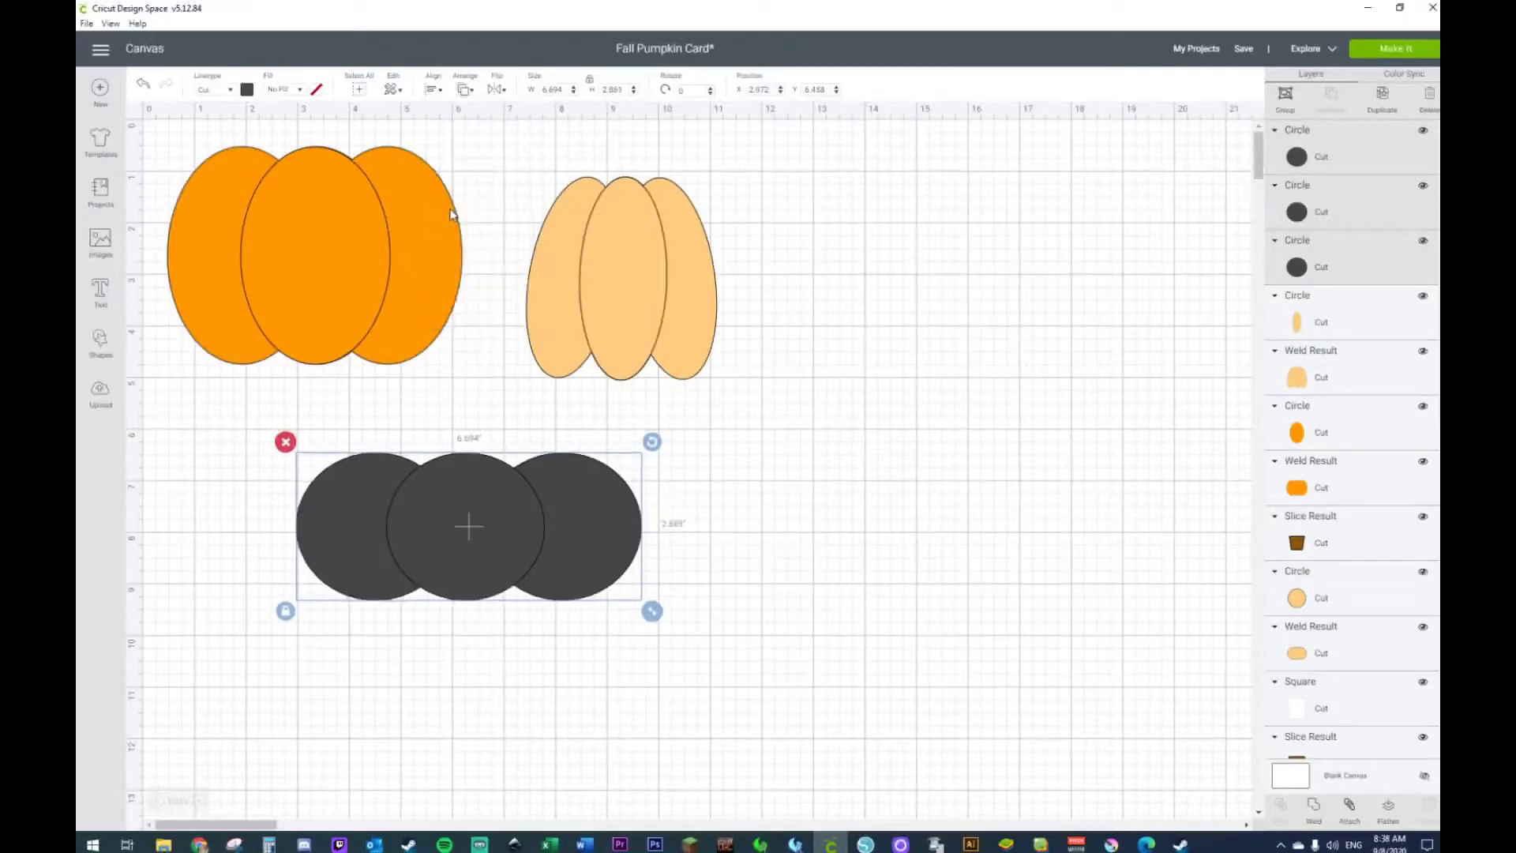
Copy the middle dark oval and place the spare copy to the right of the row
click(880, 602)
click(474, 533)
key(ctrl+c)
key(ctrl+v)
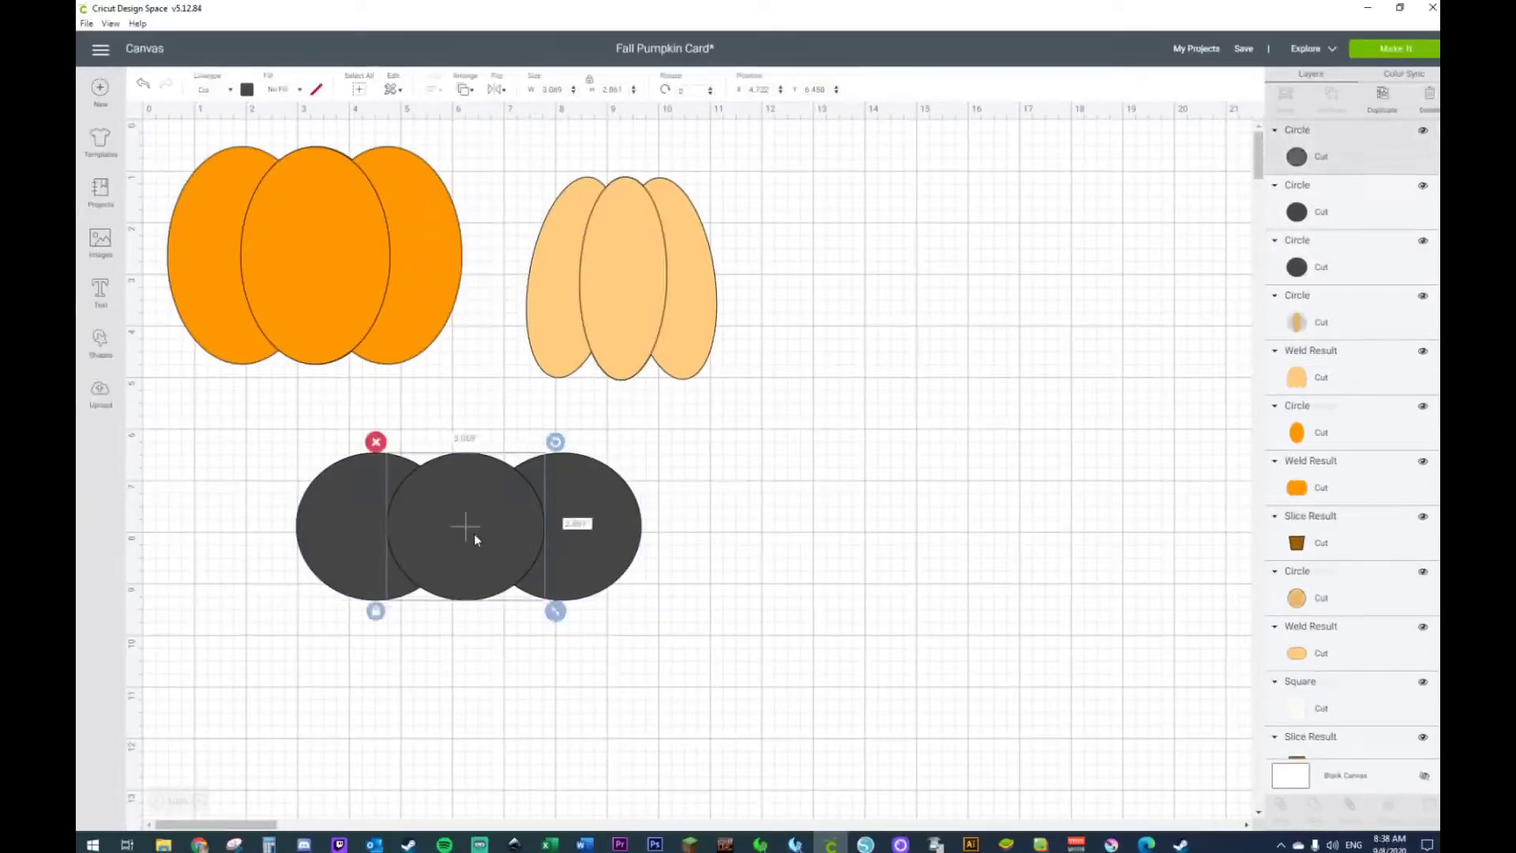
drag(505, 573, 822, 584)
Weld the three overlapping dark ovals and color the welded shape and the spare oval white
drag(265, 427, 656, 667)
right_click(567, 567)
click(574, 672)
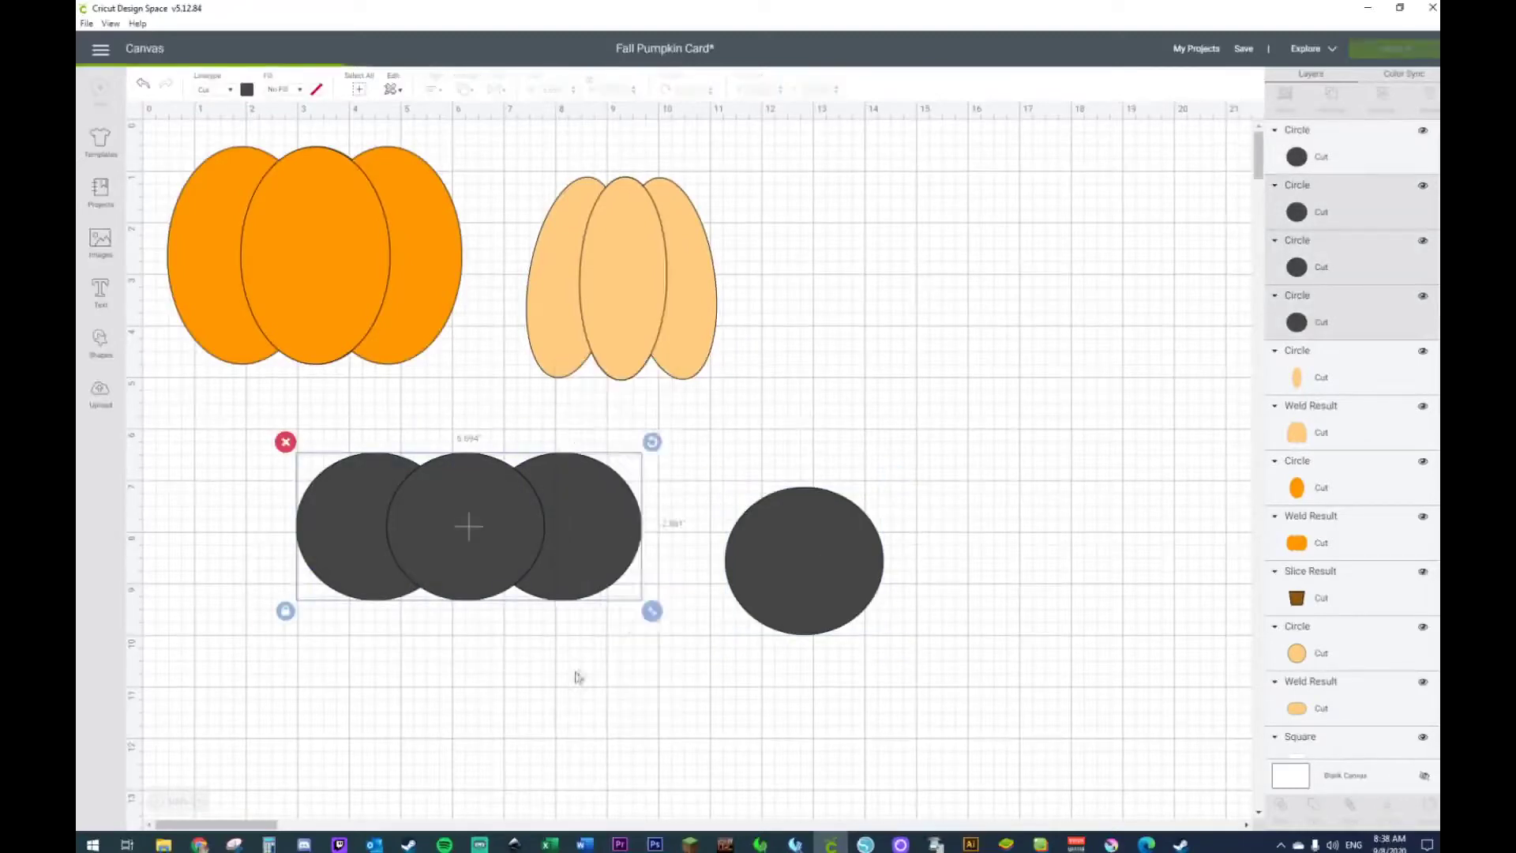
drag(197, 464, 971, 680)
click(271, 92)
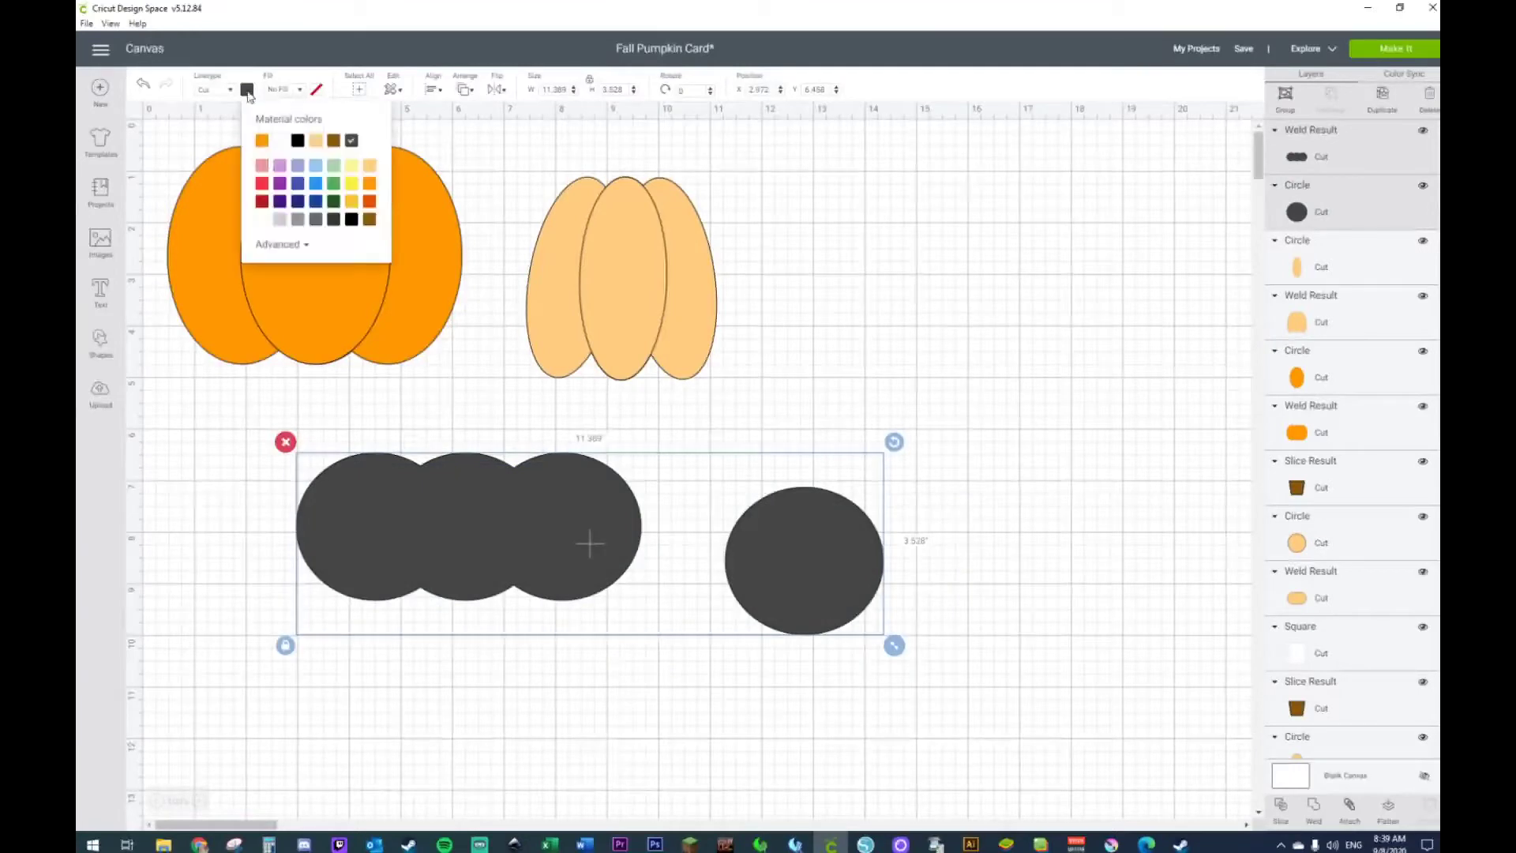
click(580, 678)
Bring the spare white oval to the front and place it over the center of the white welded shape
drag(883, 579, 758, 643)
right_click(754, 641)
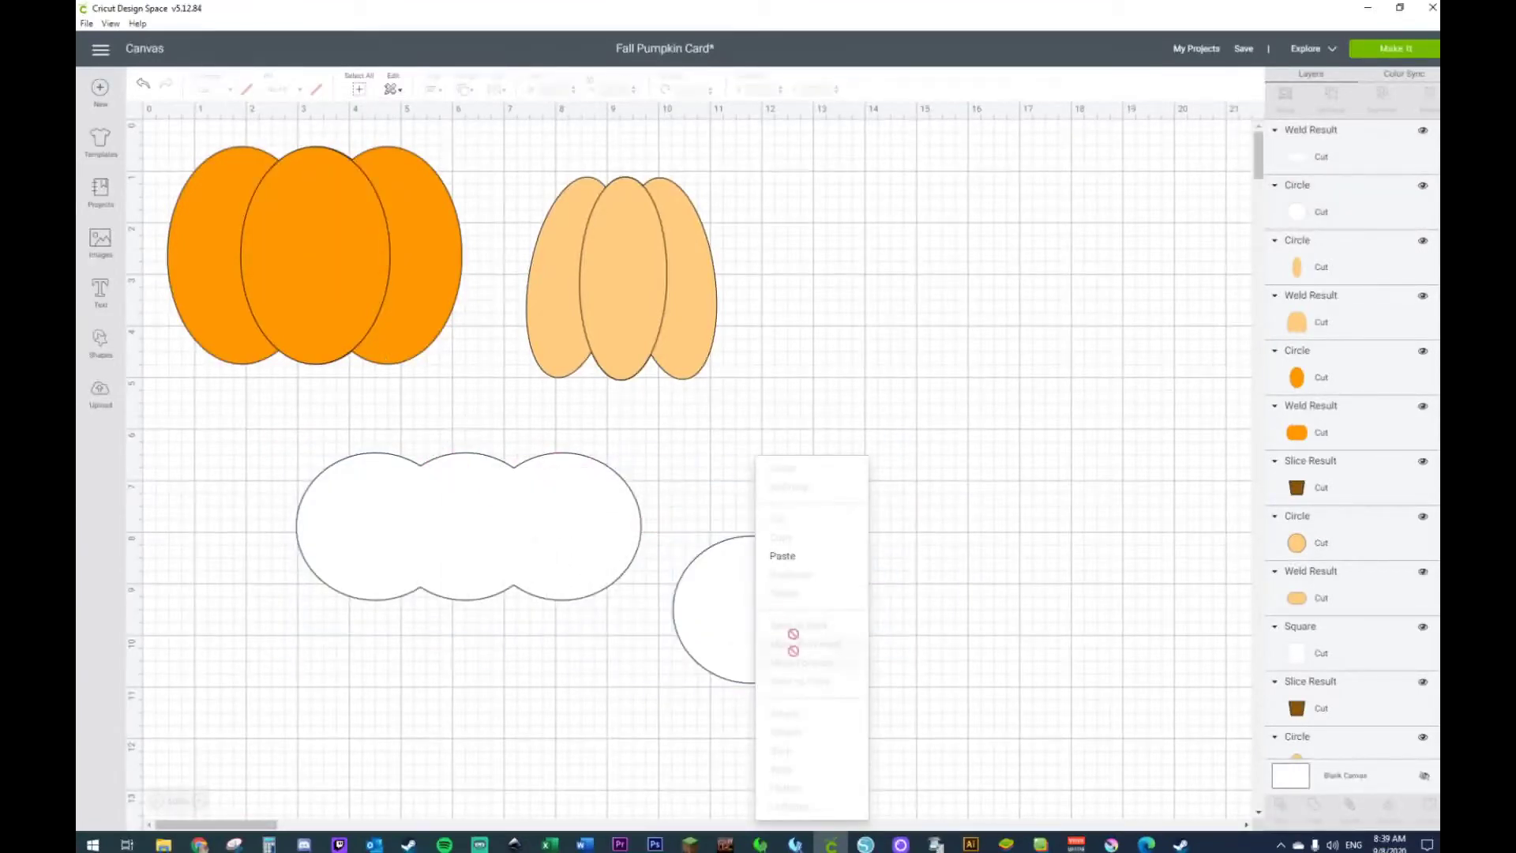
right_click(756, 644)
click(775, 619)
drag(741, 681, 449, 591)
drag(552, 608, 494, 569)
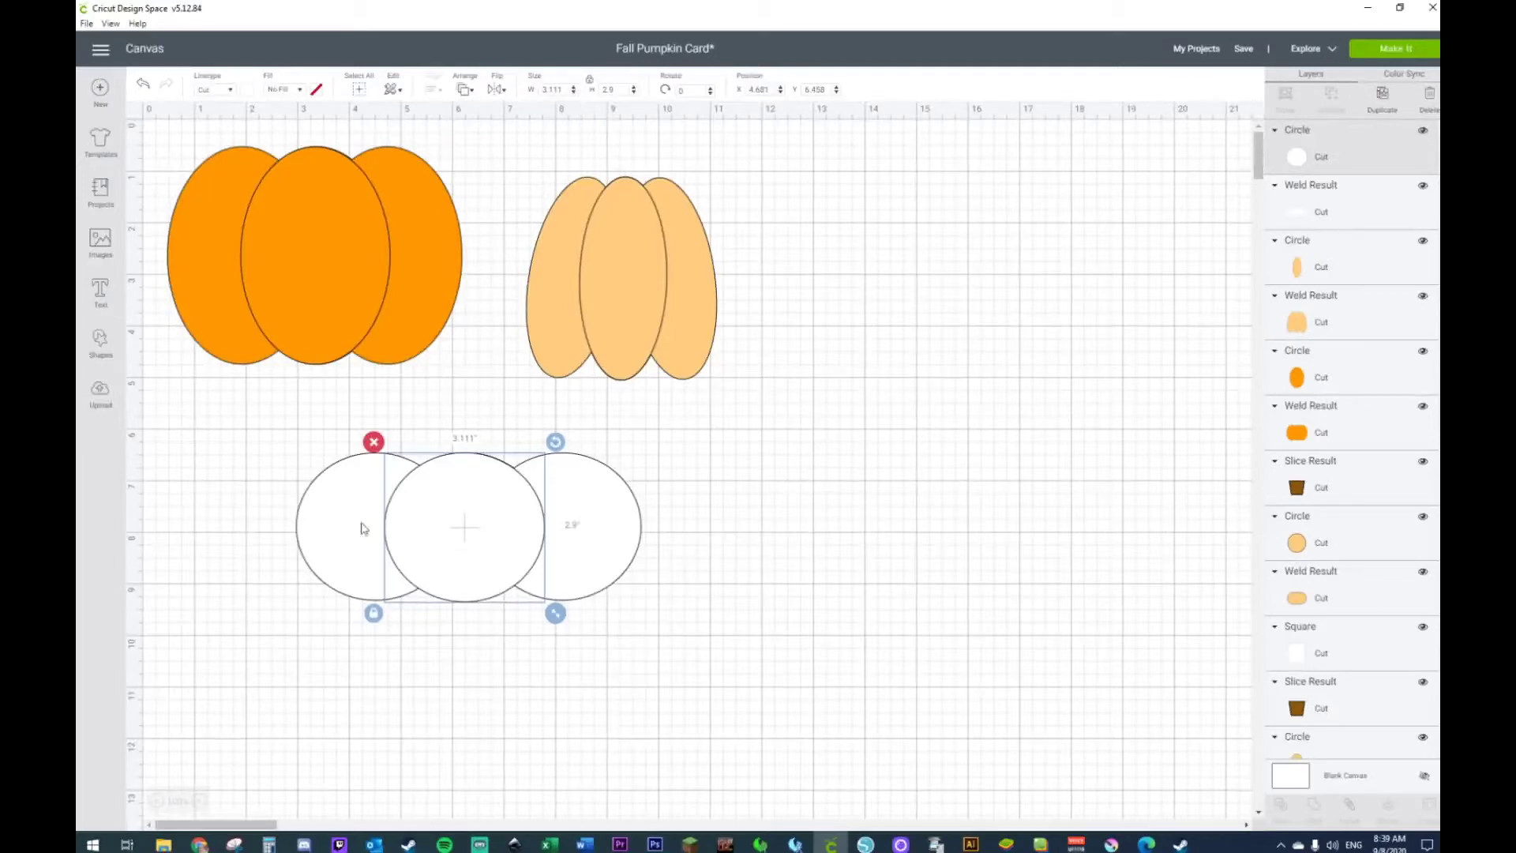
Copy the whole white pumpkin and set the copy aside on the empty right part of the canvas
click(286, 458)
drag(278, 445, 637, 631)
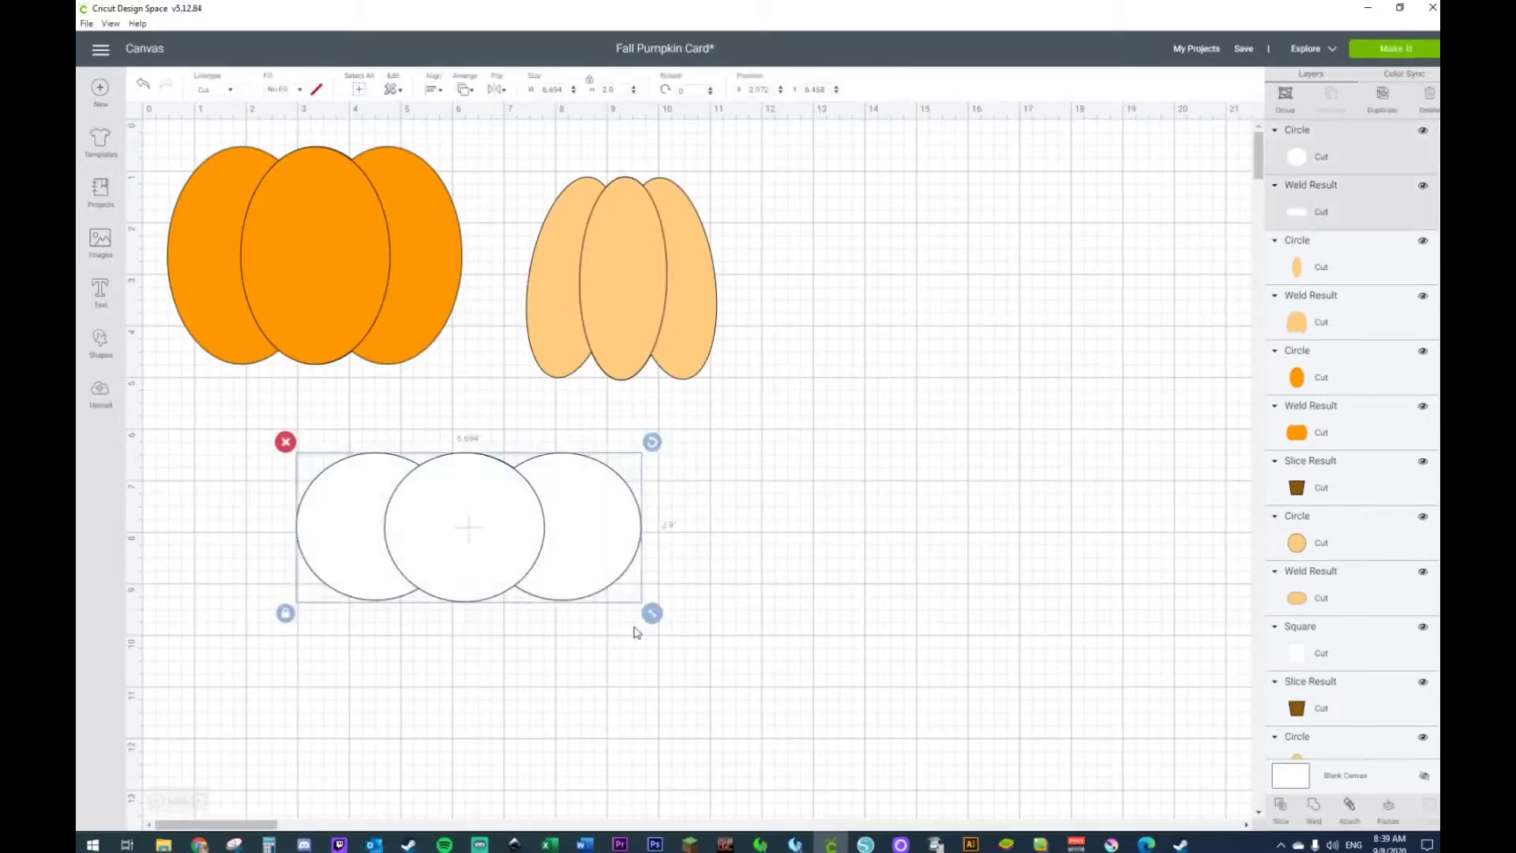
key(ctrl+c)
key(ctrl+v)
drag(525, 532, 994, 540)
Scale the original white pumpkin to about 3.6 by 1.5 inches below the orange pumpkin and delete its larger copy
drag(248, 439, 492, 543)
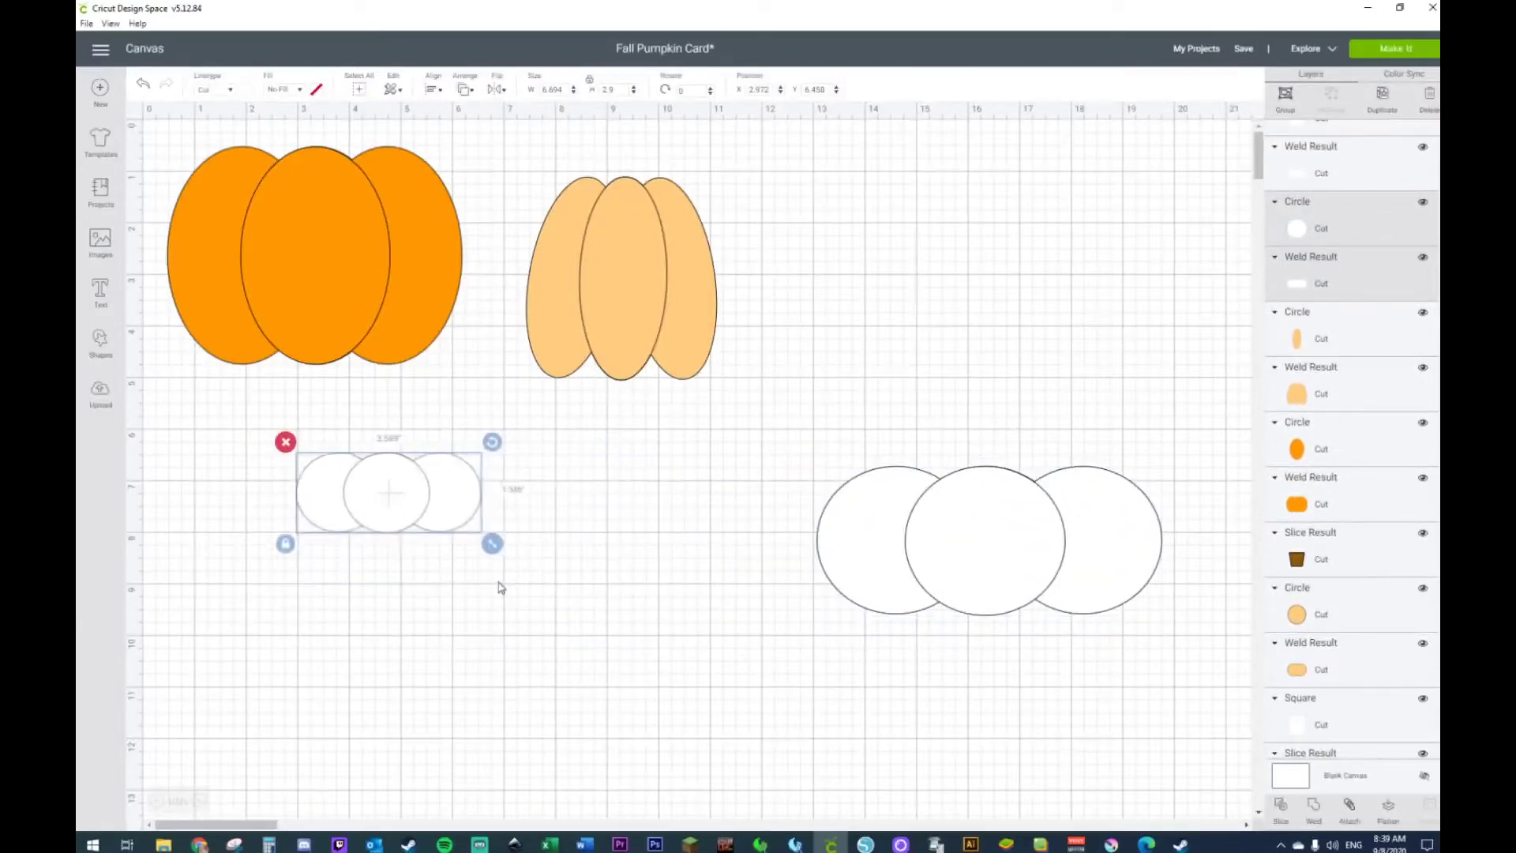
drag(416, 508, 307, 567)
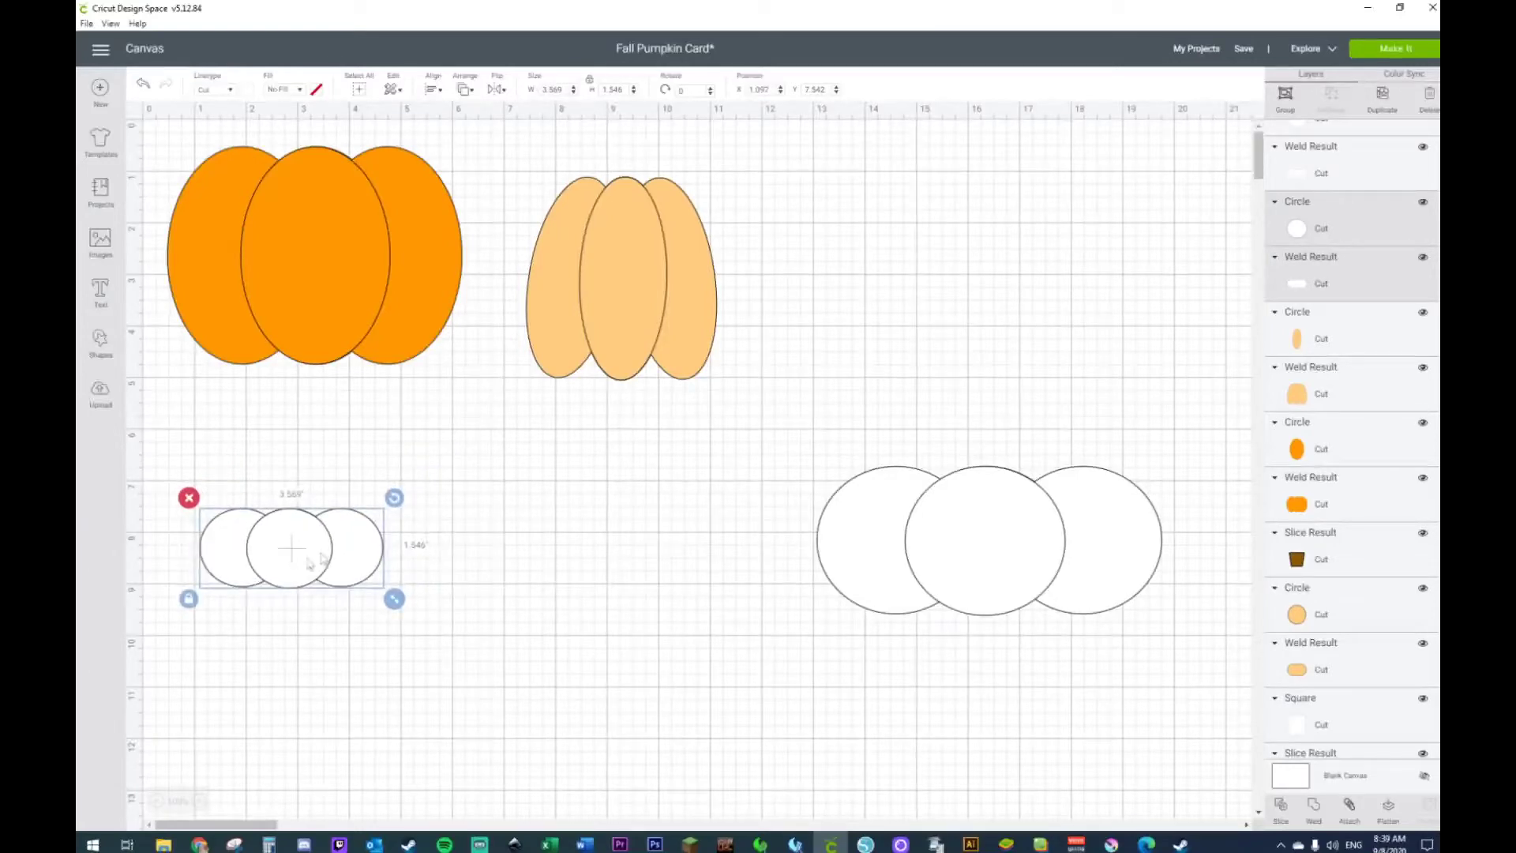
drag(779, 442, 1145, 630)
key(Delete)
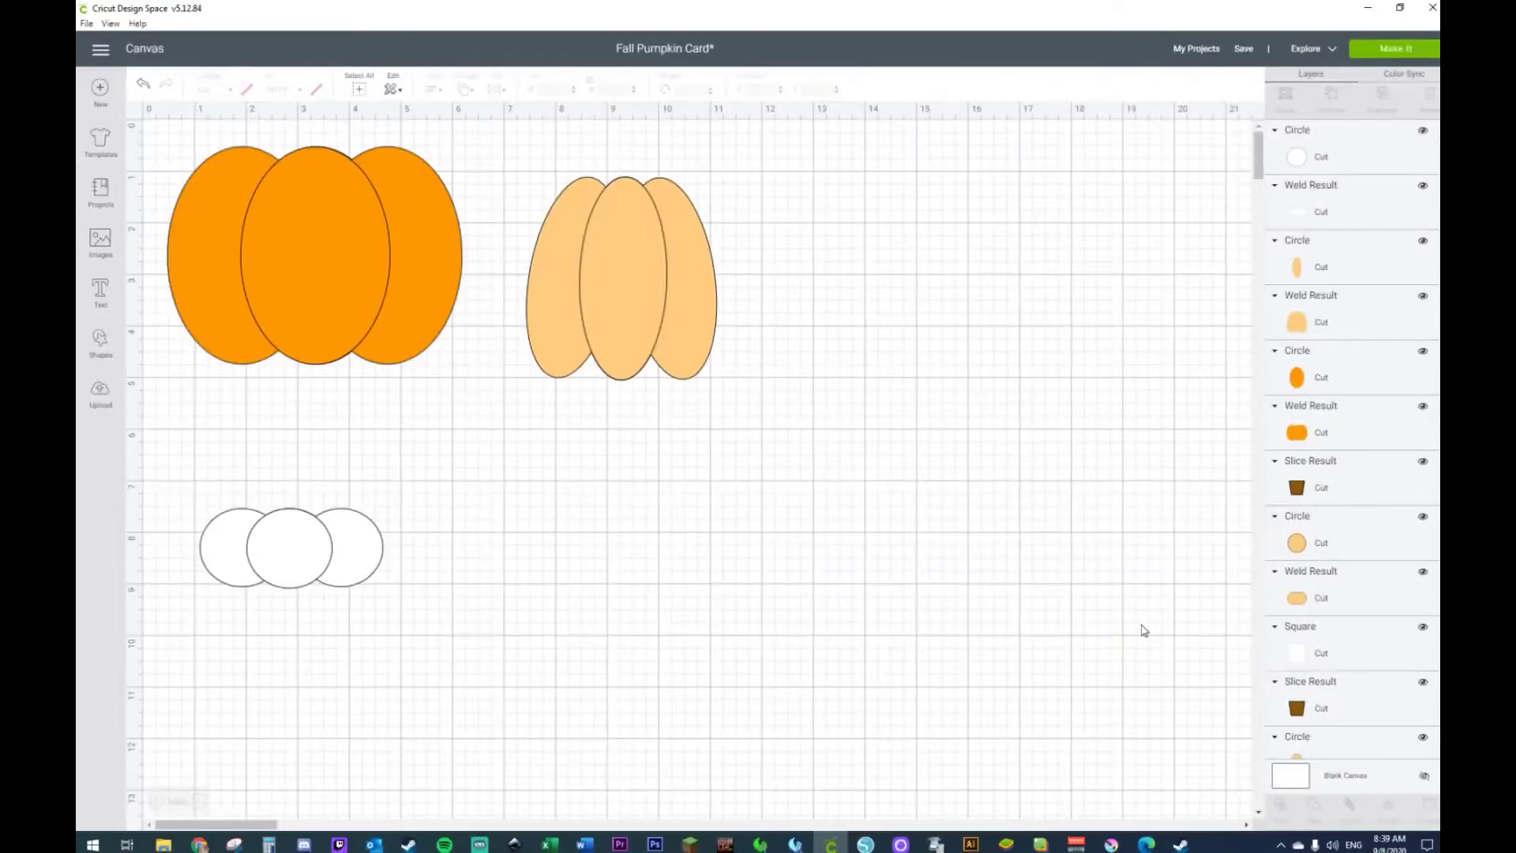
Duplicate the orange pumpkin and place the copy below the light orange pumpkin
drag(175, 137, 450, 379)
key(ctrl+d)
drag(342, 298, 656, 569)
click(1010, 511)
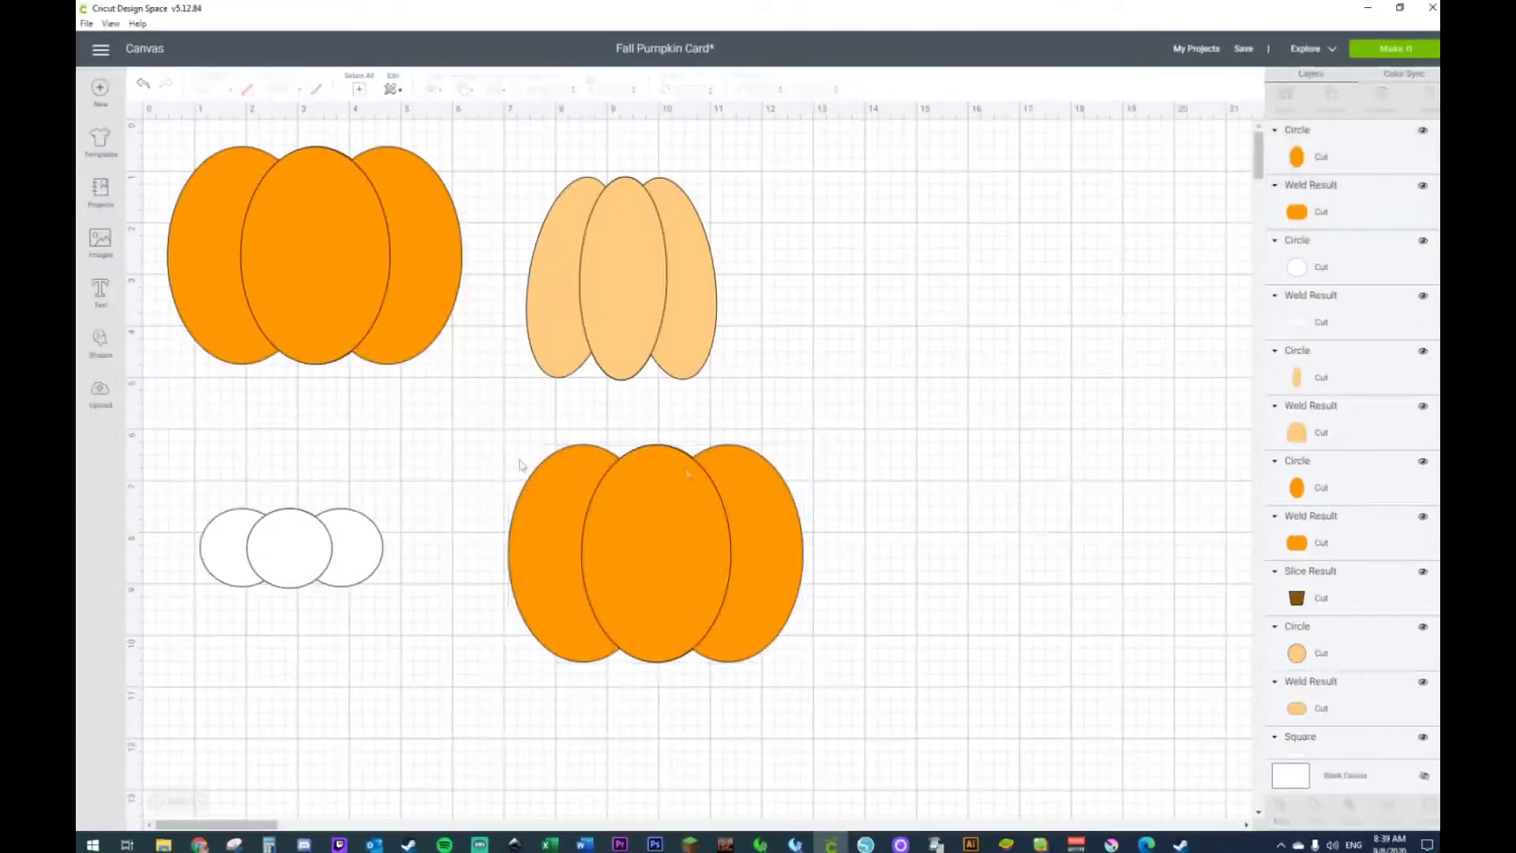
Add a triangle to the right of the light orange pumpkin and place a duplicate beside it
click(103, 344)
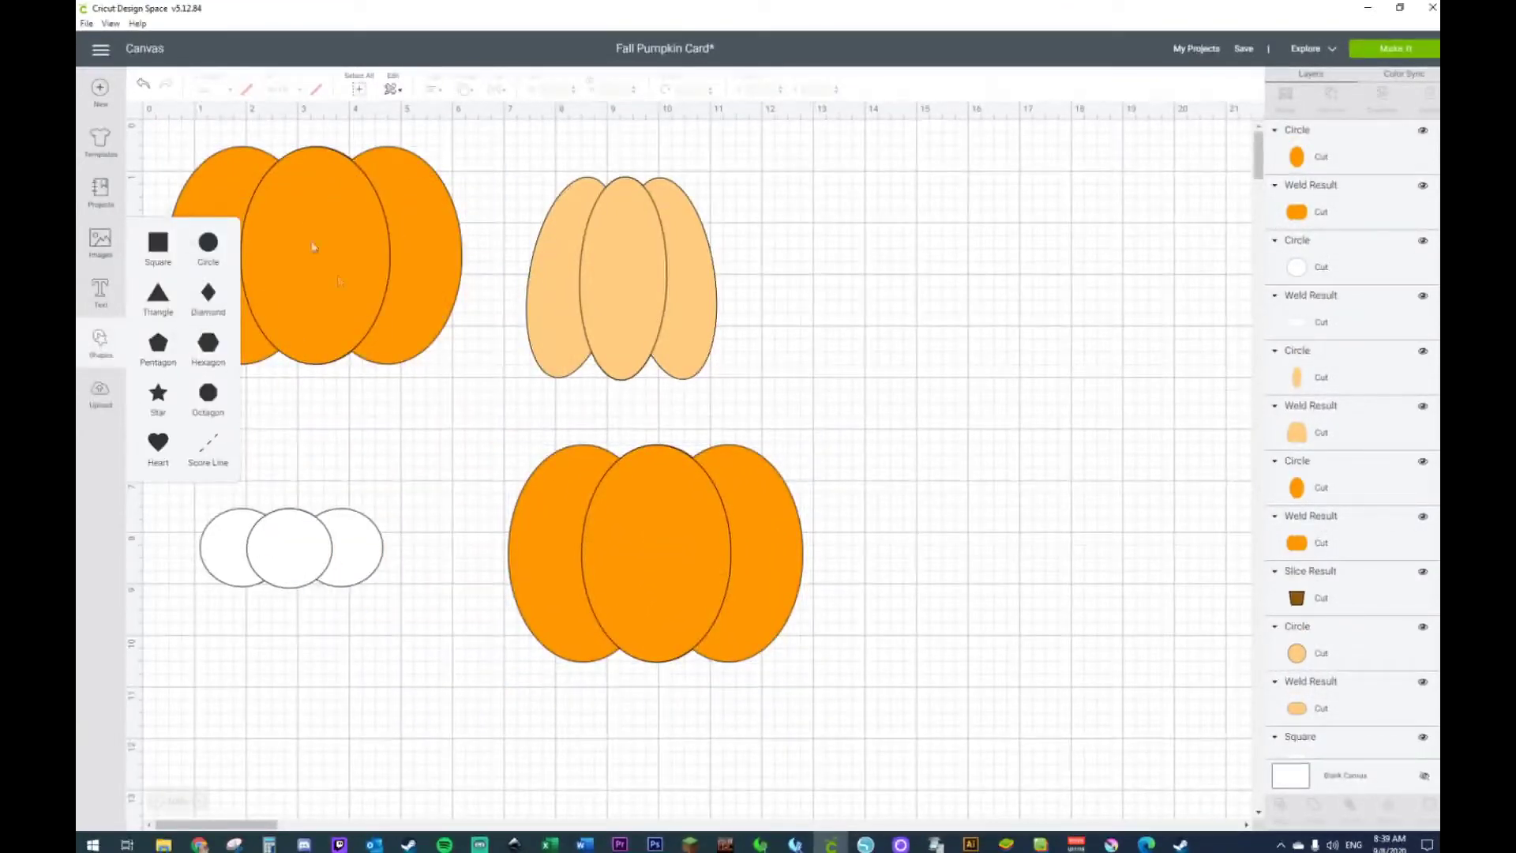
click(161, 298)
drag(329, 379, 816, 357)
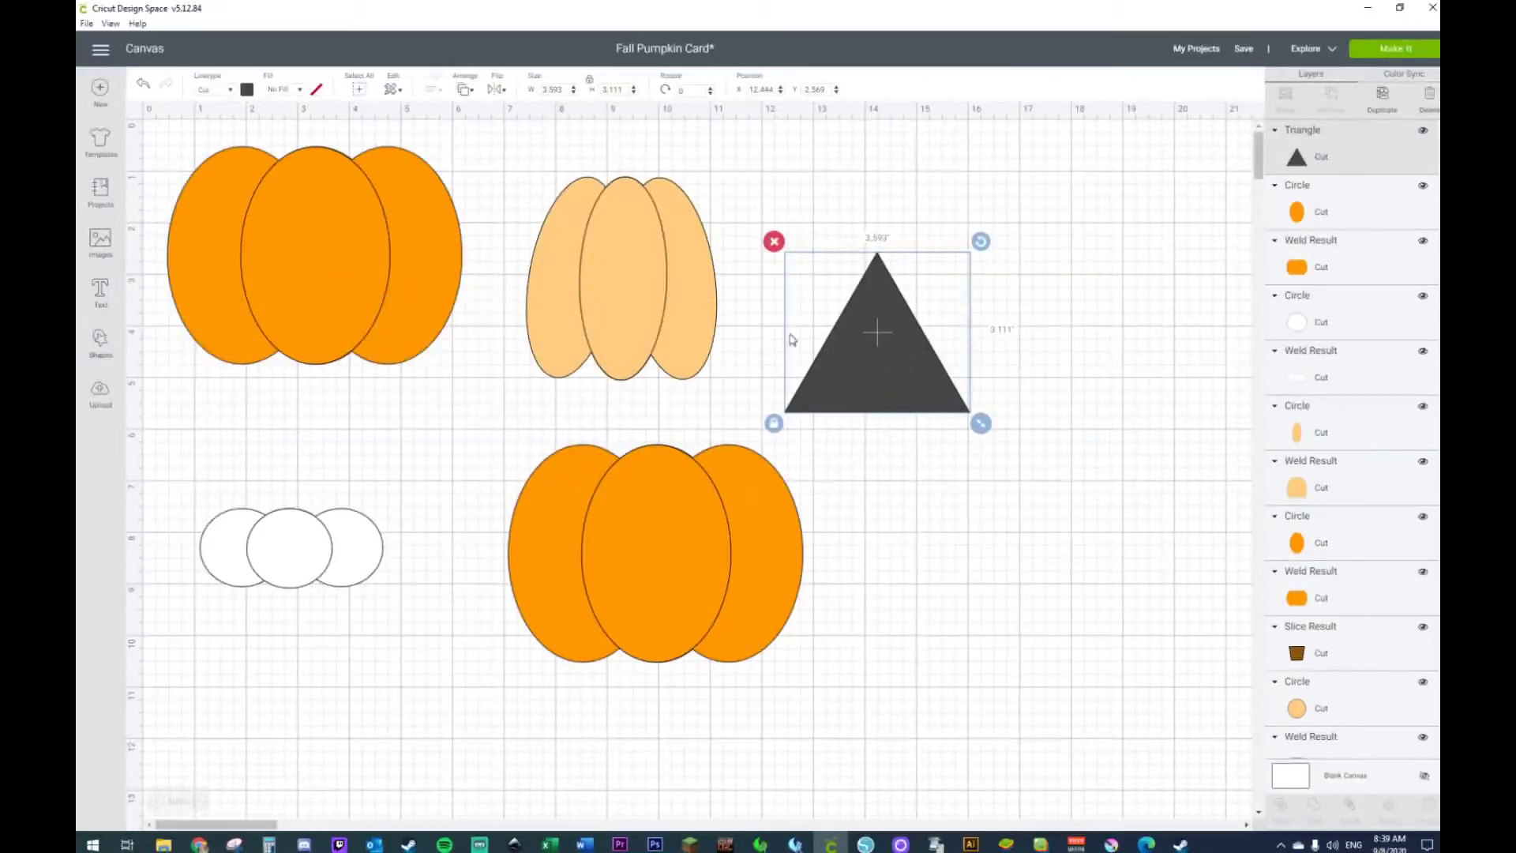
key(ctrl+d)
drag(951, 328, 1064, 355)
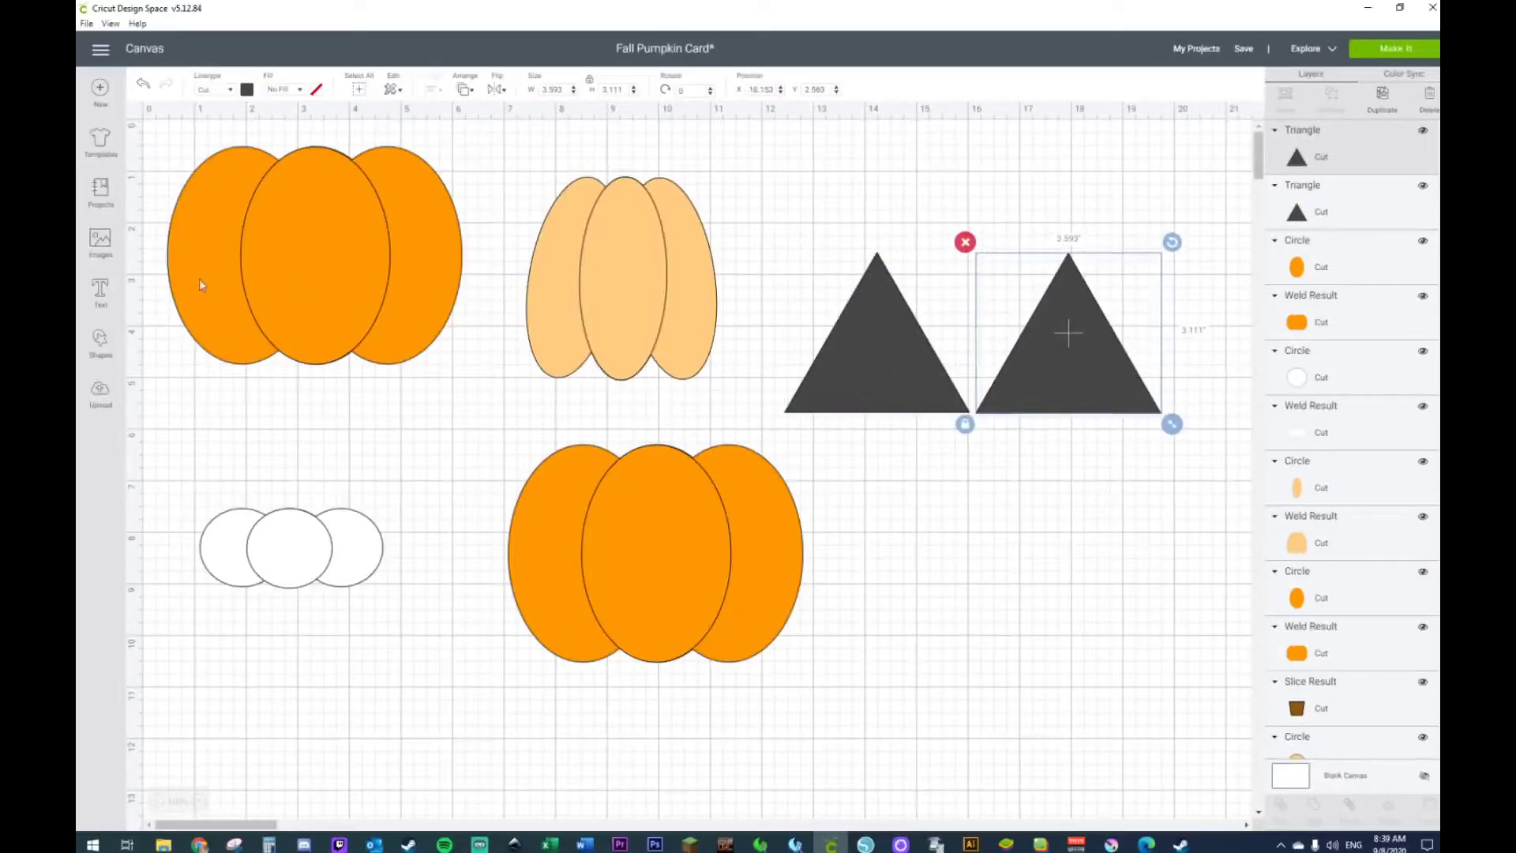
Add a heart shape below the two triangles and flip it vertically
click(101, 344)
click(159, 444)
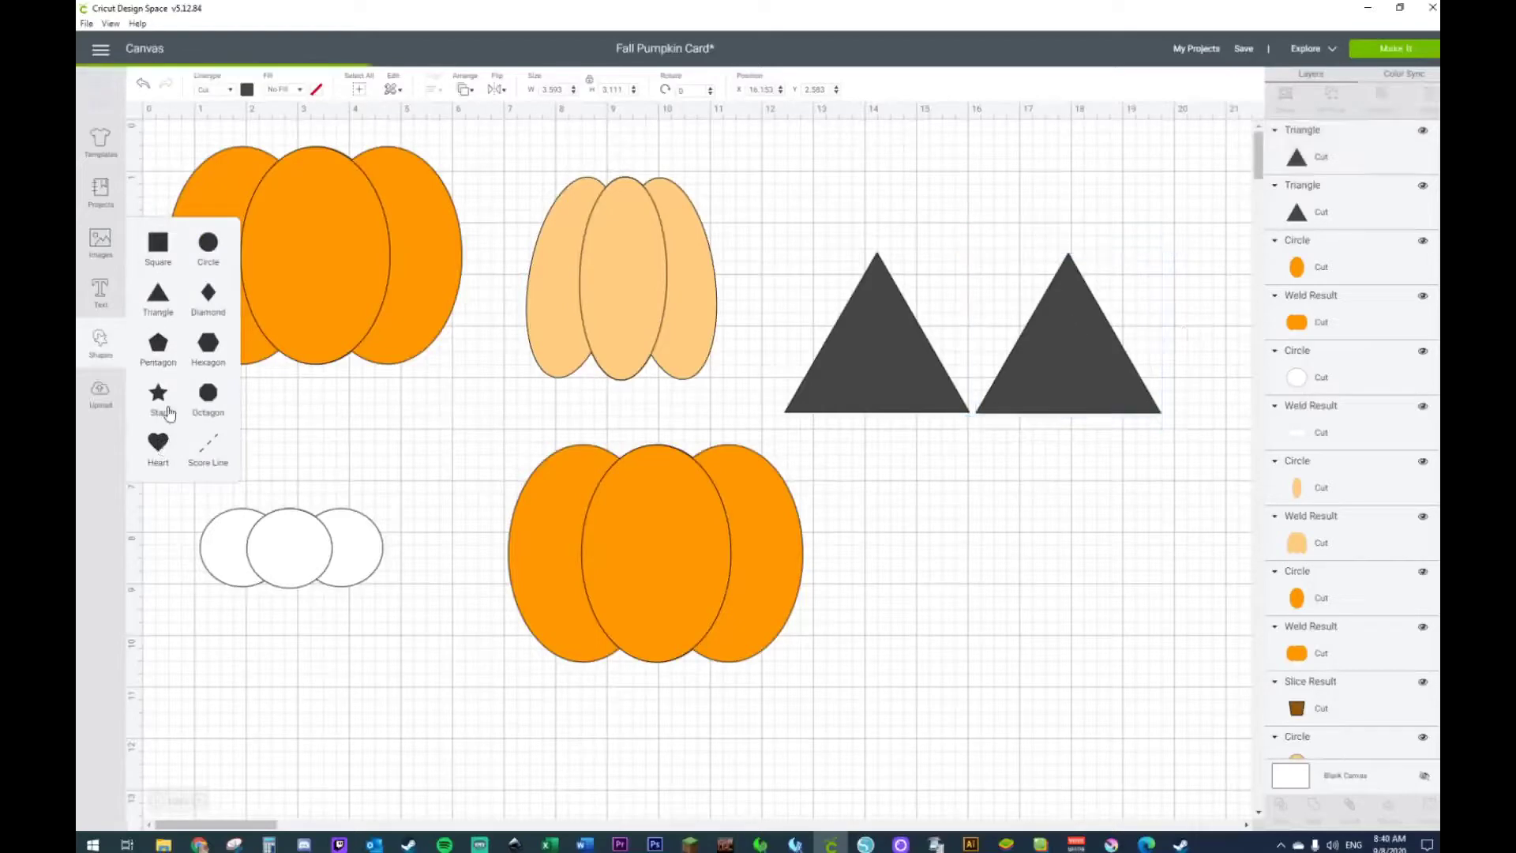
drag(414, 379, 1004, 559)
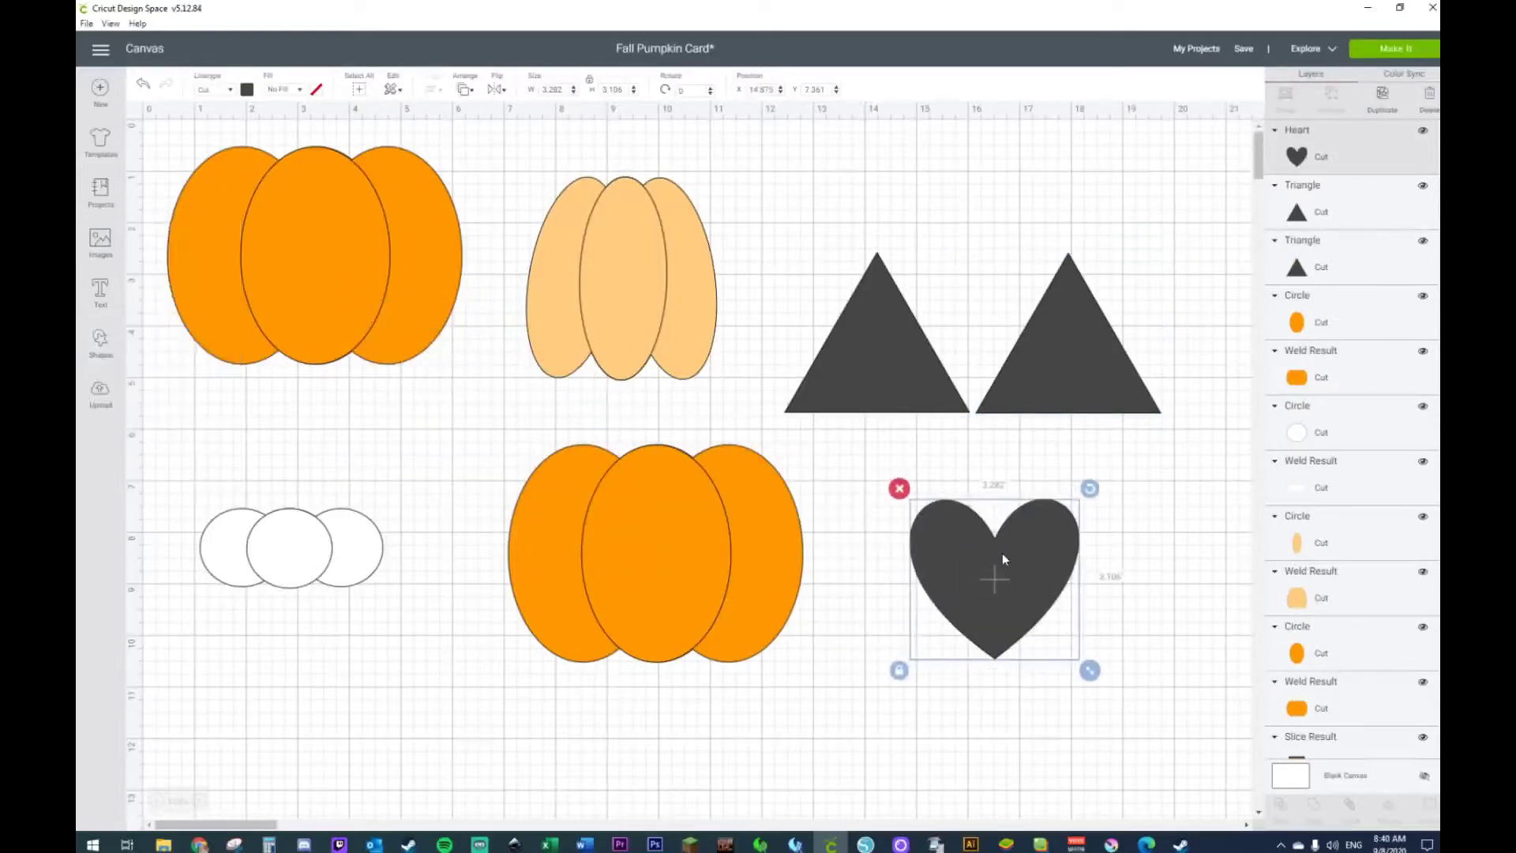
click(497, 92)
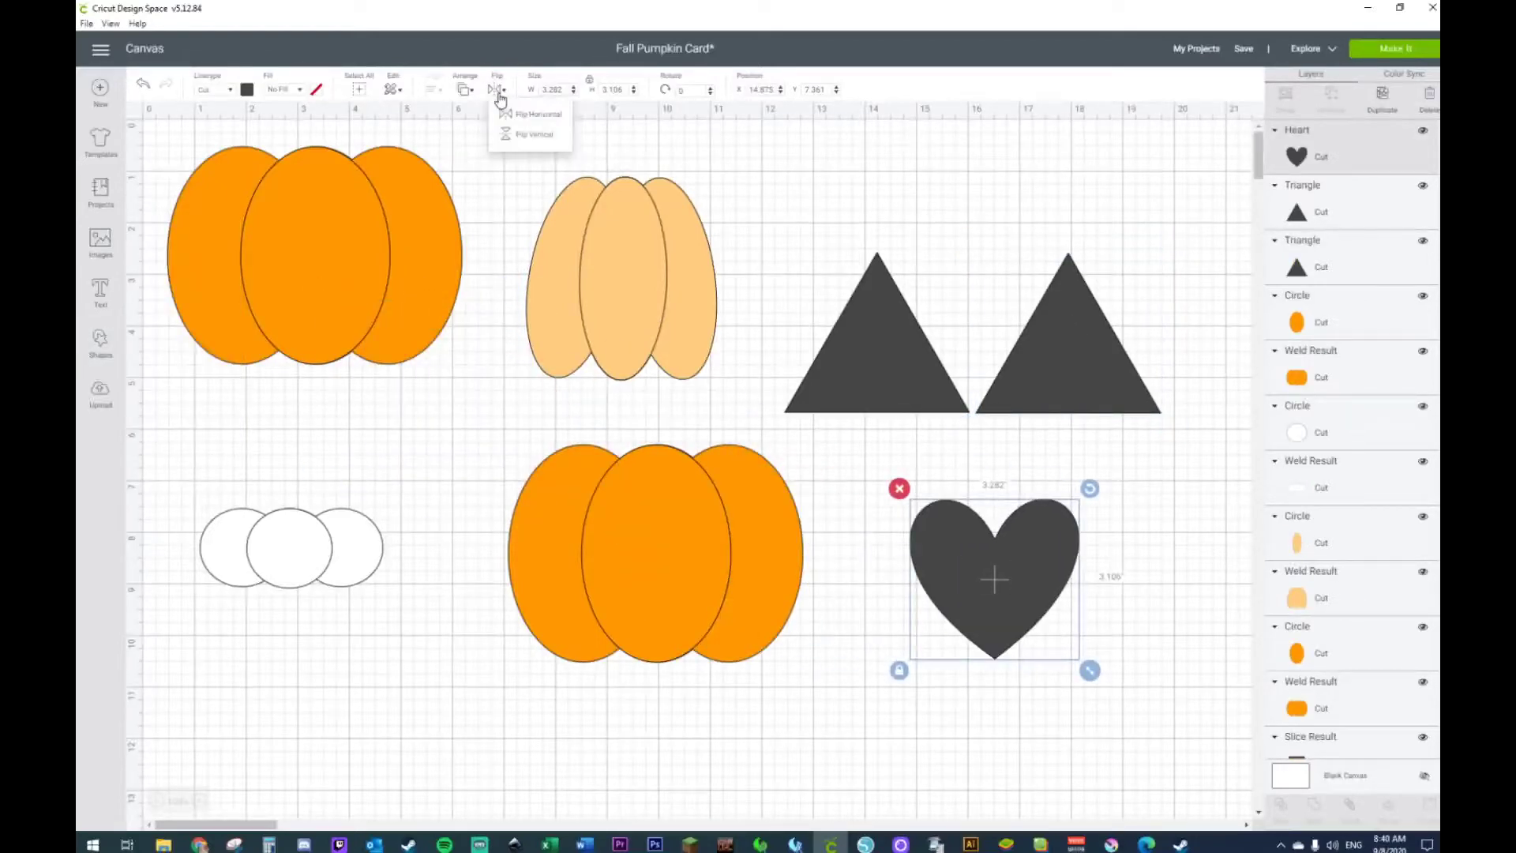
click(515, 134)
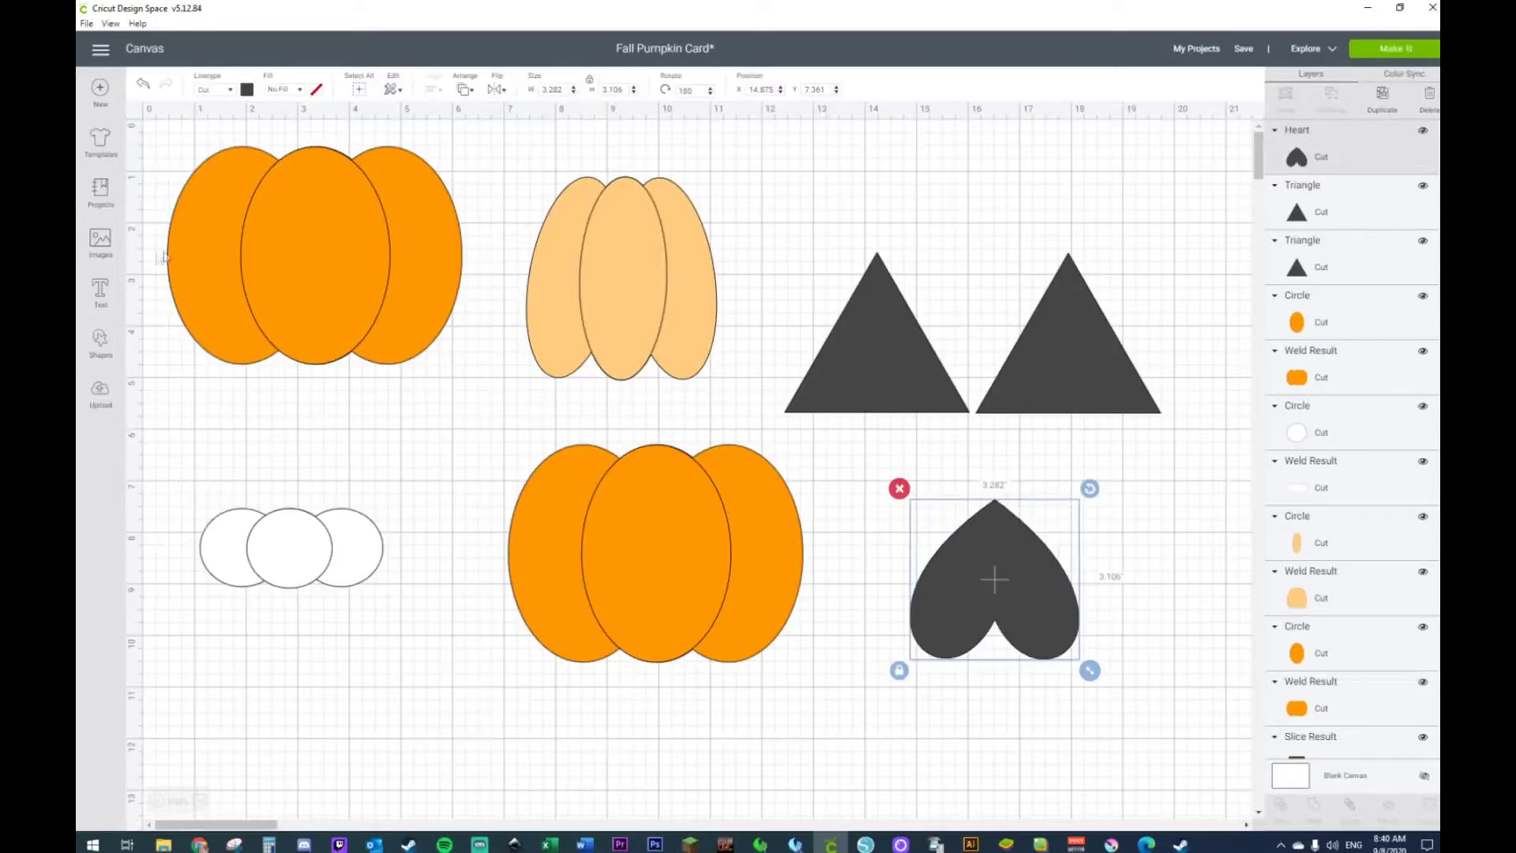
Add a square and reshape it, with proportions unlocked, into a thin vertical bar over the middle of the heart
click(100, 341)
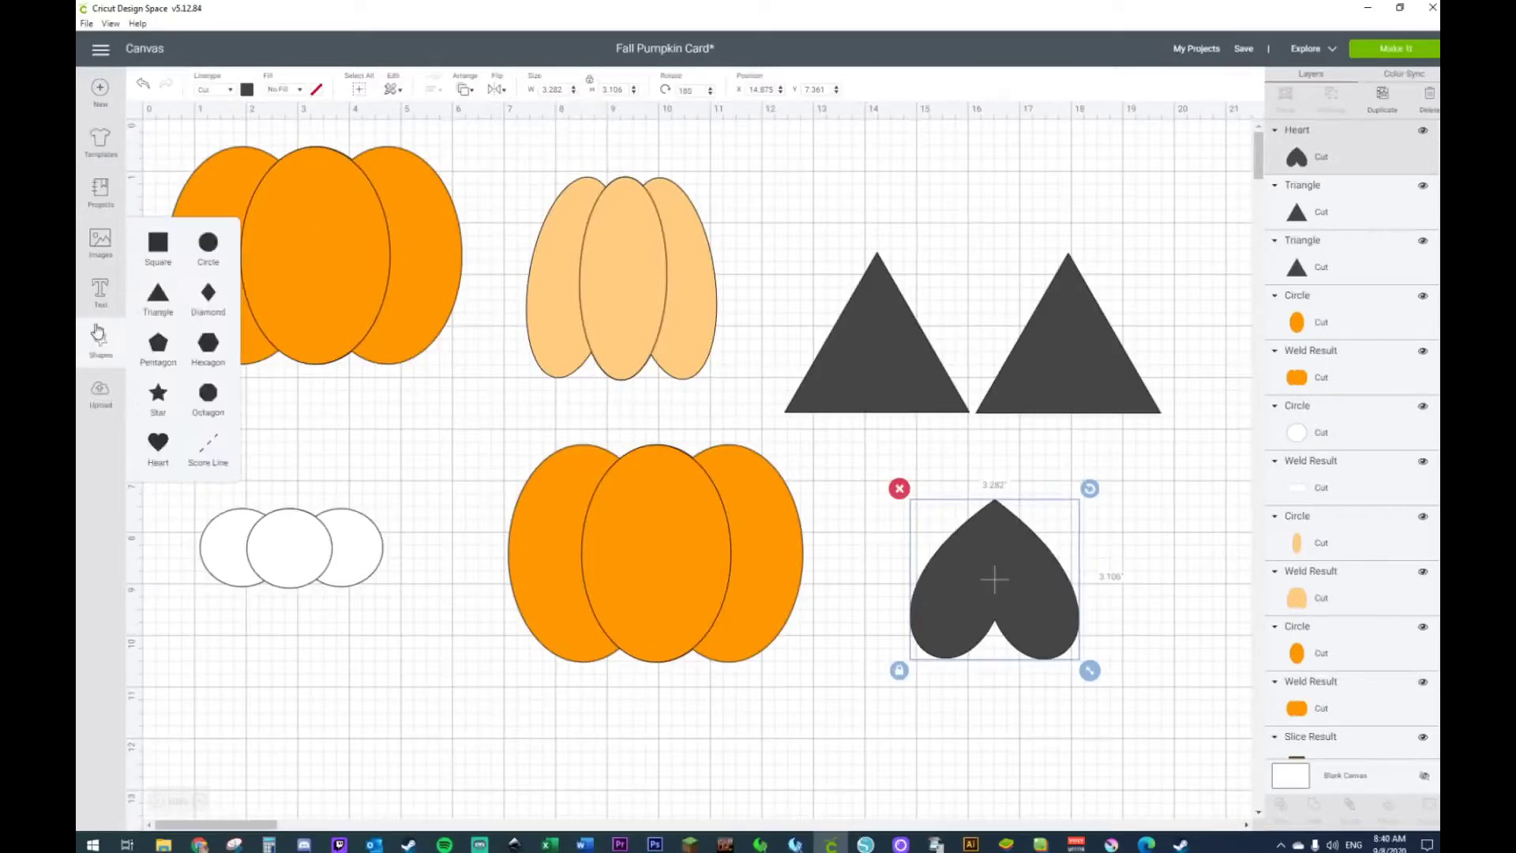
click(158, 254)
drag(350, 460, 853, 555)
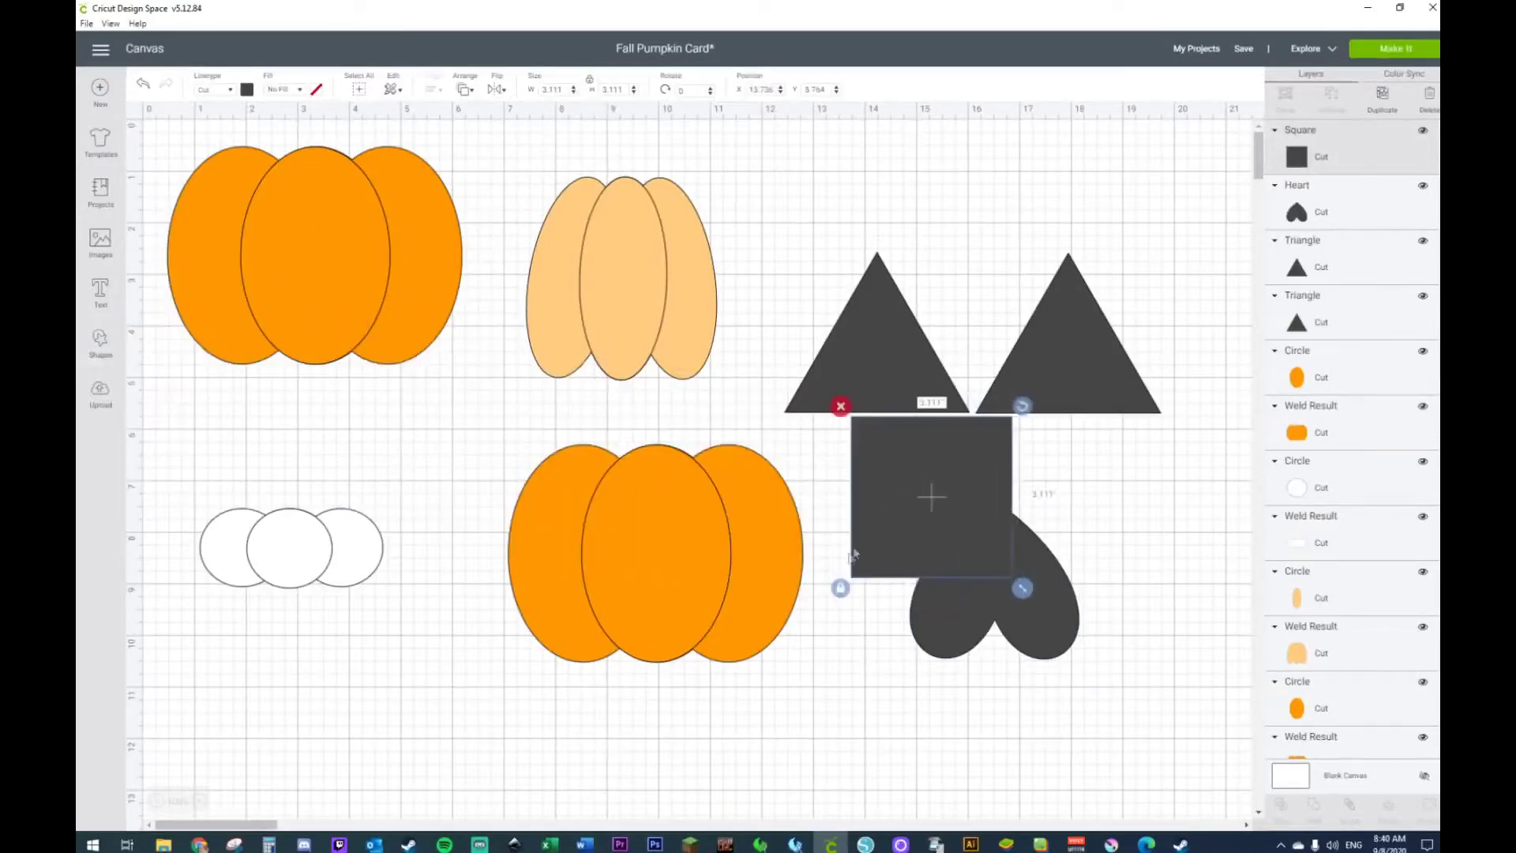
click(841, 587)
drag(1021, 588, 1003, 647)
click(878, 510)
Center the thin bar and the flipped heart on each other and slice them
drag(908, 478, 1081, 671)
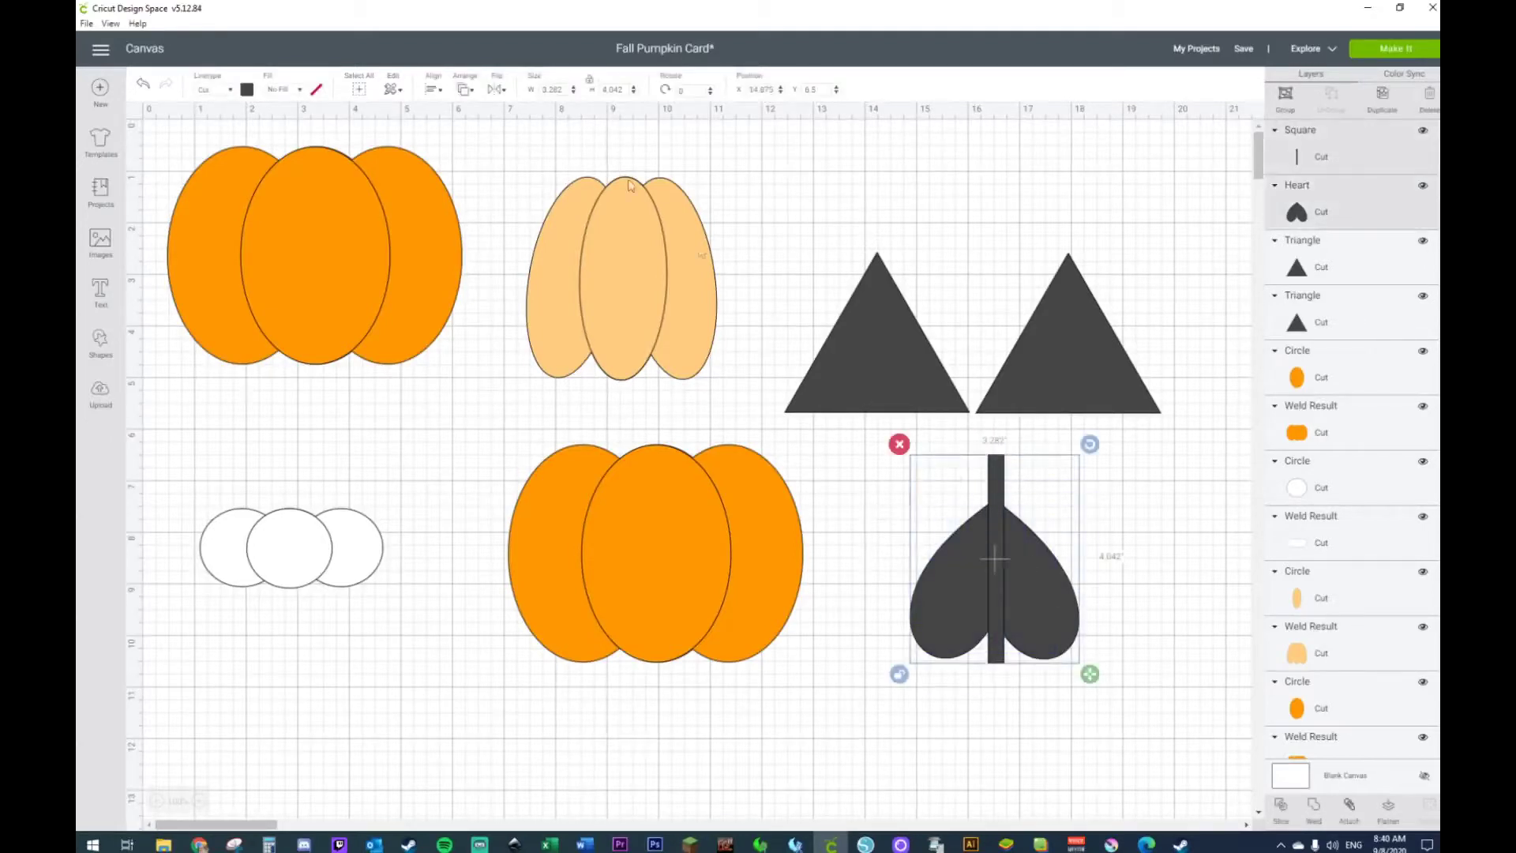
click(438, 95)
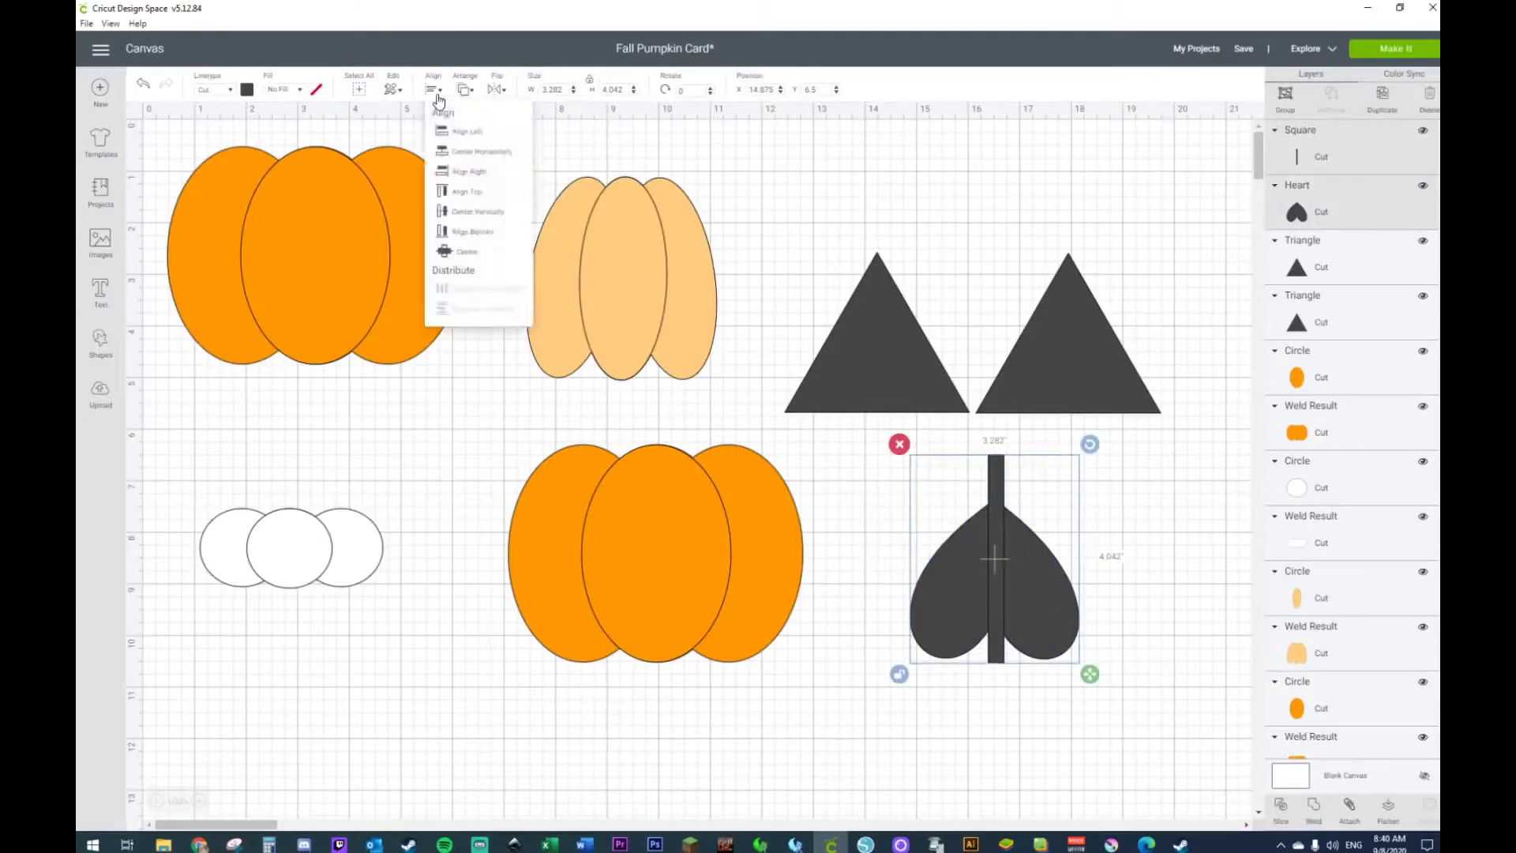
click(464, 251)
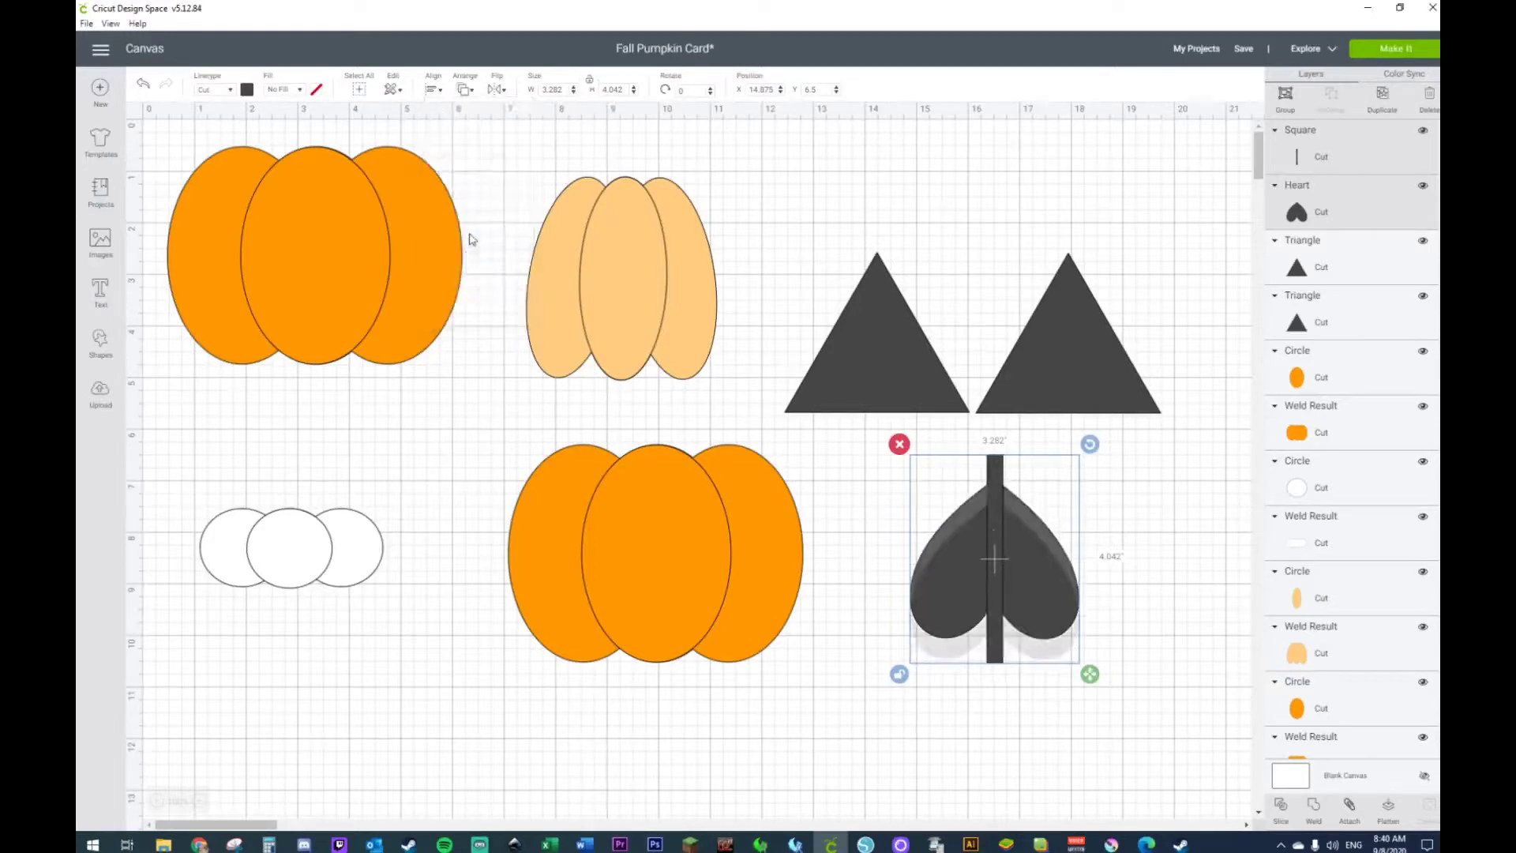
right_click(966, 583)
click(997, 694)
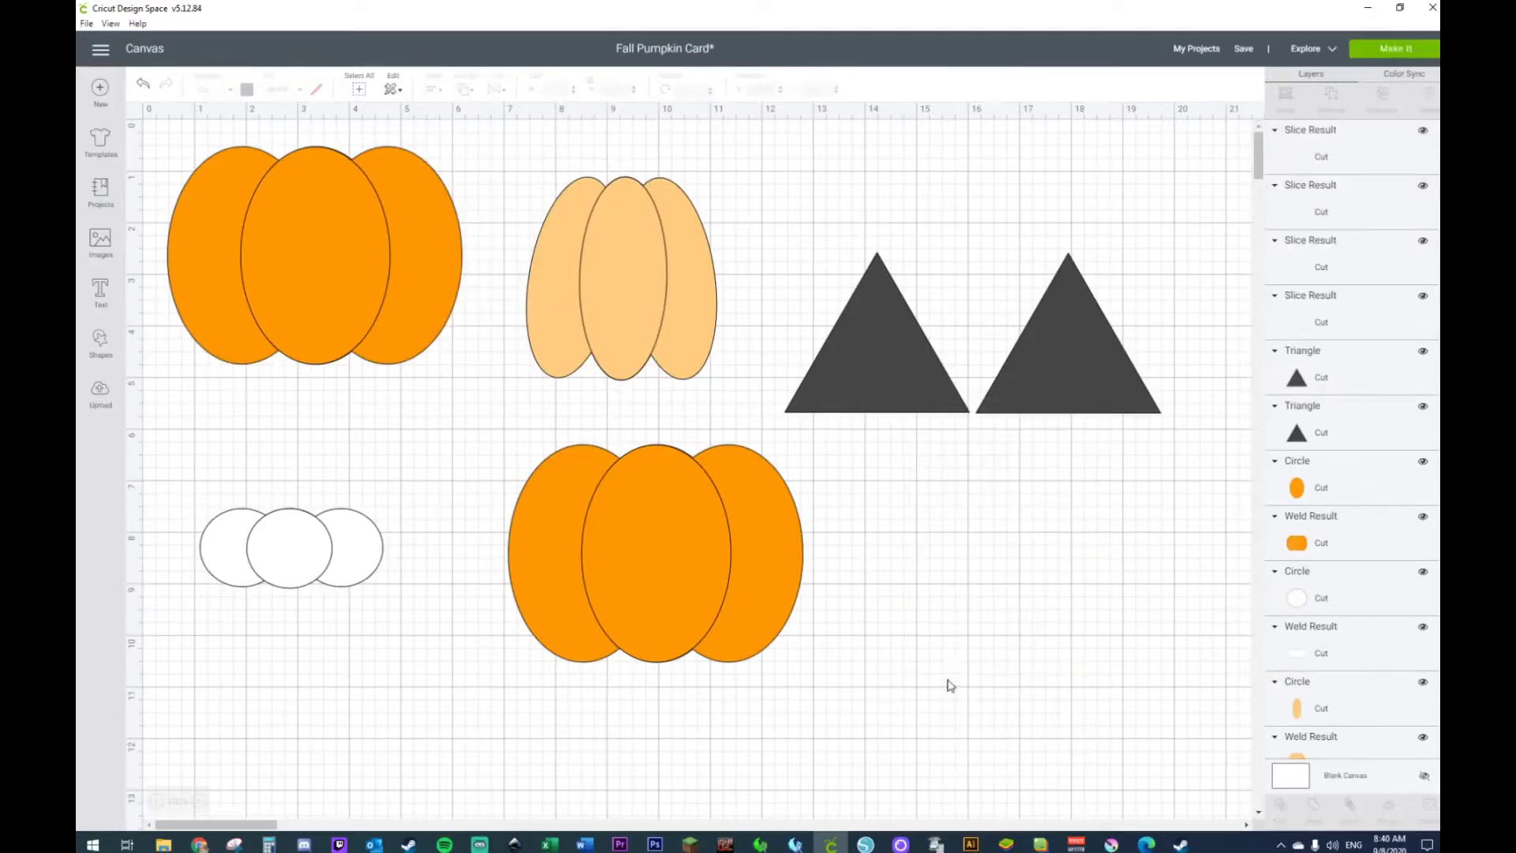
Delete the leftover bar pieces from the slice and place the split heart directly below the triangles
click(956, 627)
drag(956, 627, 809, 737)
click(1084, 577)
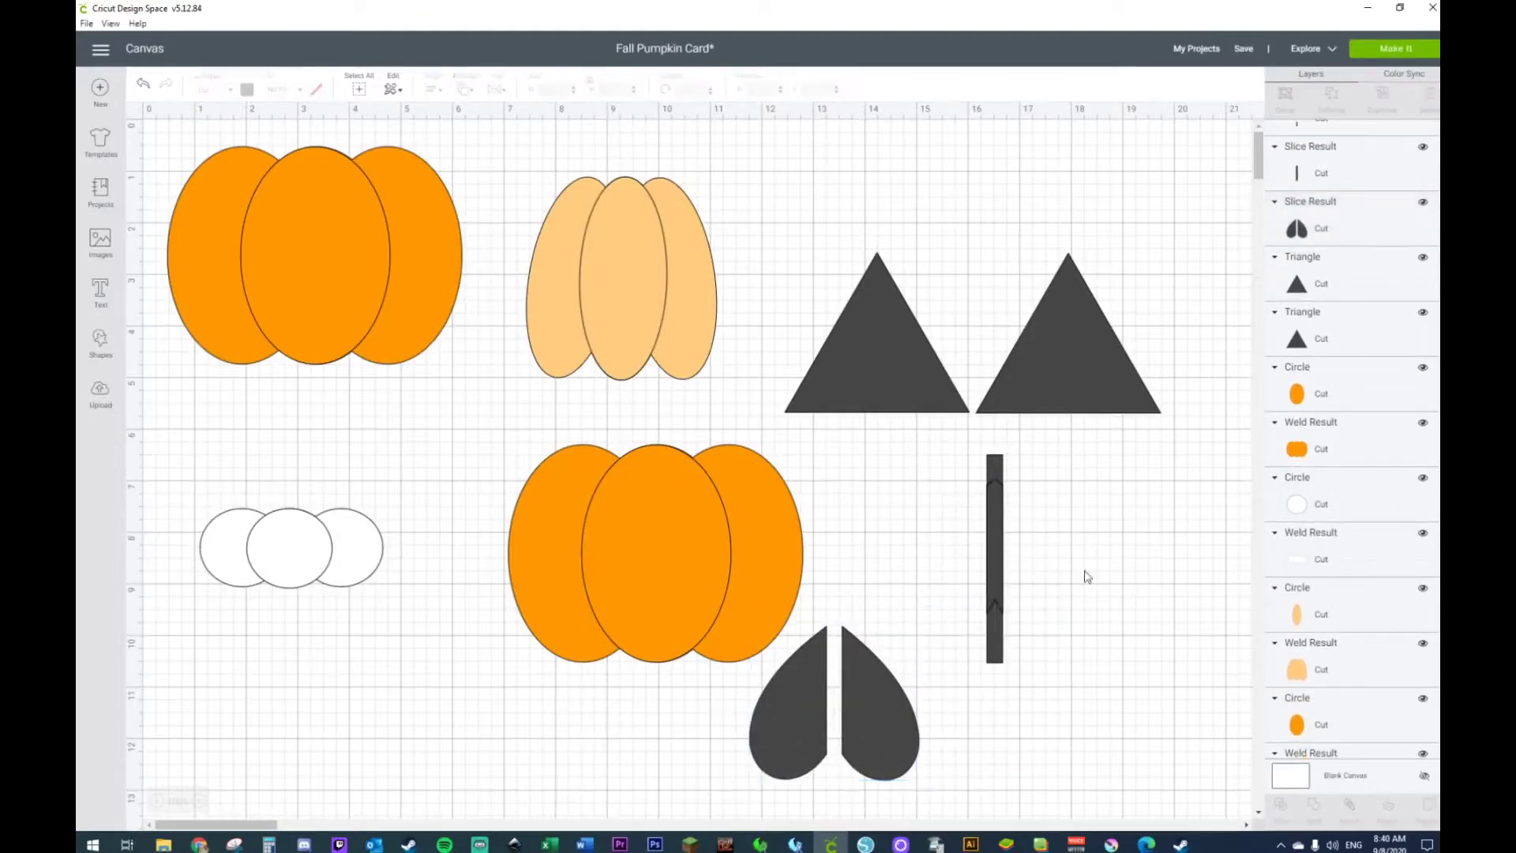
click(995, 585)
key(Delete)
drag(903, 690, 1056, 591)
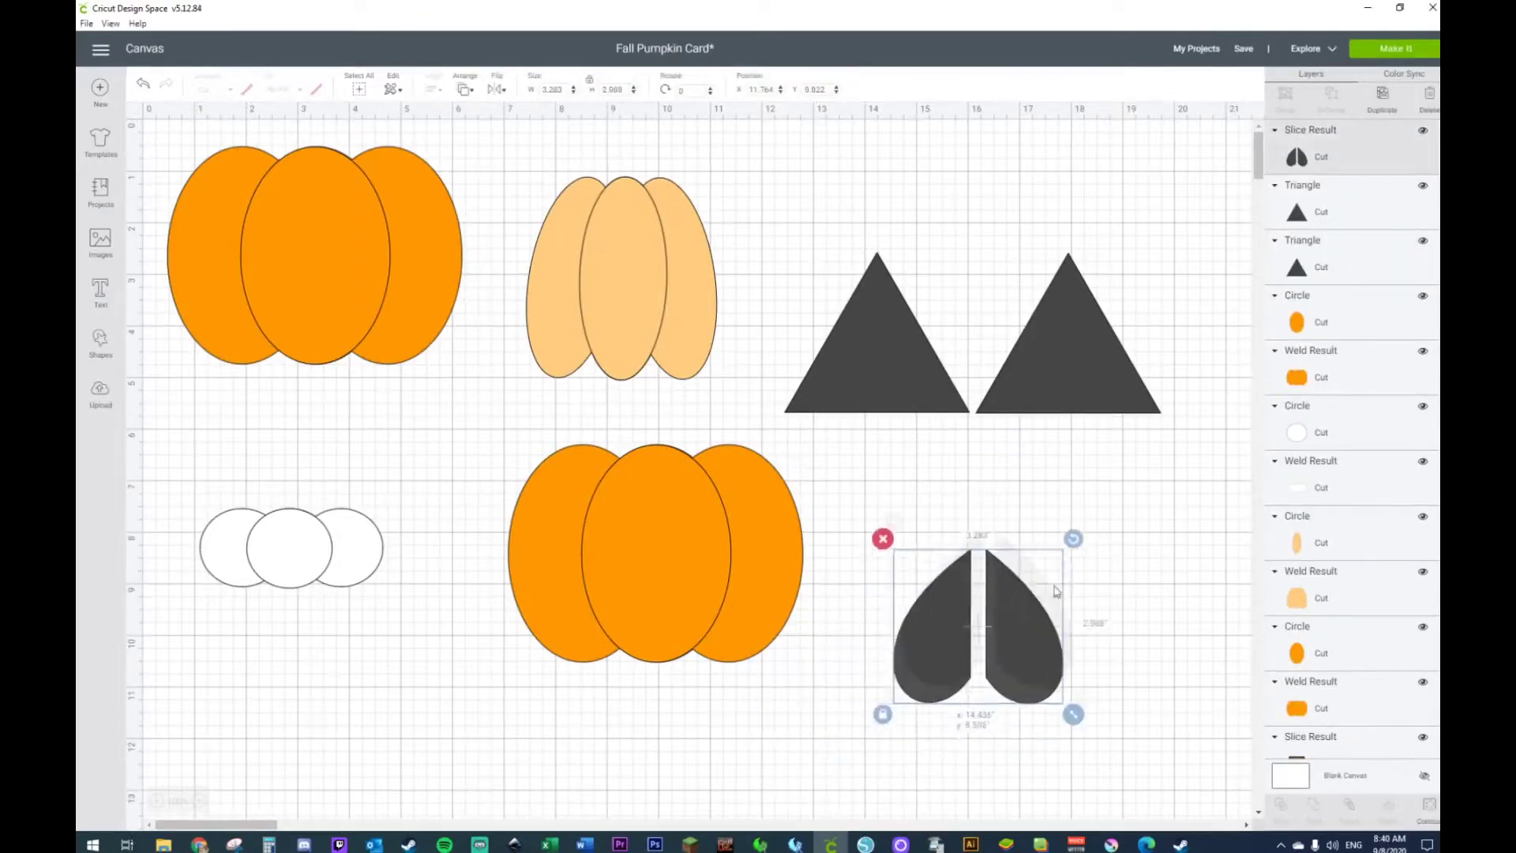
click(1073, 619)
click(1057, 616)
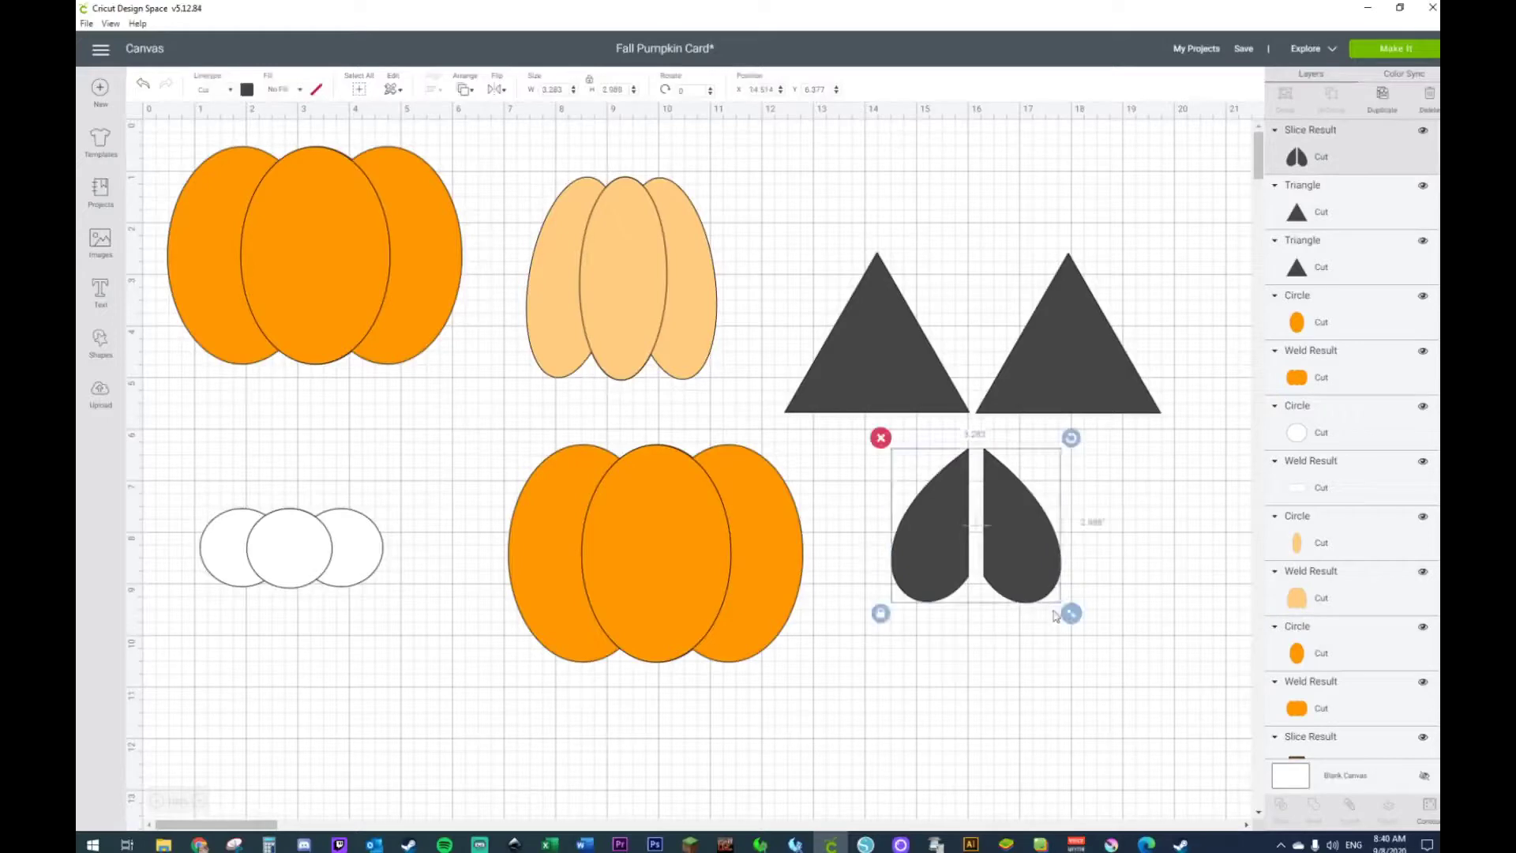
Scale the split heart to about 1.6 by 1.5 inches and shrink both triangles to about half size above it
drag(1070, 614, 991, 490)
click(847, 214)
drag(847, 215, 996, 338)
drag(921, 280, 1017, 365)
click(1011, 436)
Replace the split heart with a duplicate of the triangle, placed centered below the two eye triangles
click(997, 486)
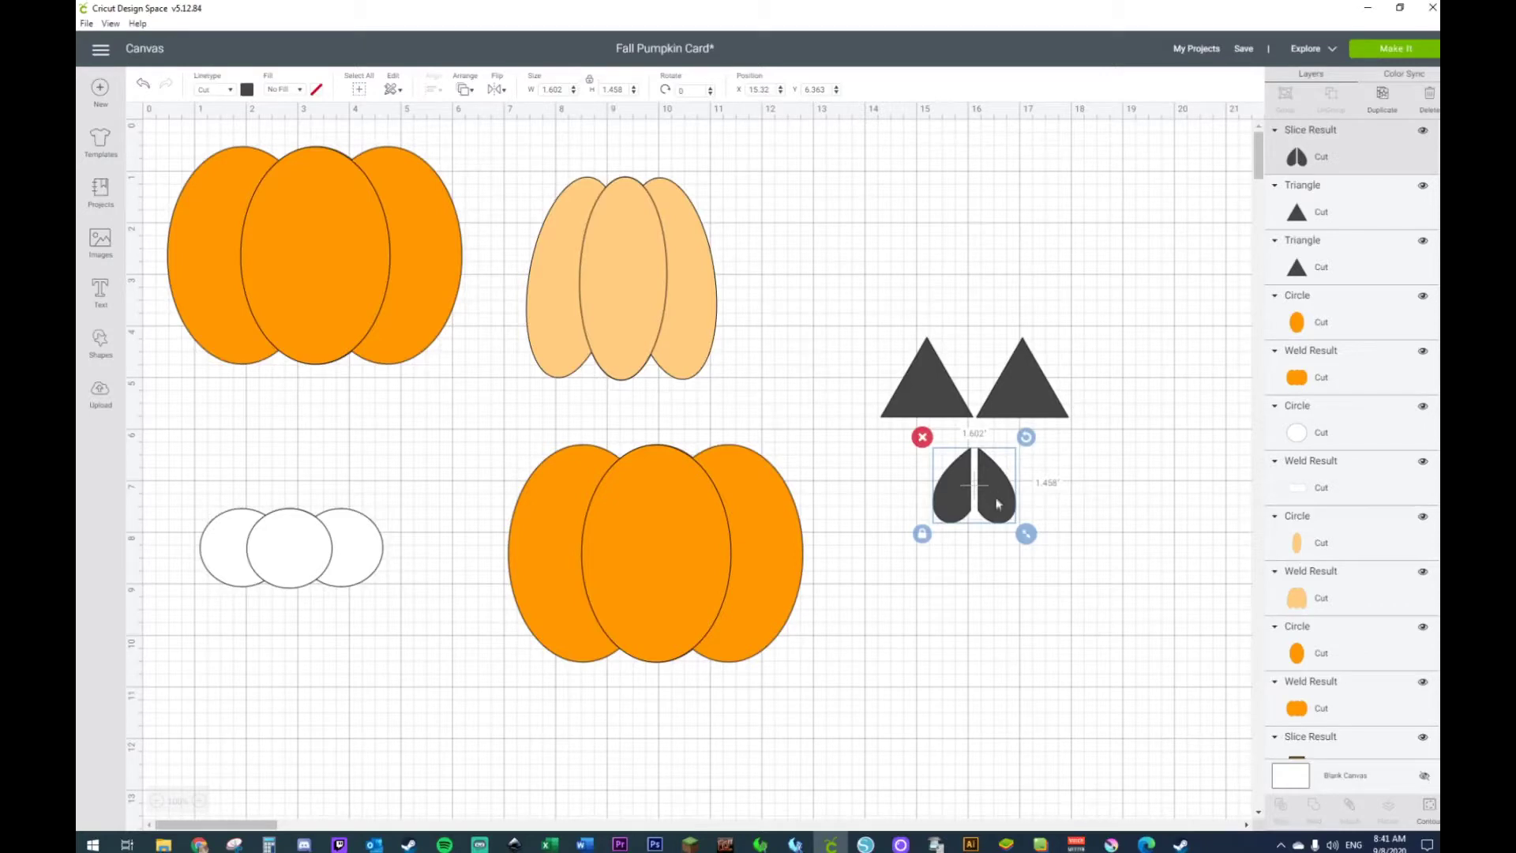
key(Delete)
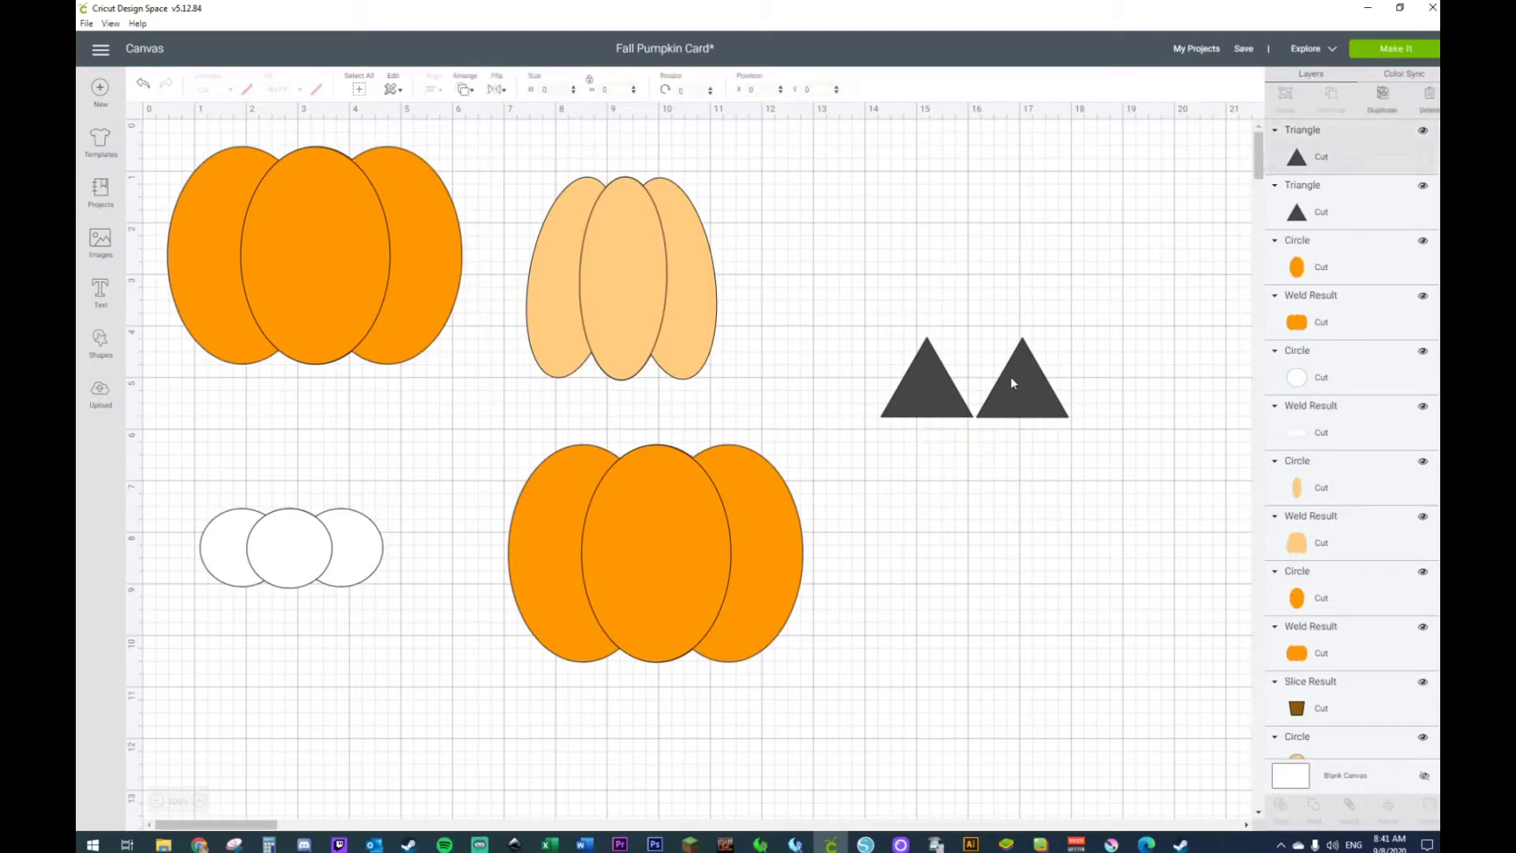
click(1011, 377)
key(ctrl+d)
drag(1017, 407, 954, 487)
click(975, 572)
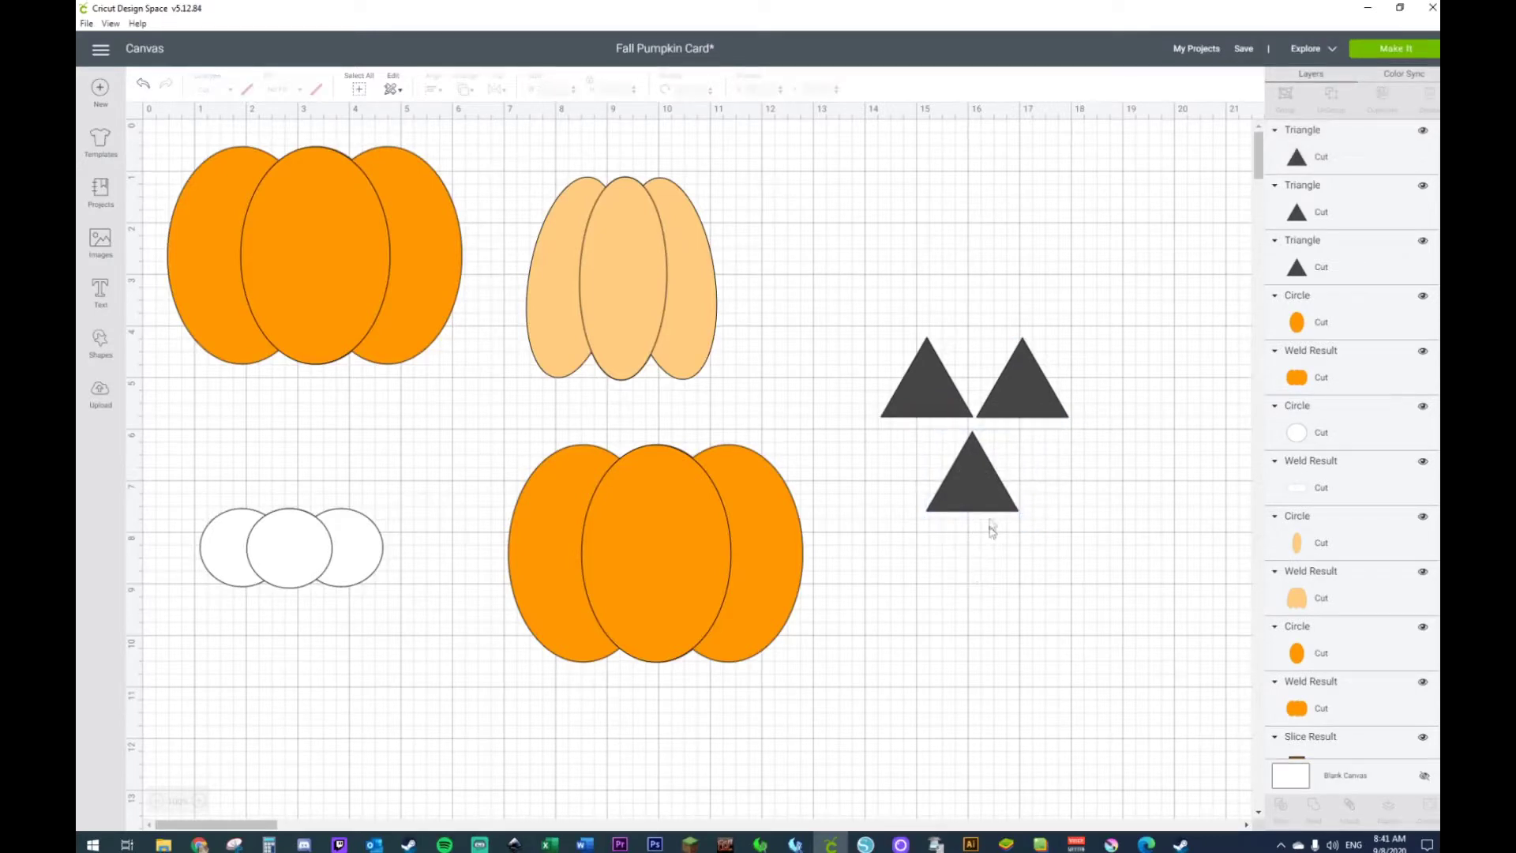
Shrink the lower triangle into a smaller nose and duplicate it three times for an overlapping row beneath it
click(993, 506)
drag(1029, 522, 1016, 561)
key(ctrl+d)
key(ctrl+d)
key(ctrl+d)
Align the three small bottom triangles with Center Vertically and weld them into one jagged mouth
drag(864, 538, 1129, 620)
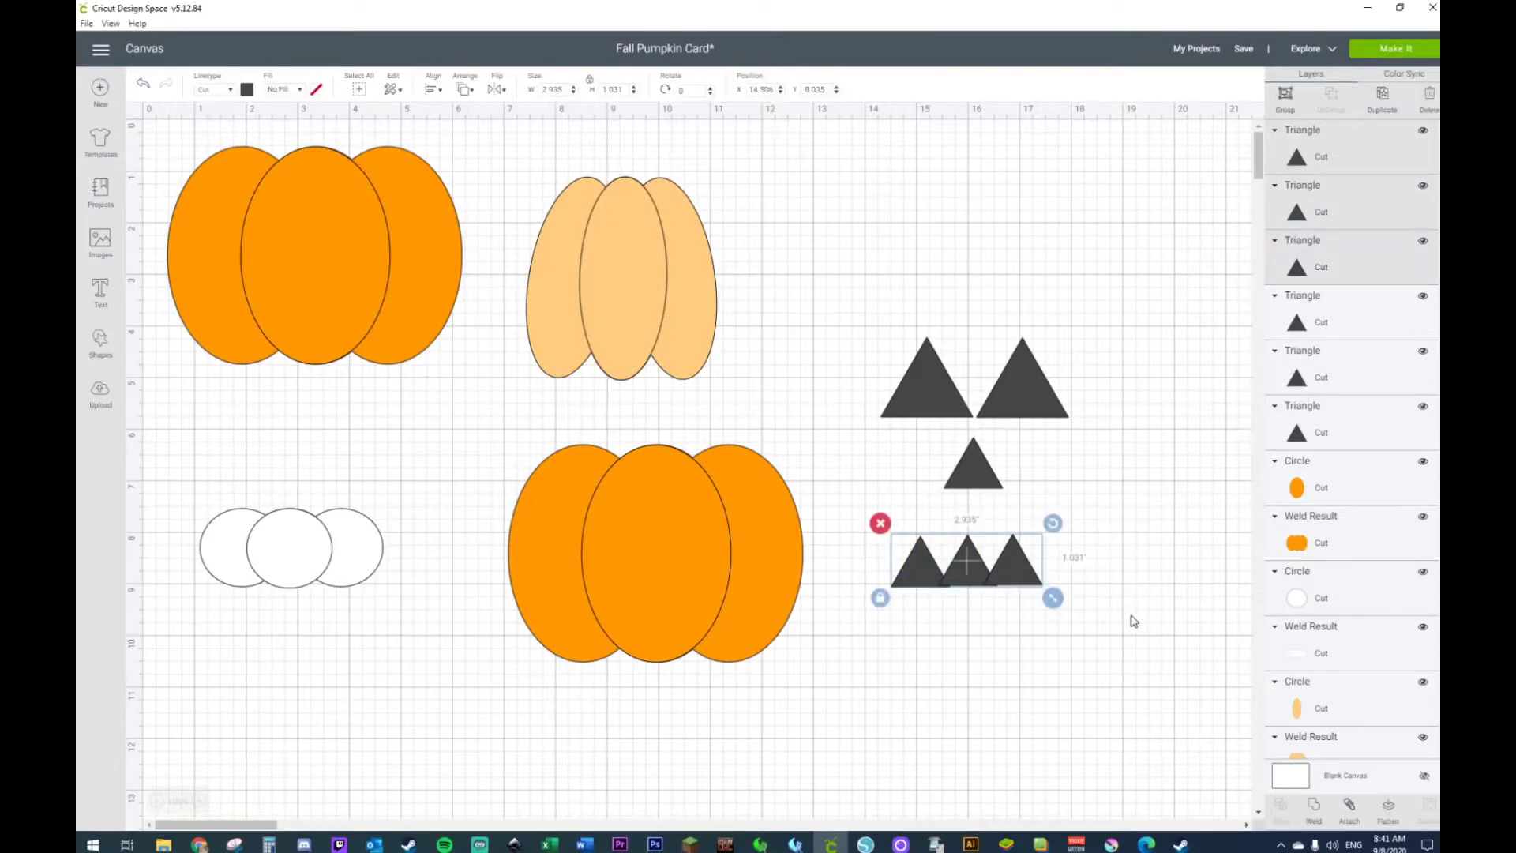
click(442, 89)
click(451, 213)
right_click(986, 593)
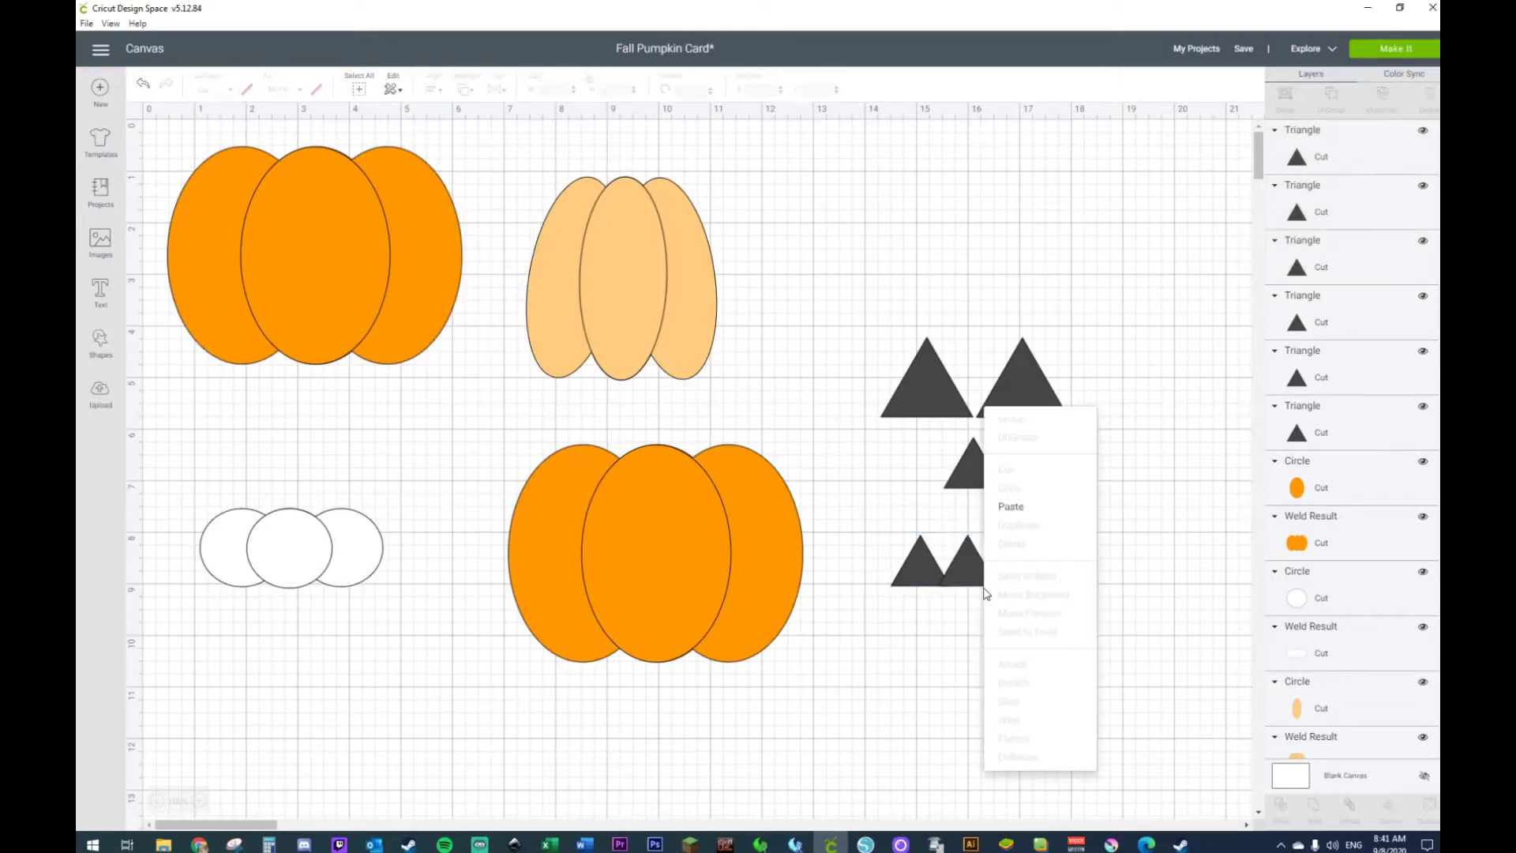
click(880, 557)
drag(875, 543, 1111, 616)
right_click(1022, 578)
click(1044, 703)
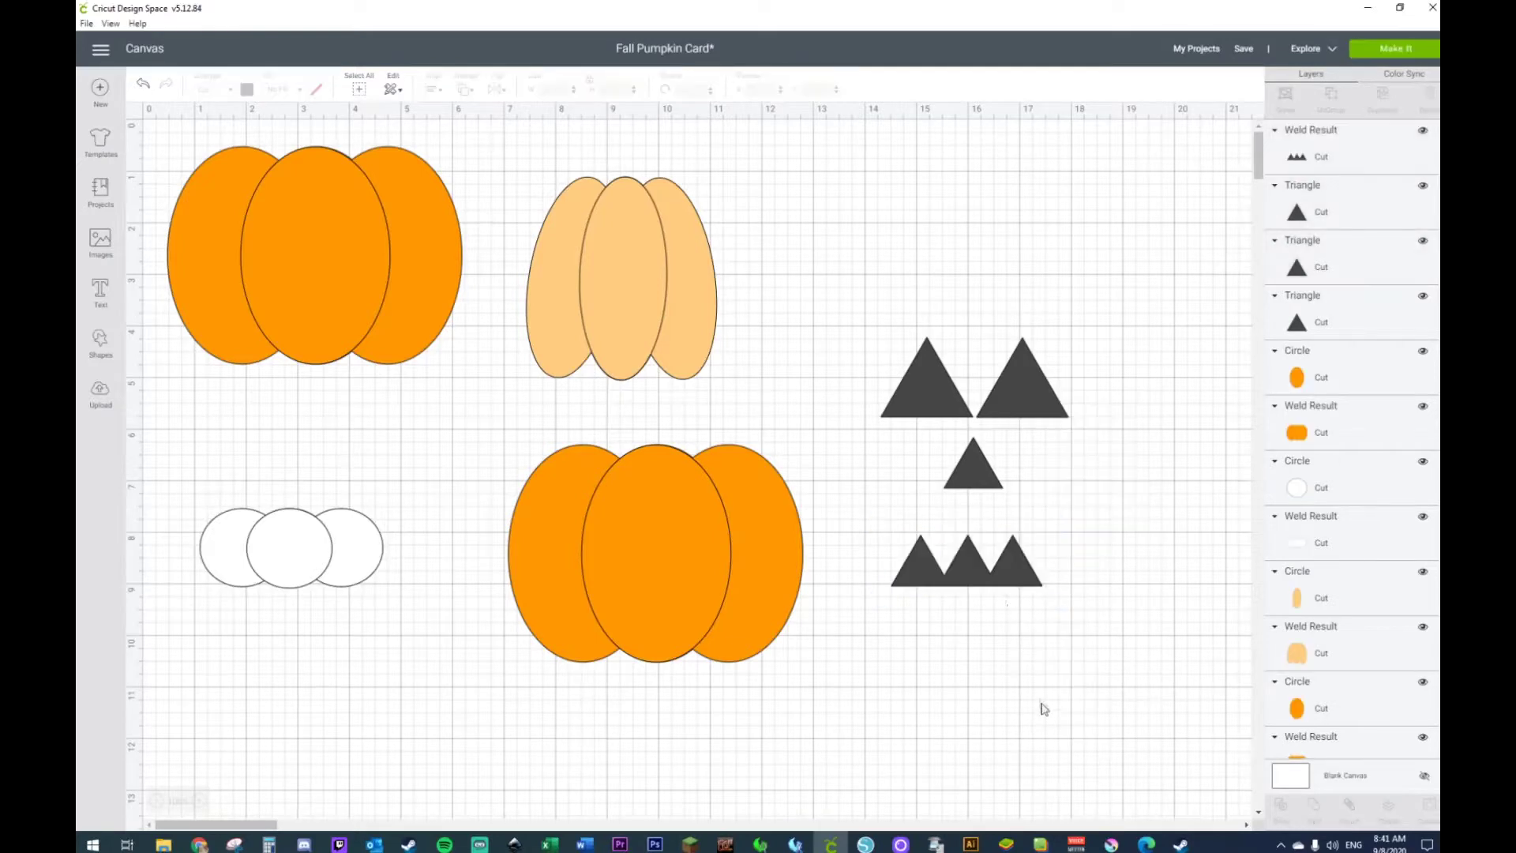
Move the jagged mouth up beneath the nose and scale the whole face down to about 2 by 2.4 inches
drag(1004, 590, 1009, 574)
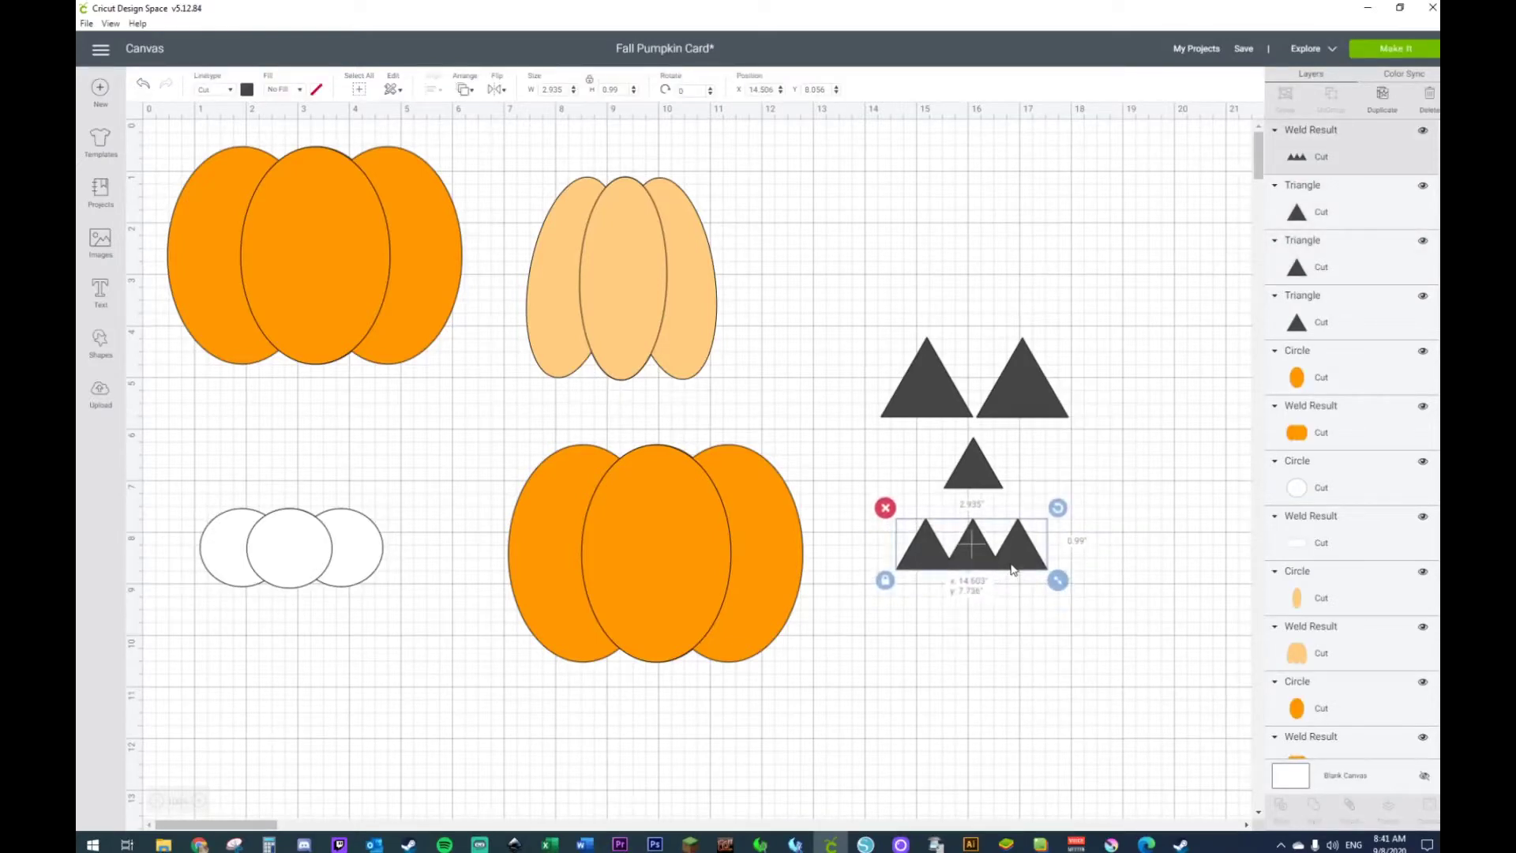
drag(853, 291, 1061, 544)
drag(852, 289, 995, 474)
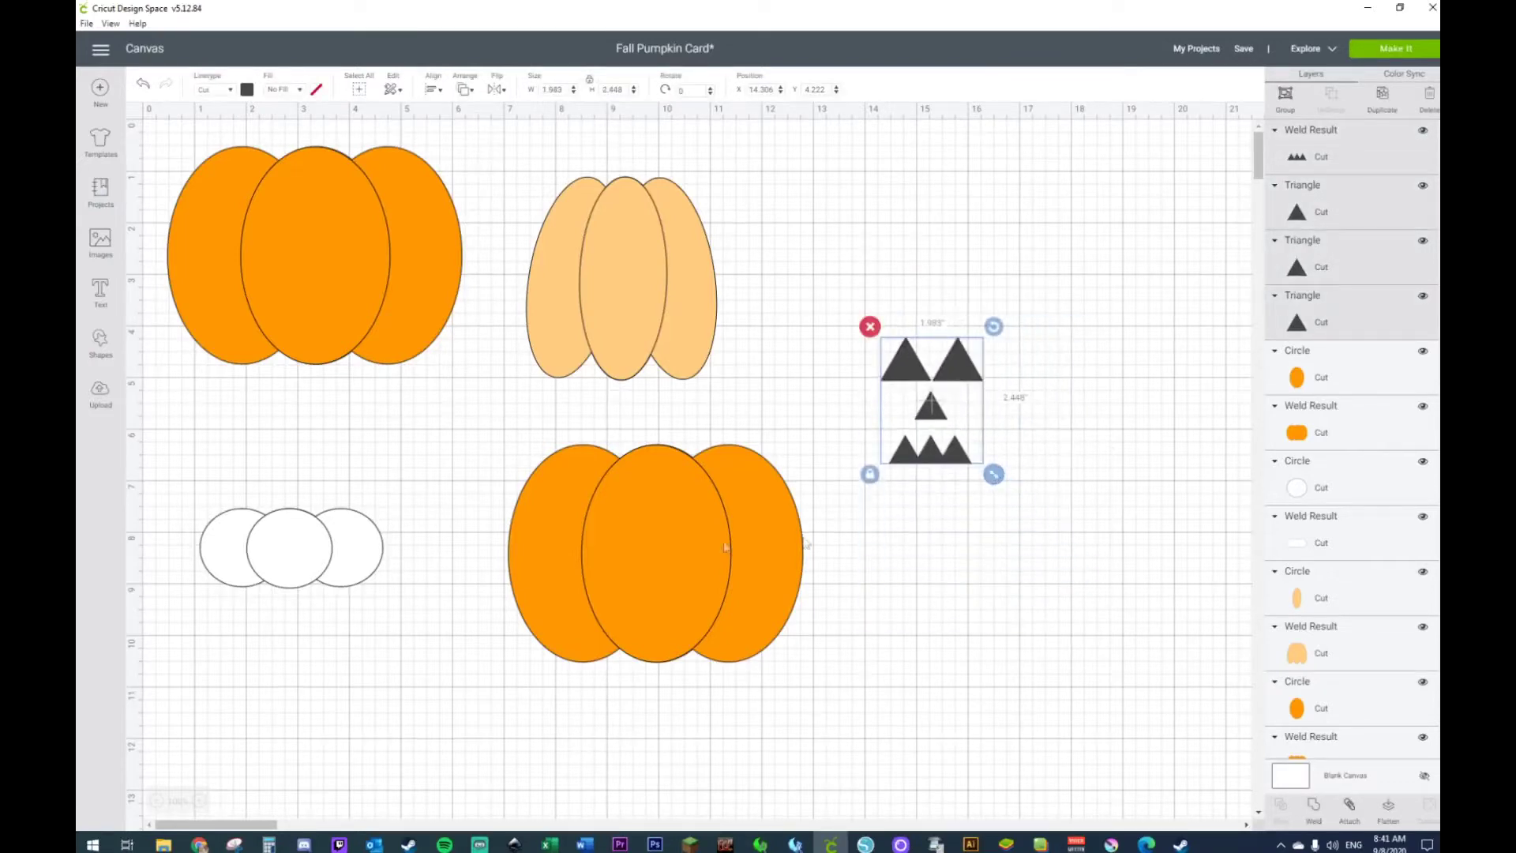
Duplicate the lower pumpkin's middle oval into the empty space and recolor the original oval yellow
click(642, 543)
key(ctrl+d)
drag(641, 543, 1055, 638)
click(623, 541)
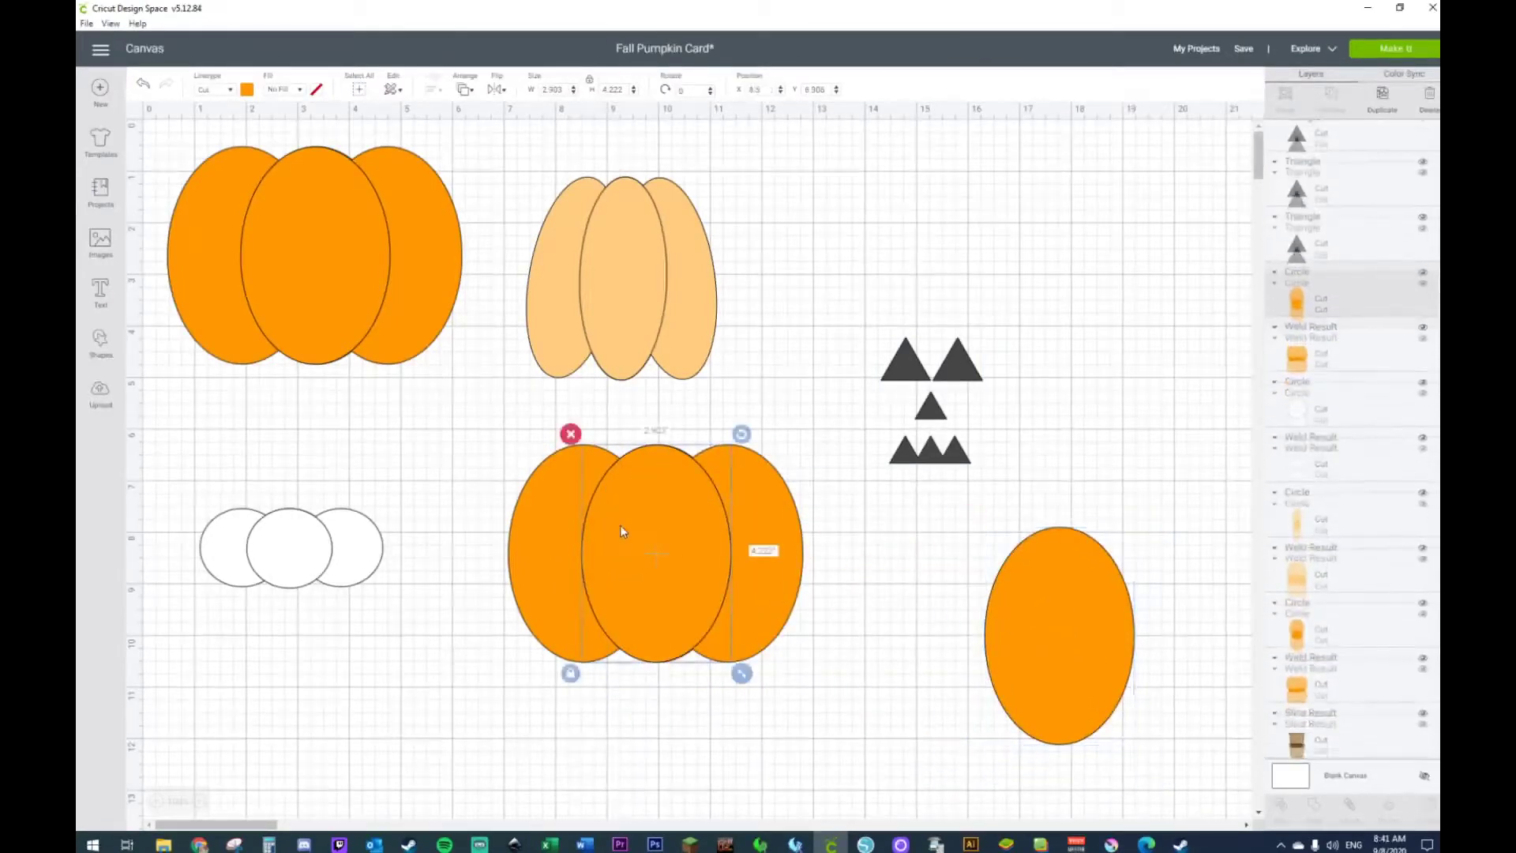
click(247, 89)
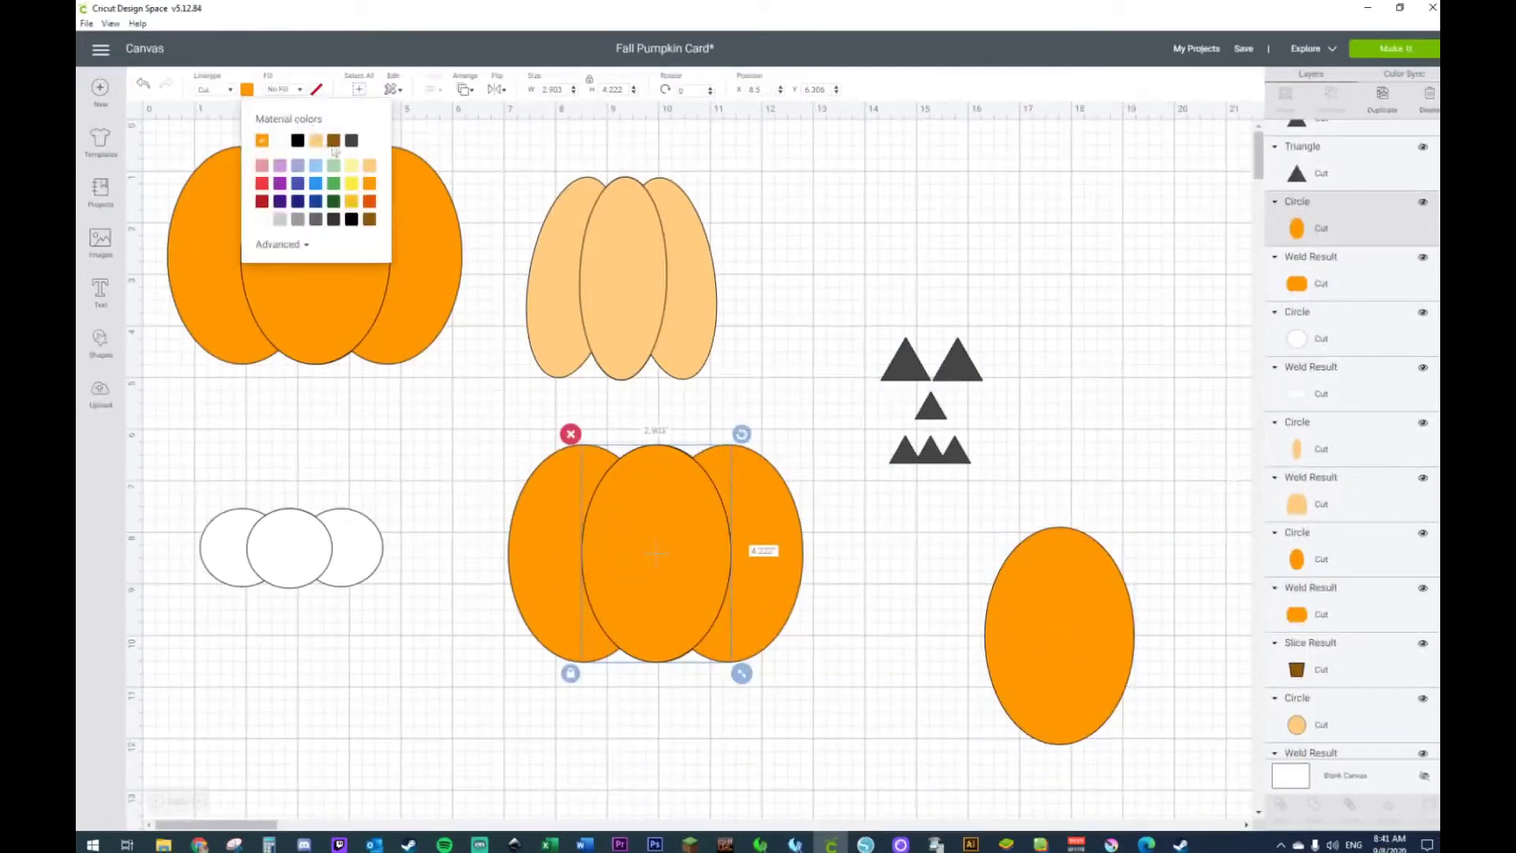
click(352, 190)
Weld the eyes, nose and mouth into one face and place it on the loose orange oval
mouse_move(937, 447)
mouse_down()
mouse_move(986, 538)
mouse_move(938, 447)
mouse_up()
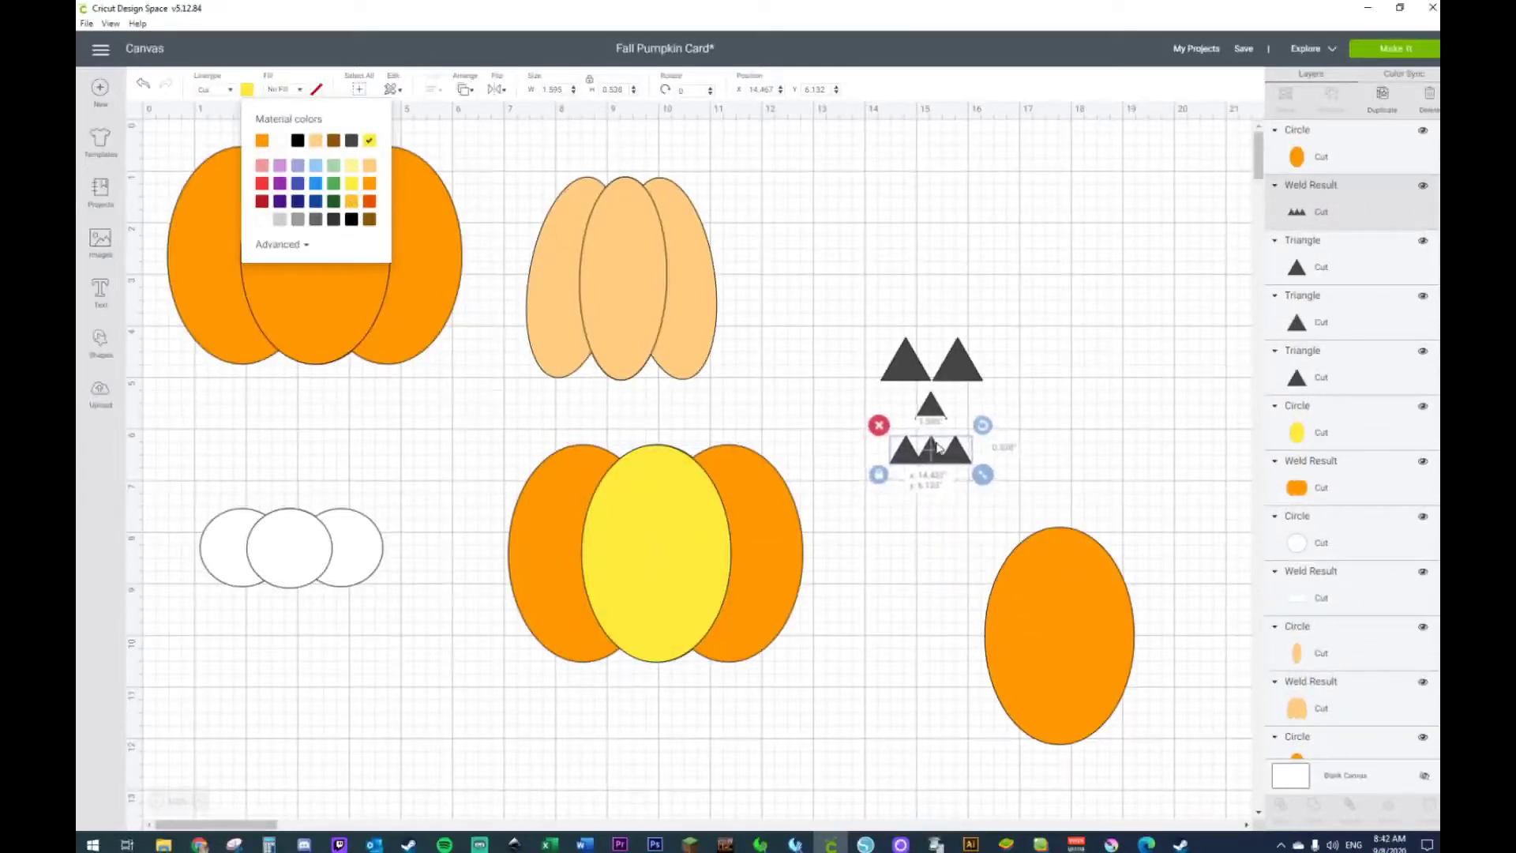
drag(866, 303, 946, 457)
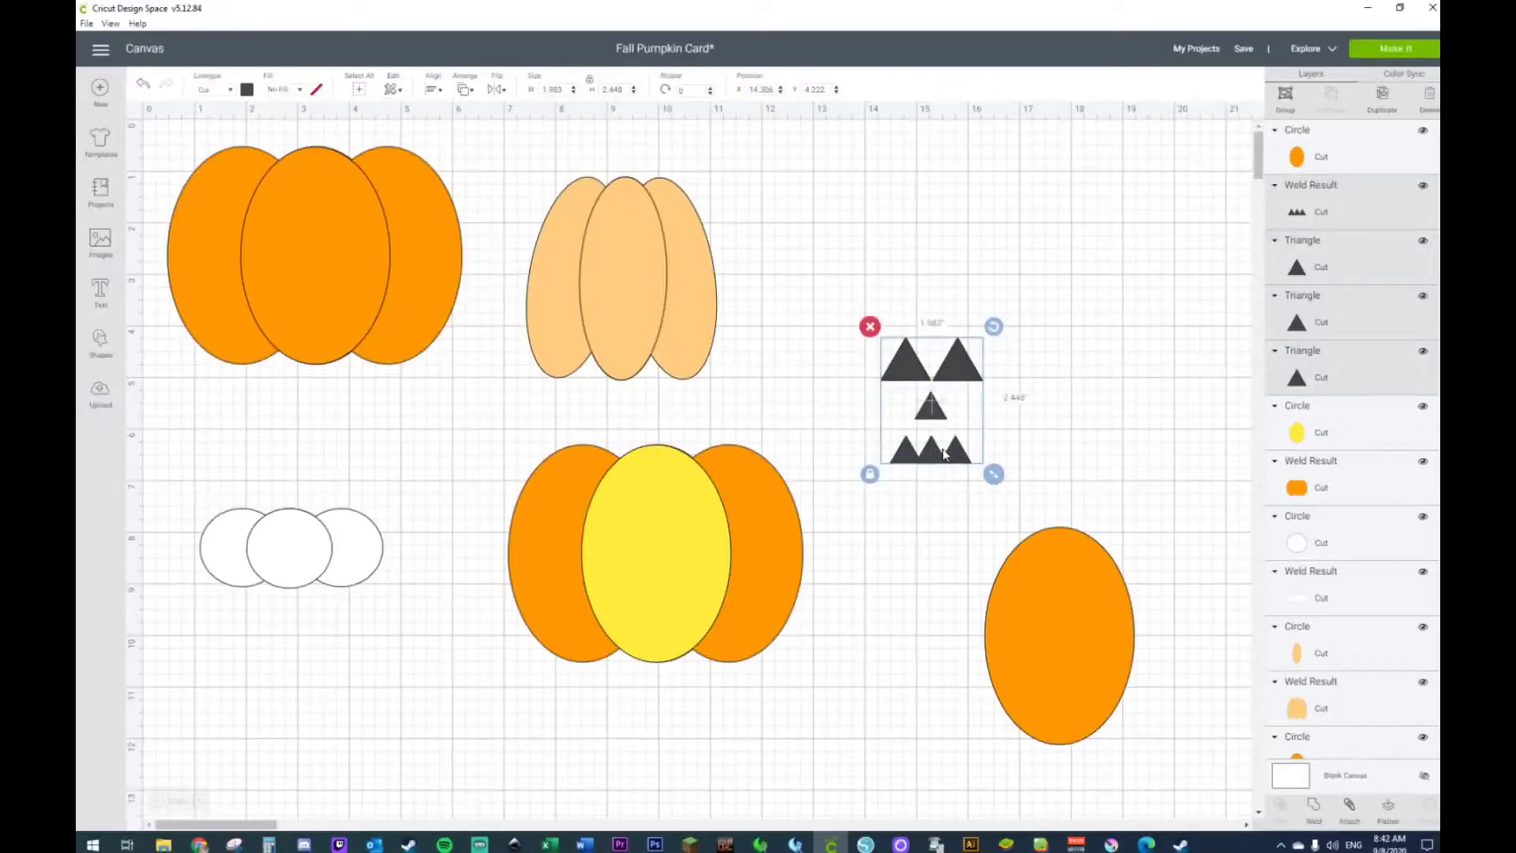
right_click(945, 453)
click(979, 765)
drag(922, 471, 1040, 708)
Align the face and the loose orange oval with Center and slice the face out of the oval
drag(974, 495, 1157, 757)
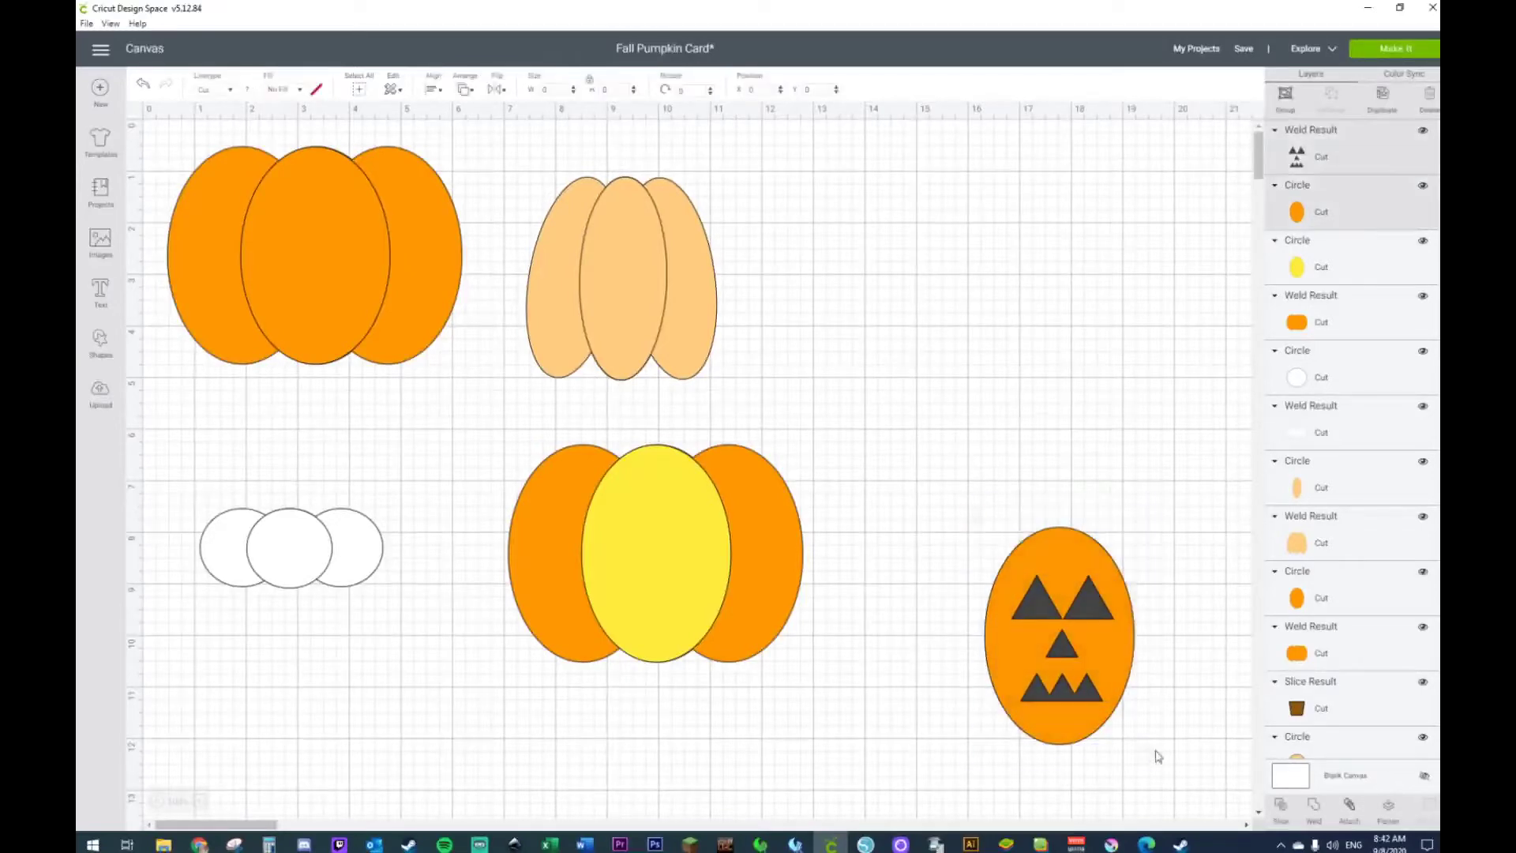
click(434, 90)
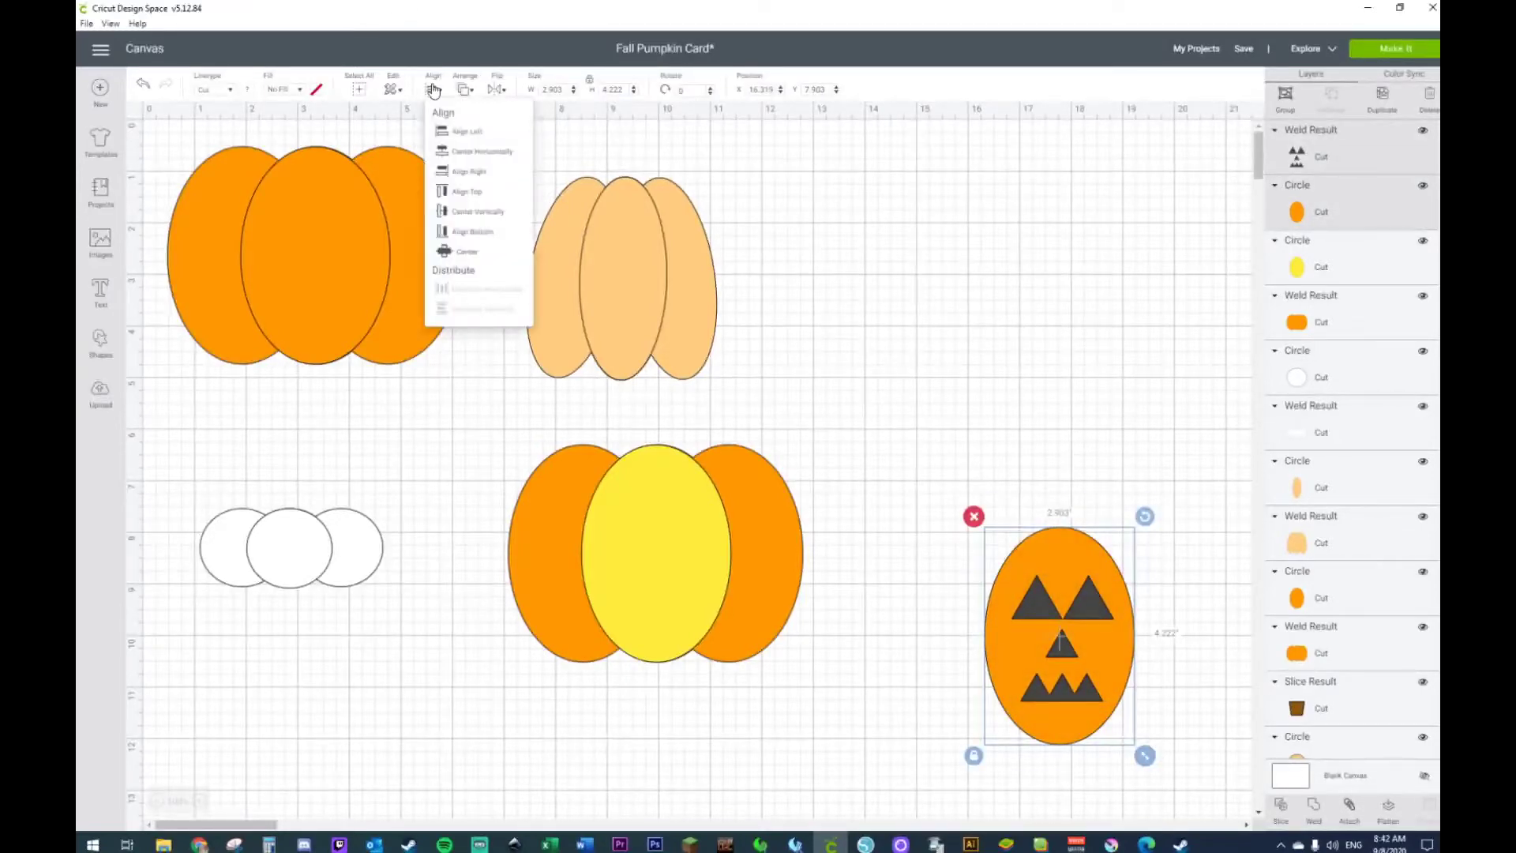
click(455, 251)
right_click(1062, 703)
click(1097, 622)
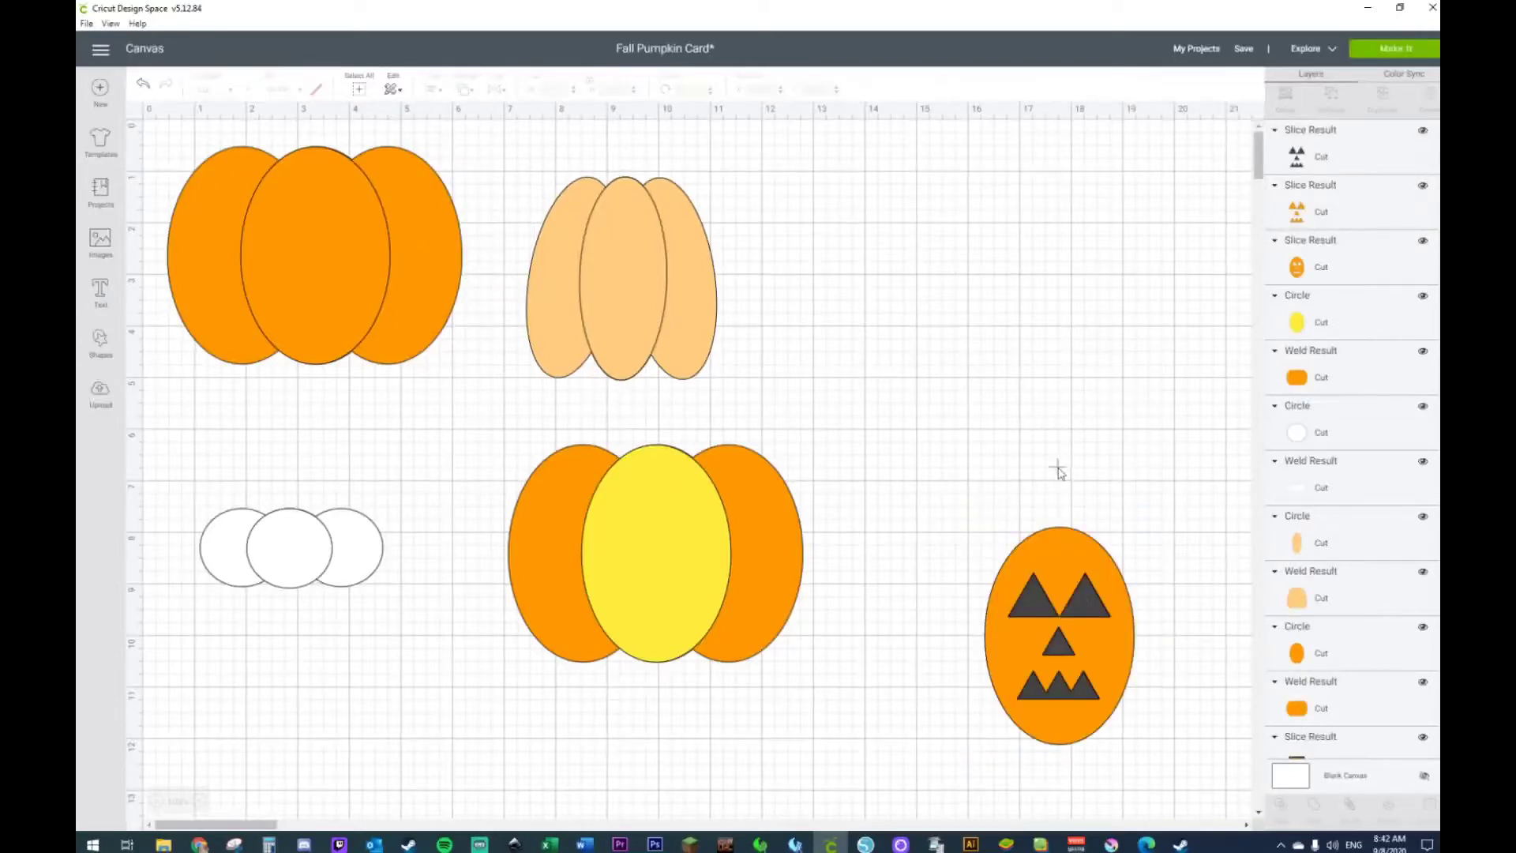
Move the oval with the cut-out face clear of the leftover sliced pieces and delete those pieces
drag(1058, 547, 954, 290)
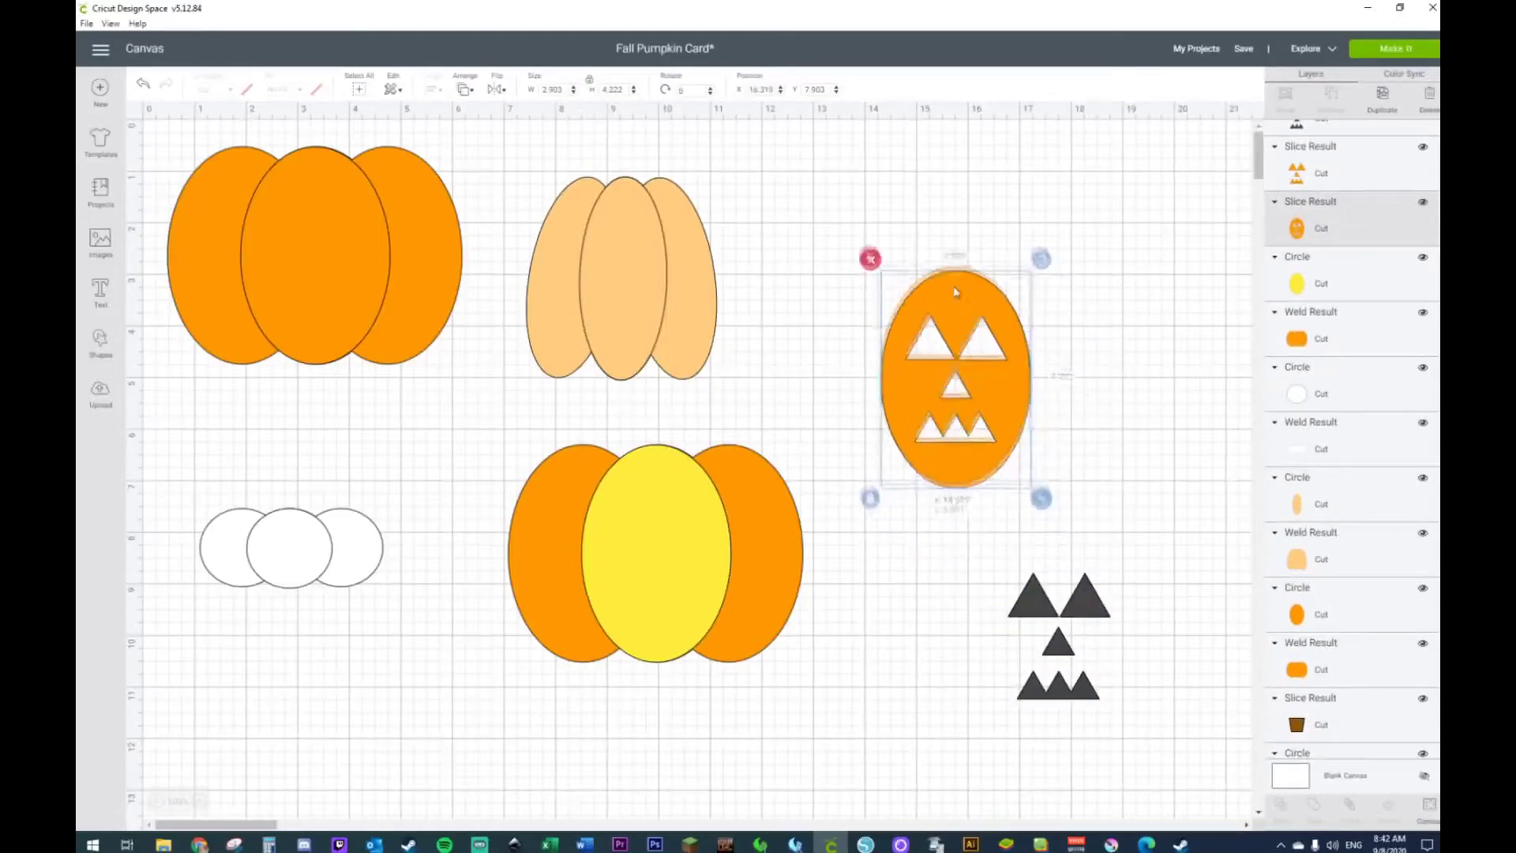
drag(968, 547, 1129, 761)
key(Delete)
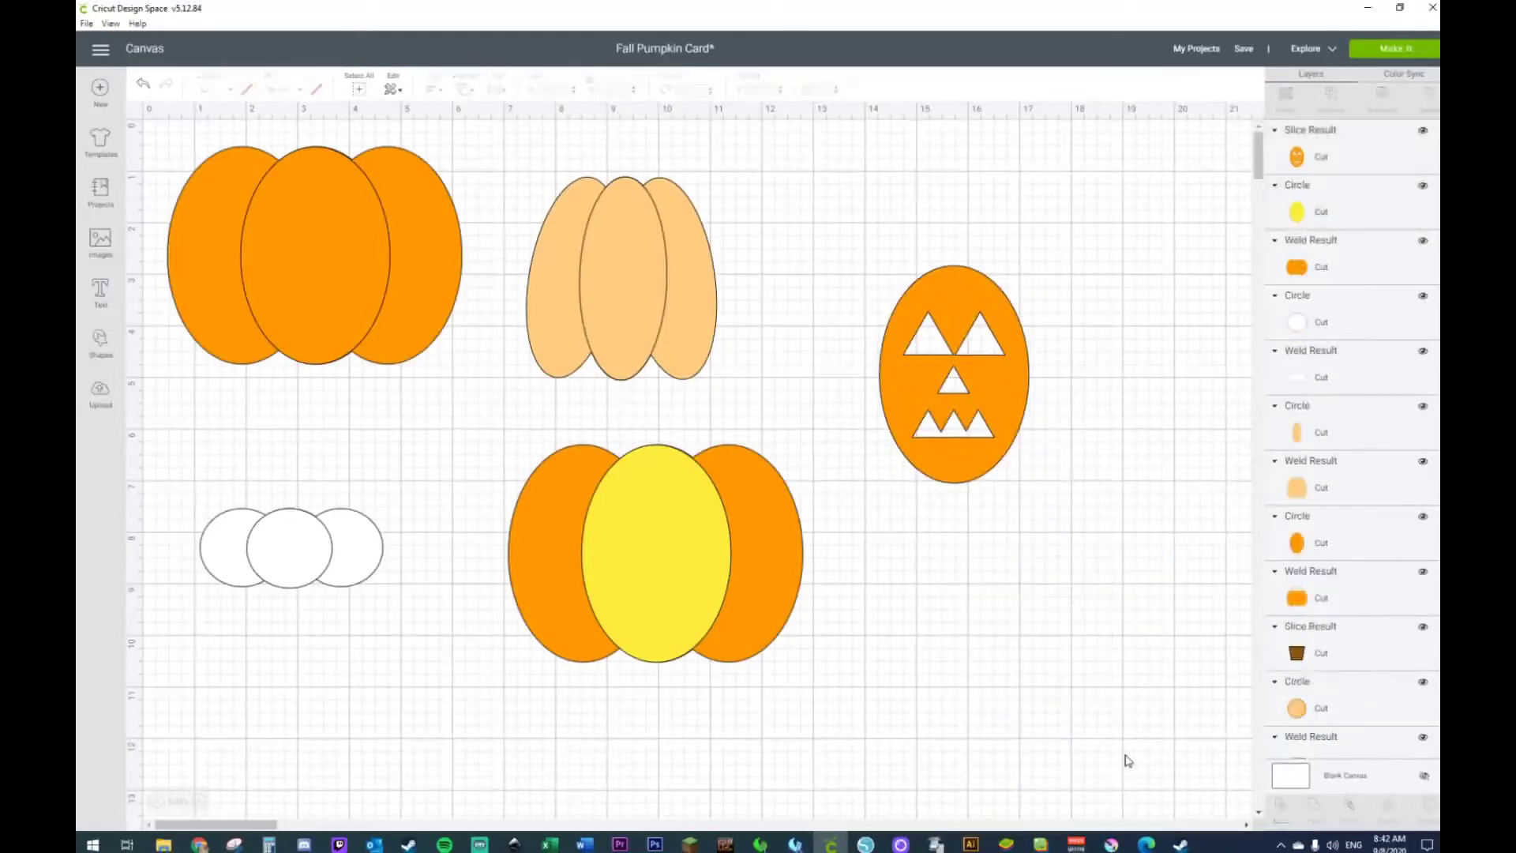
Layer the cut-out face oval over the yellow oval beside the pumpkin and align both with Center
drag(739, 529, 699, 558)
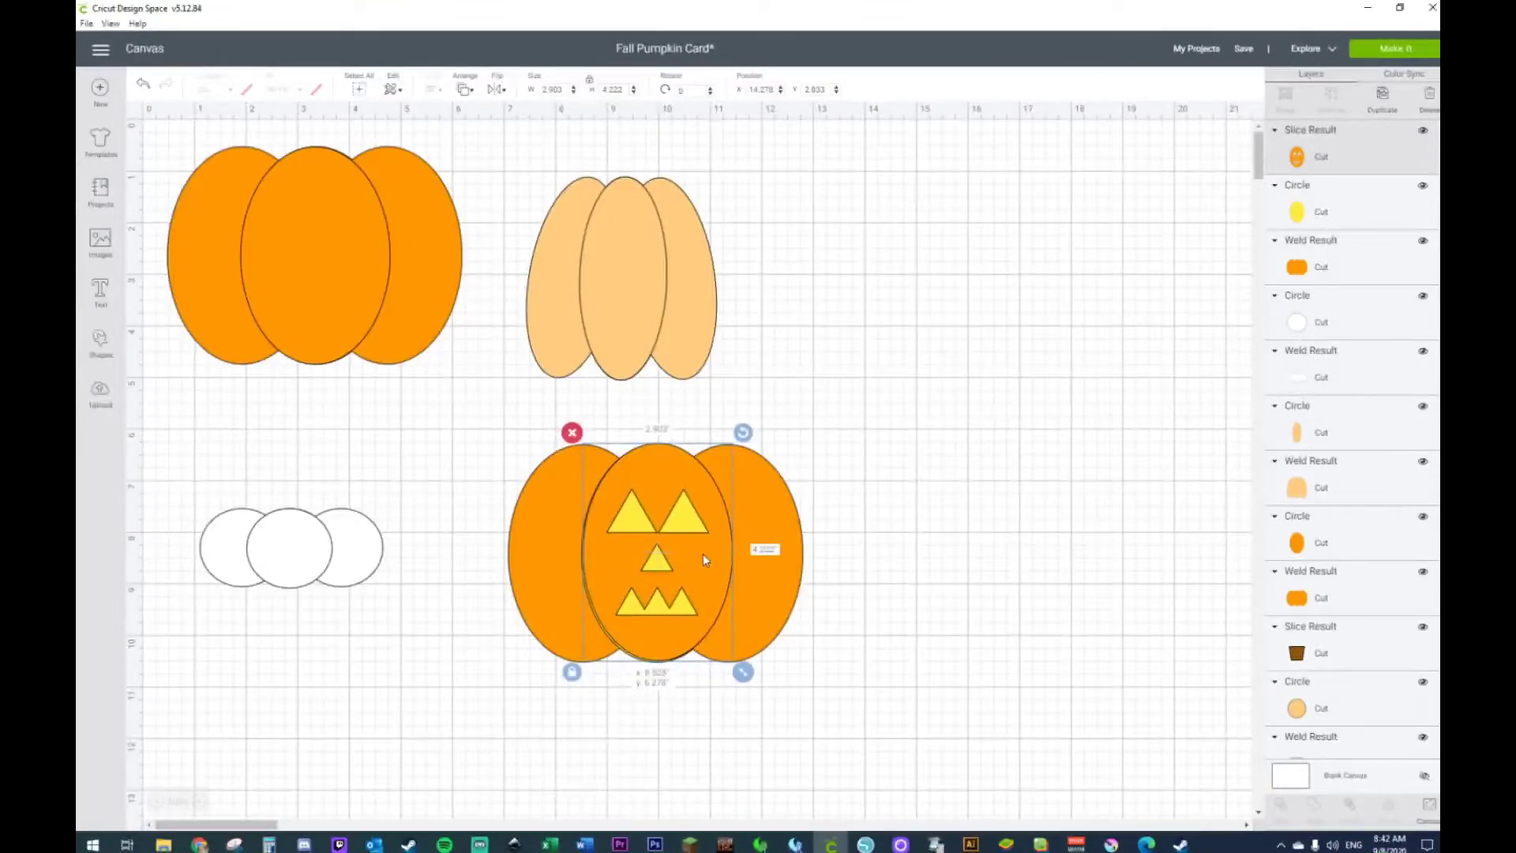
key(ctrl+z)
key(ctrl+z)
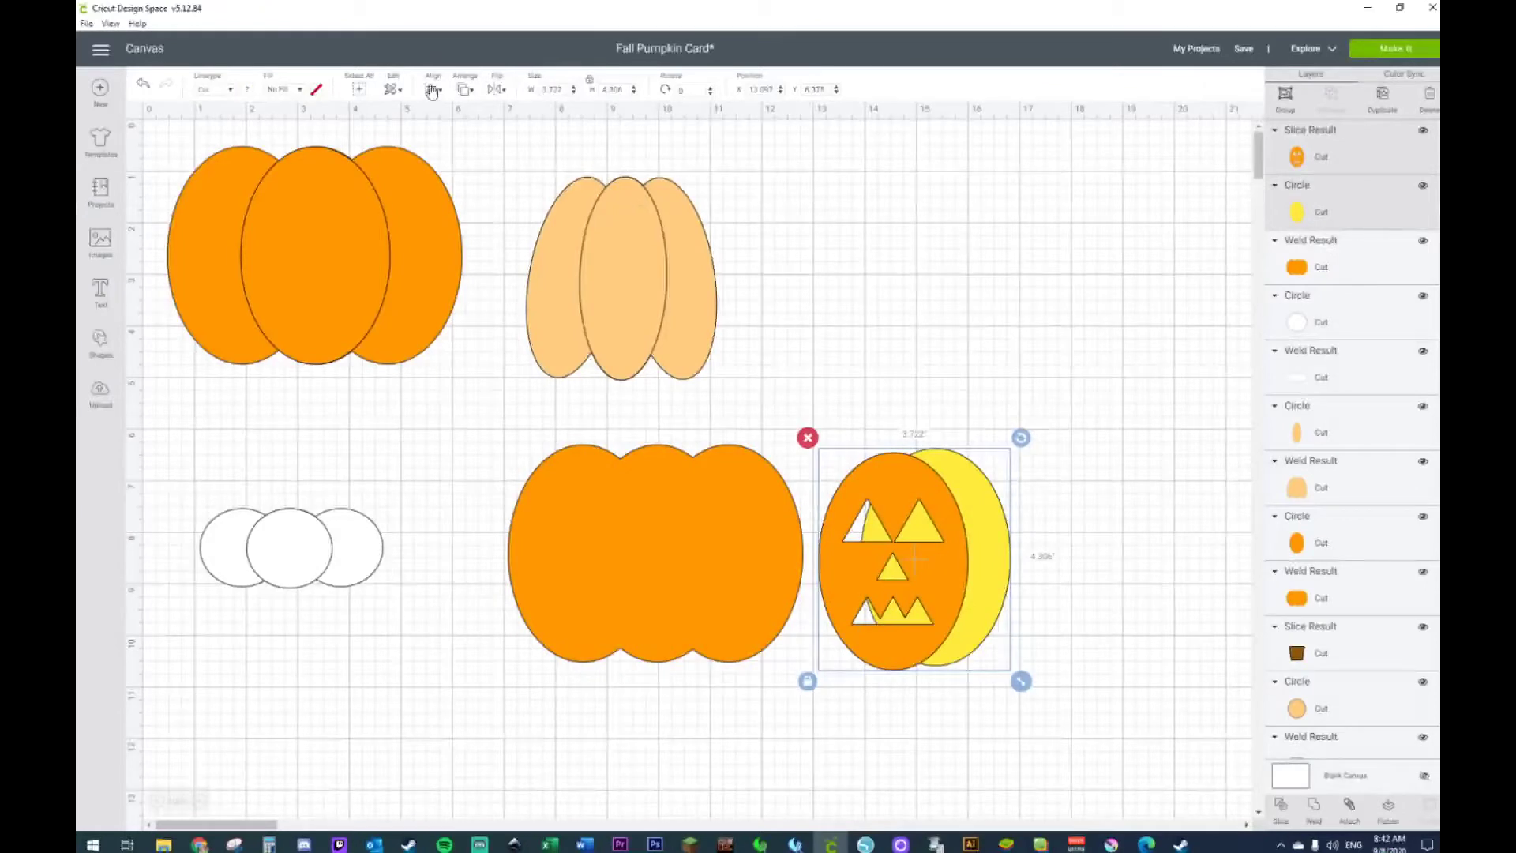
click(433, 90)
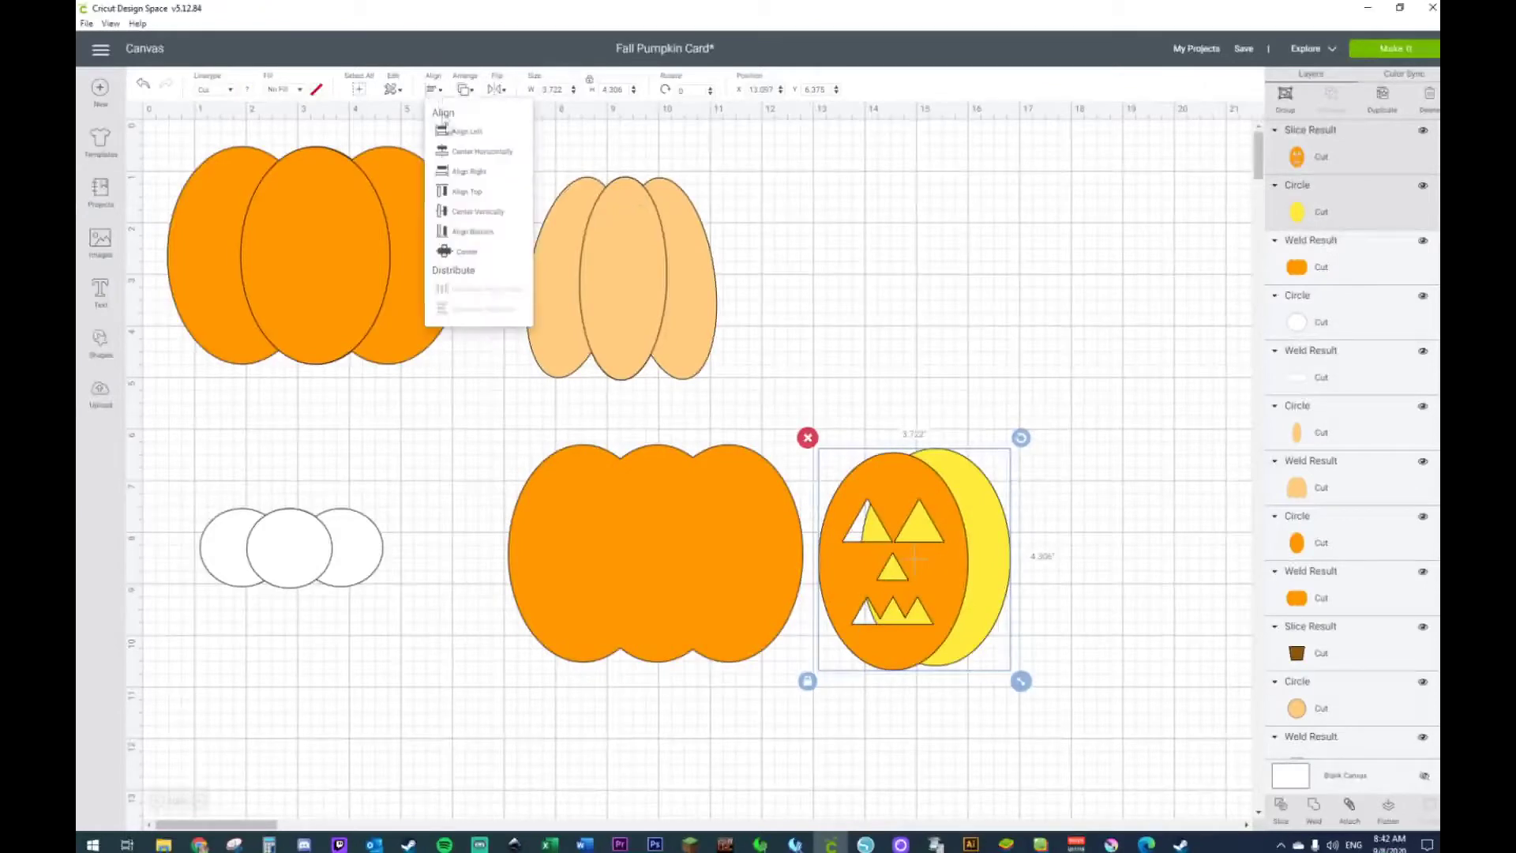
click(456, 252)
Place the layered face ovals in the middle of the lower pumpkin and enlarge them to about 3 by 4.3 inches
drag(882, 535, 652, 548)
drag(742, 673, 746, 681)
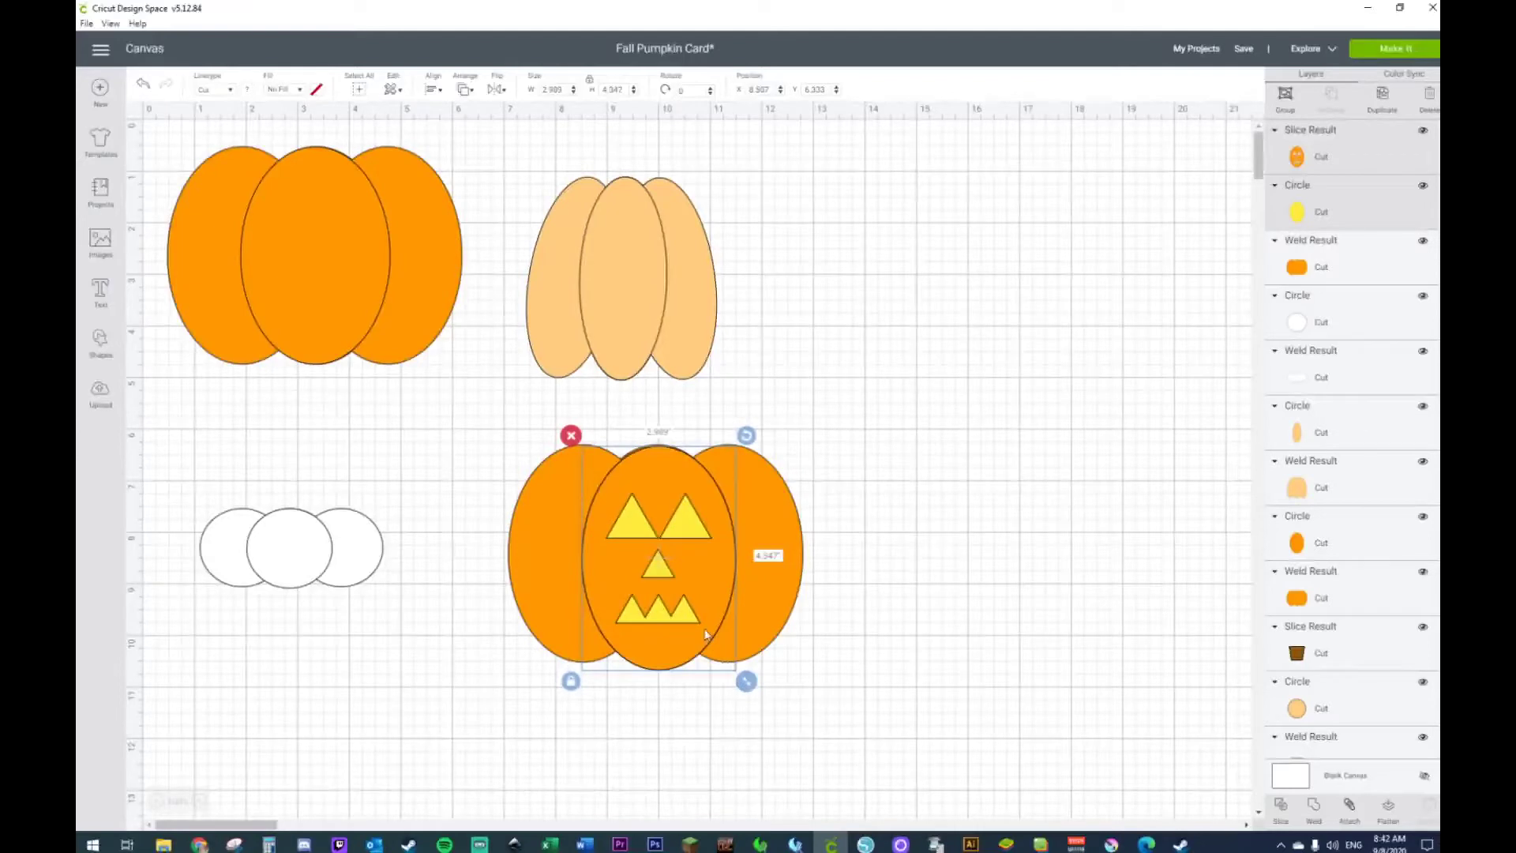
drag(689, 601, 687, 591)
click(1013, 564)
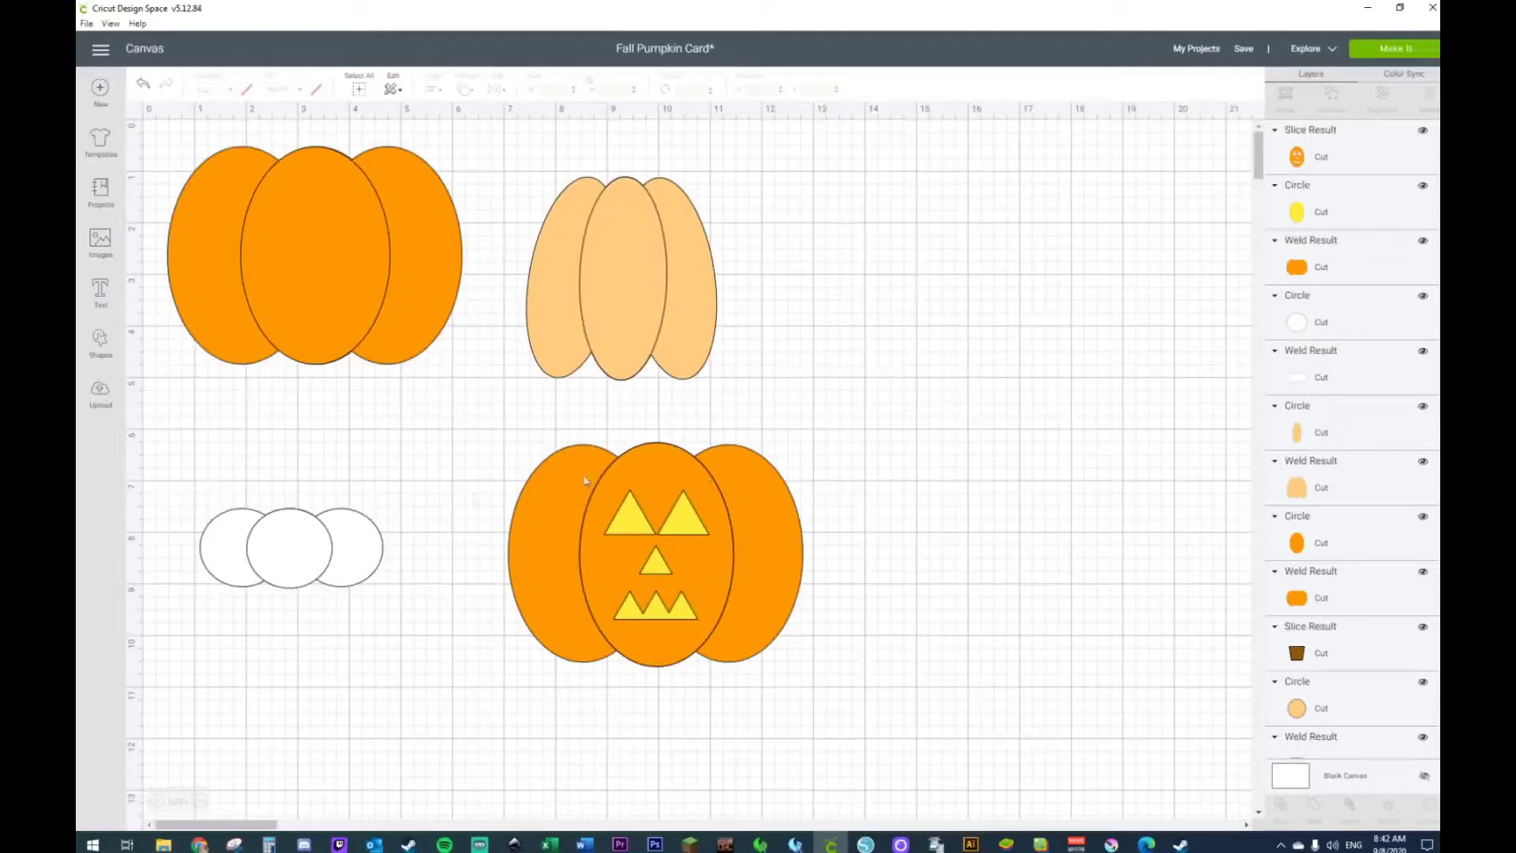
click(324, 213)
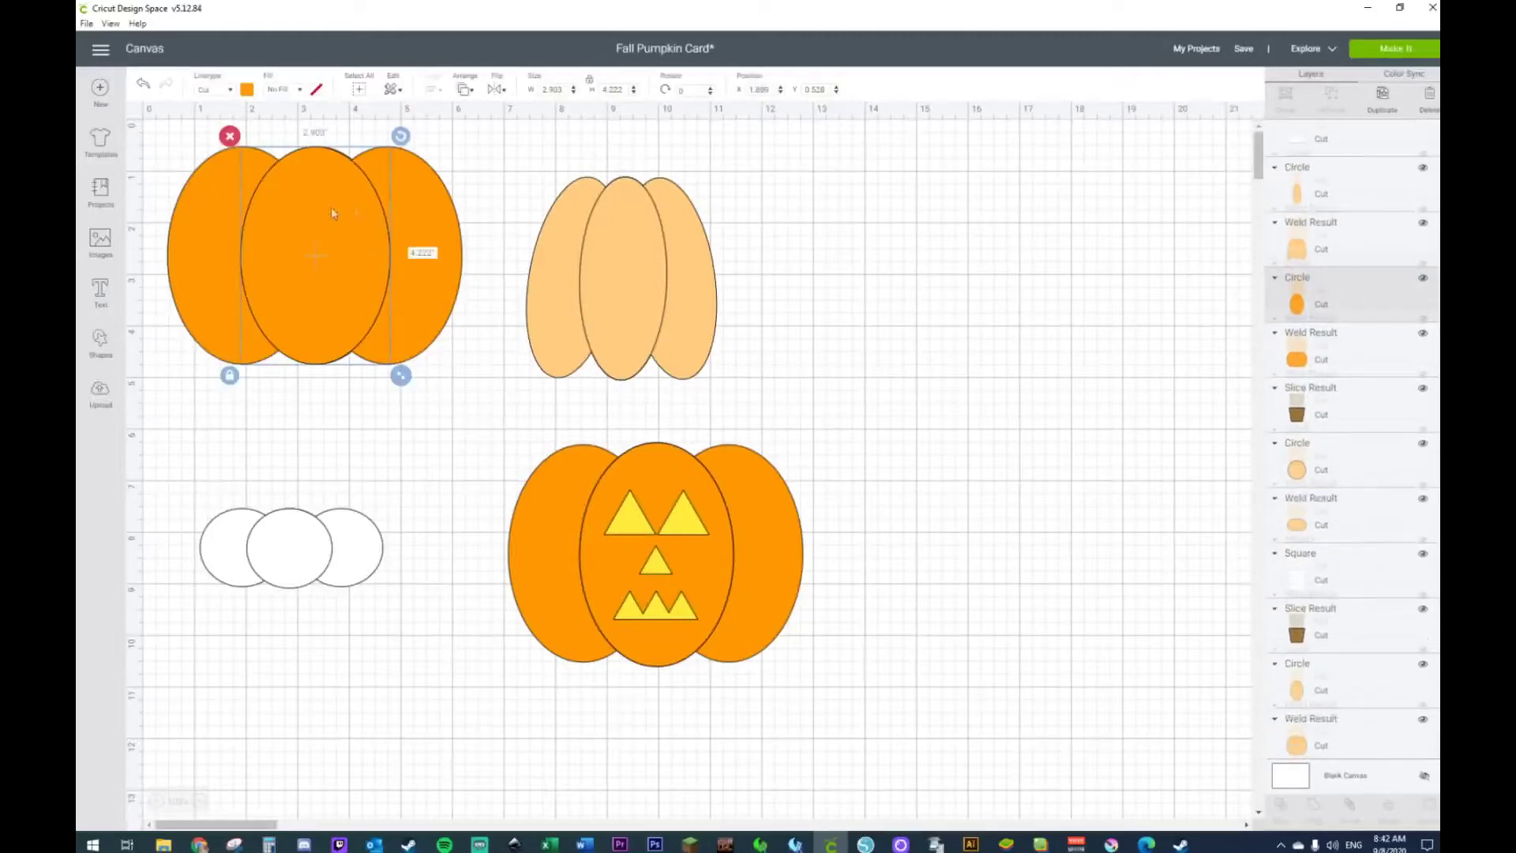
click(711, 233)
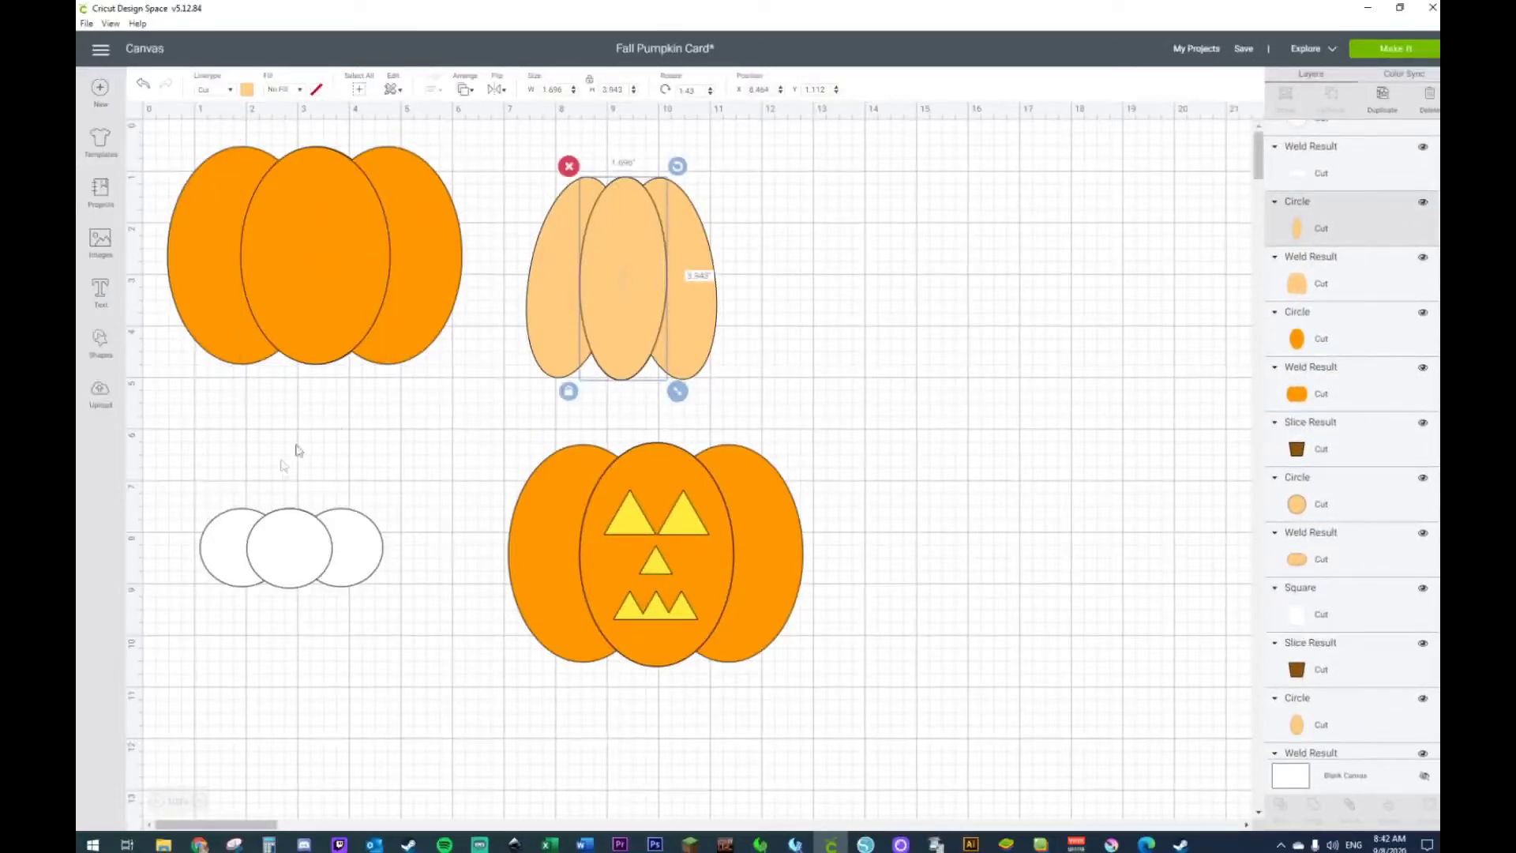
drag(202, 471, 395, 614)
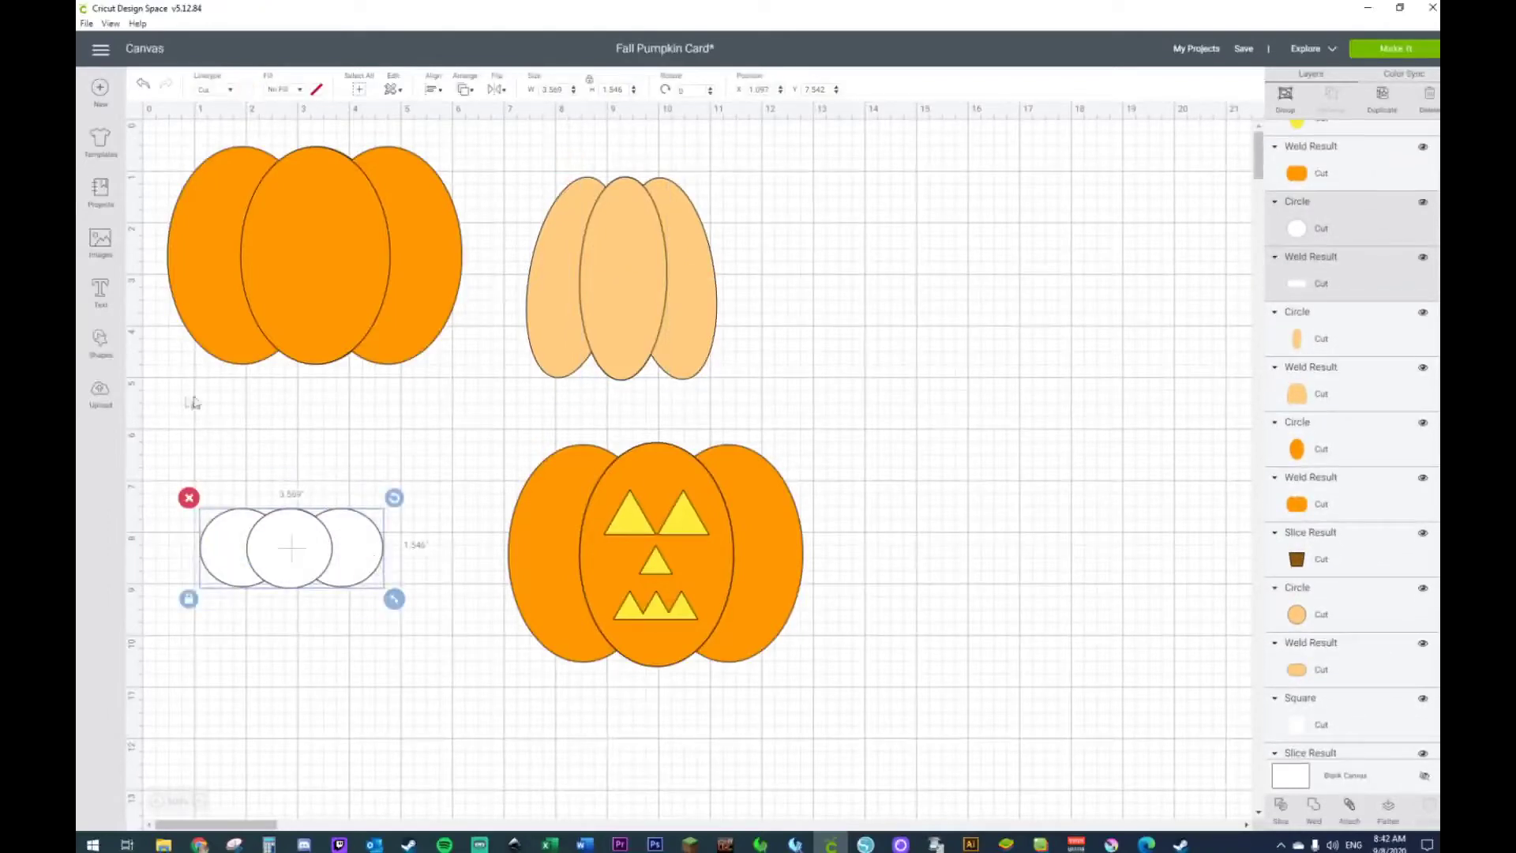
Add a diamond and a square side by side in the empty area beside the light orange pumpkin
click(108, 395)
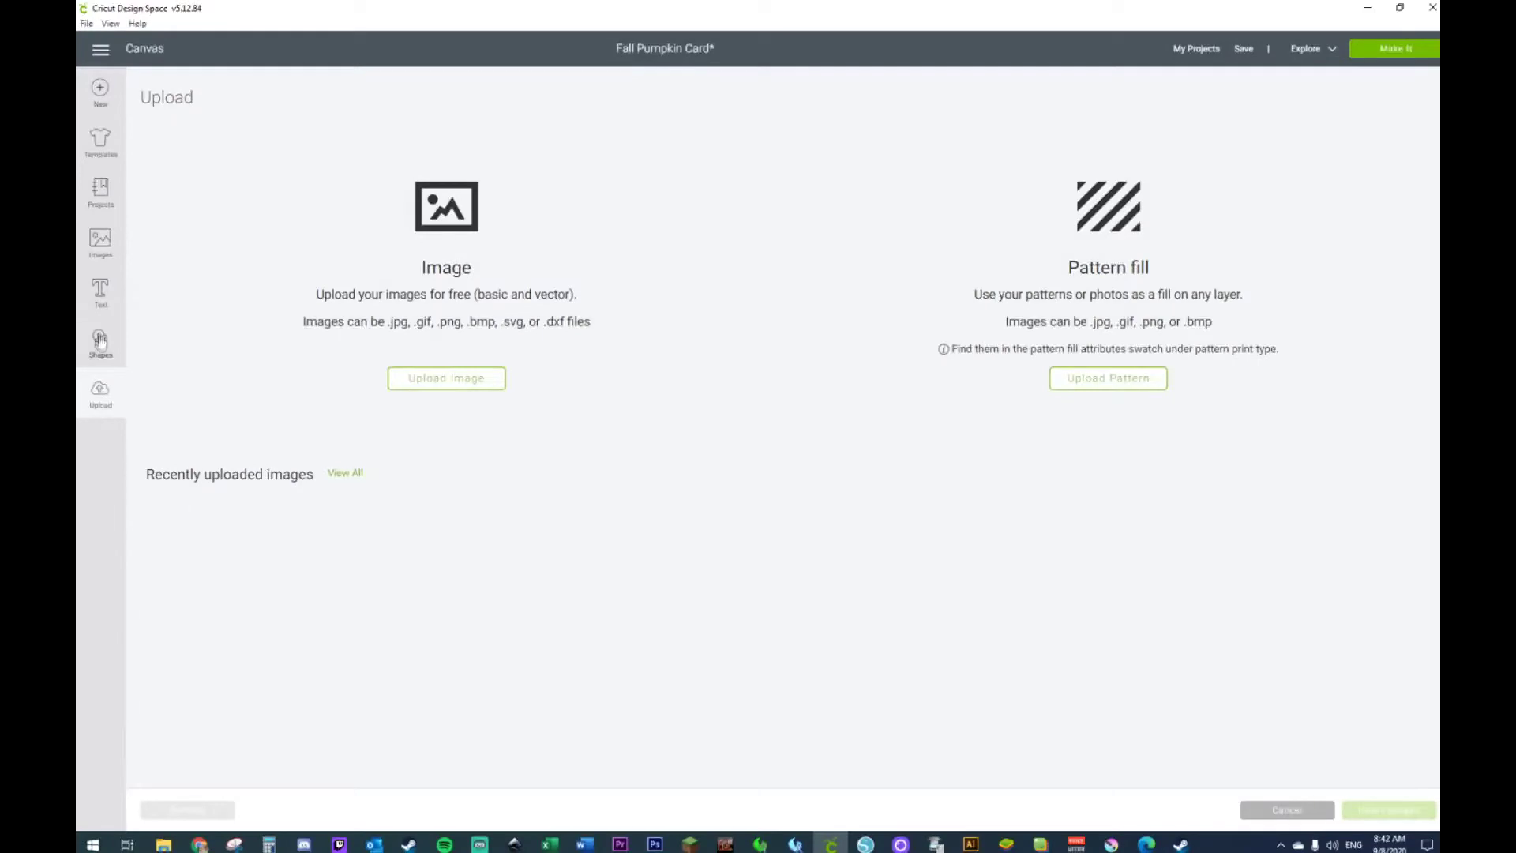
click(100, 342)
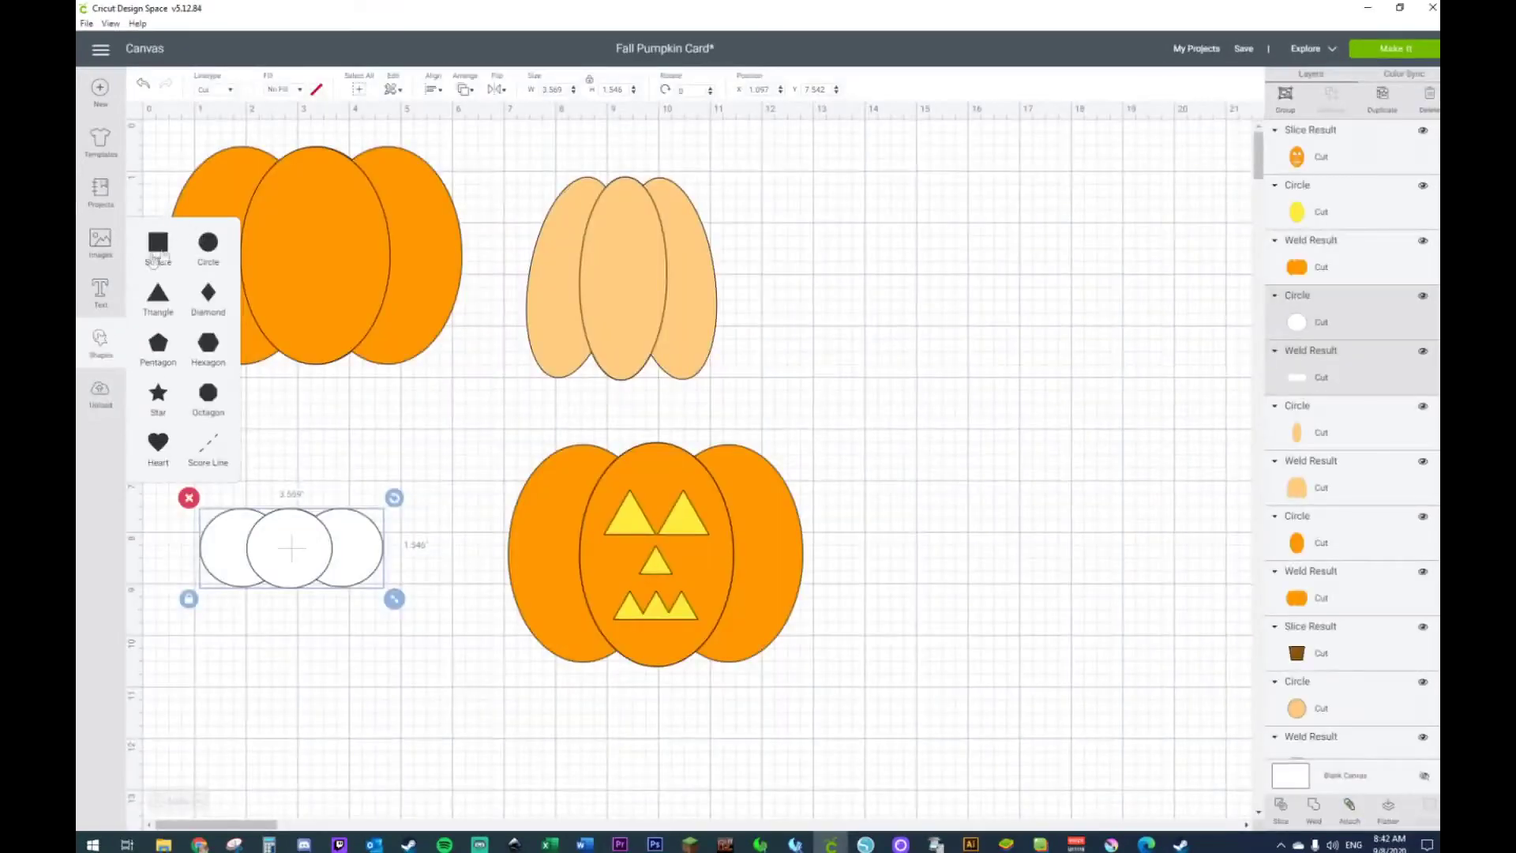
click(208, 298)
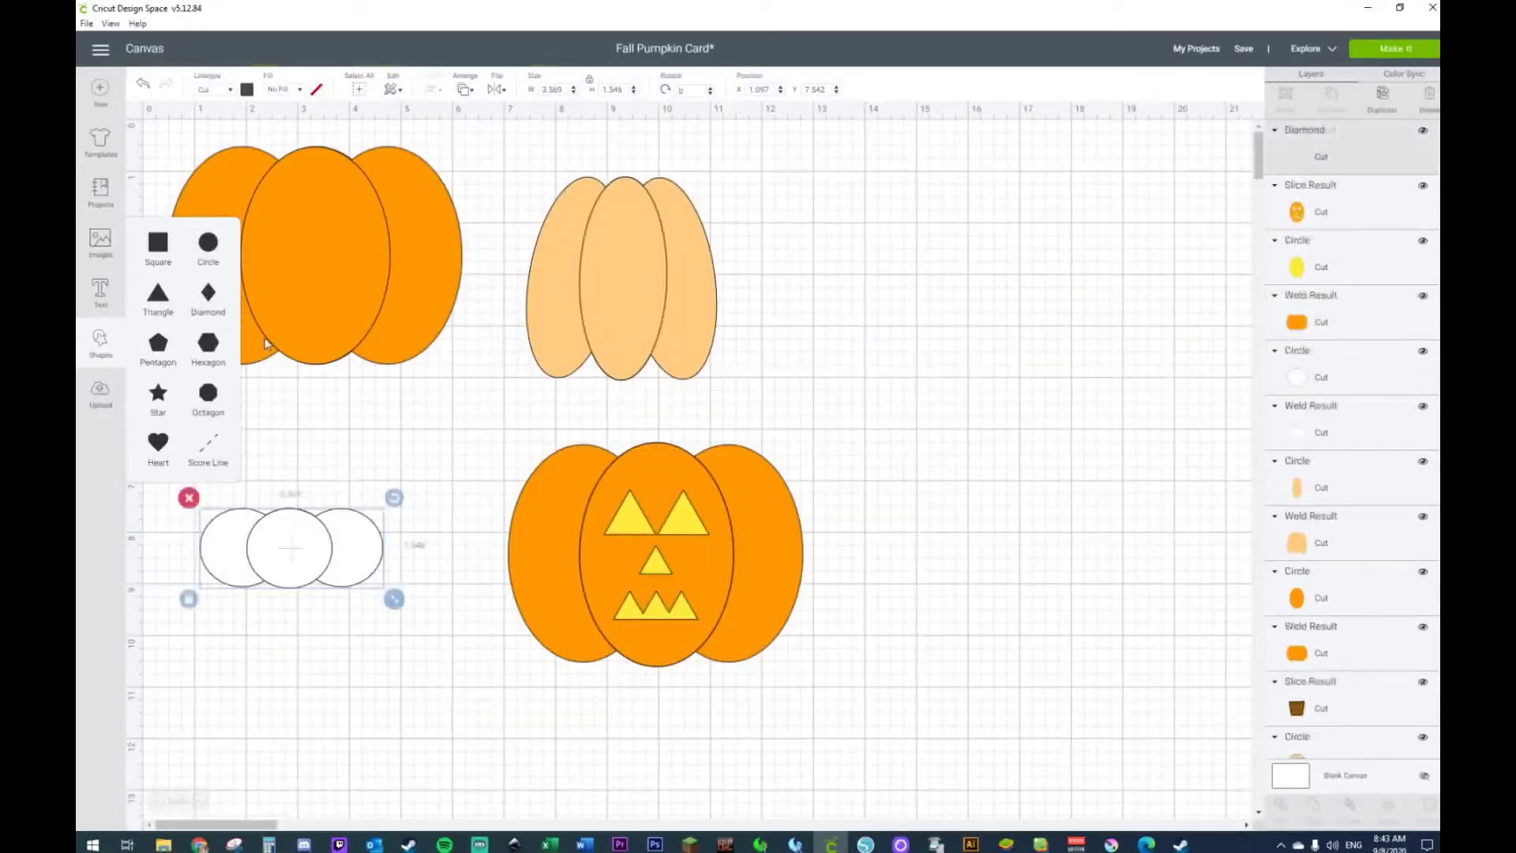
drag(419, 434, 880, 276)
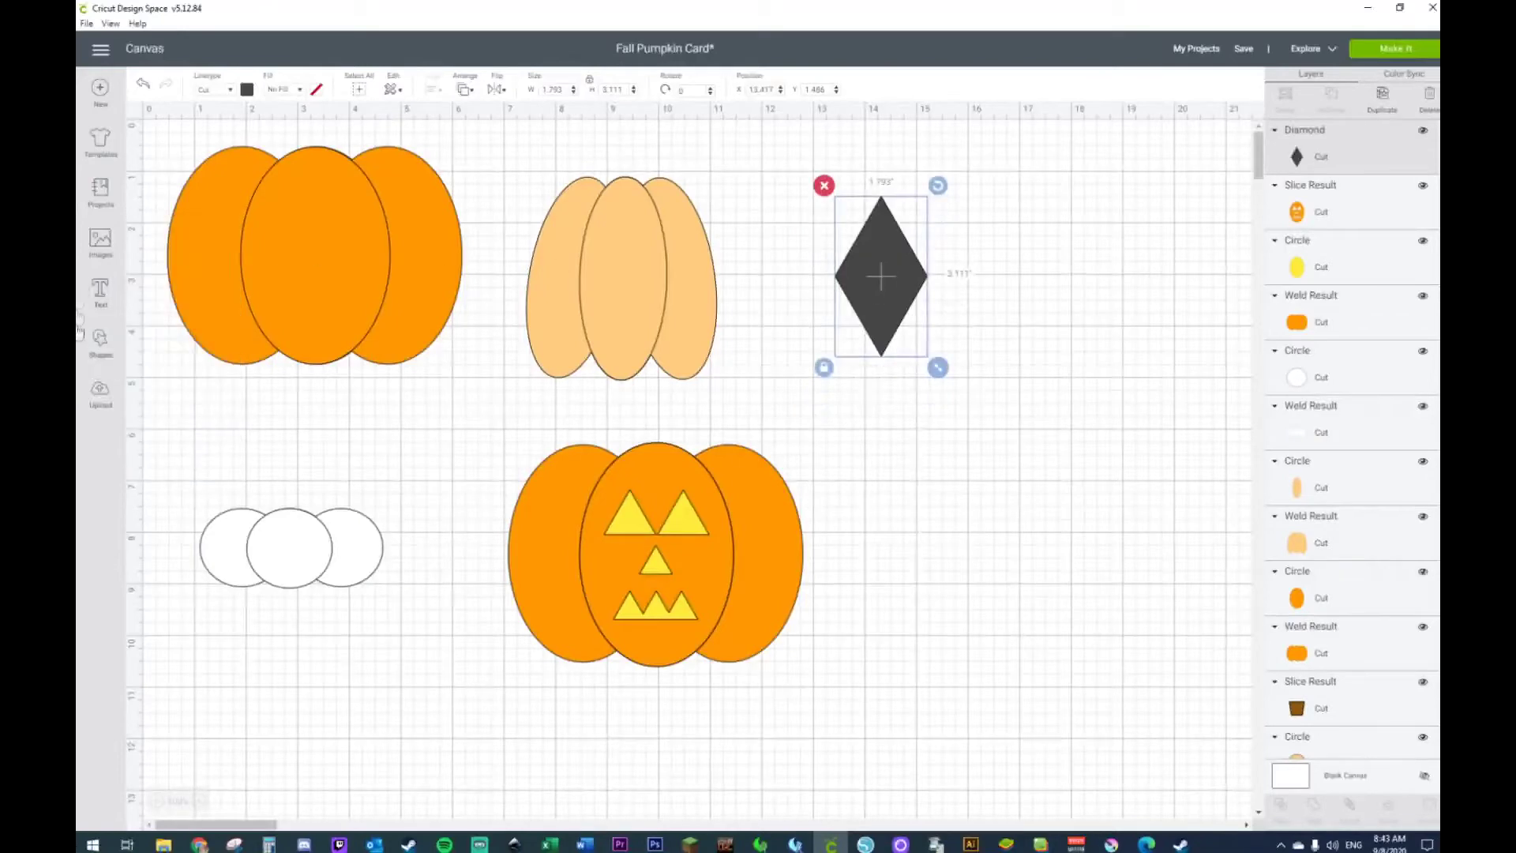
click(100, 339)
click(158, 245)
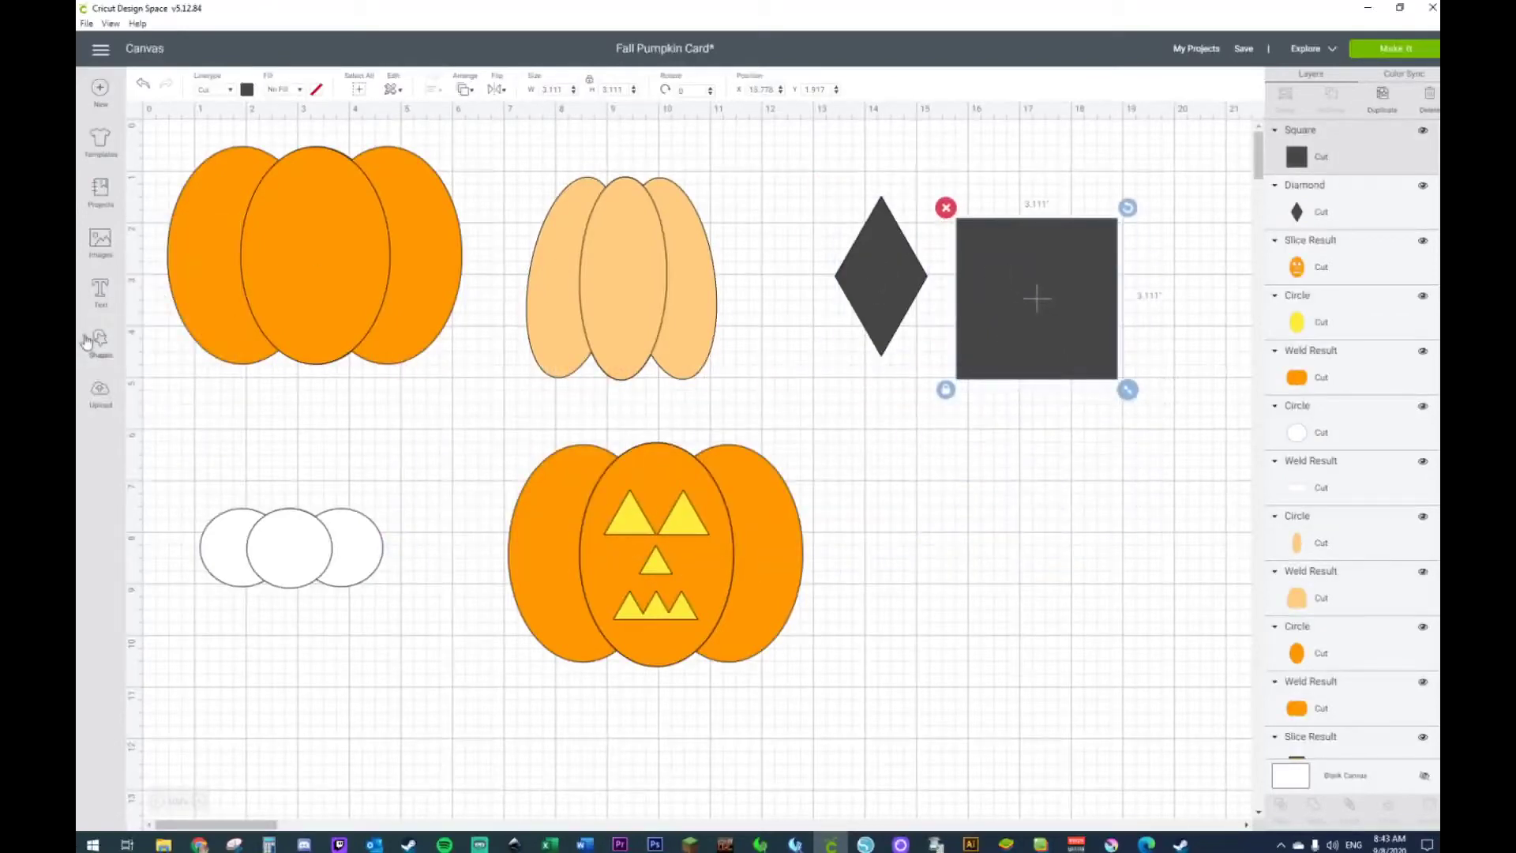
Add a pentagon and a heart, placed side by side beneath the diamond and square
click(100, 341)
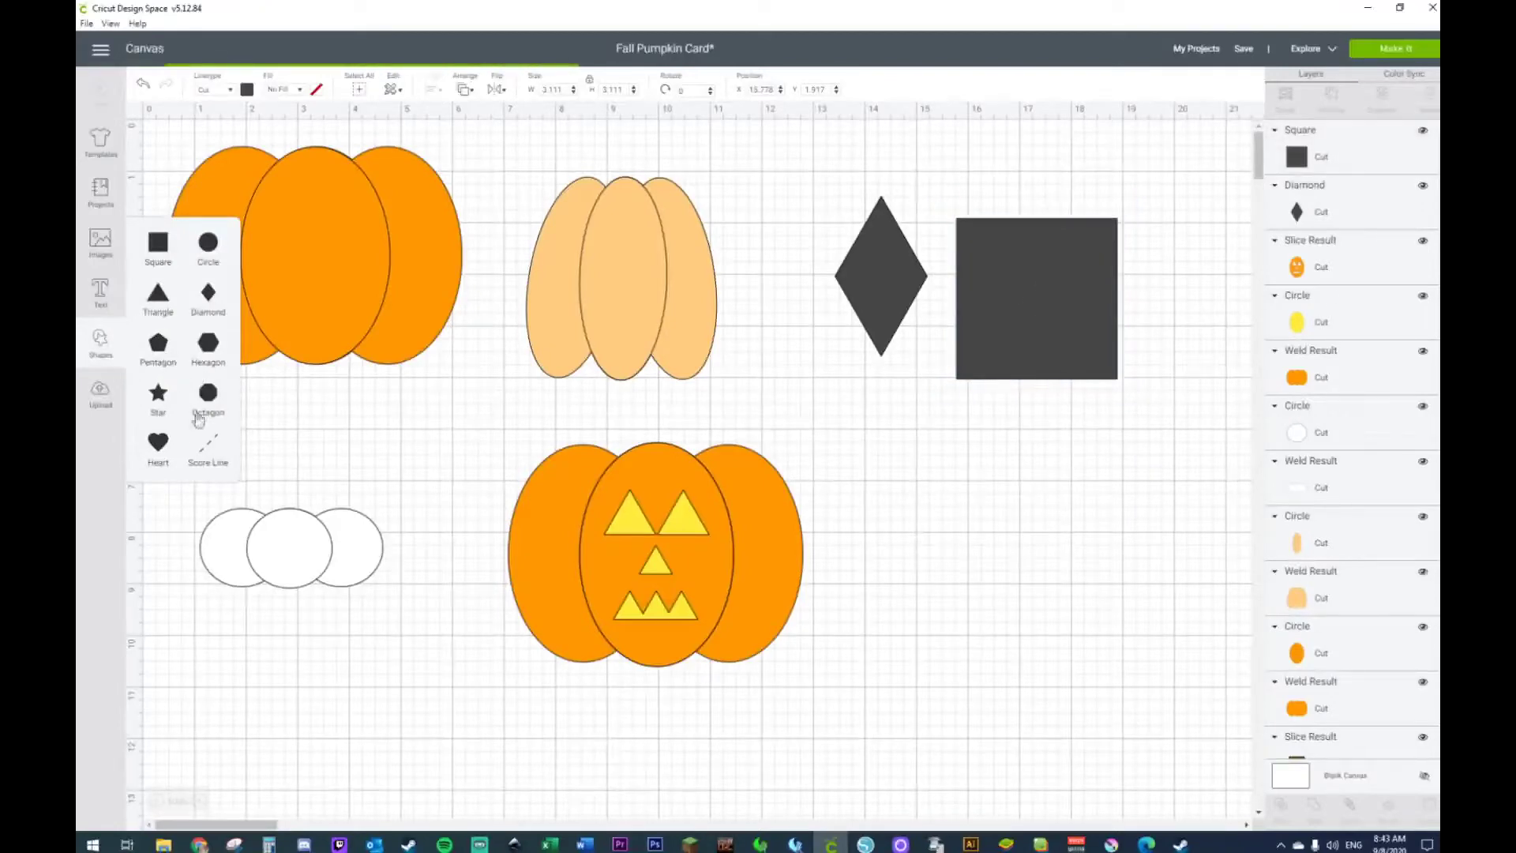
click(157, 345)
drag(356, 292, 1007, 533)
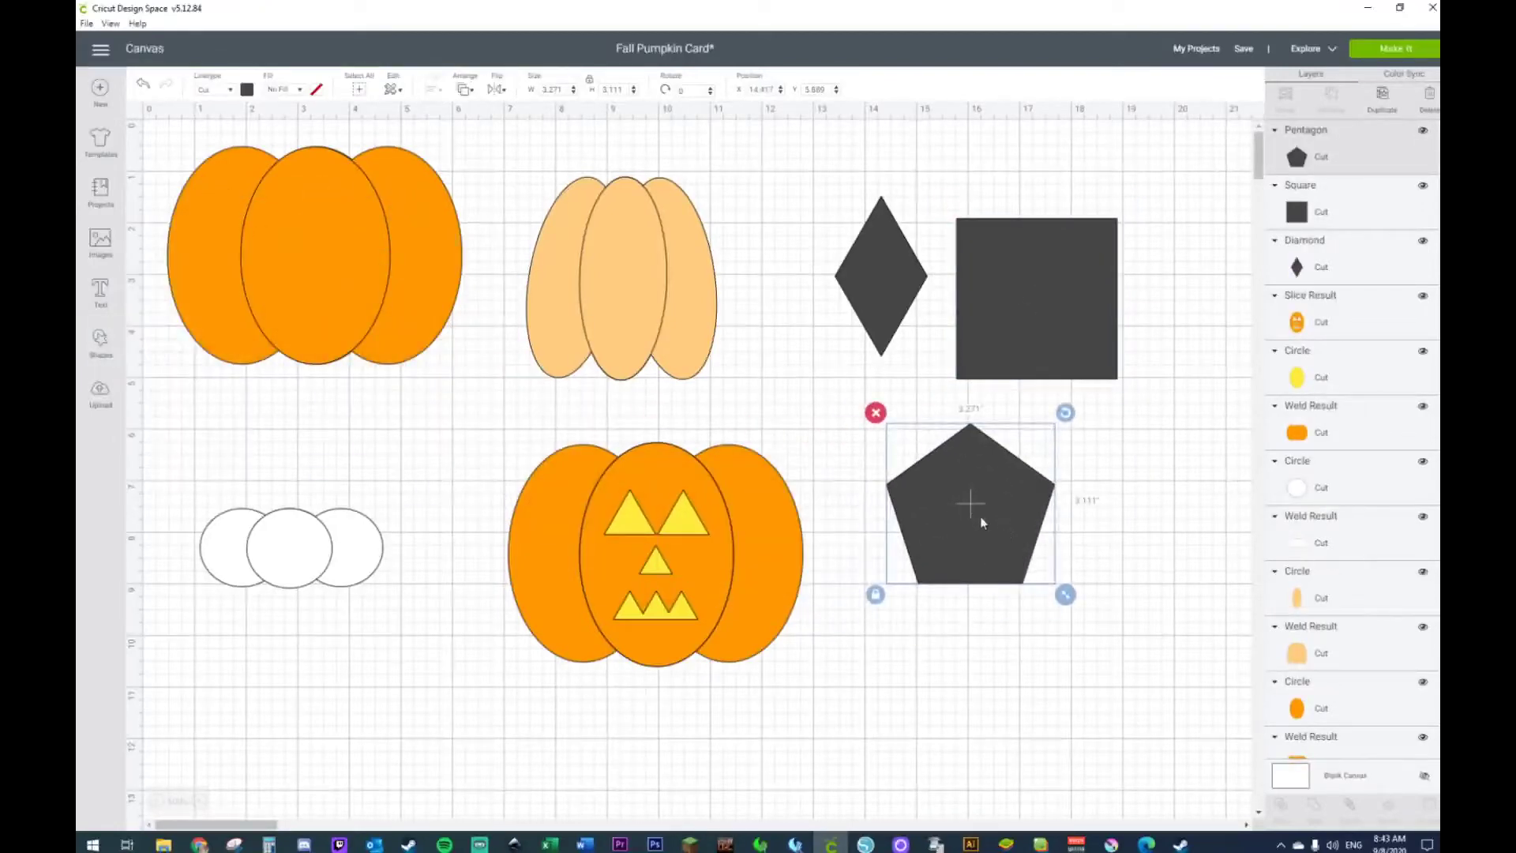
click(100, 343)
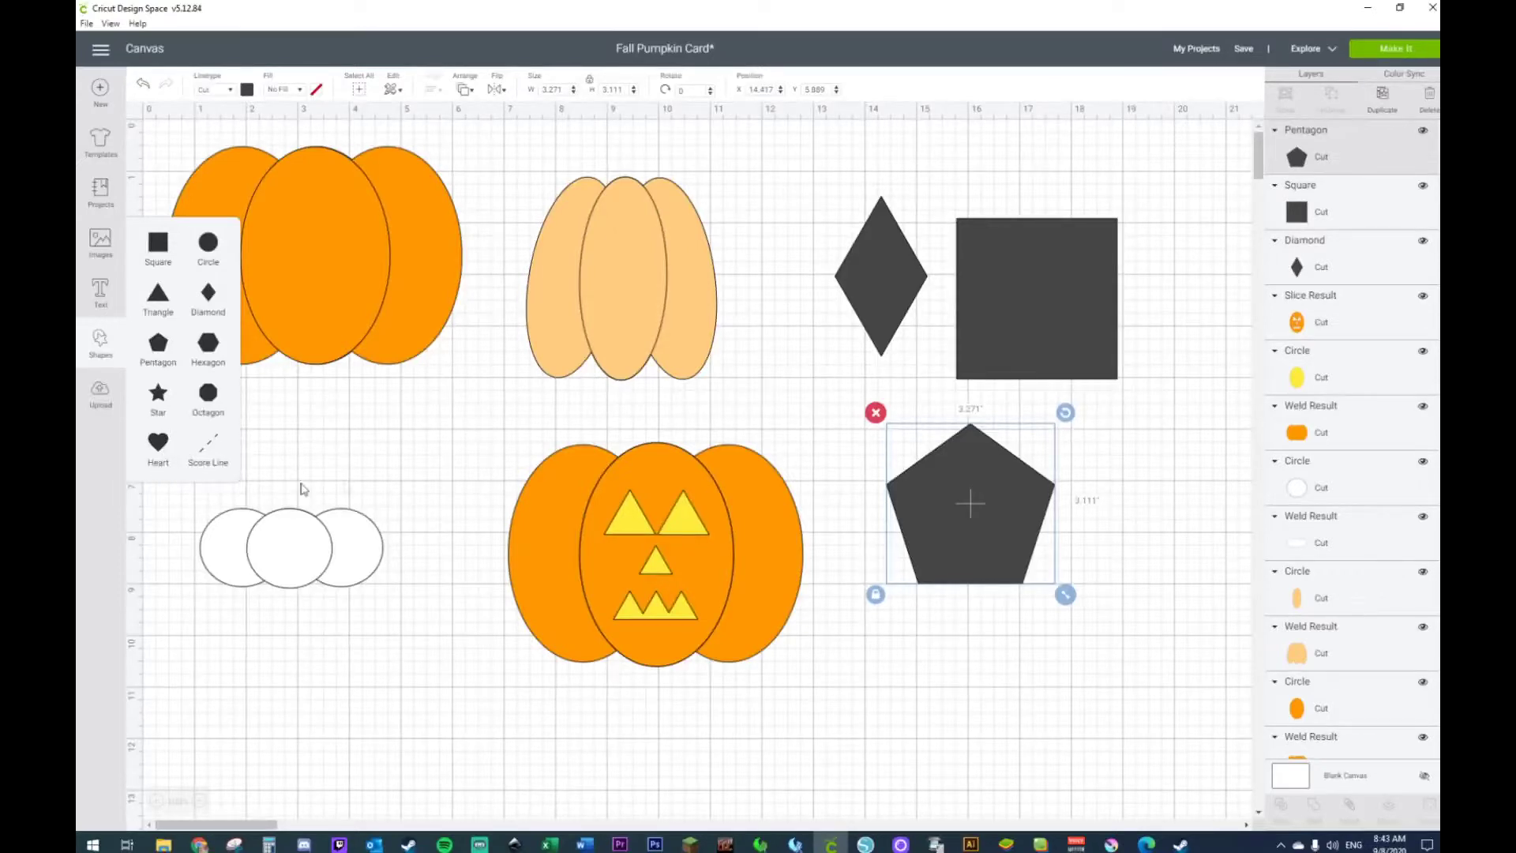
click(158, 442)
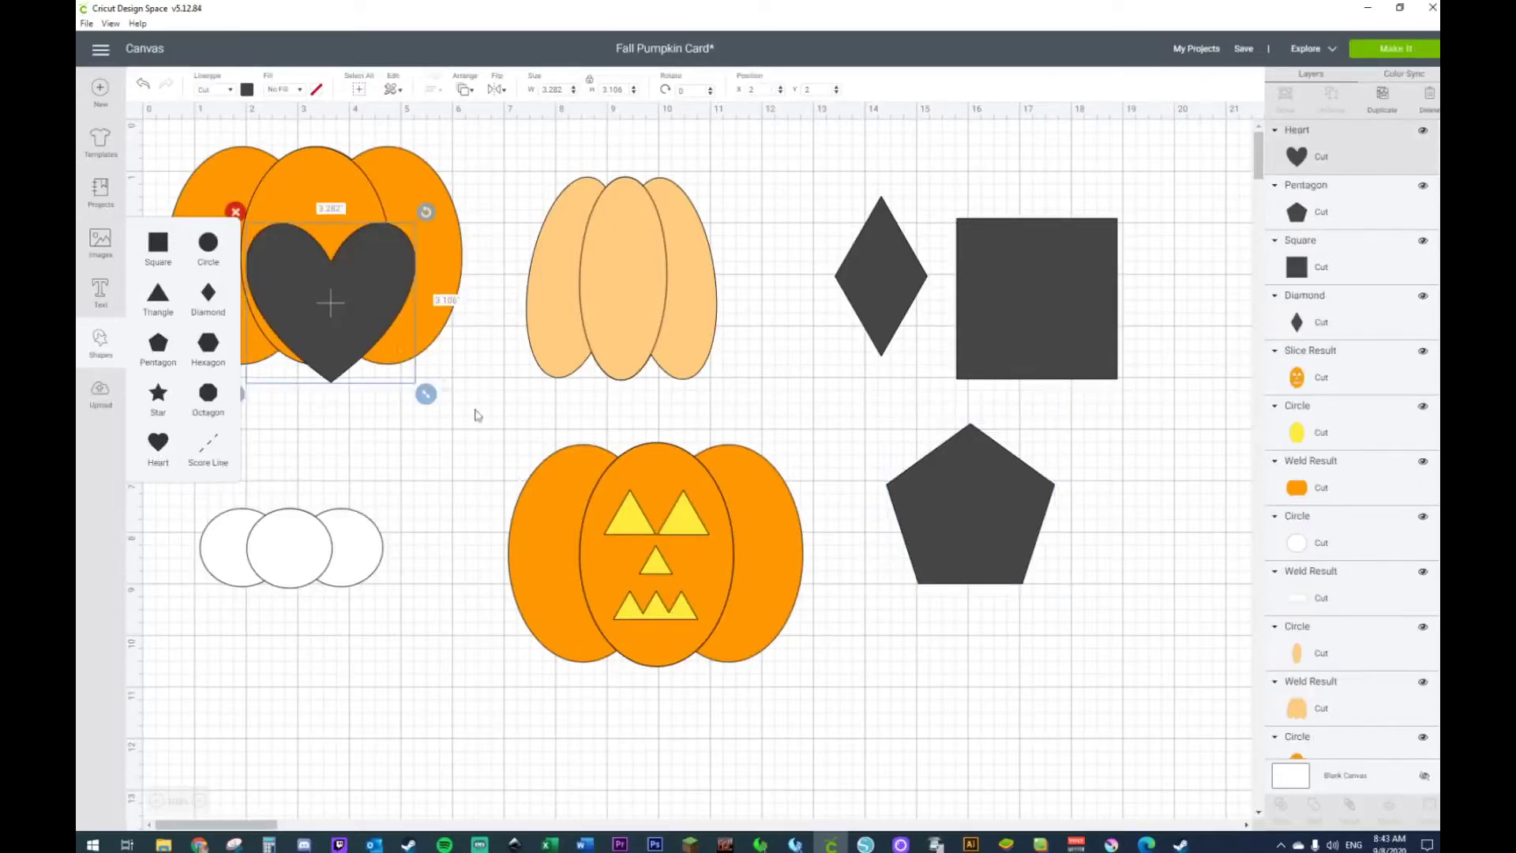
drag(365, 338, 1160, 513)
Recolor the diamond, square, pentagon and heart brown
drag(837, 171, 1186, 594)
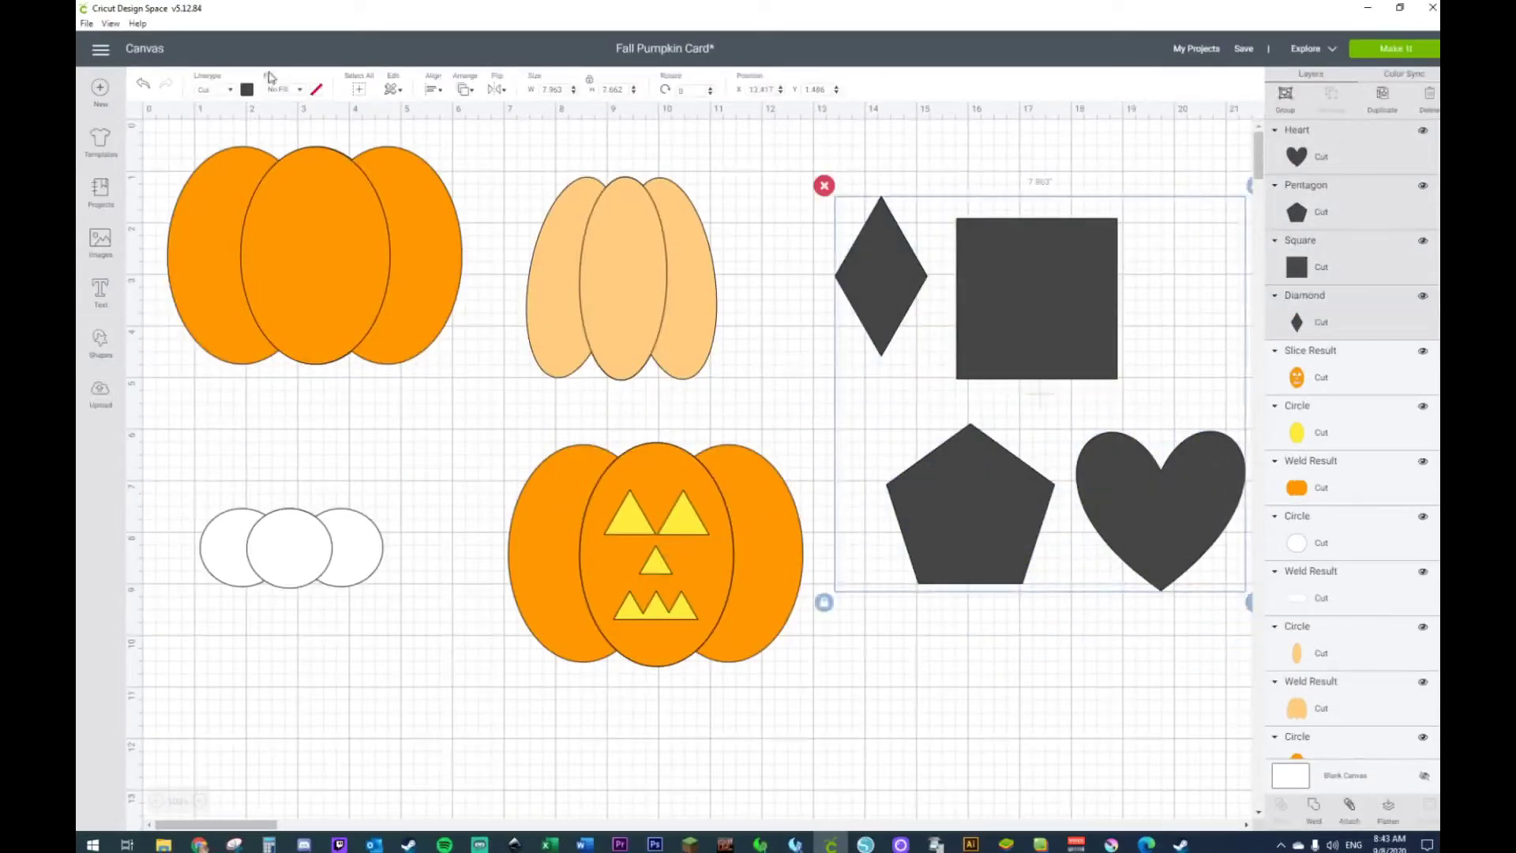
click(249, 90)
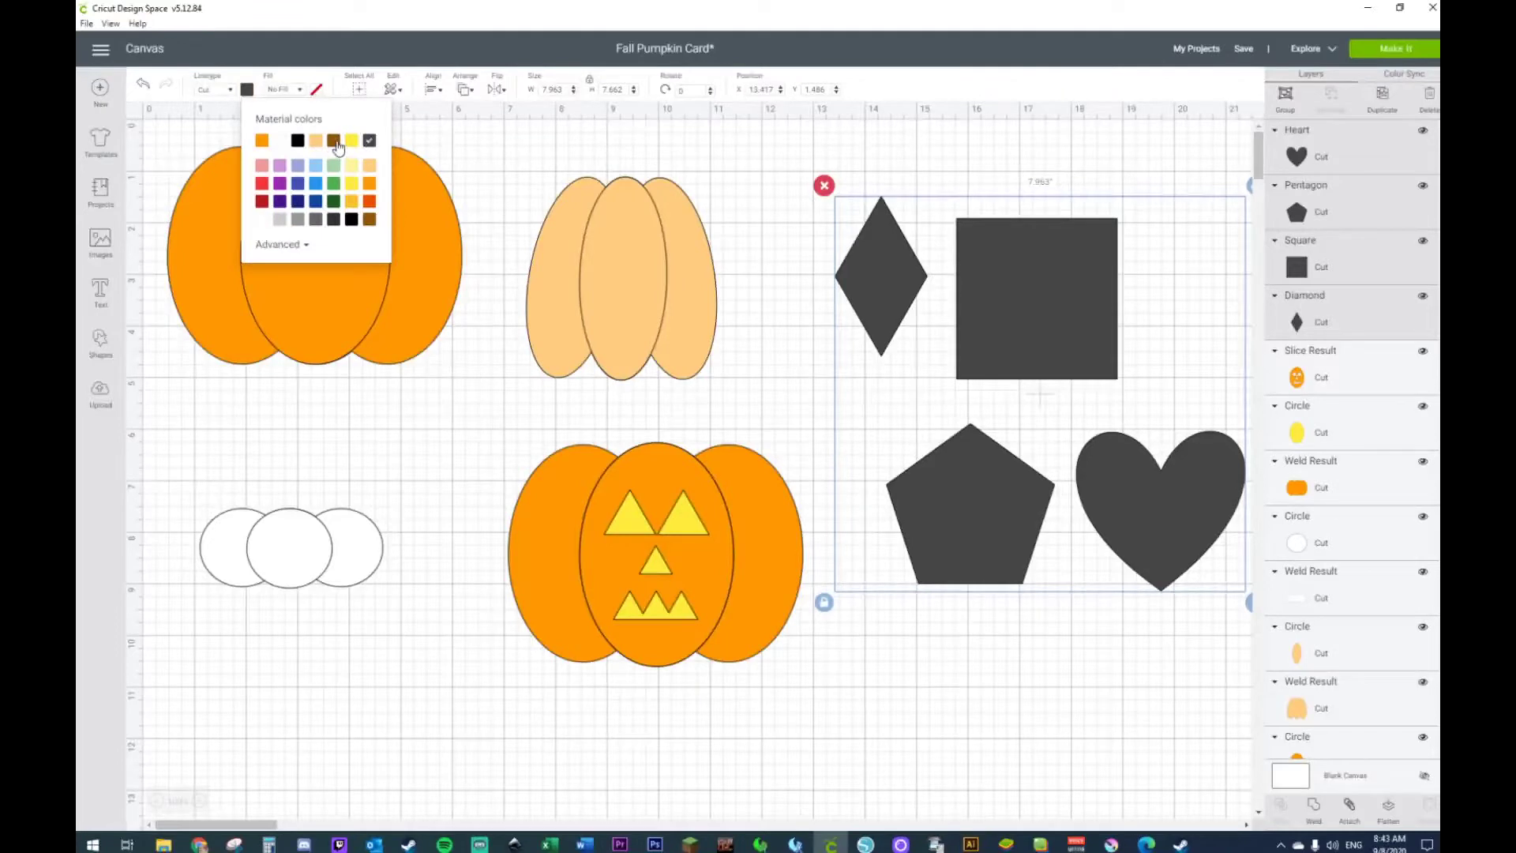
click(334, 141)
click(1026, 738)
Lower the pentagon, cover its upper part with a duplicate of the brown square, and widen the copy to about 3.7 inches
drag(974, 586, 940, 647)
click(1037, 344)
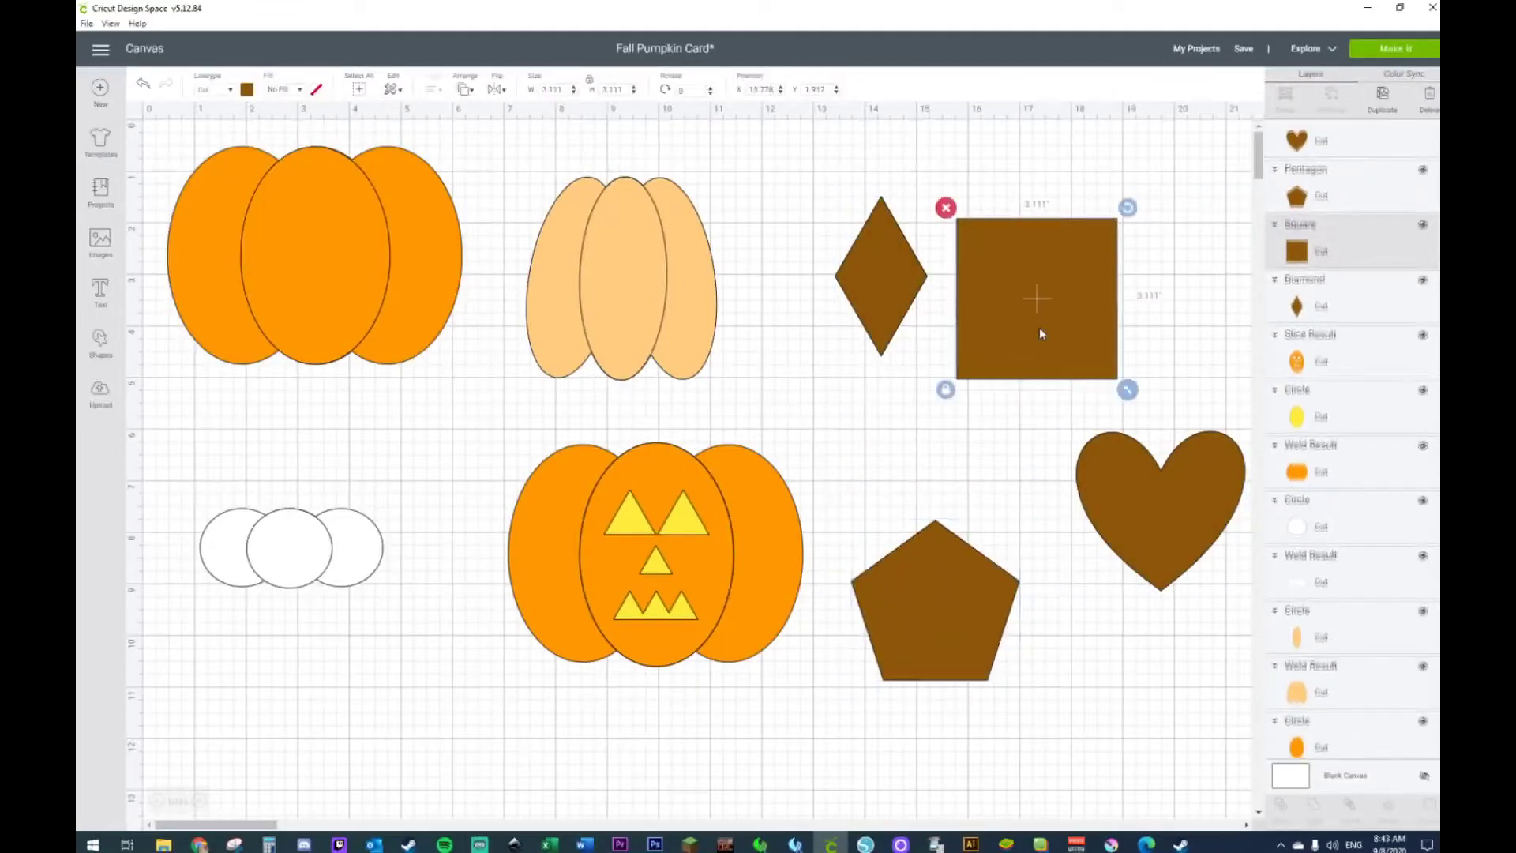
drag(1037, 344, 910, 550)
click(837, 592)
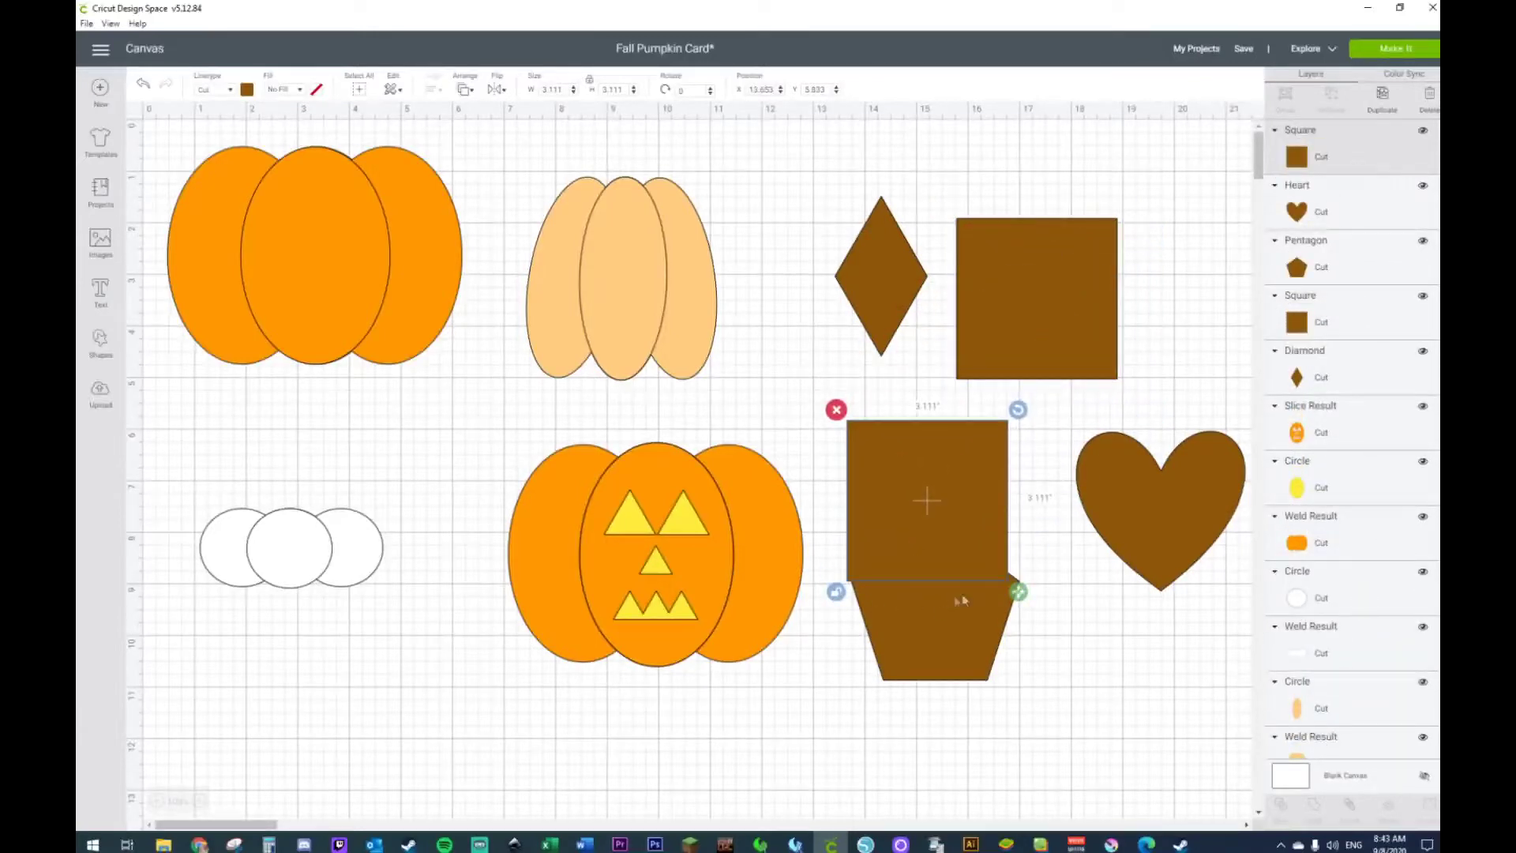
drag(1018, 592, 1038, 593)
click(943, 691)
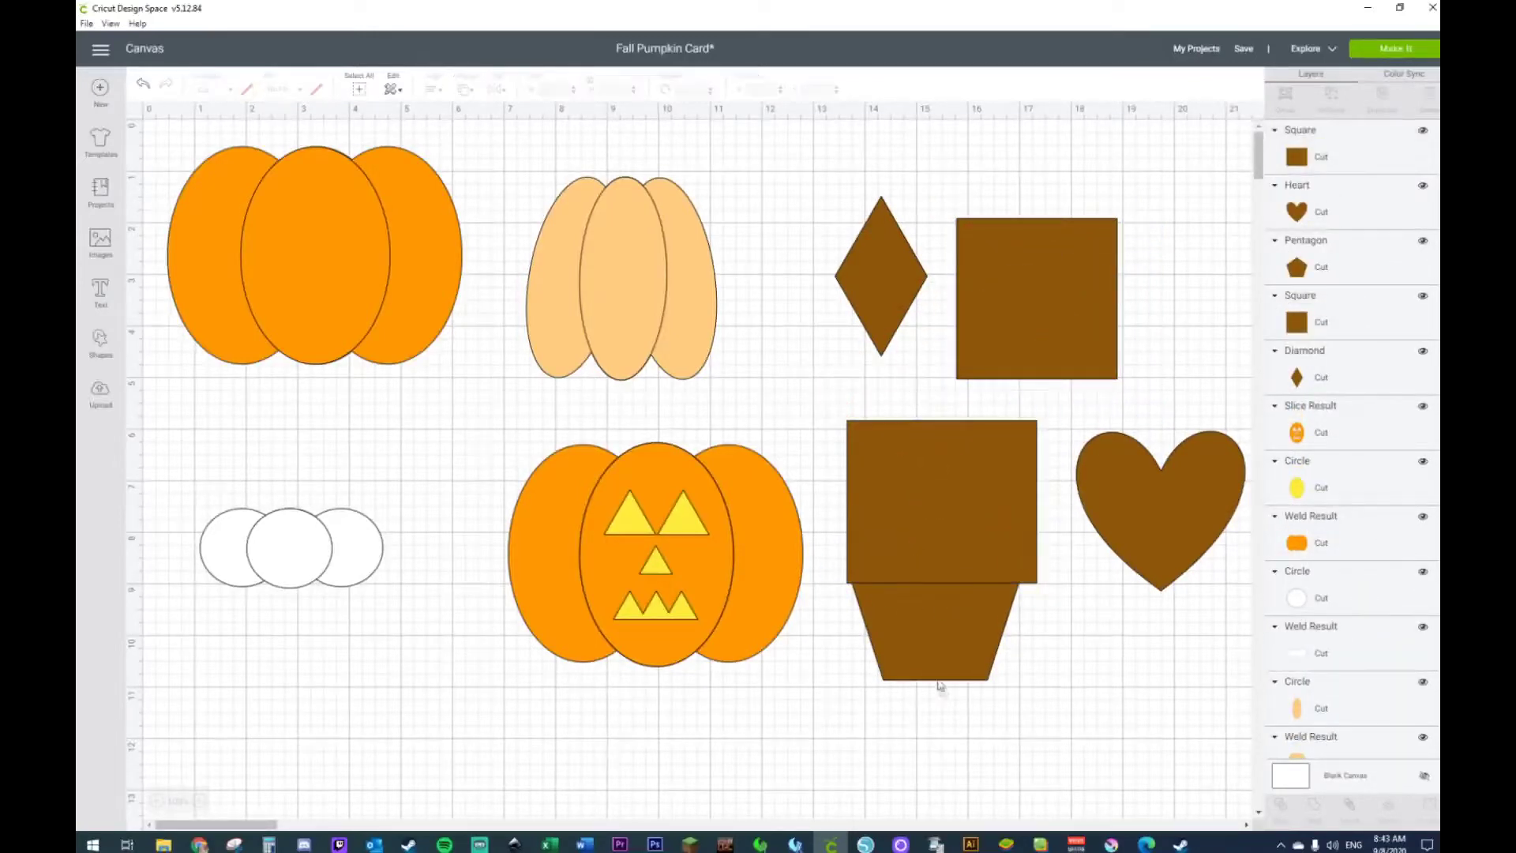
Weld the widened brown square and the pentagon beneath it into one shape
drag(942, 621, 933, 508)
right_click(933, 509)
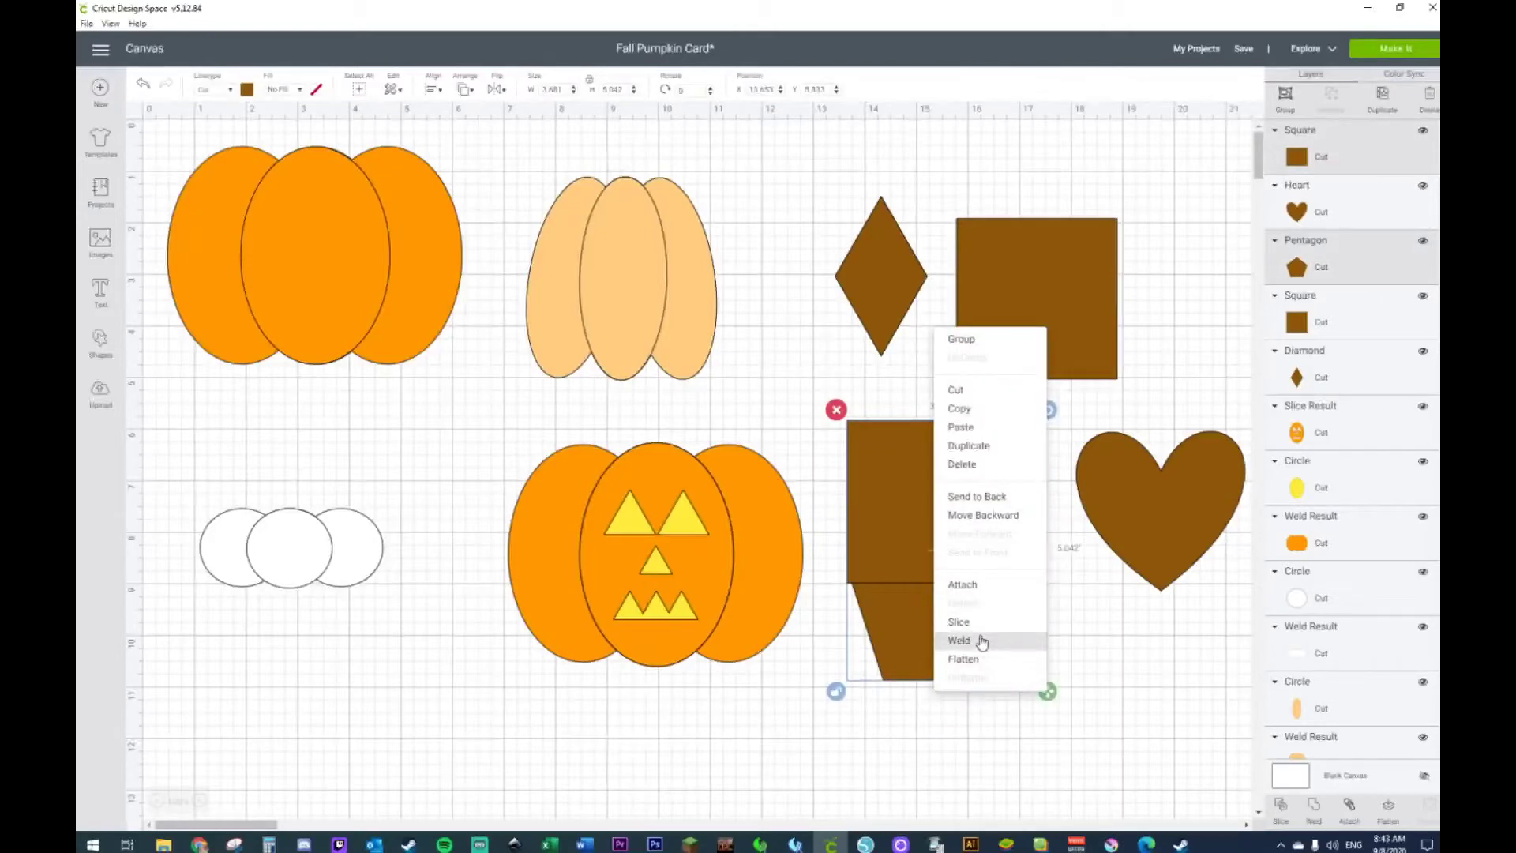
click(981, 641)
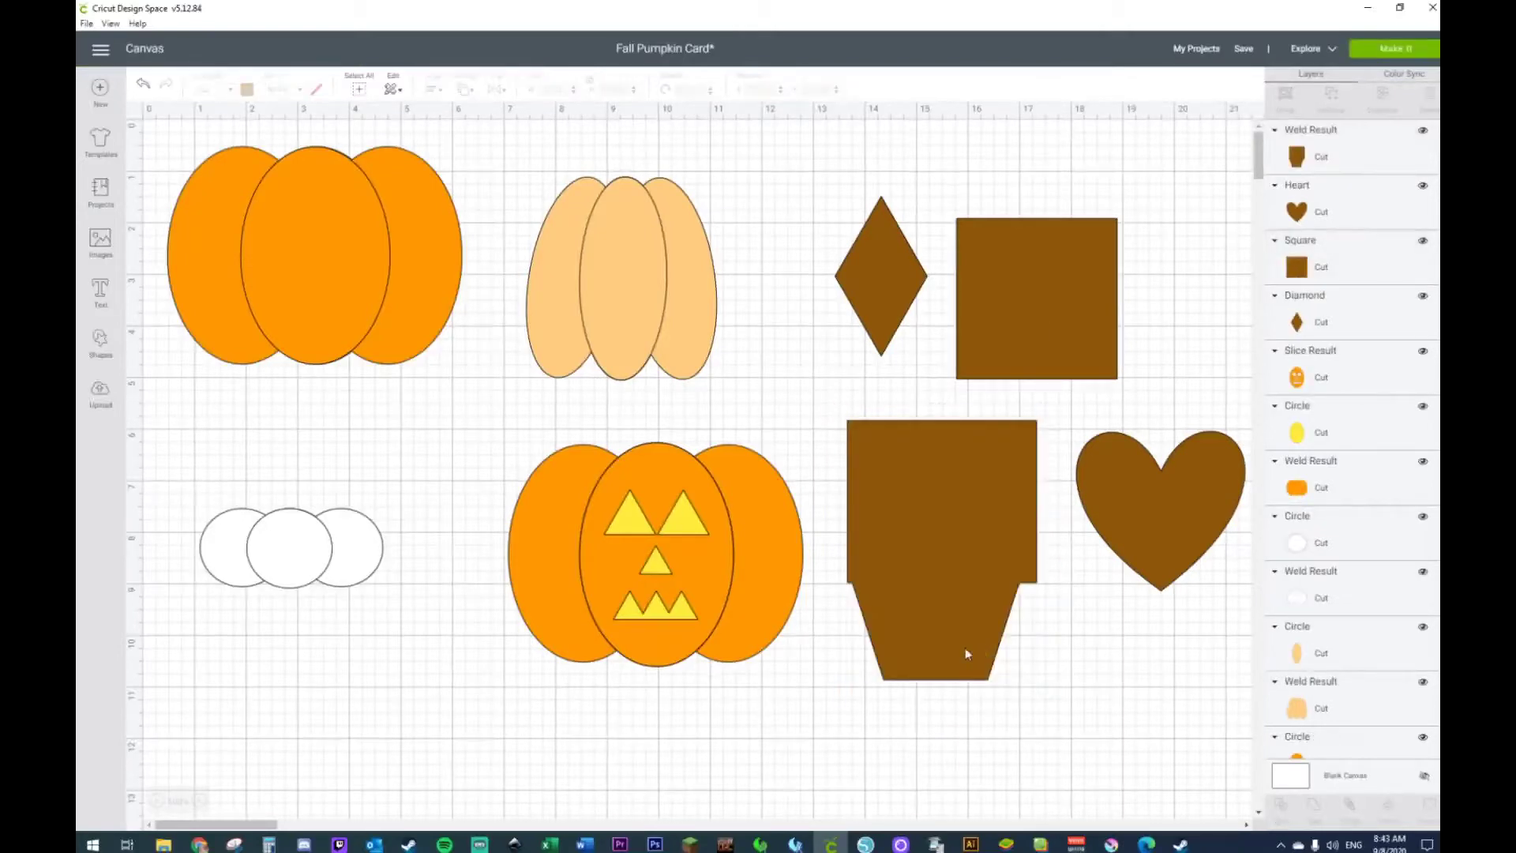
Undo the weld, slice the widened brown square with the pentagon, and move the lower trapezoid piece clear
click(145, 87)
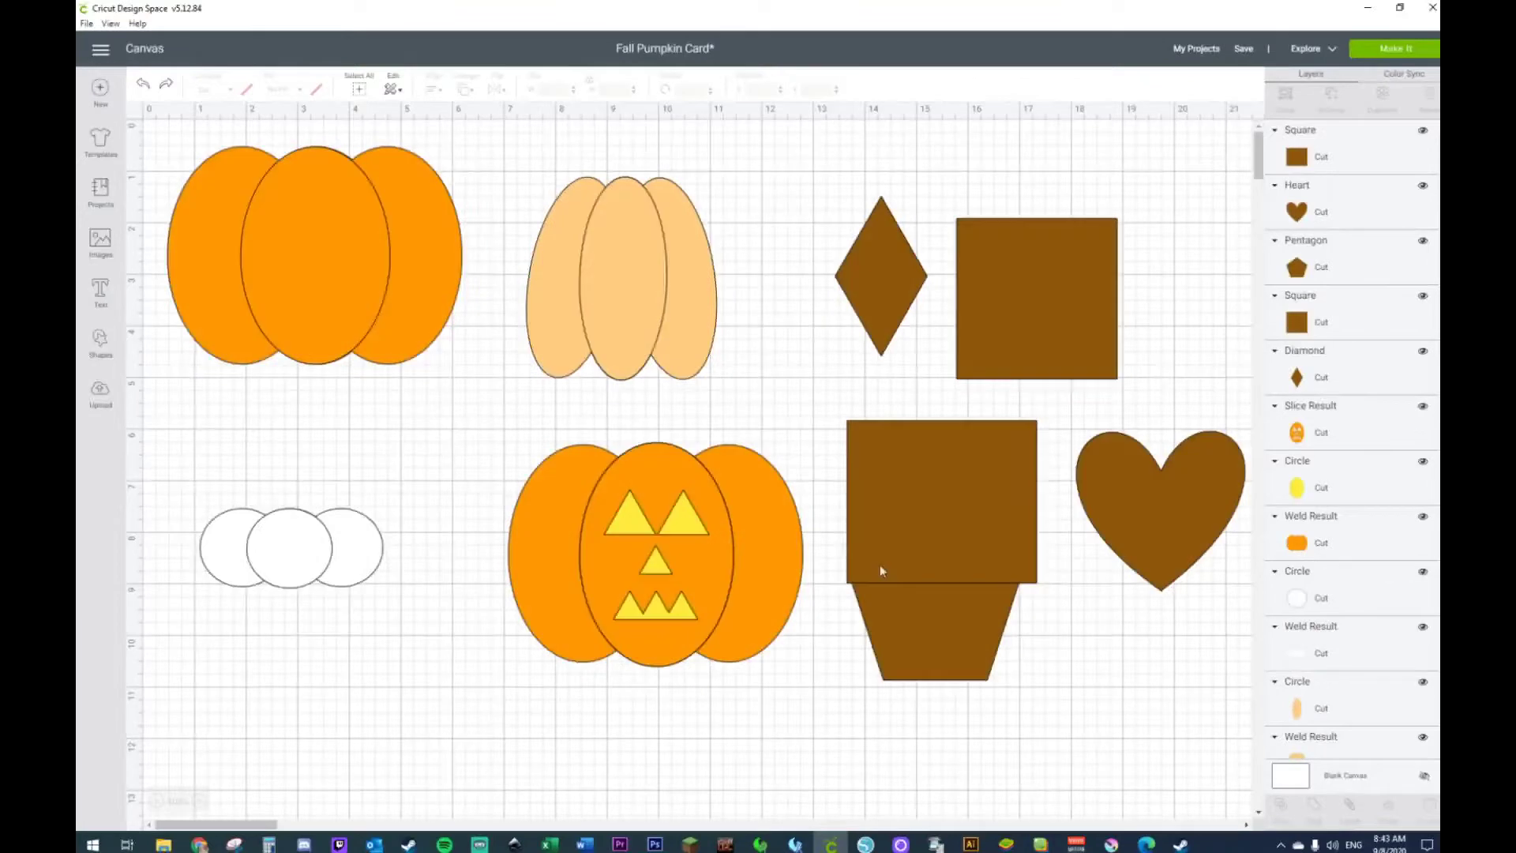
drag(971, 717, 939, 505)
right_click(940, 508)
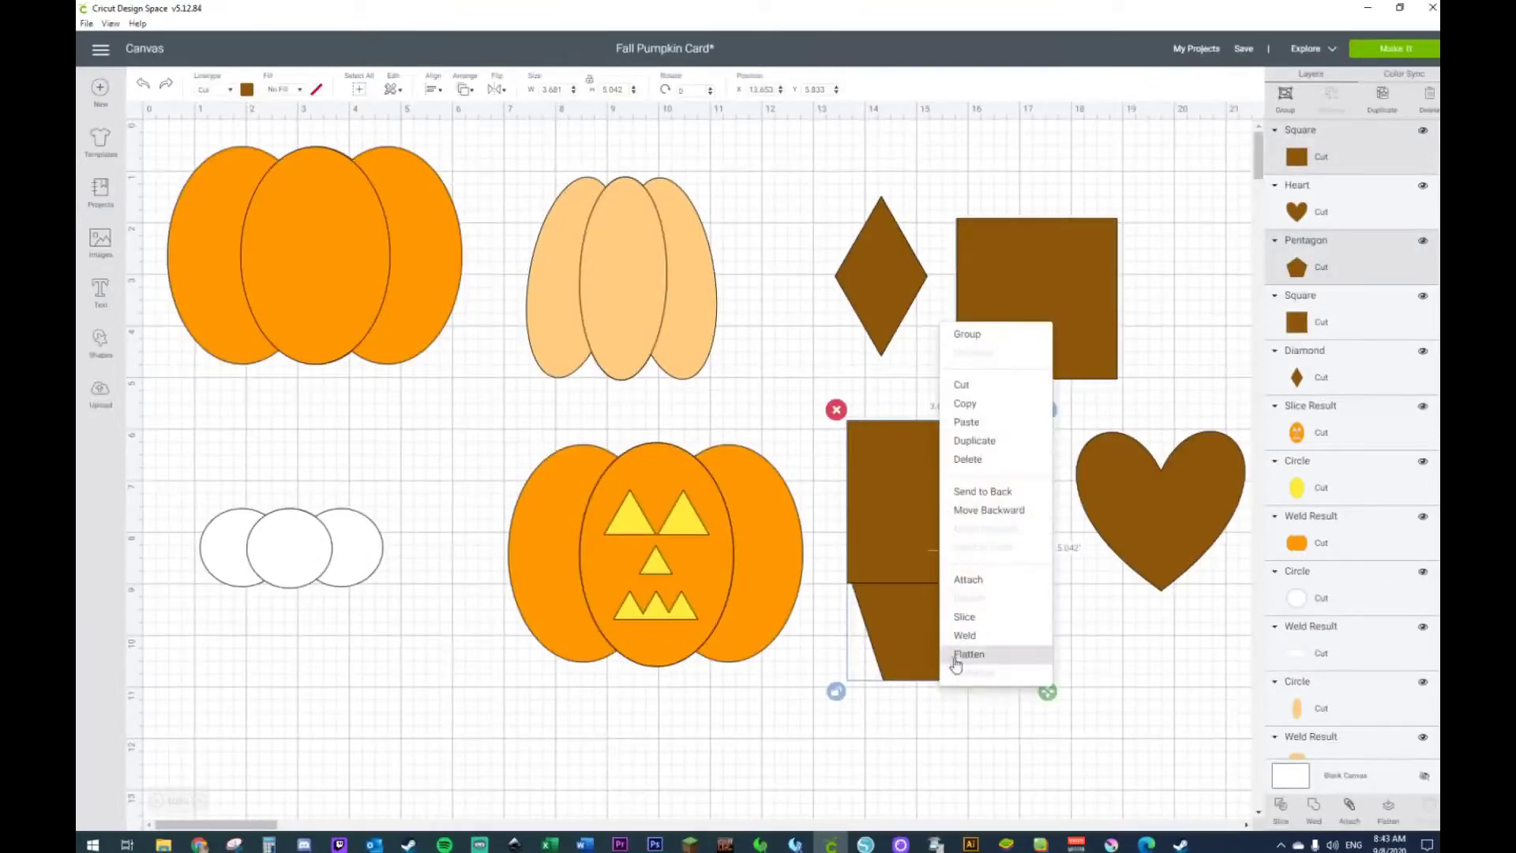
click(965, 615)
drag(946, 637, 941, 680)
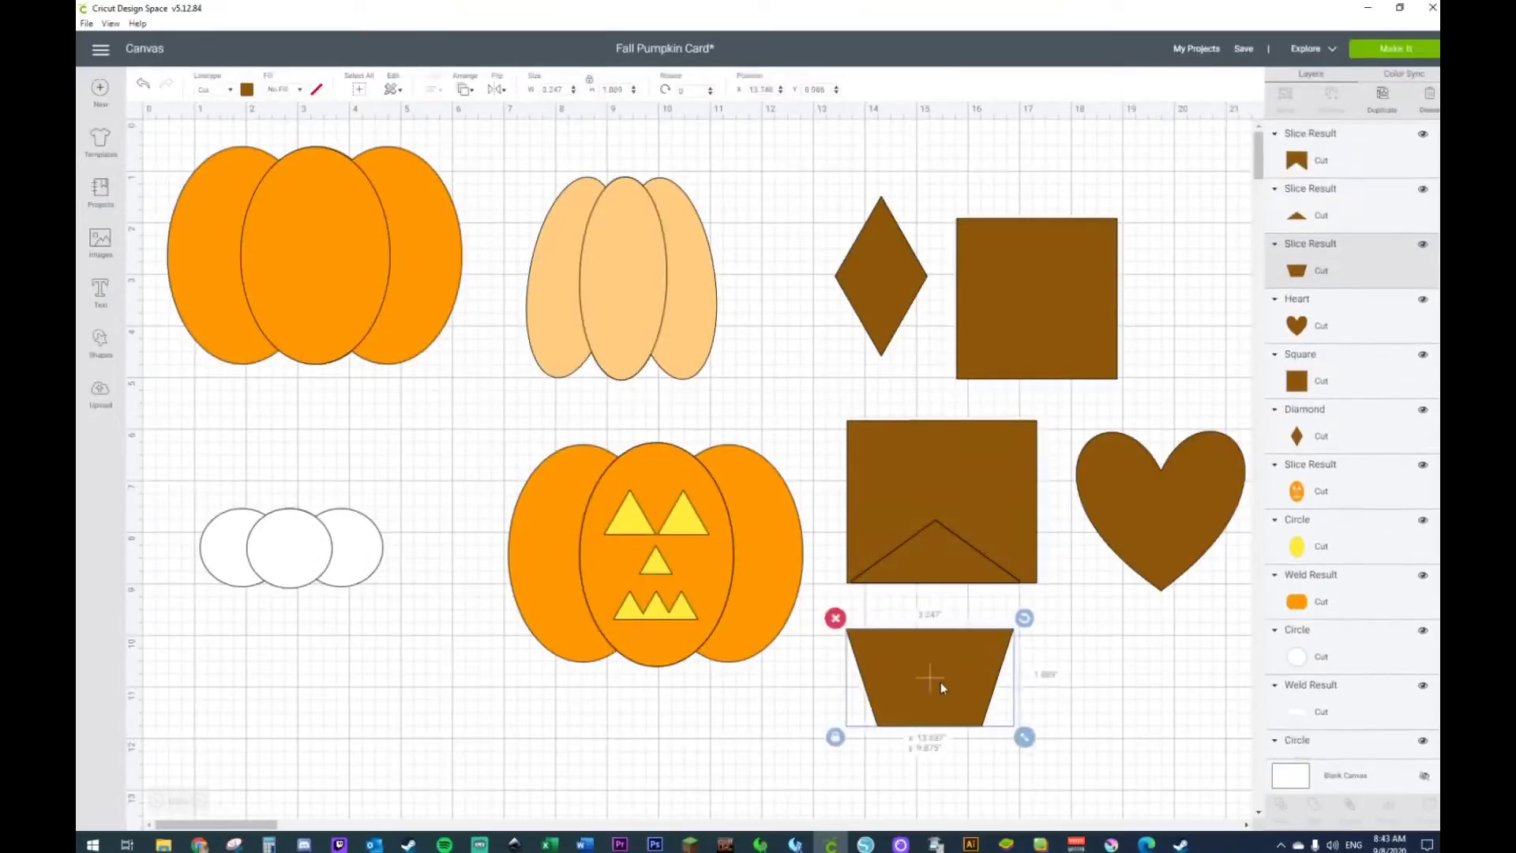
Delete the two leftover slice pieces above the brown trapezoid
click(939, 598)
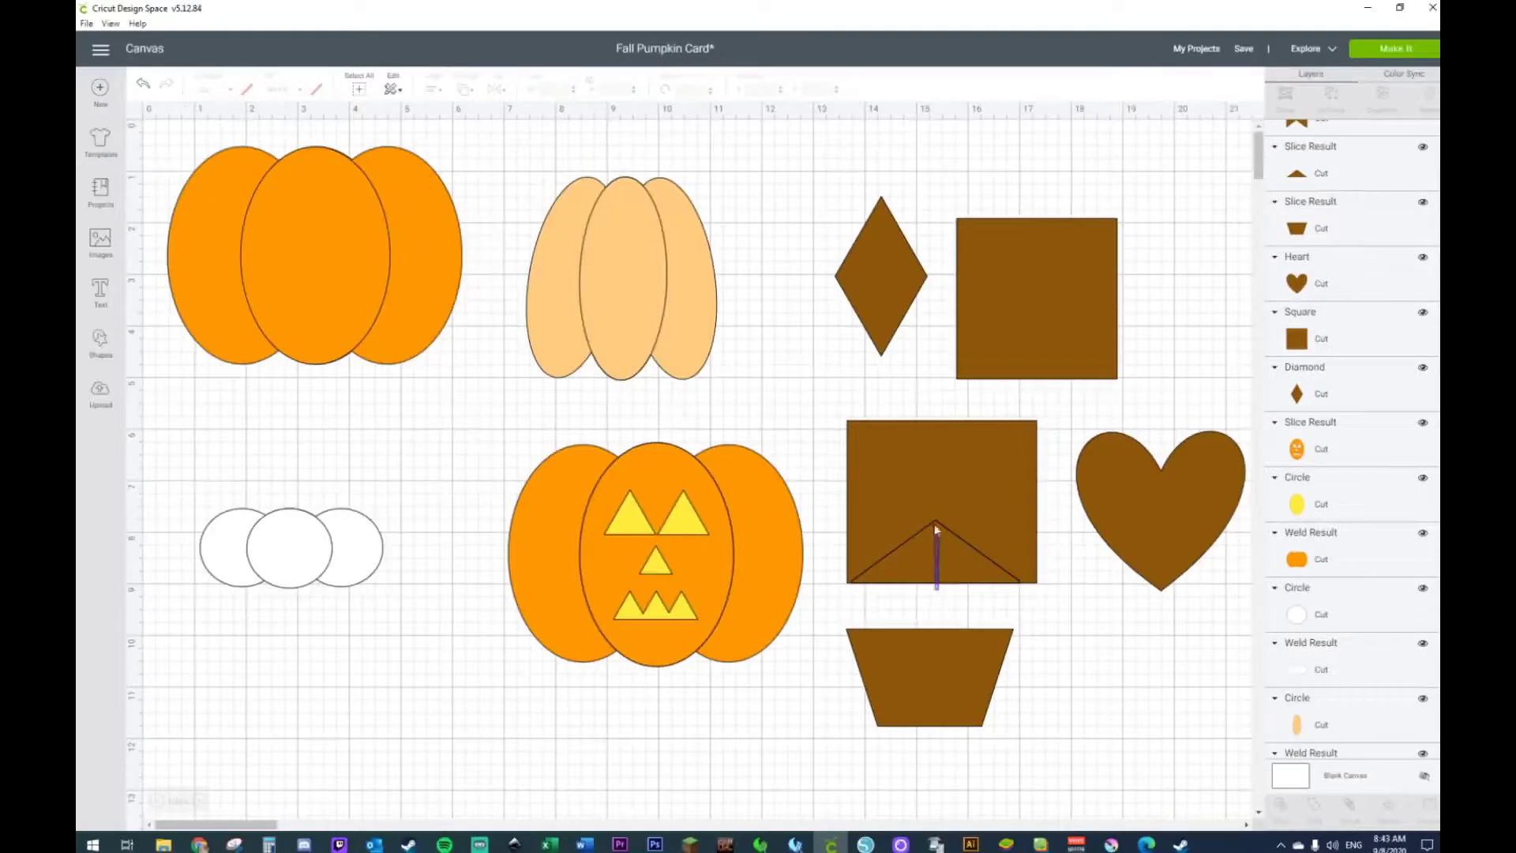
click(937, 543)
key(Delete)
Shrink the brown trapezoid to about 1.7 by 1.25 inches and send it behind the jack-o'-lantern's top as a stem
click(910, 635)
drag(910, 636, 896, 537)
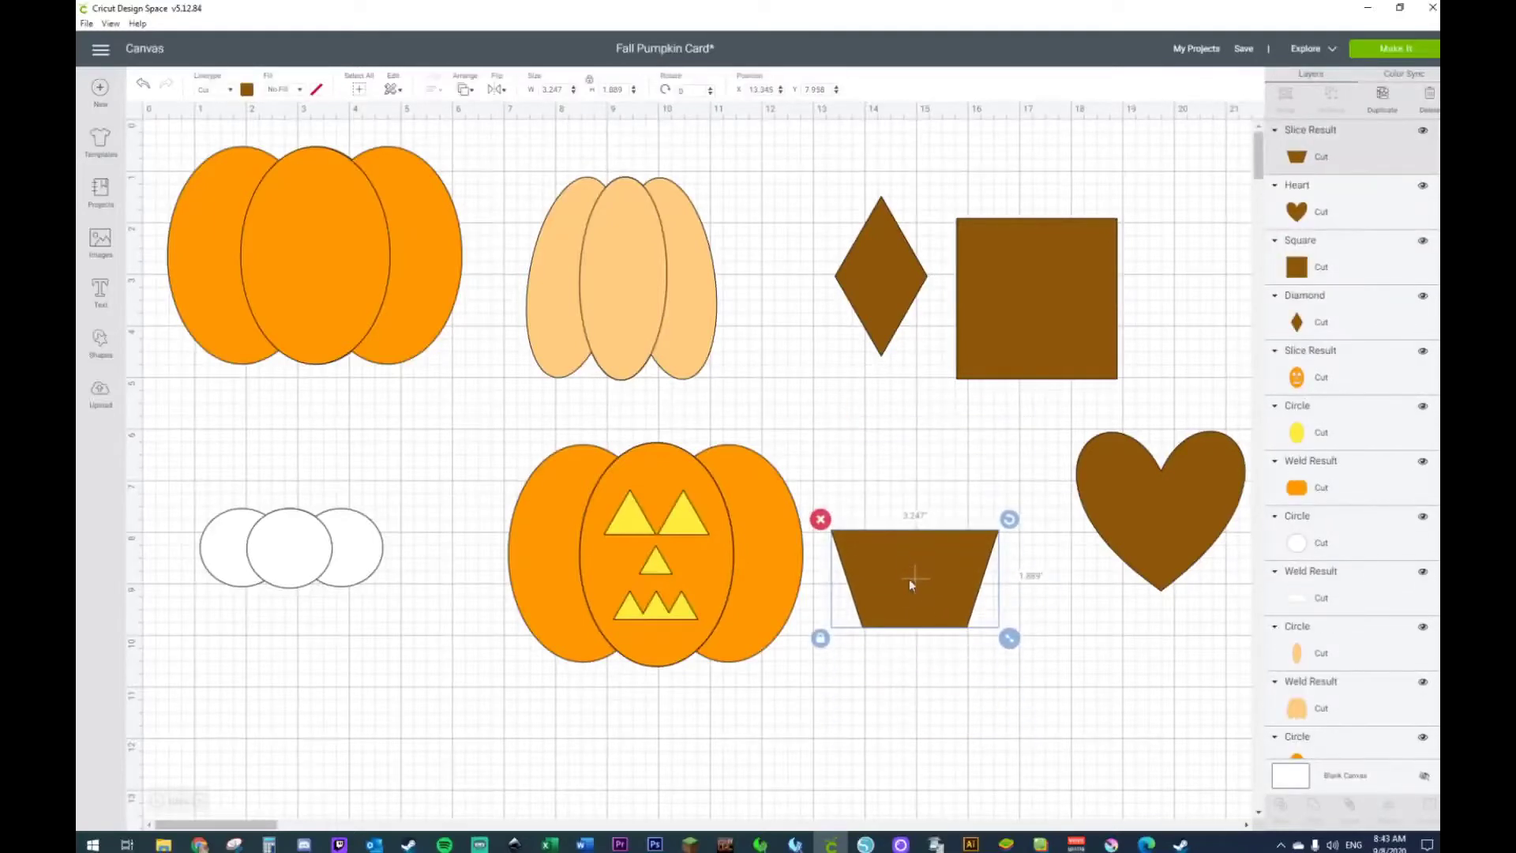
drag(1009, 638, 931, 606)
drag(871, 552, 649, 426)
right_click(681, 440)
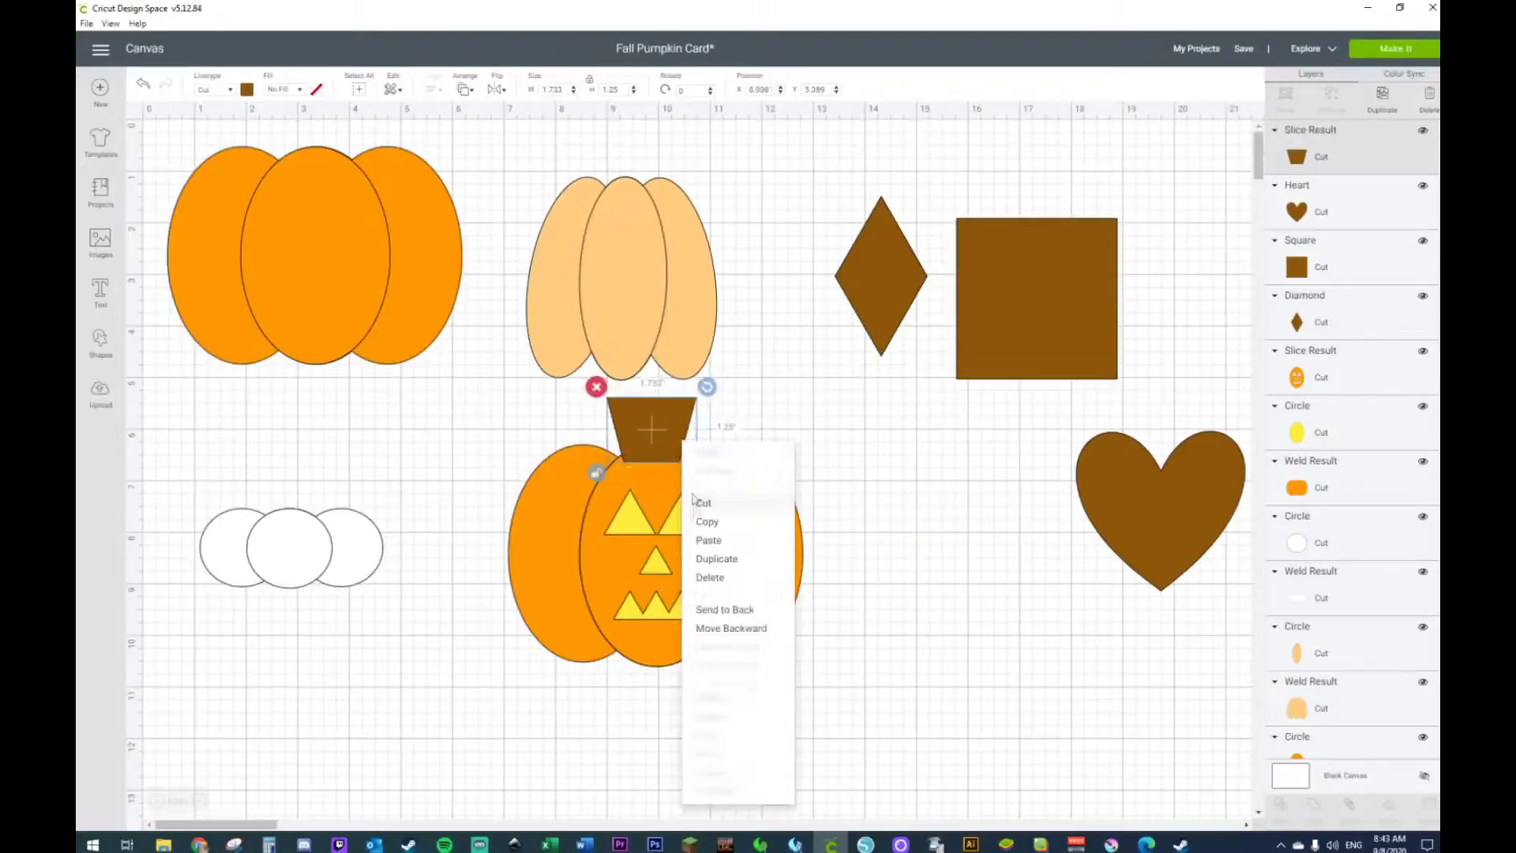
click(724, 609)
Narrow the jack-o'-lantern's stem to about 1.15 by 1.17 inches and center it behind the middle segment
drag(664, 419, 669, 423)
drag(713, 478, 684, 474)
drag(642, 418, 652, 425)
click(999, 457)
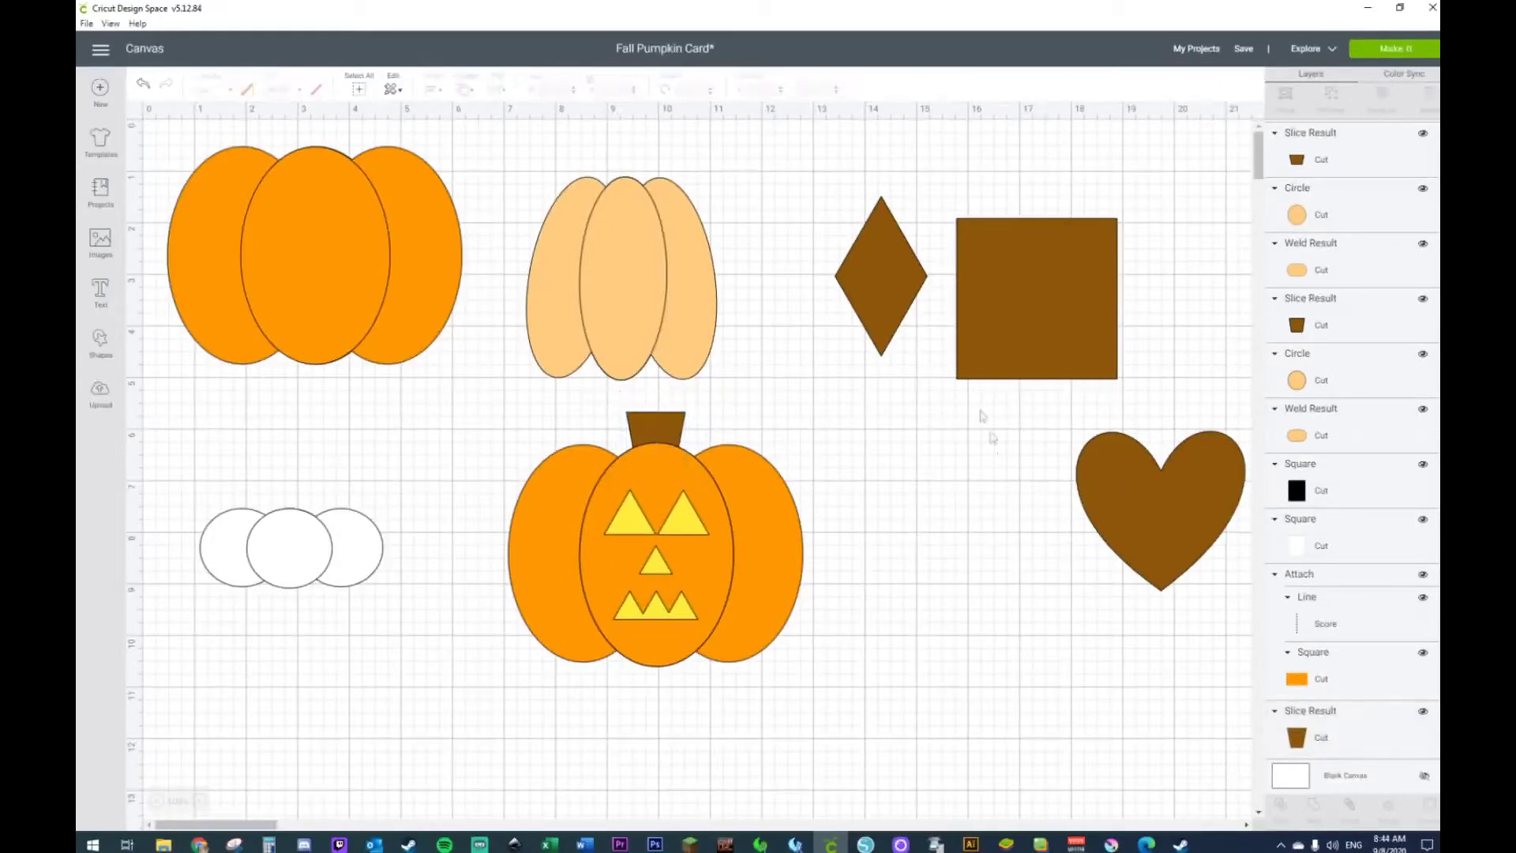
Shrink the brown diamond to about 0.8 by 1.4 inches and send it behind the white pumpkin's top as a stem
drag(873, 298, 913, 614)
drag(955, 687, 307, 521)
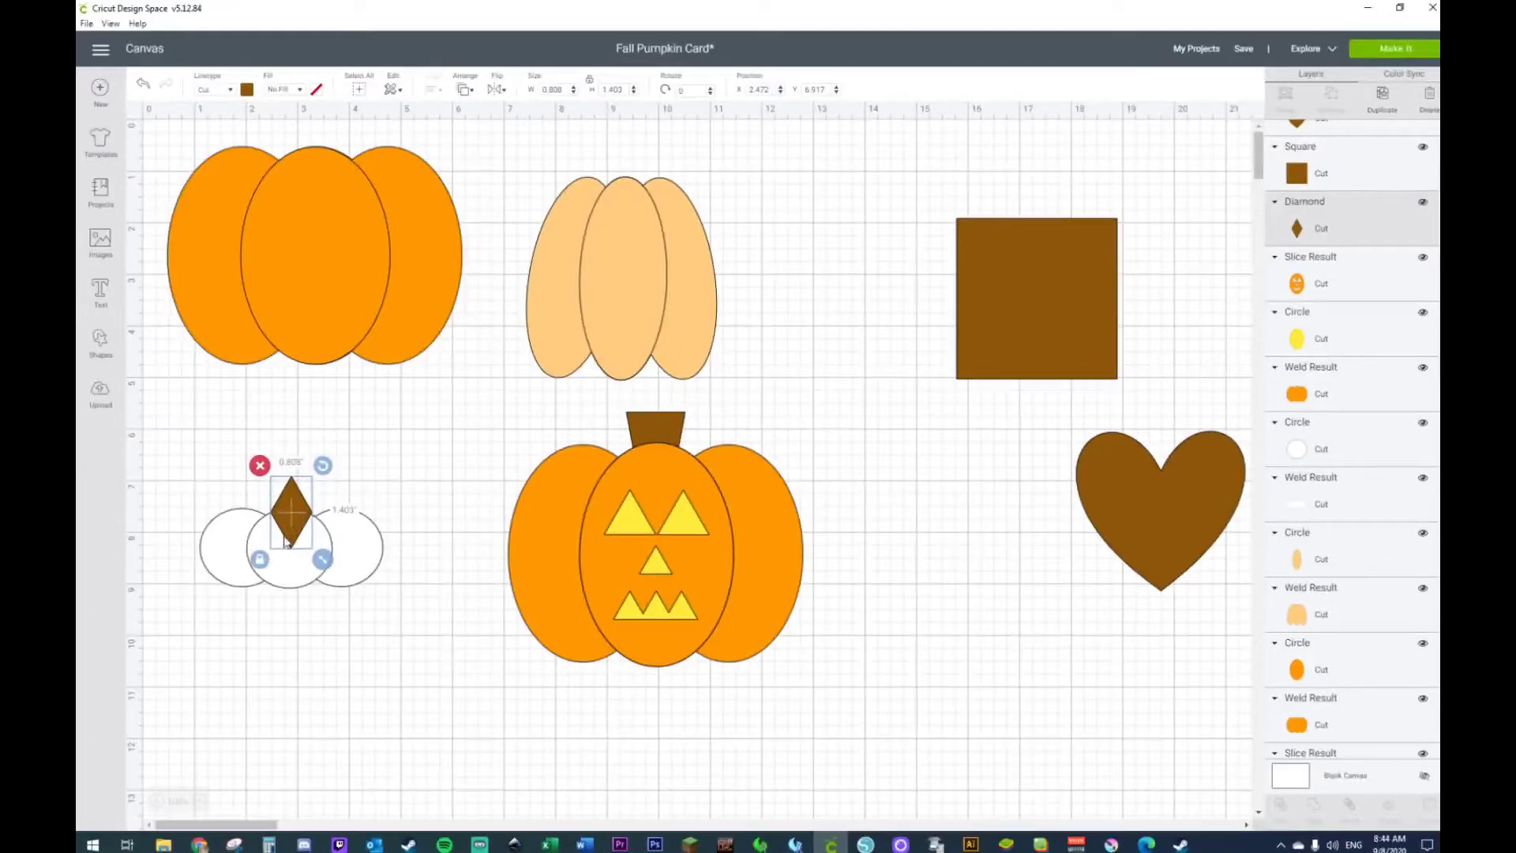
right_click(296, 506)
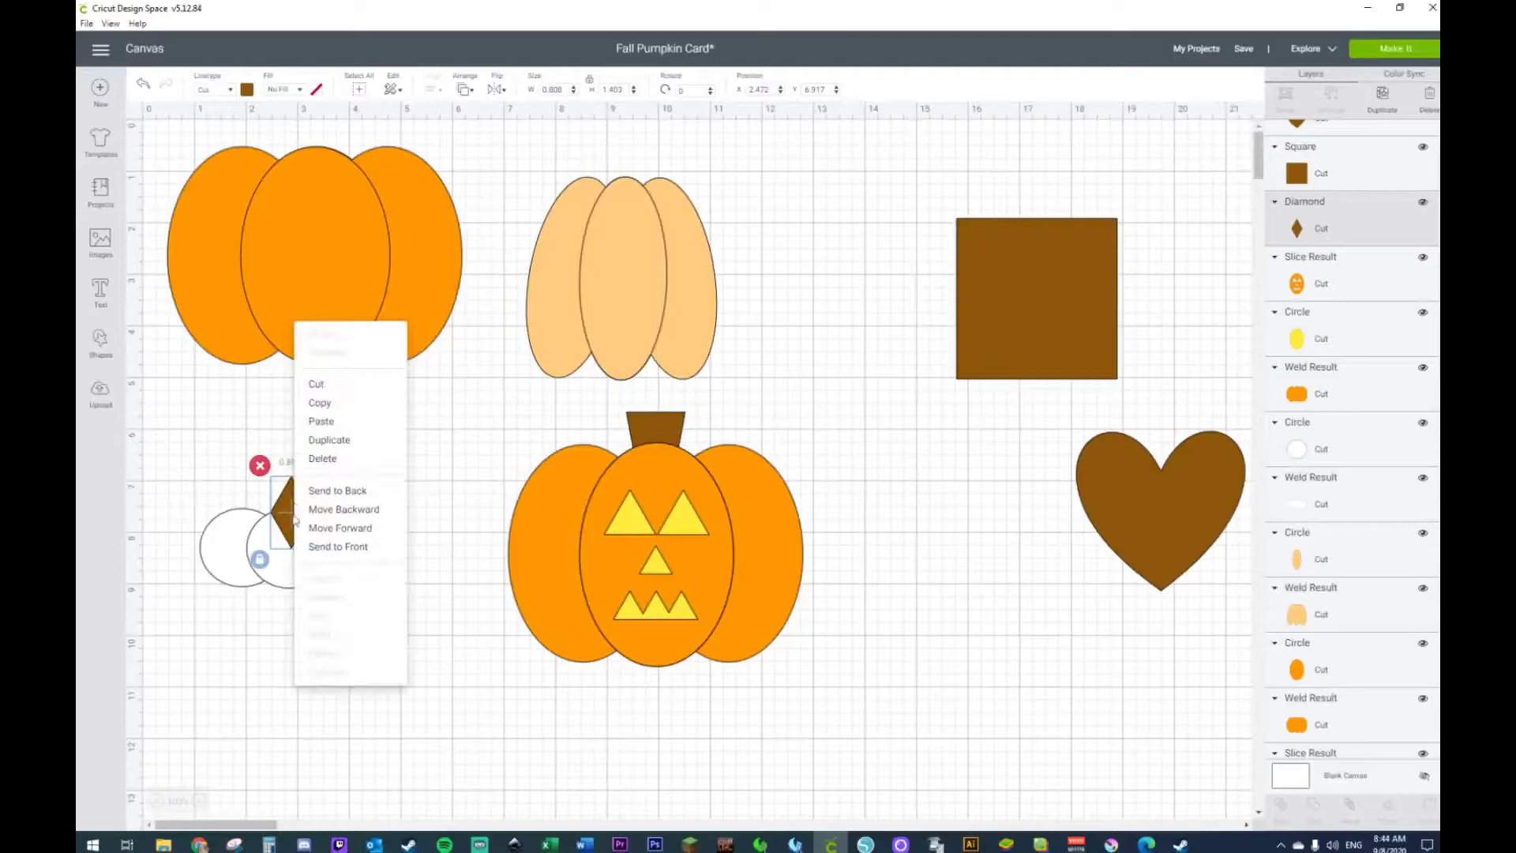
click(338, 492)
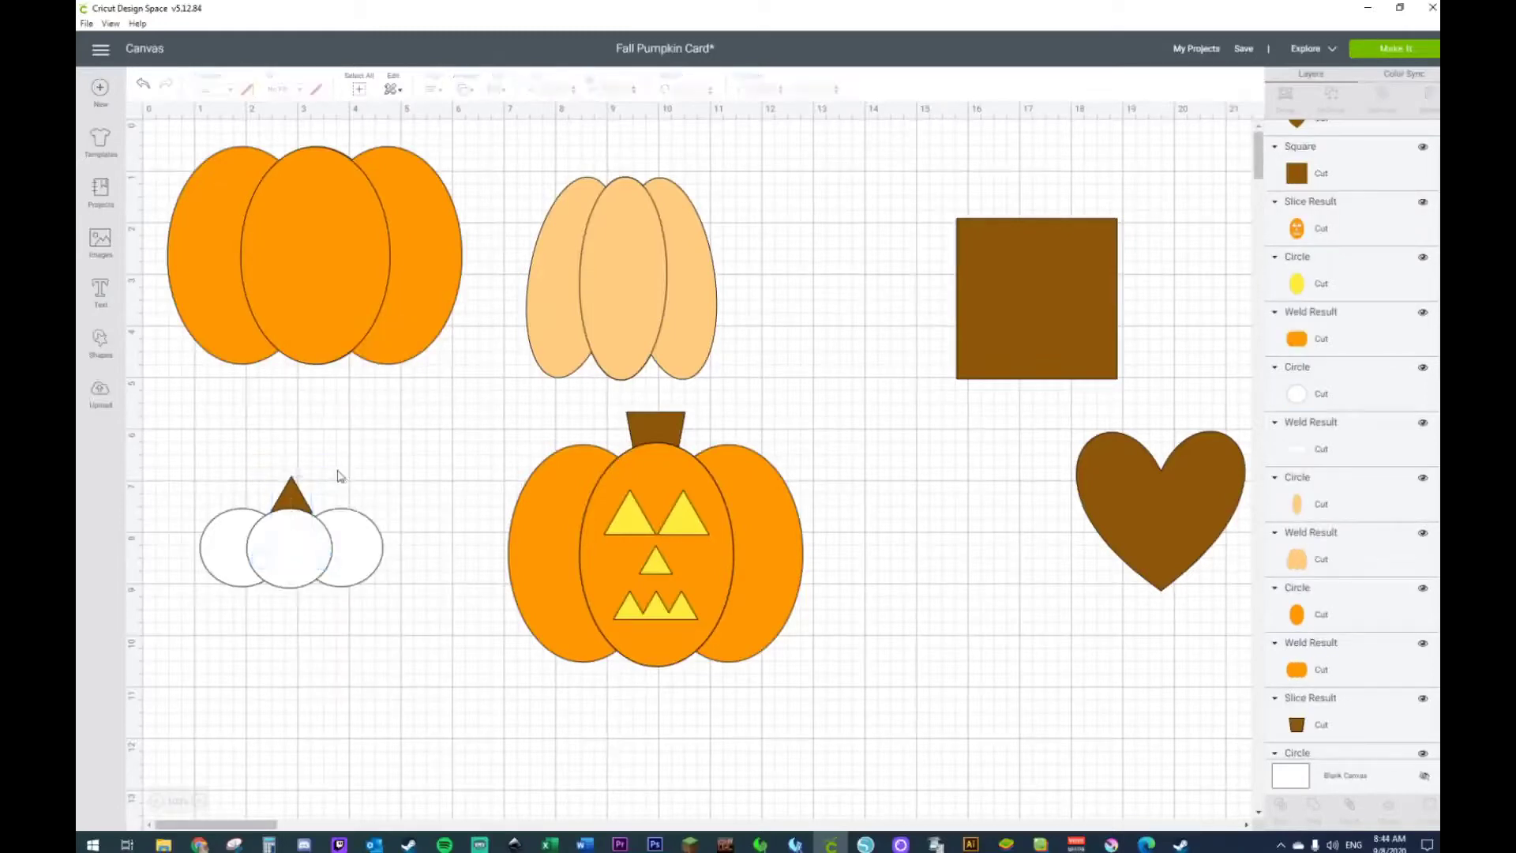
click(303, 504)
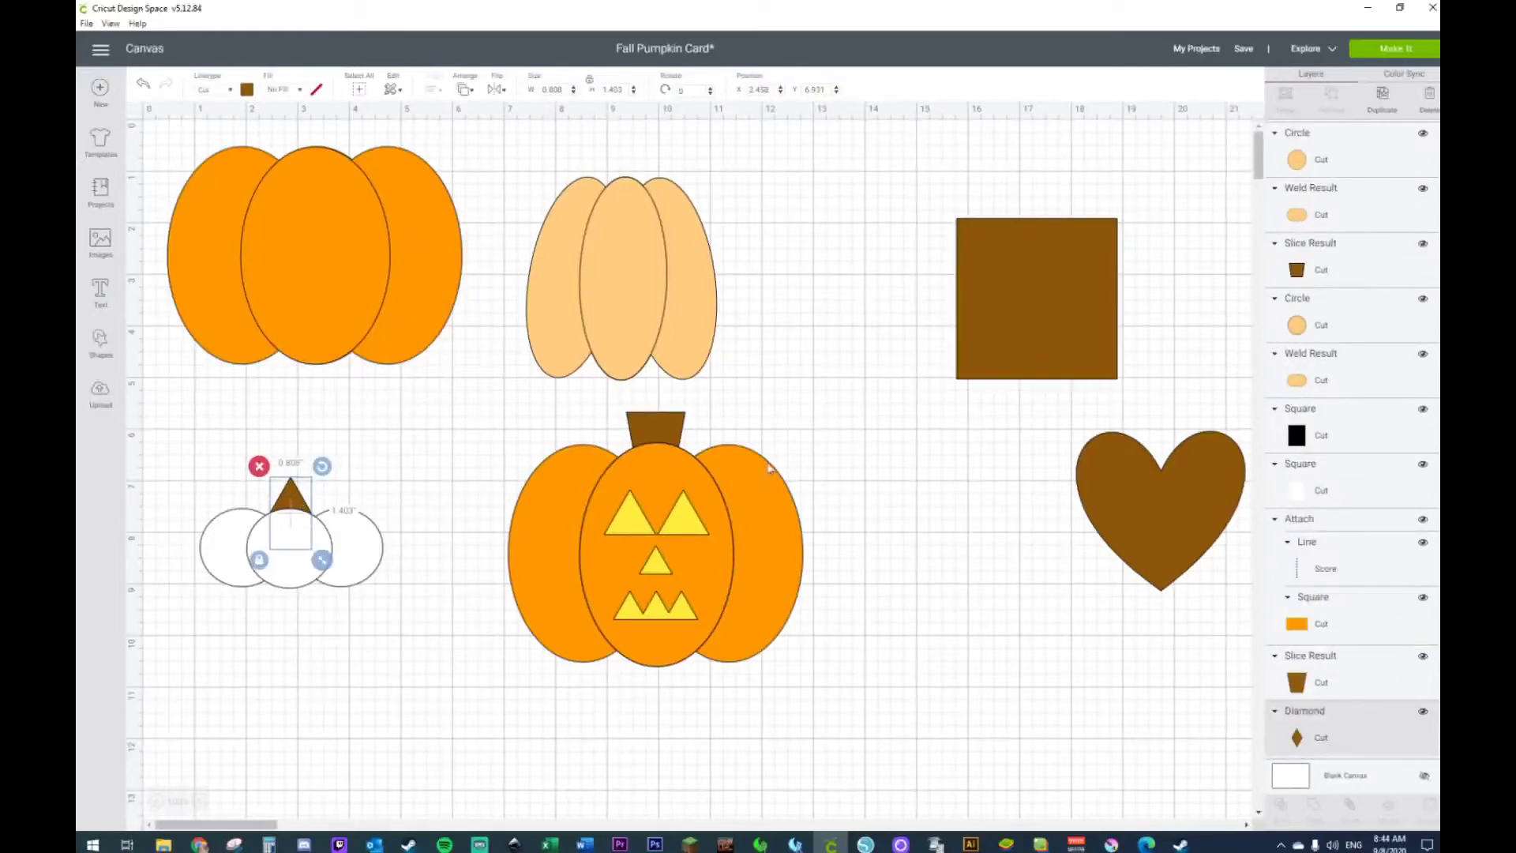
click(881, 397)
Reshape the brown square into a narrow upright rectangle about 0.43 by 1.11 inches
click(979, 363)
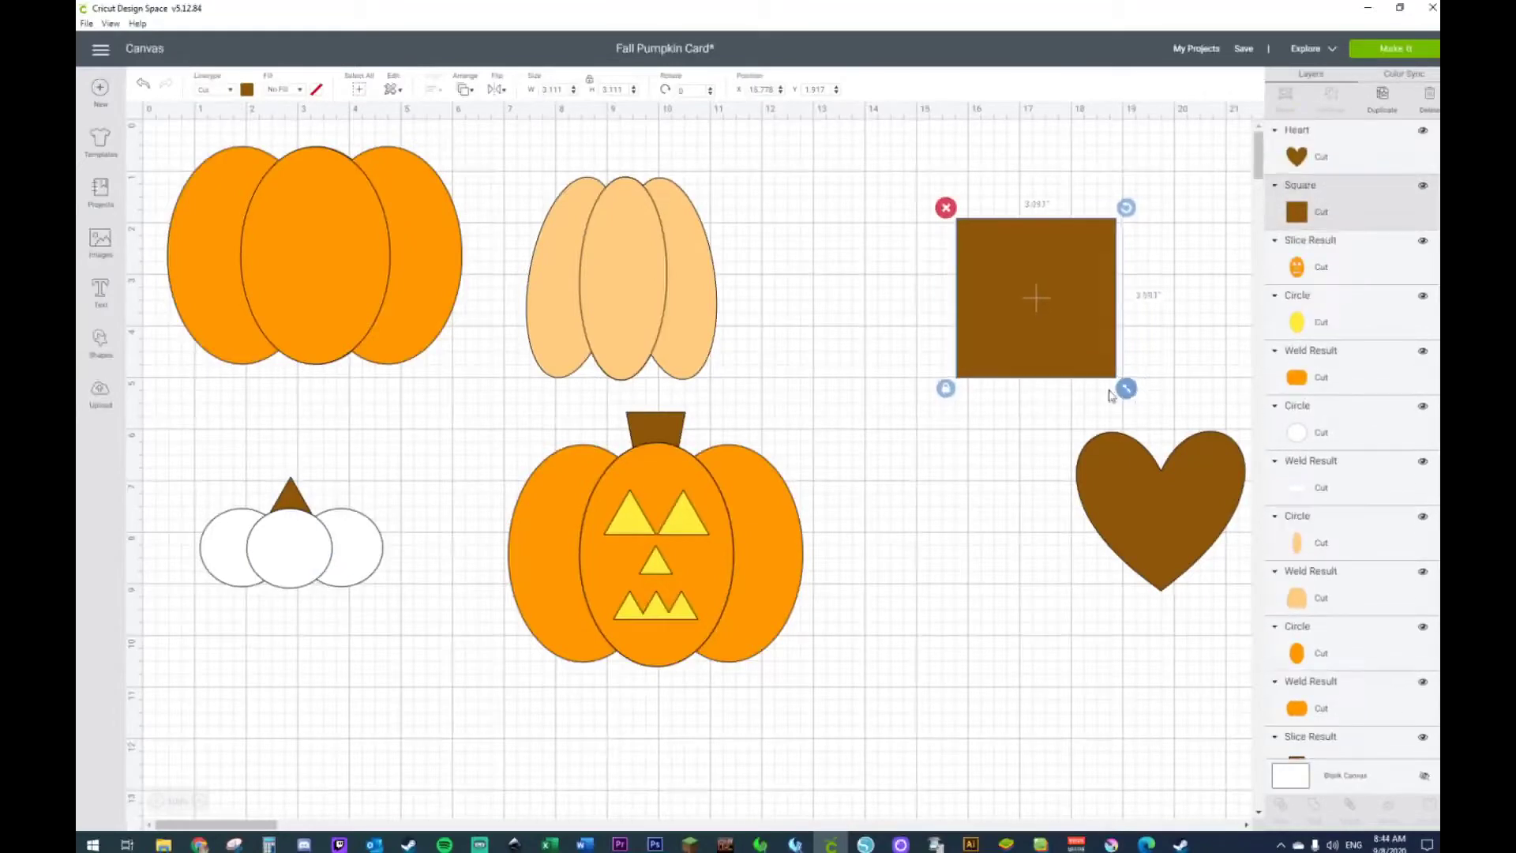
drag(1127, 388, 1009, 376)
click(945, 262)
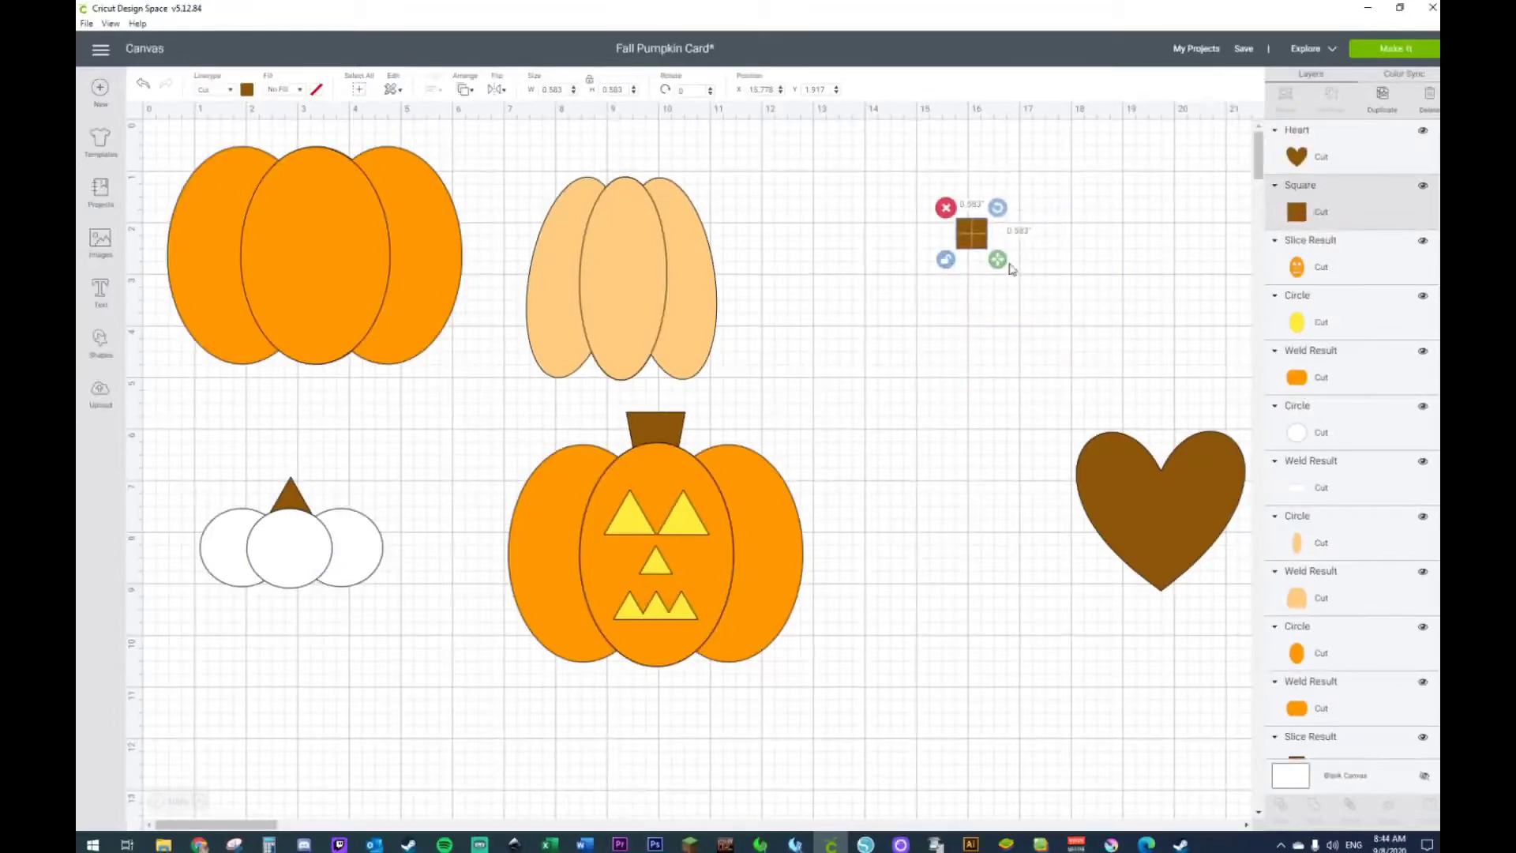
drag(997, 259, 989, 286)
click(932, 264)
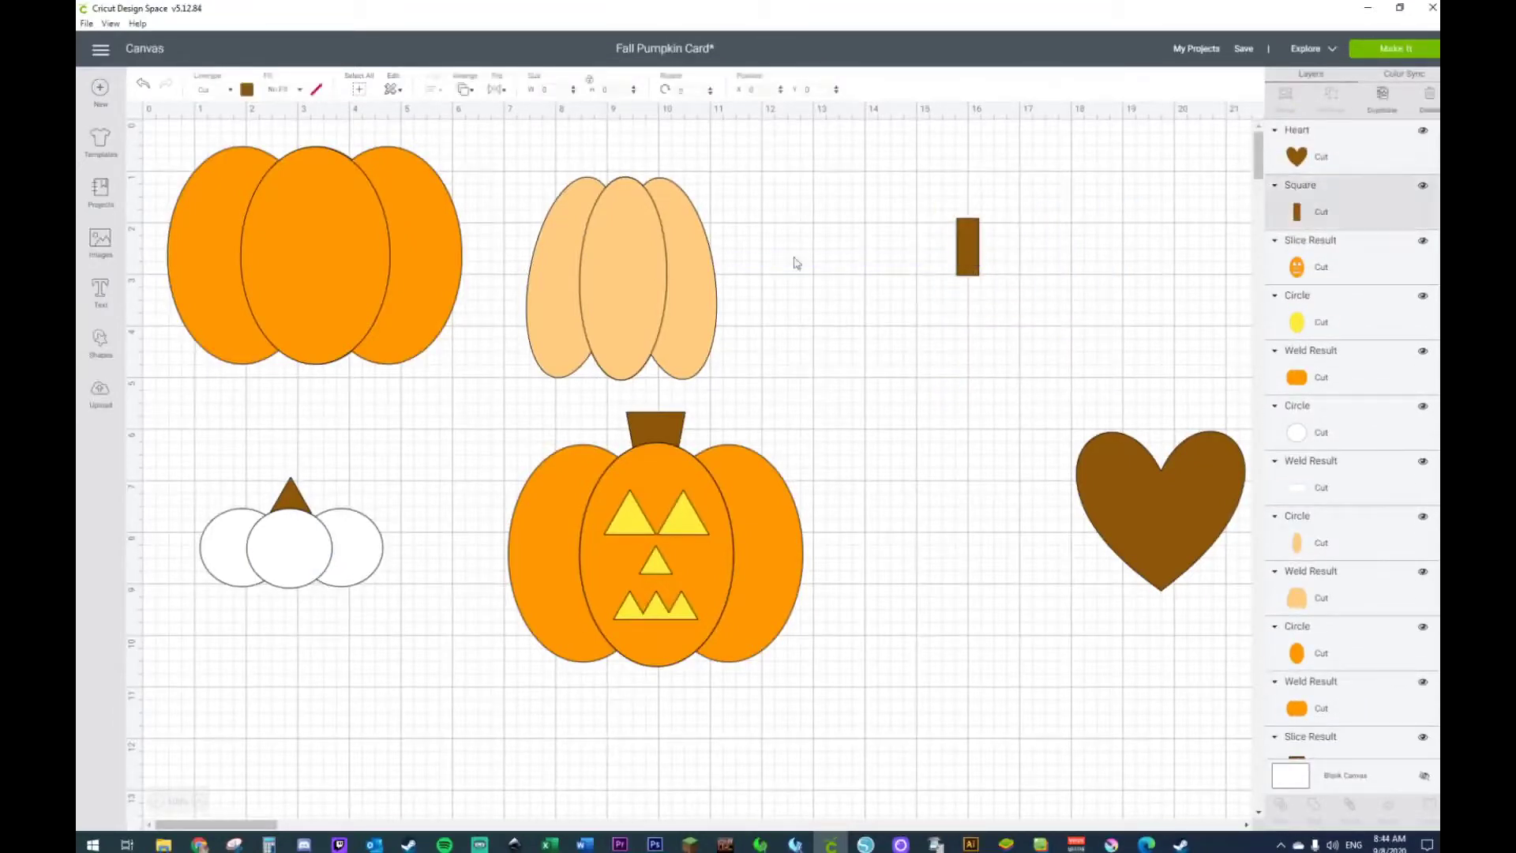
Place the narrow brown rectangle at the top of the peach pumpkin and send it to the back
drag(986, 277, 624, 178)
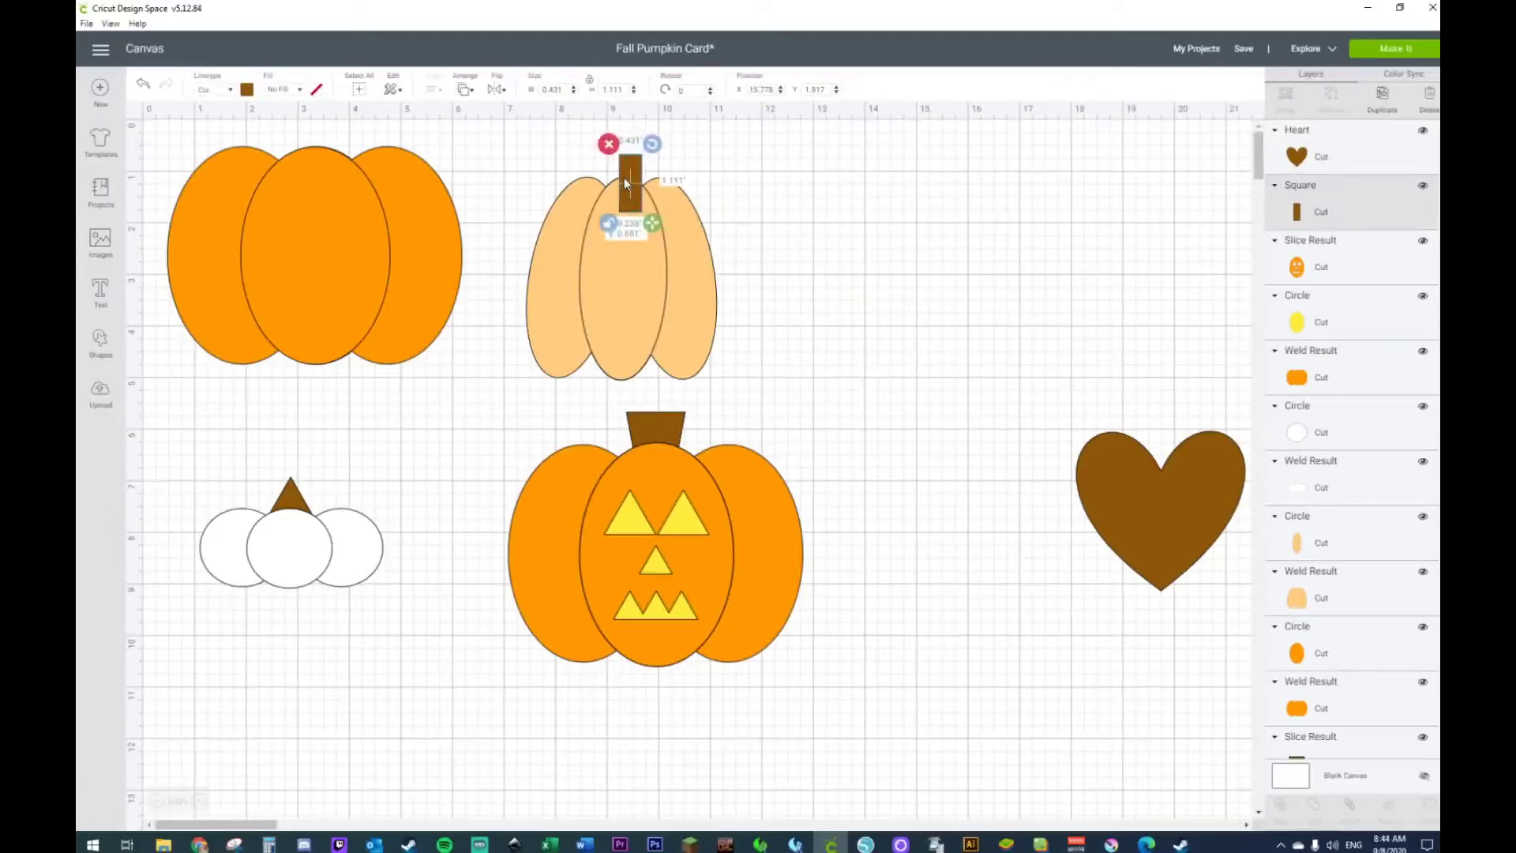
right_click(623, 173)
click(690, 345)
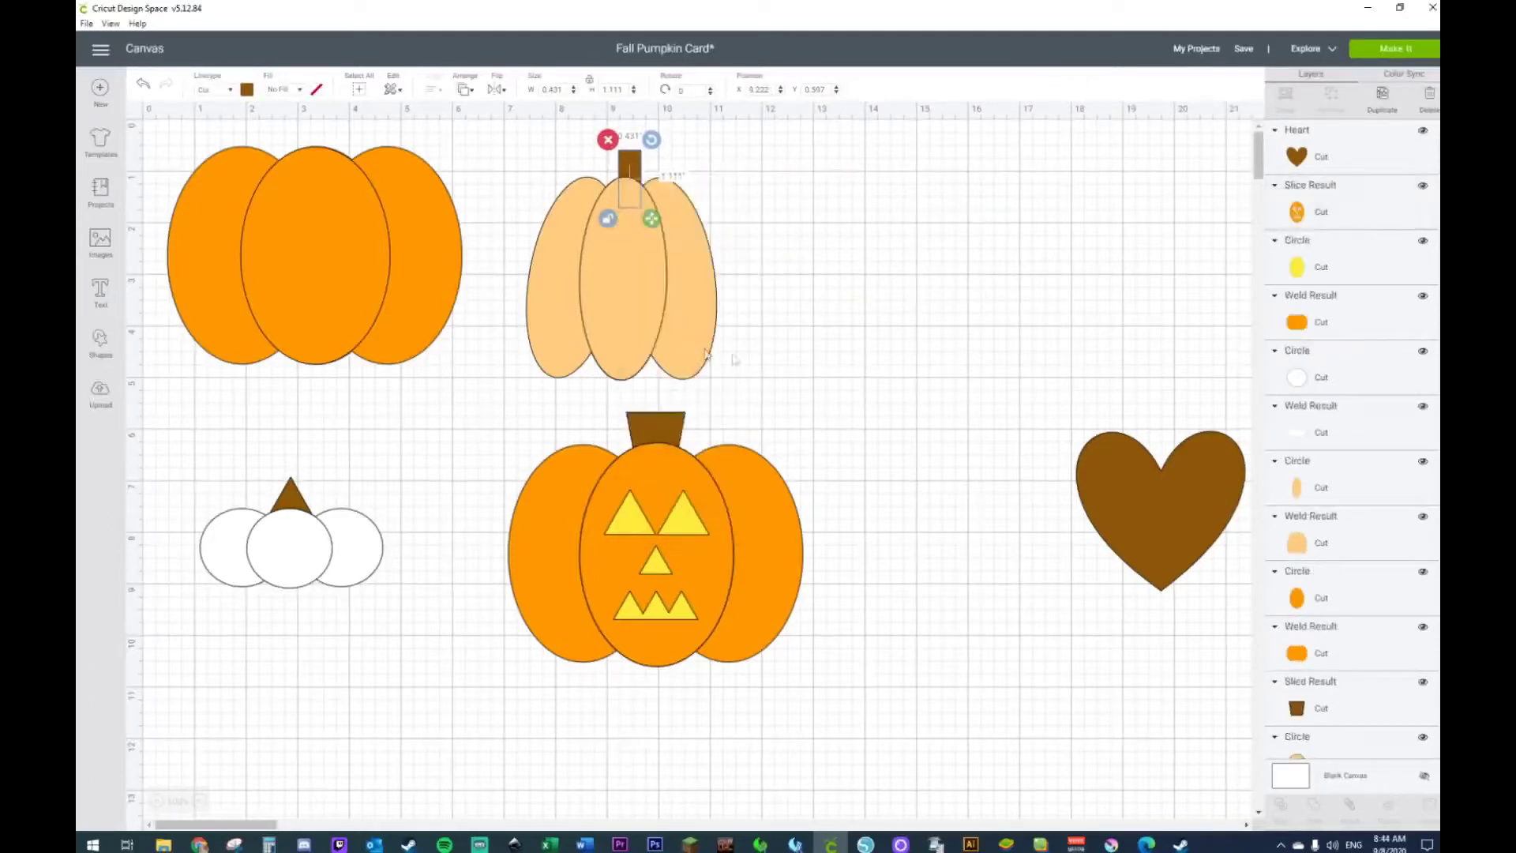
Lower the large plain orange pumpkin, place the brown heart over its top, and send the heart to the back
drag(1134, 518, 1105, 387)
click(461, 399)
mouse_move(461, 400)
mouse_down()
mouse_move(220, 232)
mouse_move(288, 299)
mouse_up()
drag(1108, 434, 333, 244)
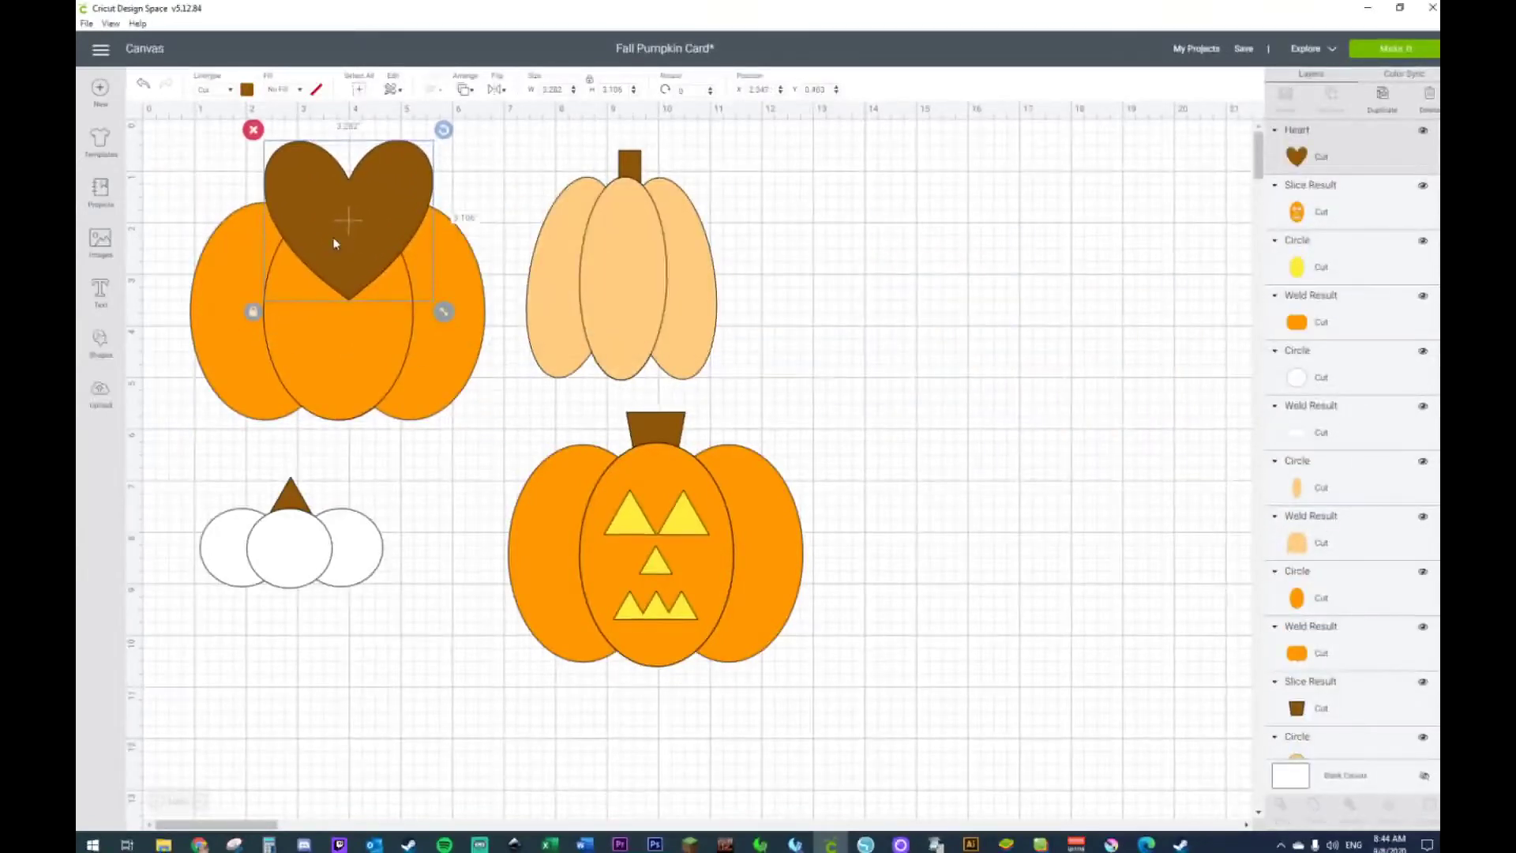
right_click(333, 241)
click(398, 409)
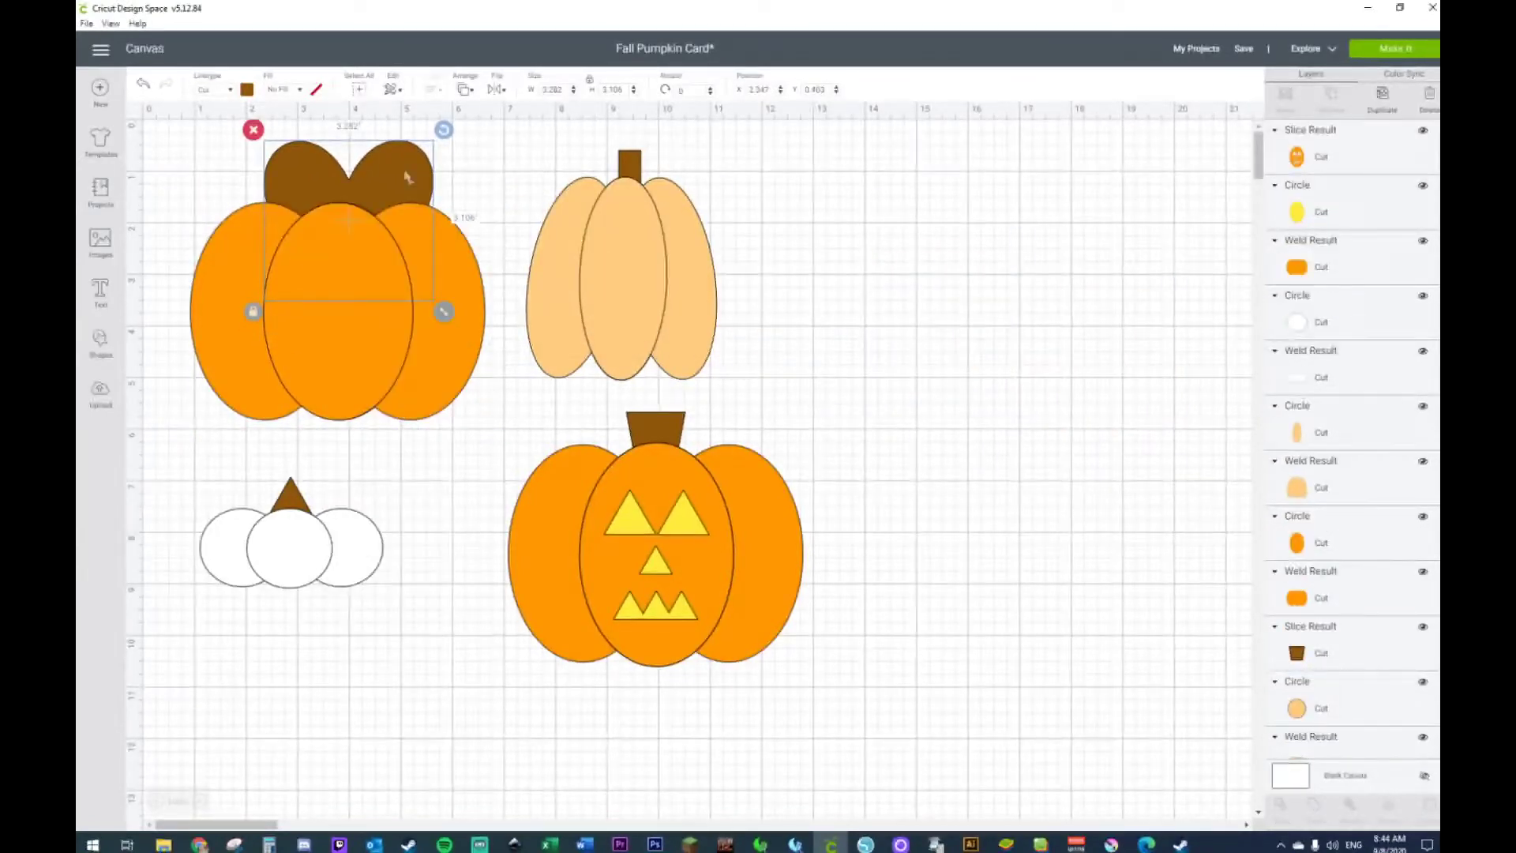
Enlarge the heart to about 4.4 by 3.6 inches and center it so its lobes peek out behind the orange pumpkin
mouse_move(444, 312)
mouse_down()
mouse_move(419, 289)
mouse_move(466, 332)
mouse_up()
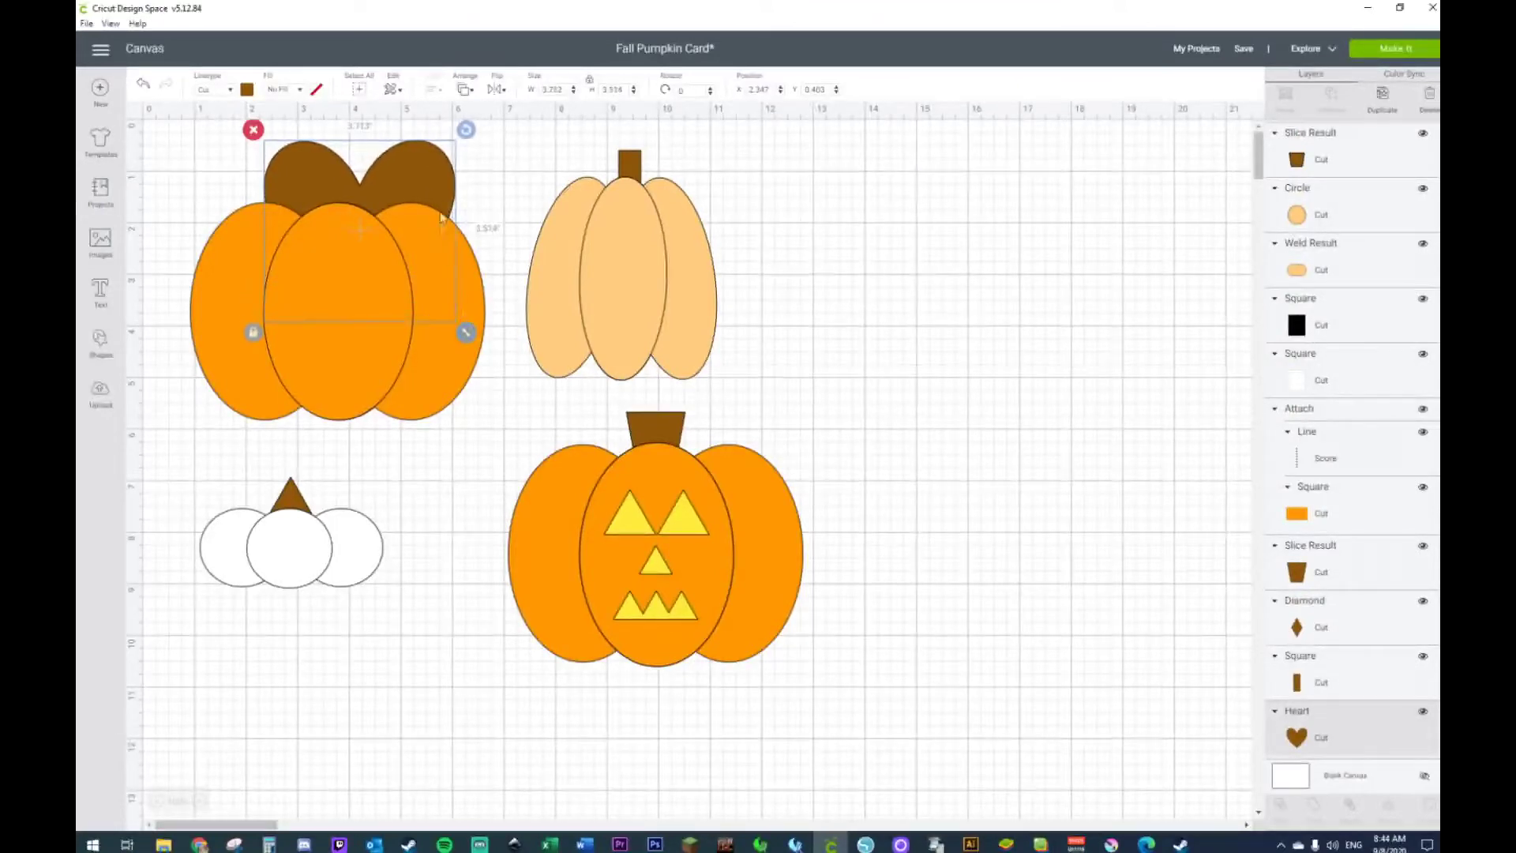
drag(425, 167, 409, 191)
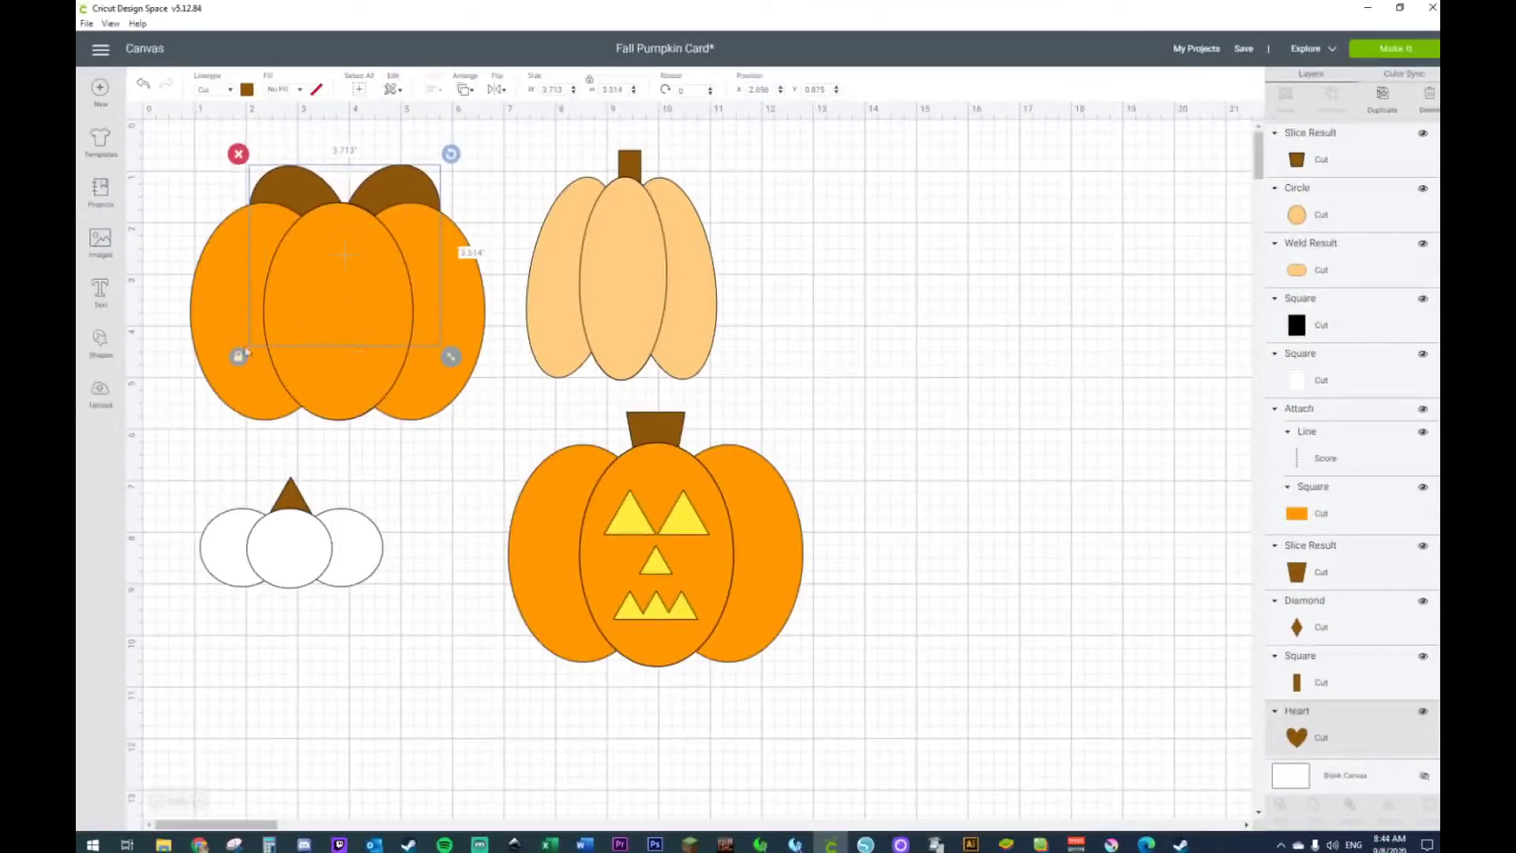
drag(452, 357, 486, 363)
drag(430, 181, 409, 190)
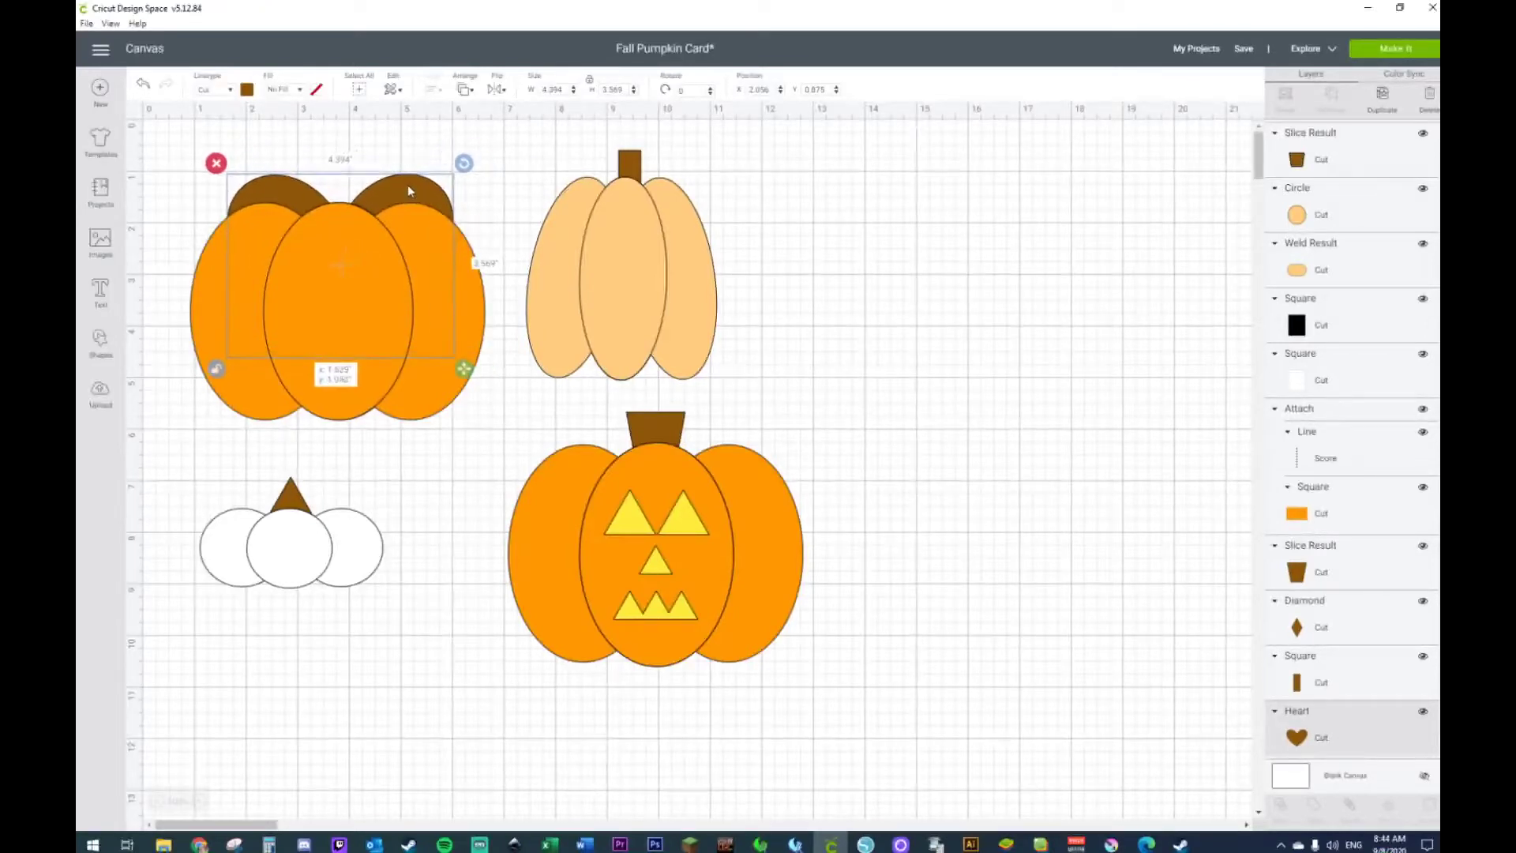
Recolor the heart behind the large pumpkin the same orange as the pumpkin
click(247, 90)
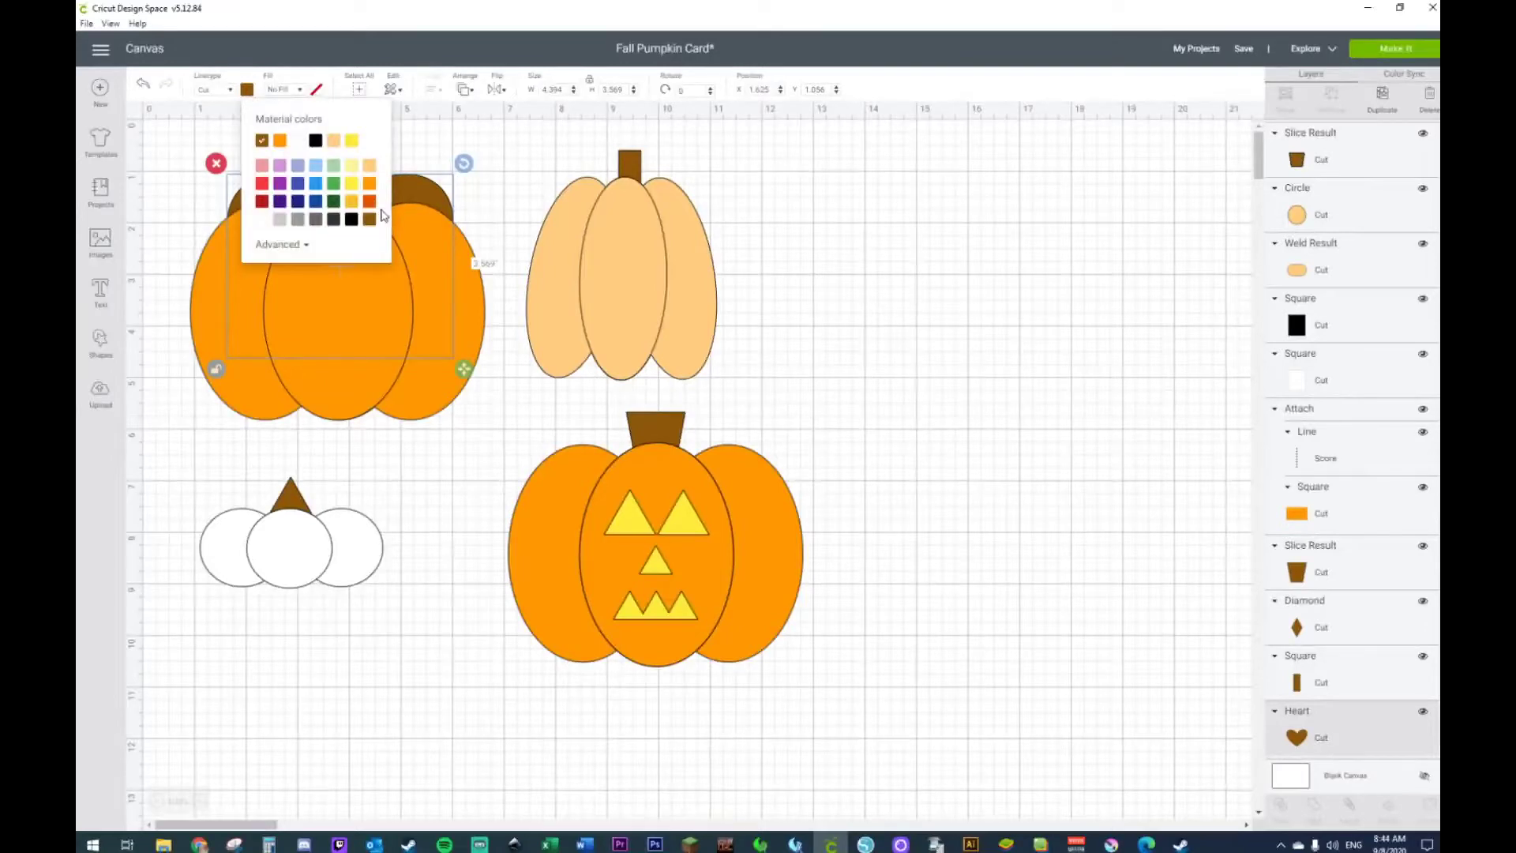
click(373, 188)
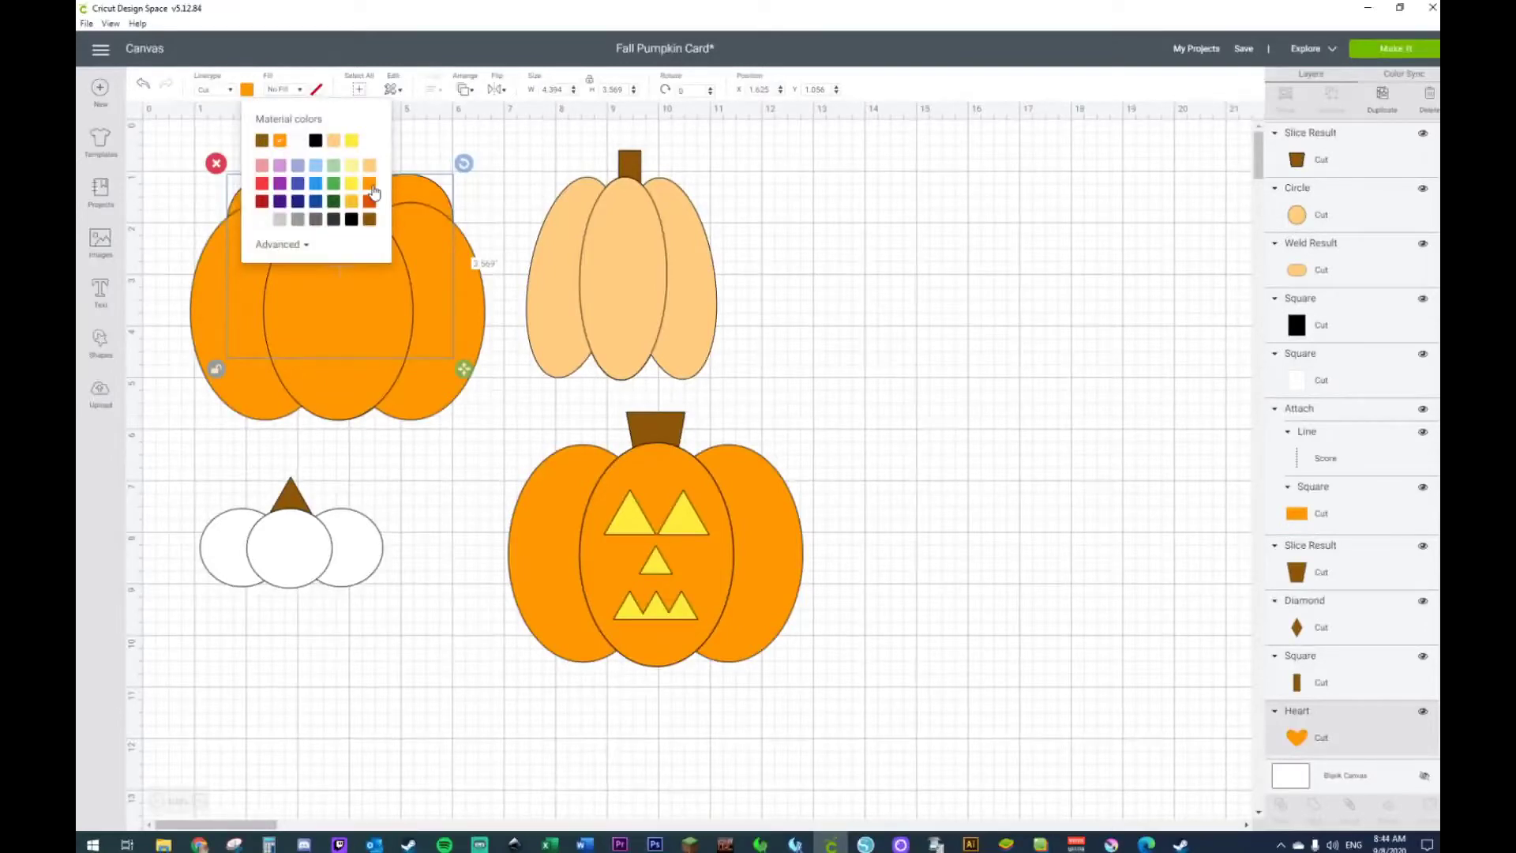
click(979, 237)
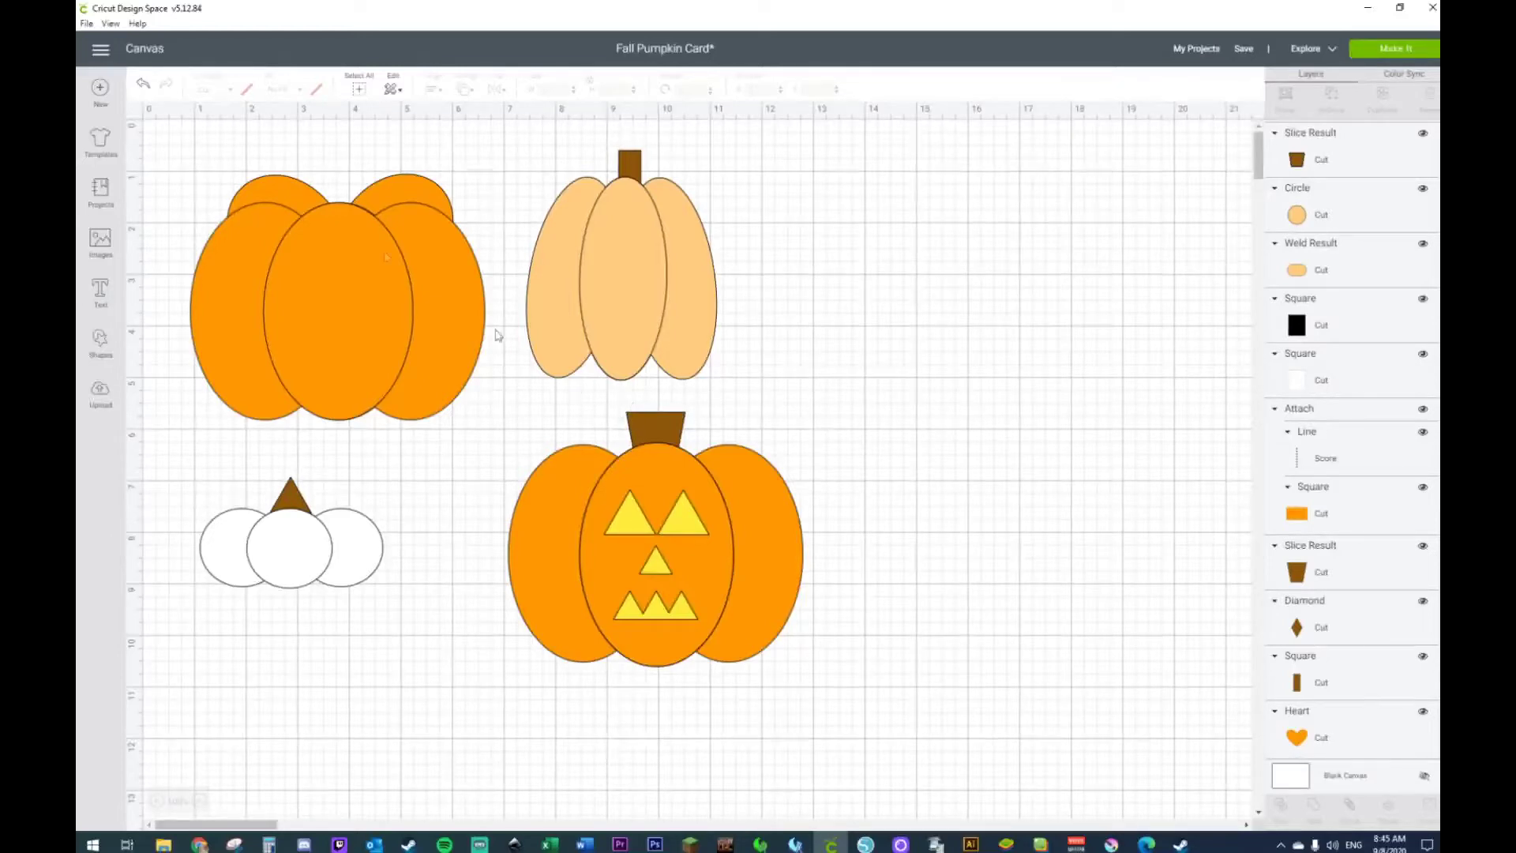
Duplicate the jack-o'-lantern's stem and place the copy at the top center of the plain orange pumpkin
click(673, 419)
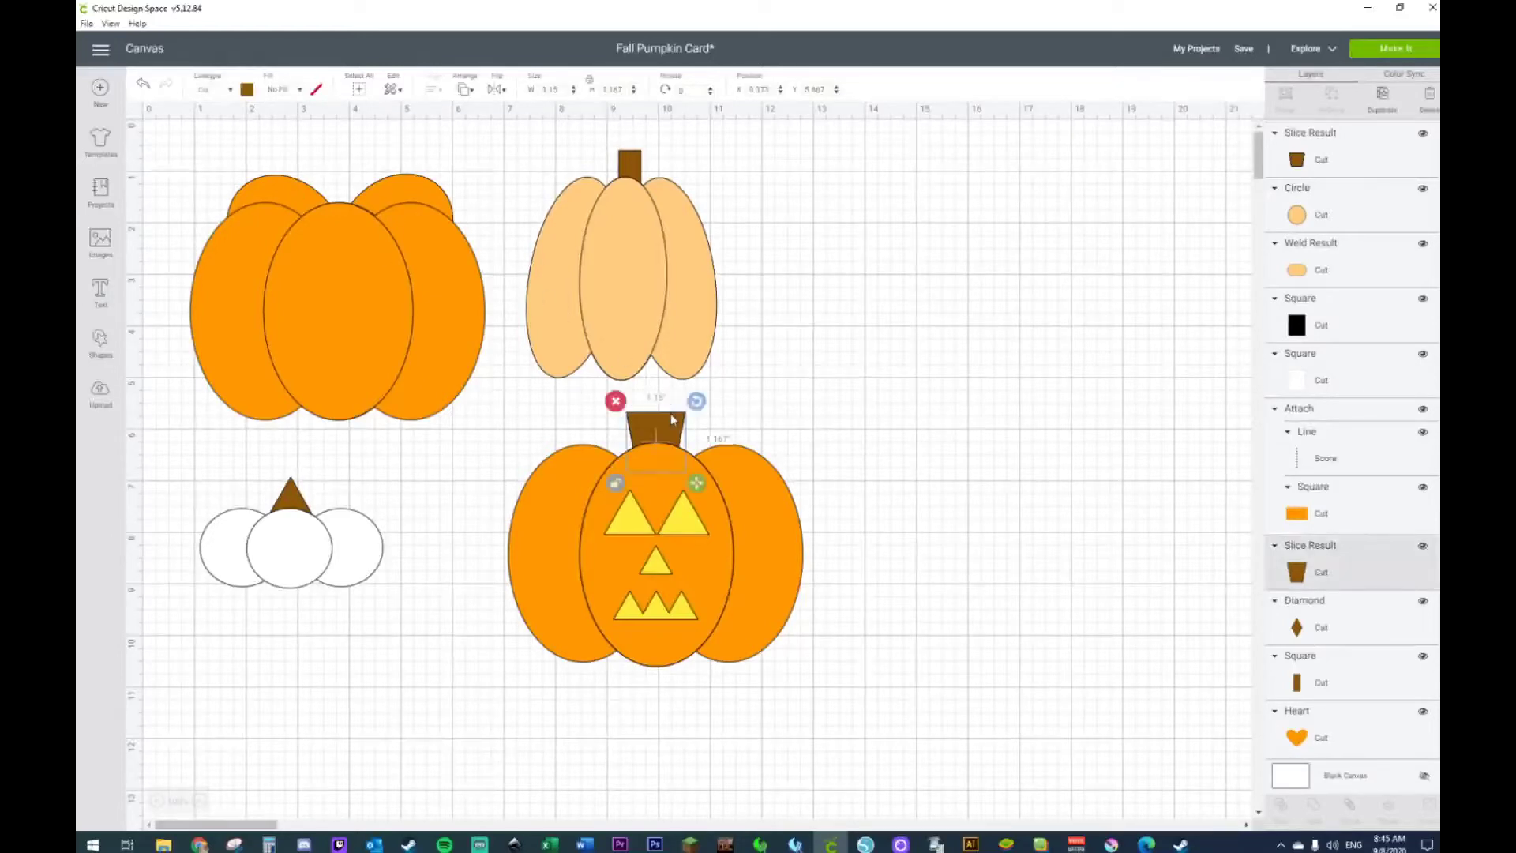
key(ctrl+d)
drag(671, 470, 339, 195)
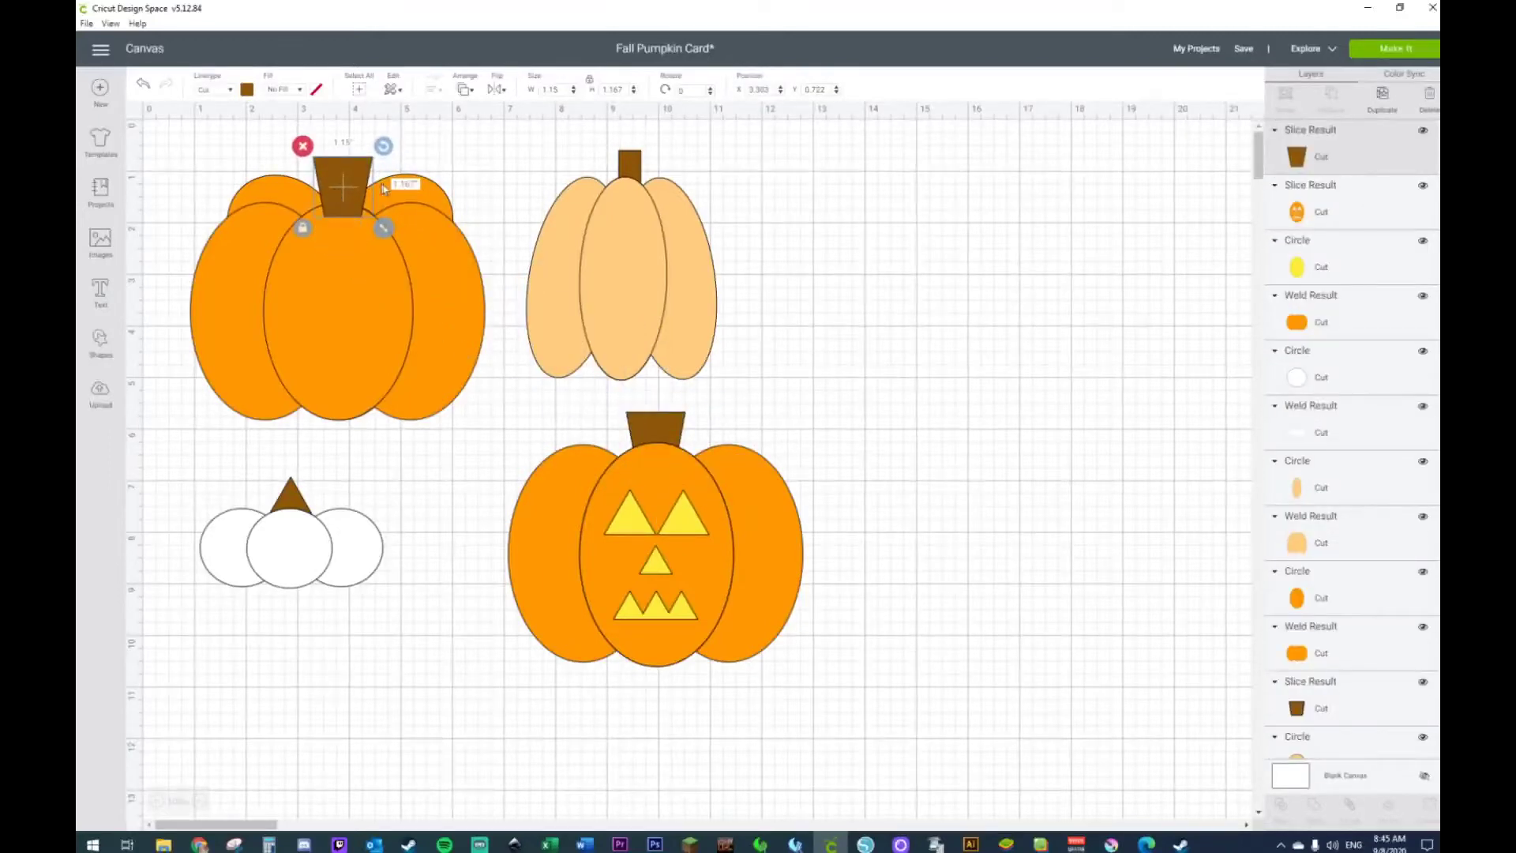
click(393, 179)
click(347, 190)
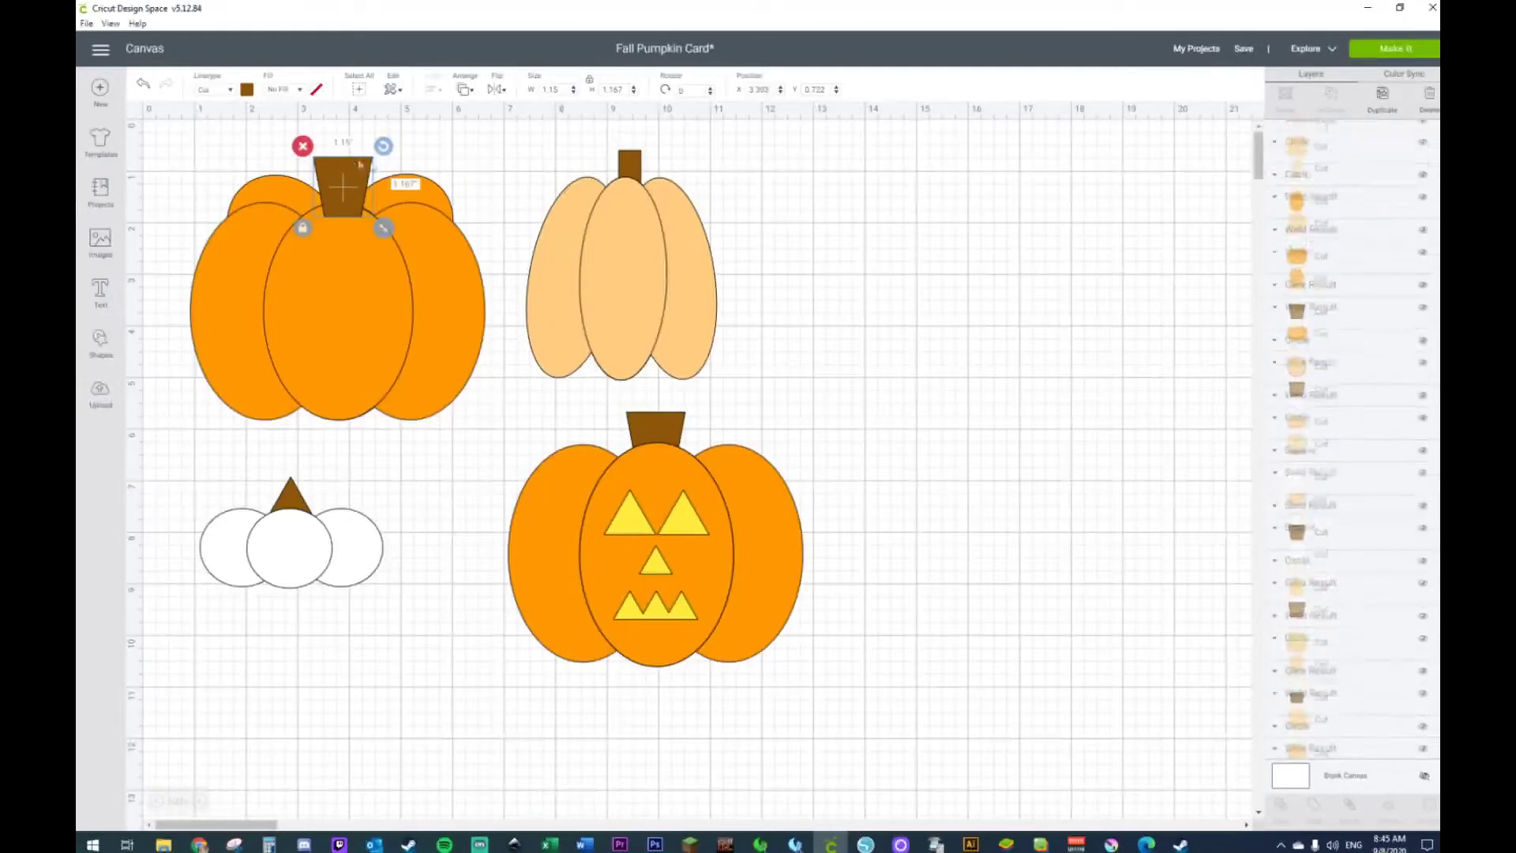
shift+click(419, 184)
right_click(420, 187)
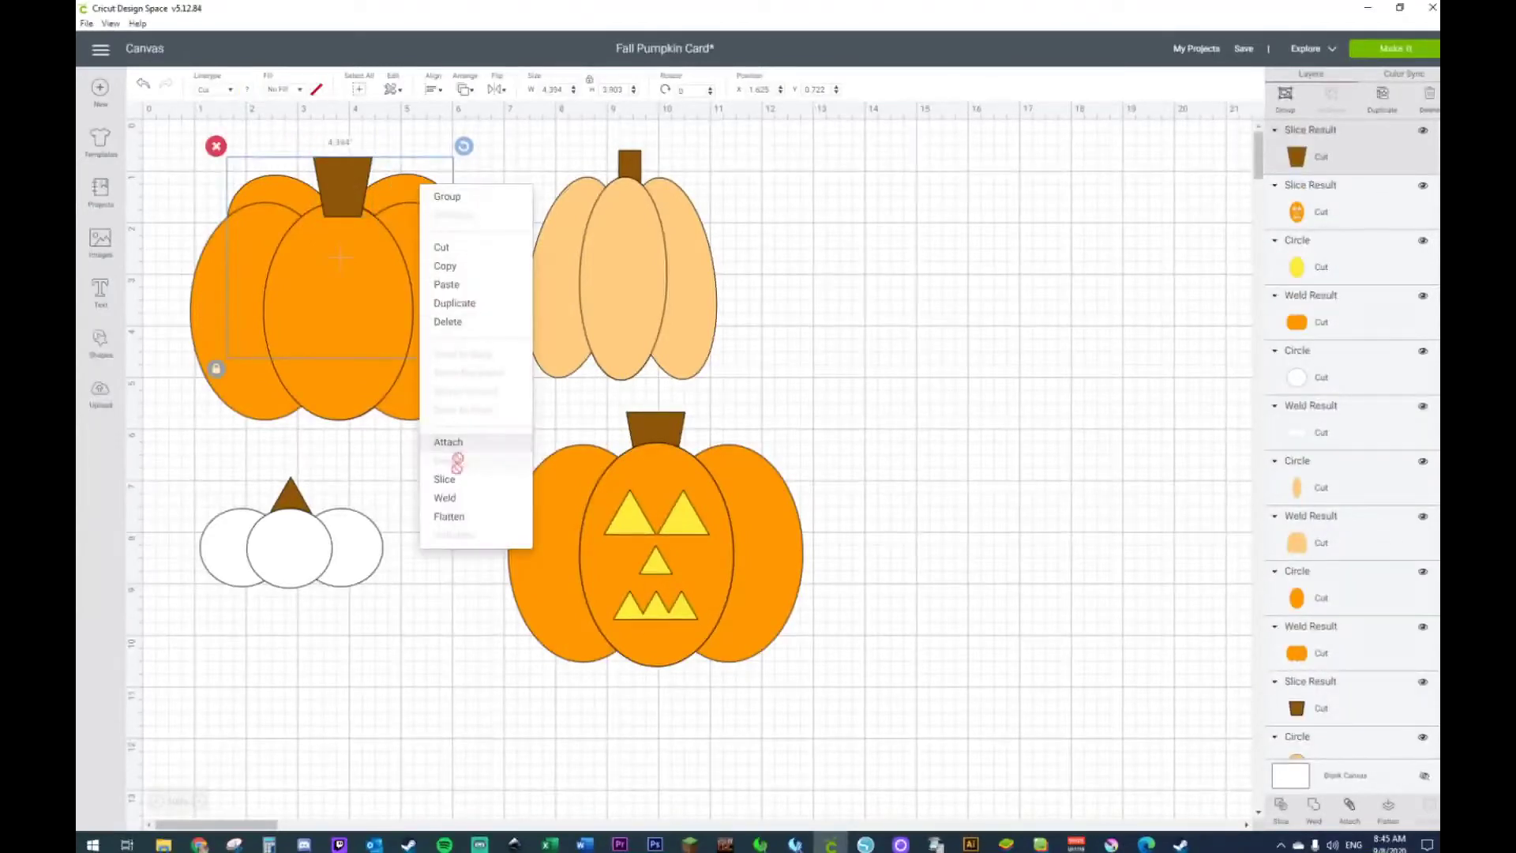
click(901, 371)
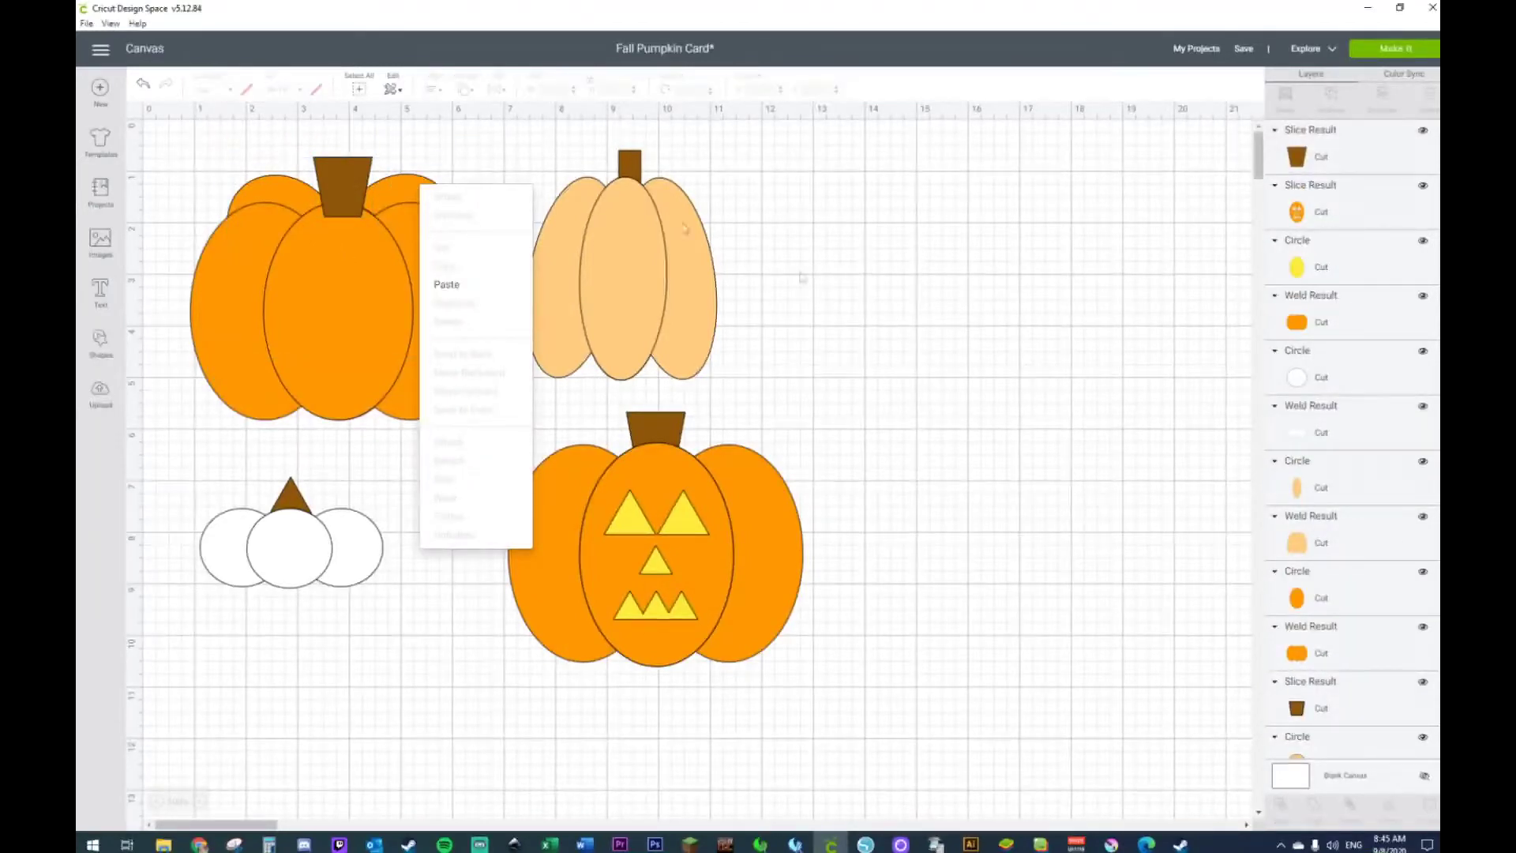
Send the plain orange pumpkin's stem to the back, followed by the orange heart so it lies behind the stem
click(344, 172)
right_click(345, 172)
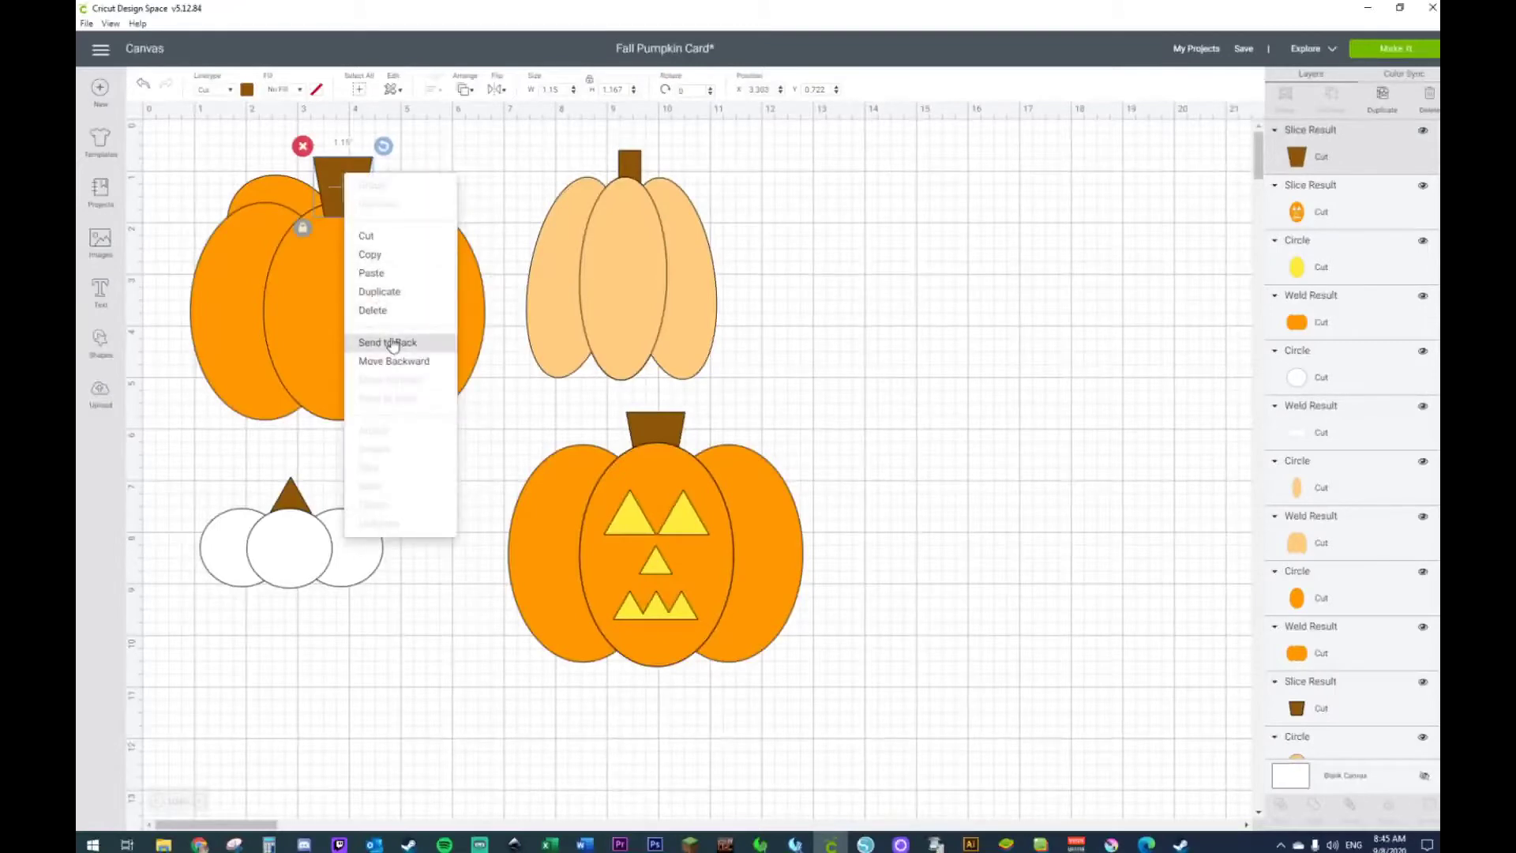
click(393, 343)
click(427, 178)
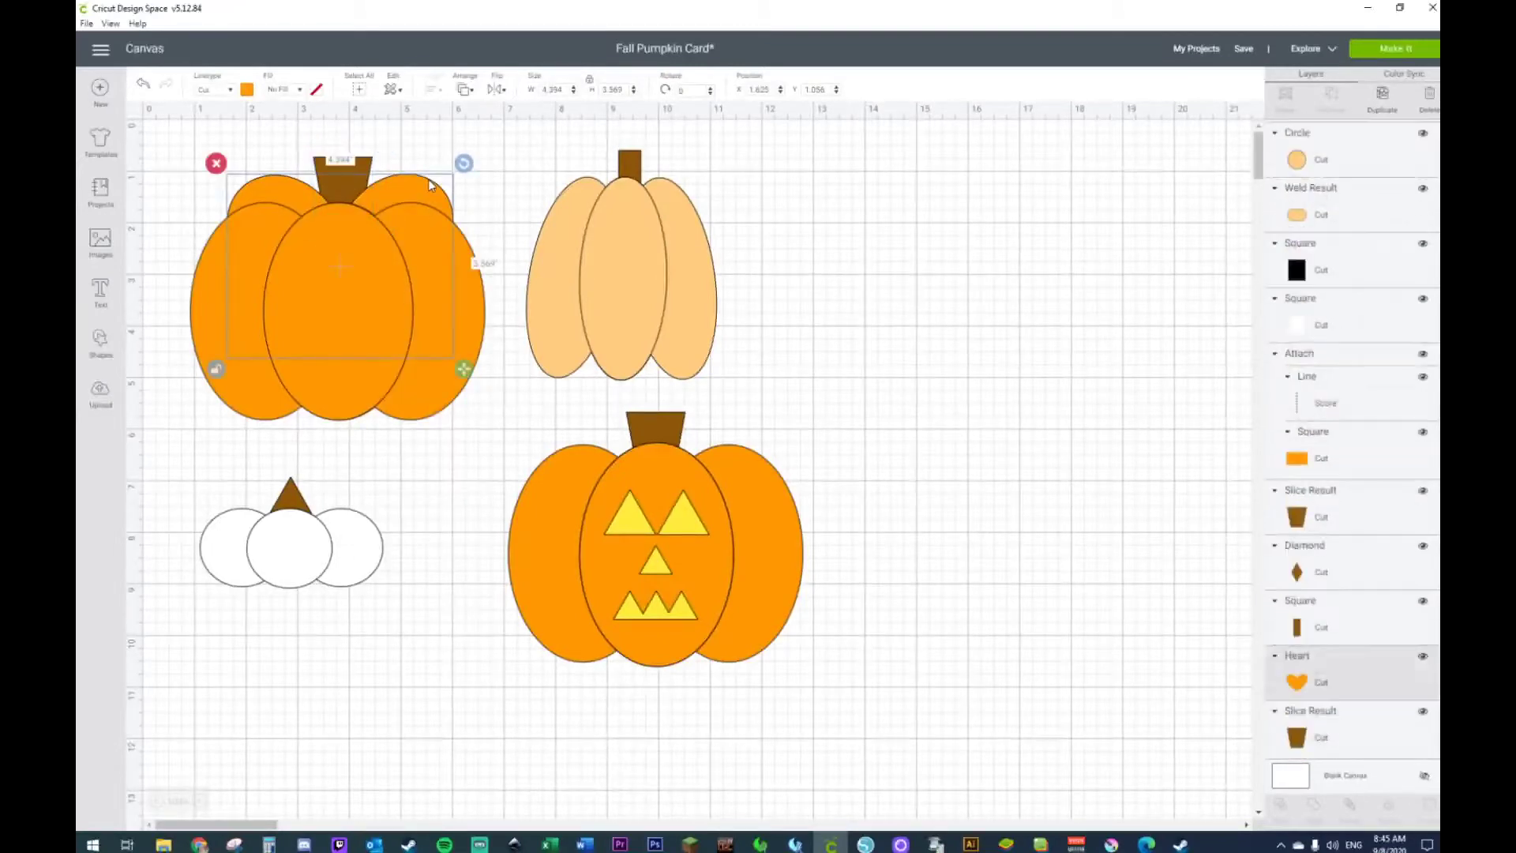
right_click(428, 179)
click(494, 355)
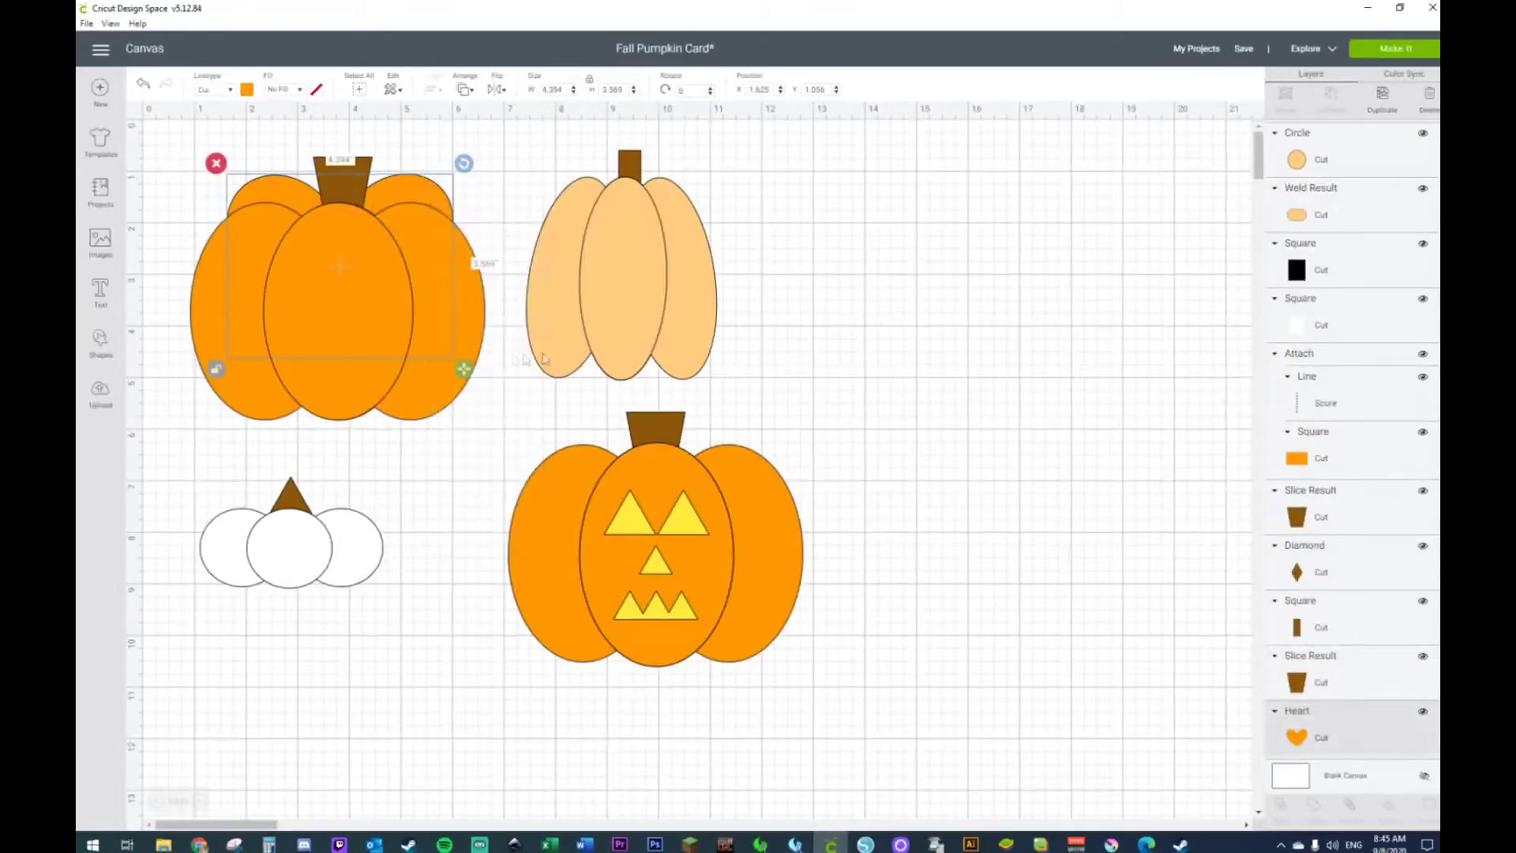
click(1027, 348)
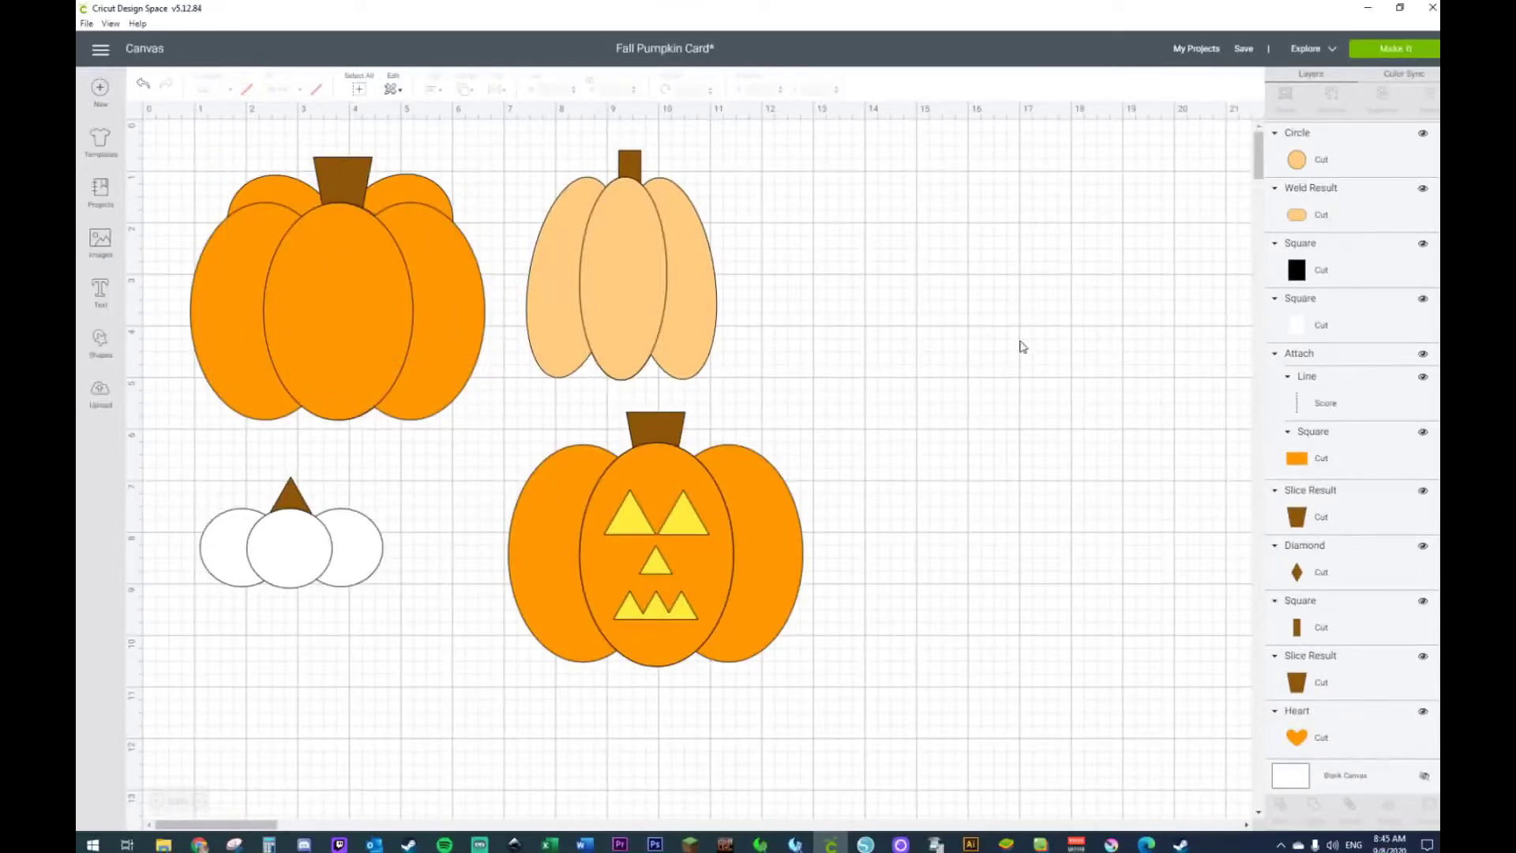
Enlarge the orange heart to about 4.63 by 3.93 inches and recenter it behind the pumpkin
click(416, 186)
drag(463, 372, 475, 386)
drag(425, 192, 417, 196)
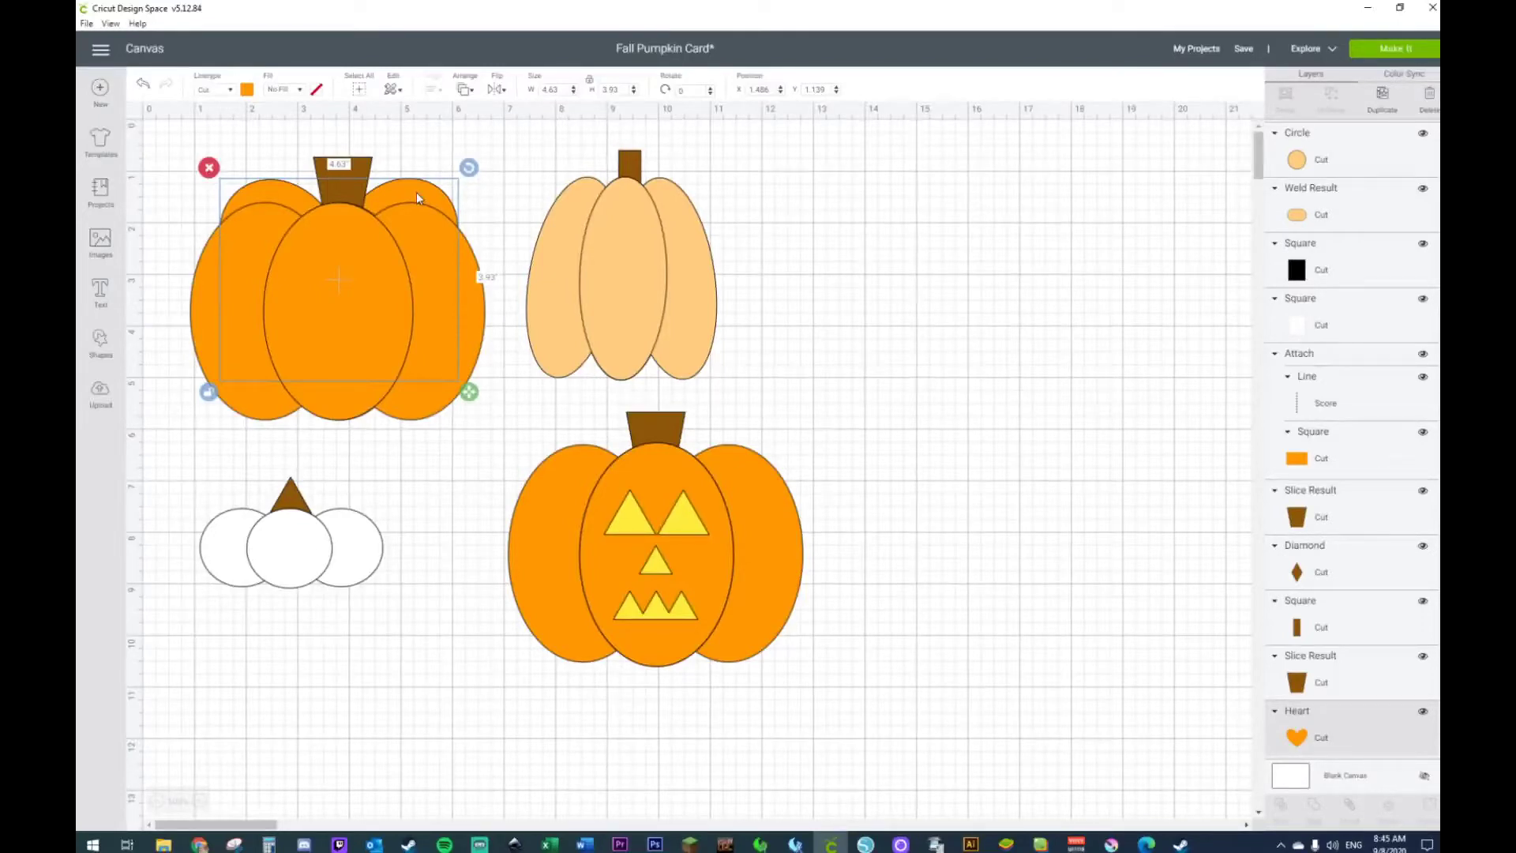
click(938, 230)
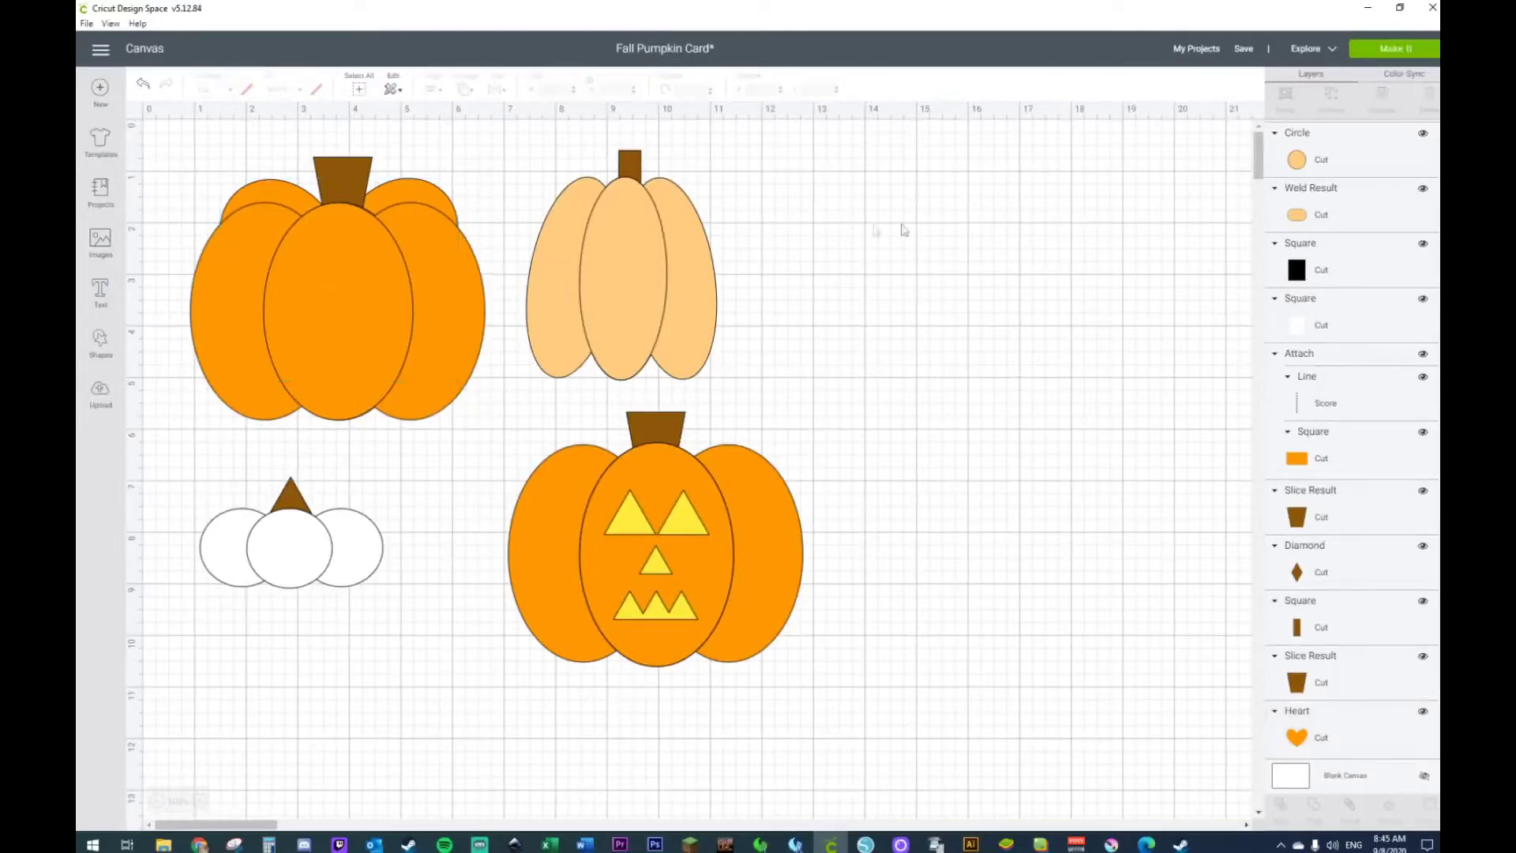
Move the plain orange pumpkin with its stem to the empty canvas area, and delete the heart and the other three pumpkins
click(246, 300)
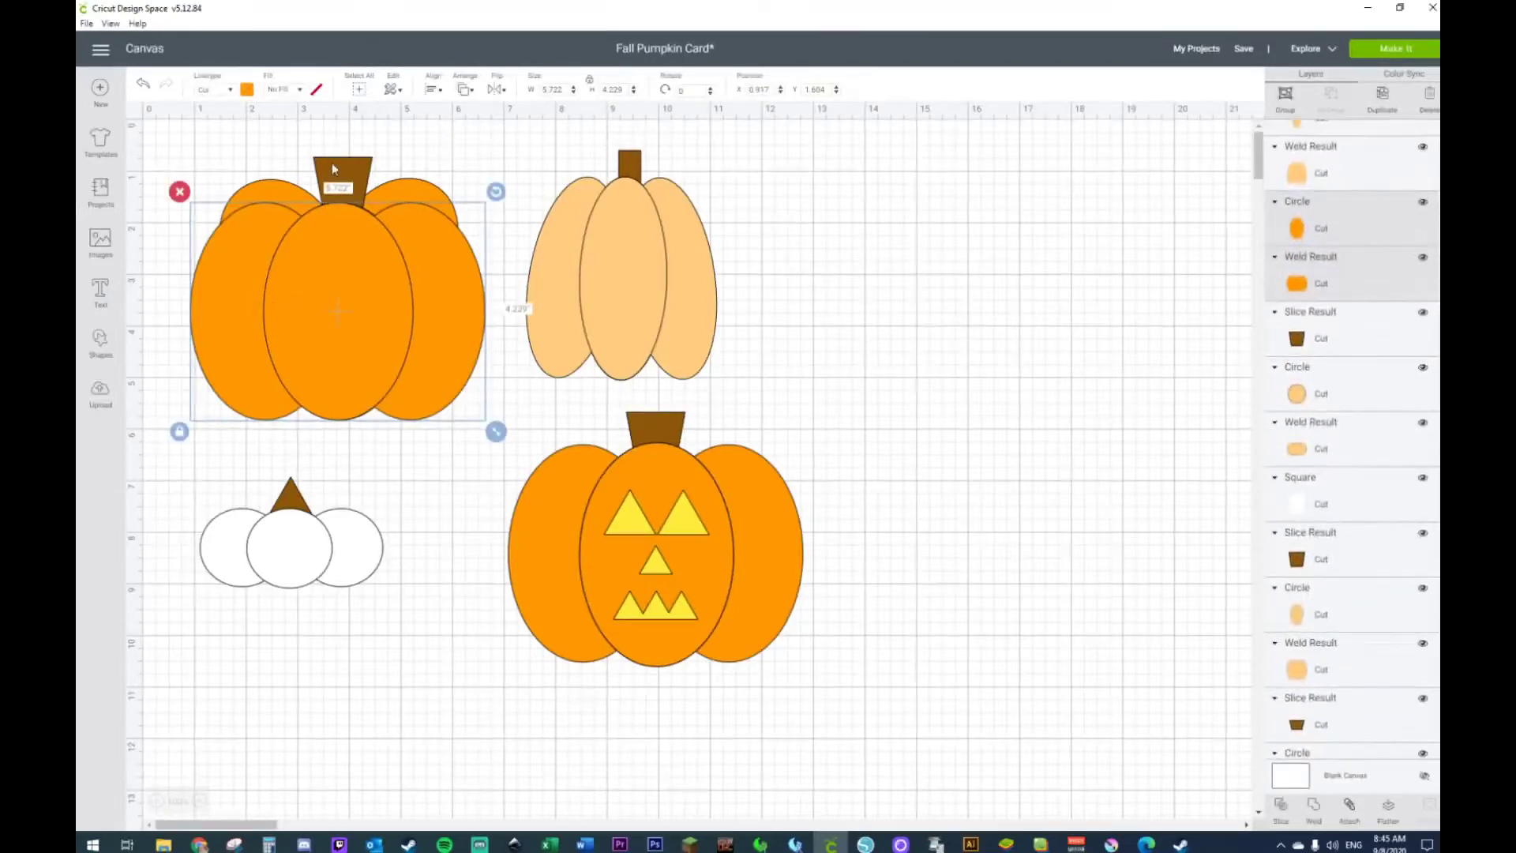
drag(294, 312, 1011, 310)
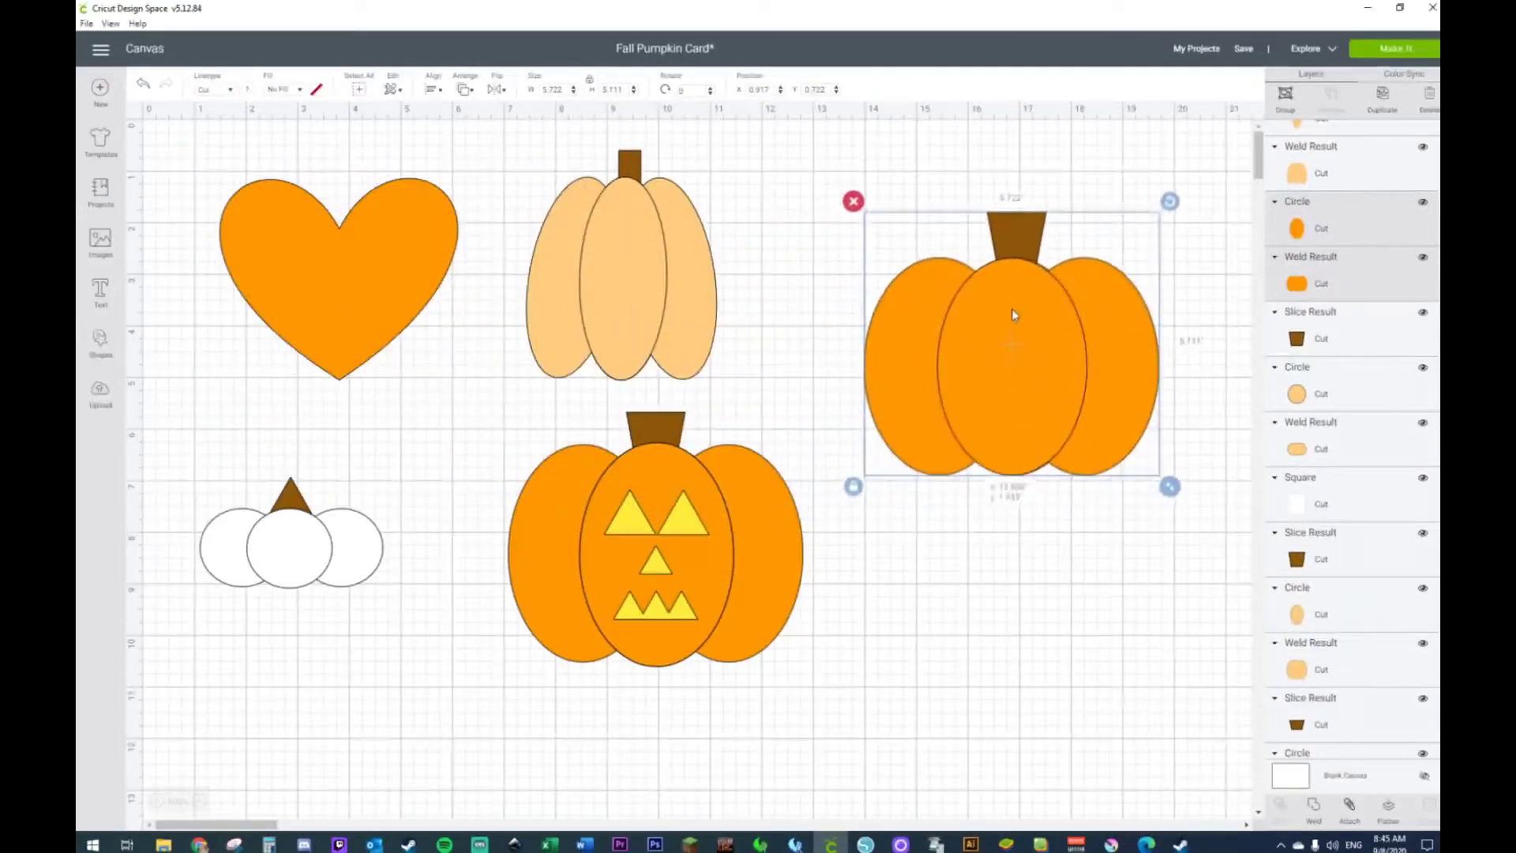
drag(186, 149, 796, 710)
key(Delete)
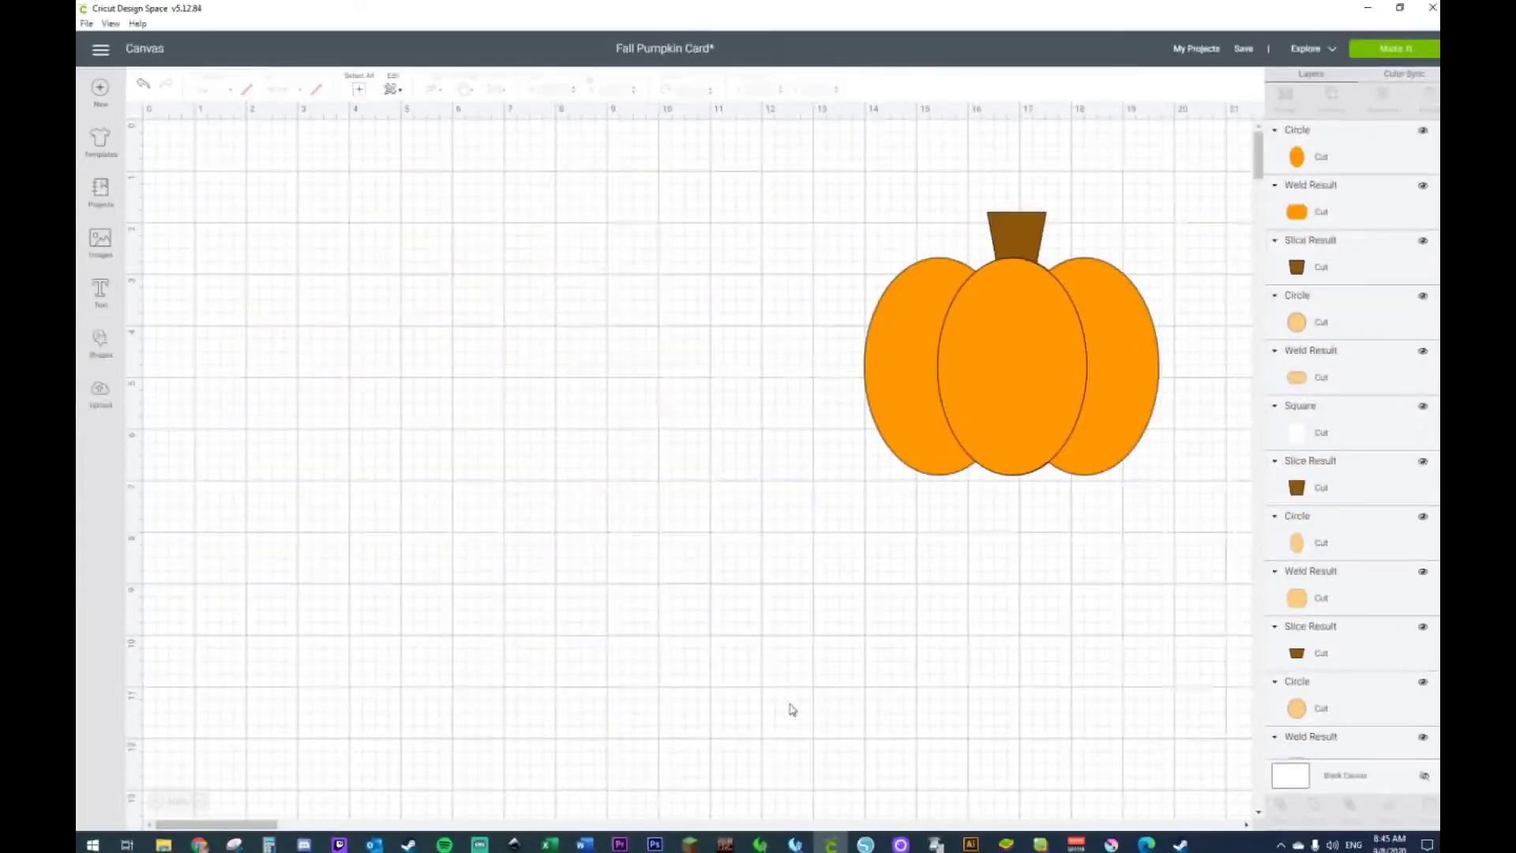
Duplicate the orange pumpkin with its stem, place the copy below the card, and shrink it to about 4.06 by 3.42 inches
drag(221, 826, 303, 828)
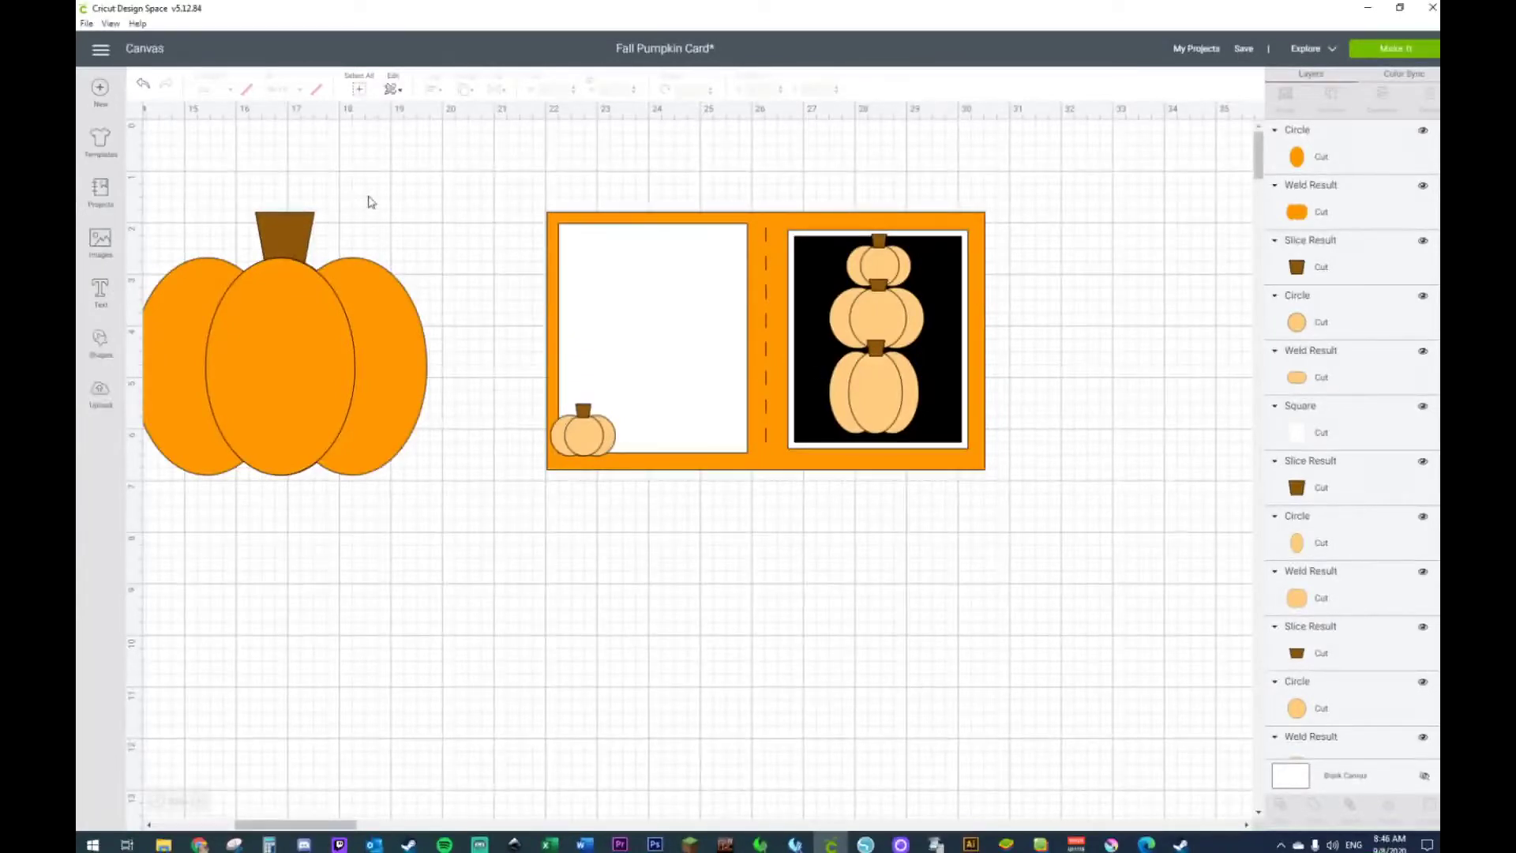
drag(403, 188, 196, 470)
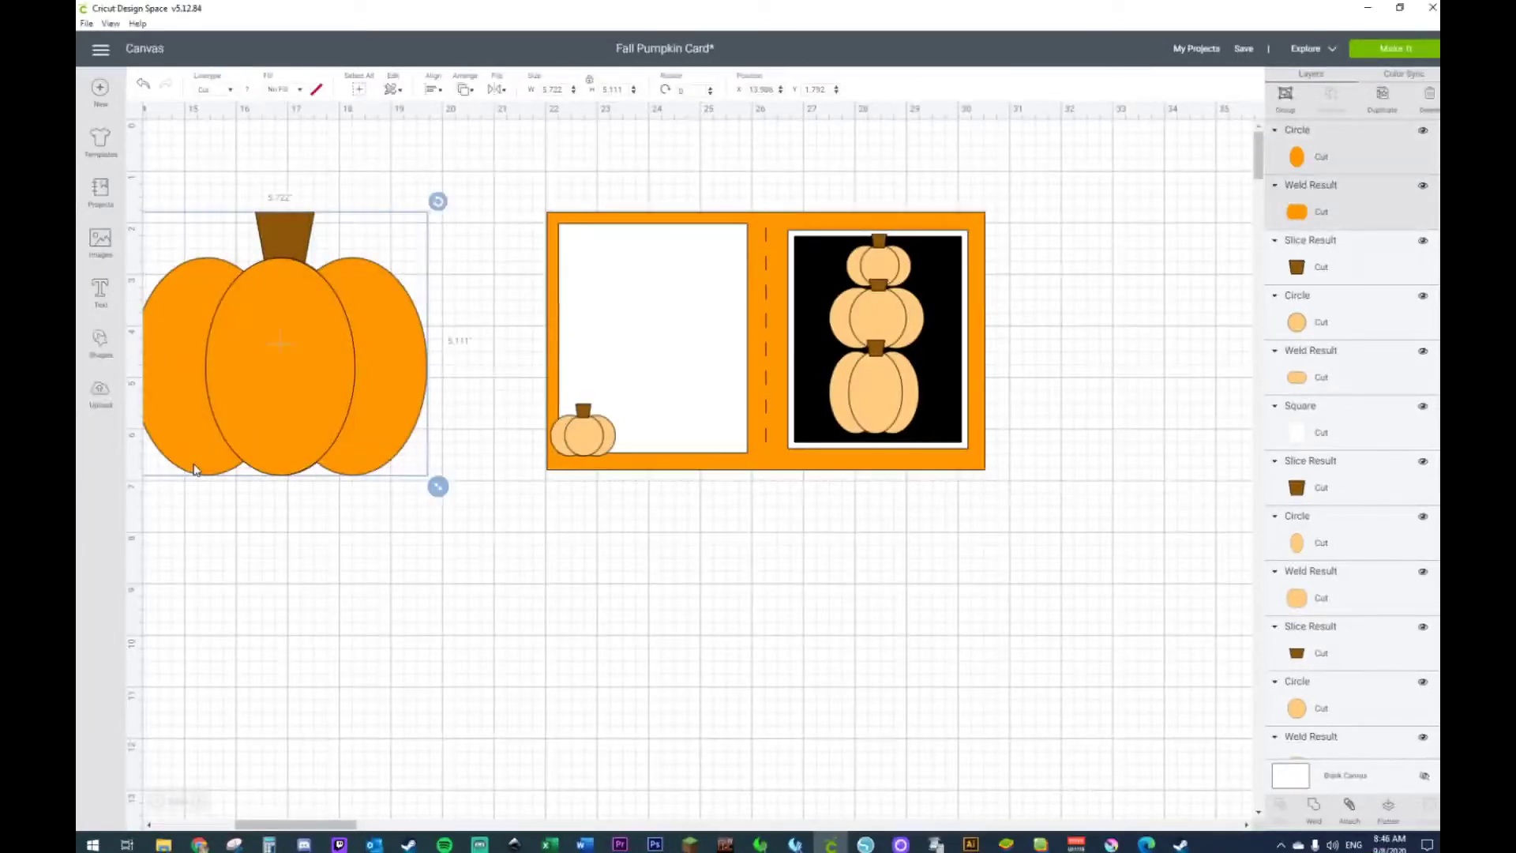
key(ctrl+c)
key(ctrl+v)
drag(315, 434, 499, 678)
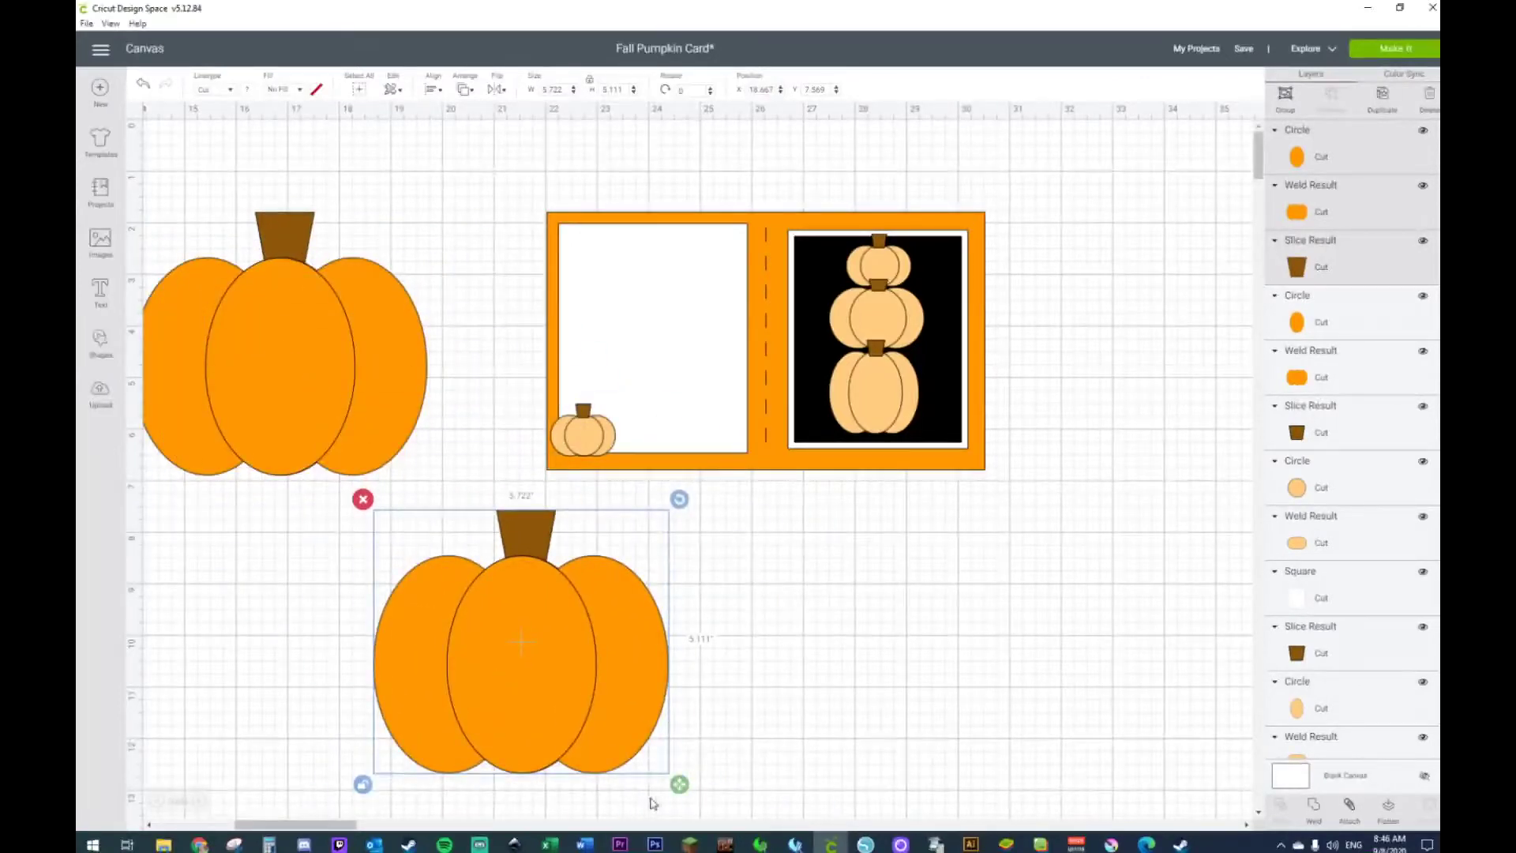
drag(684, 794, 592, 702)
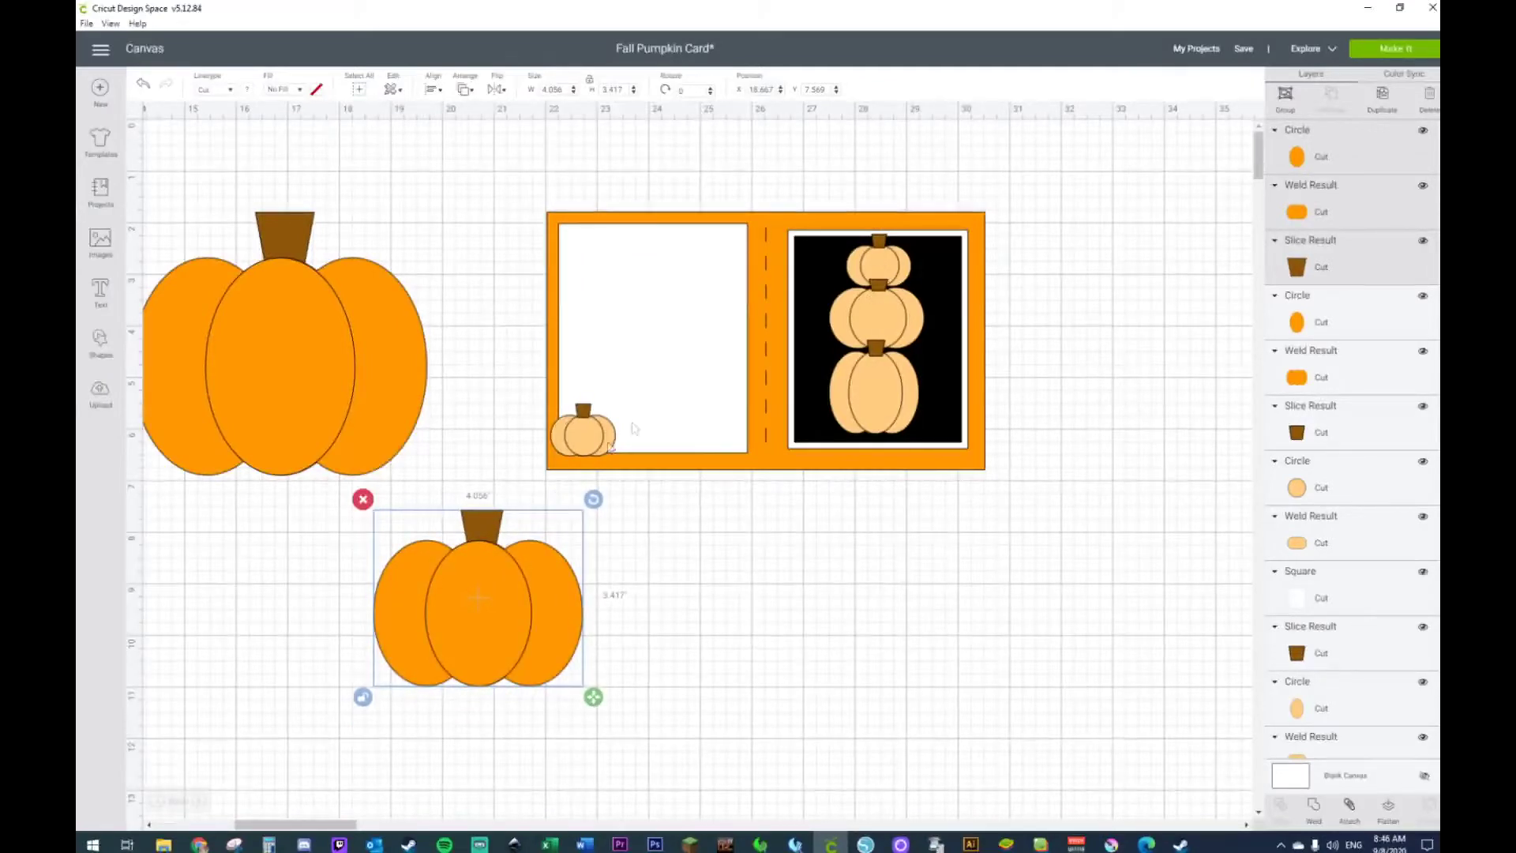
Move the large orange pumpkin slightly lower and stack the smaller copy with its stem directly on top of it
drag(426, 195, 338, 336)
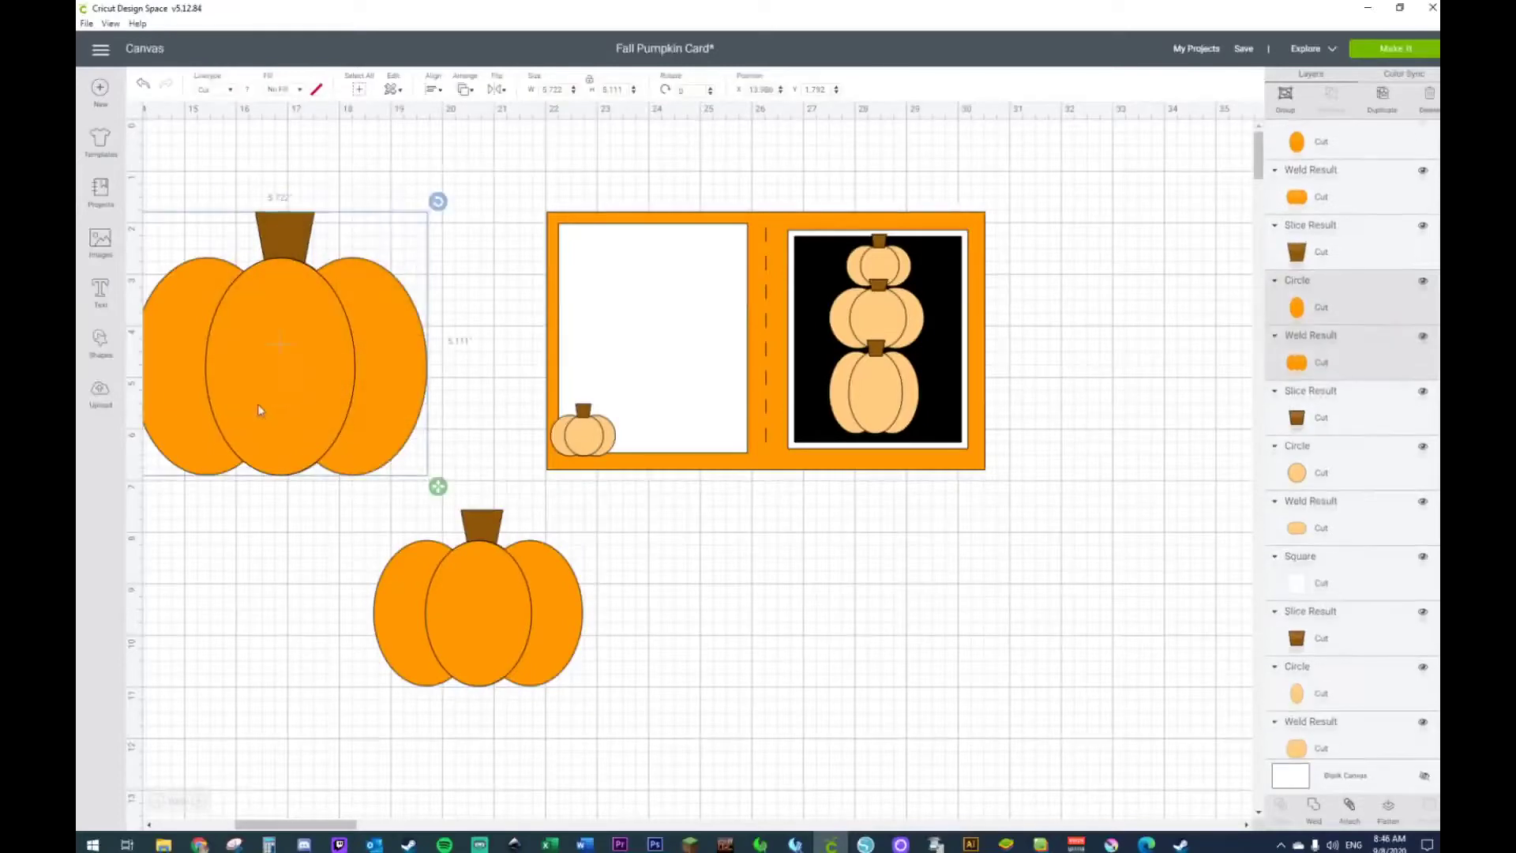
drag(271, 375, 282, 493)
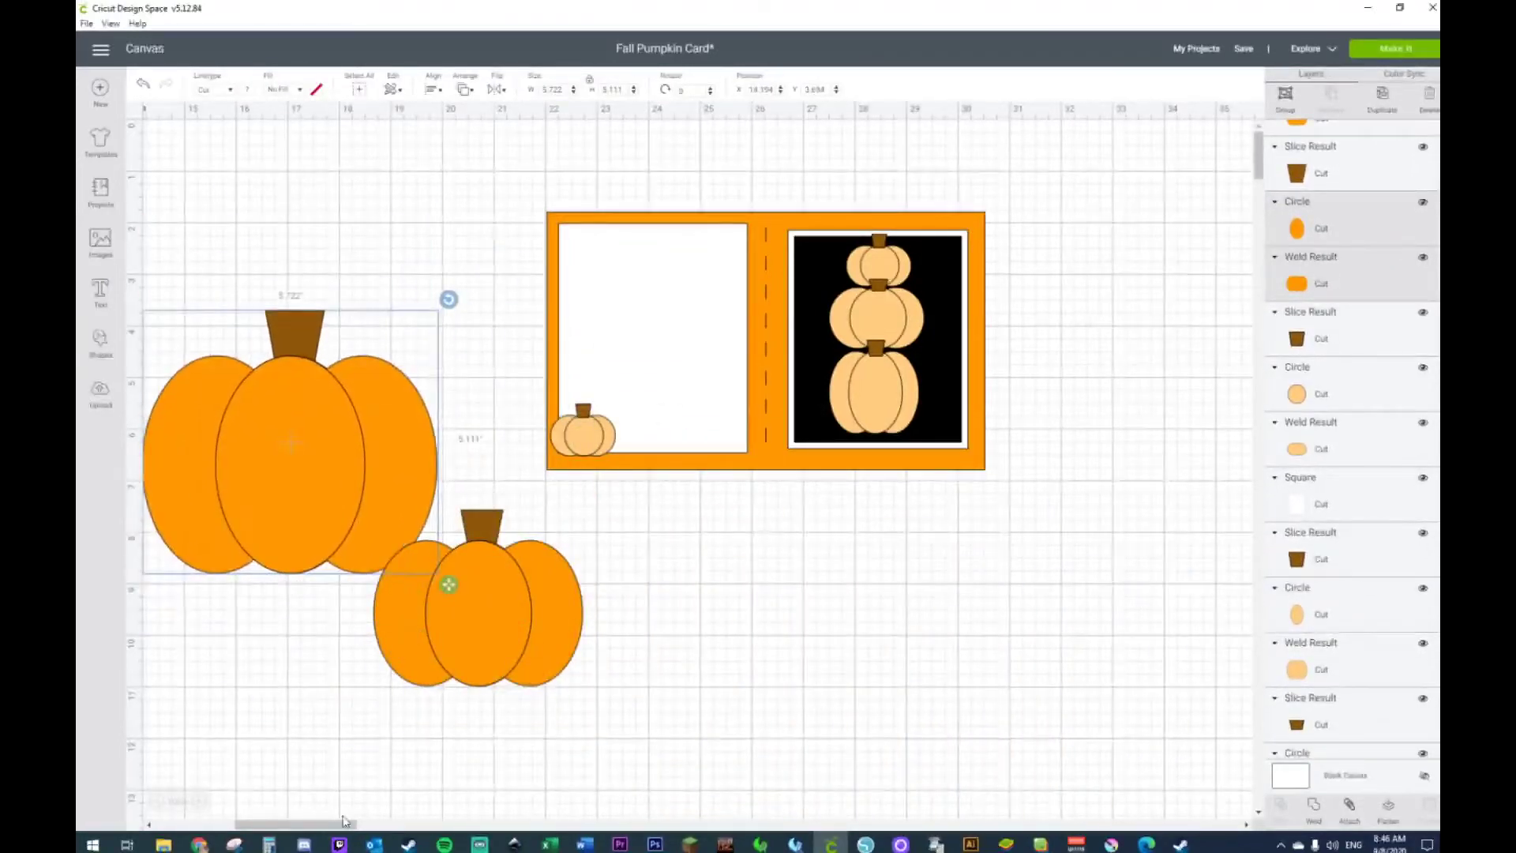
drag(318, 829, 290, 829)
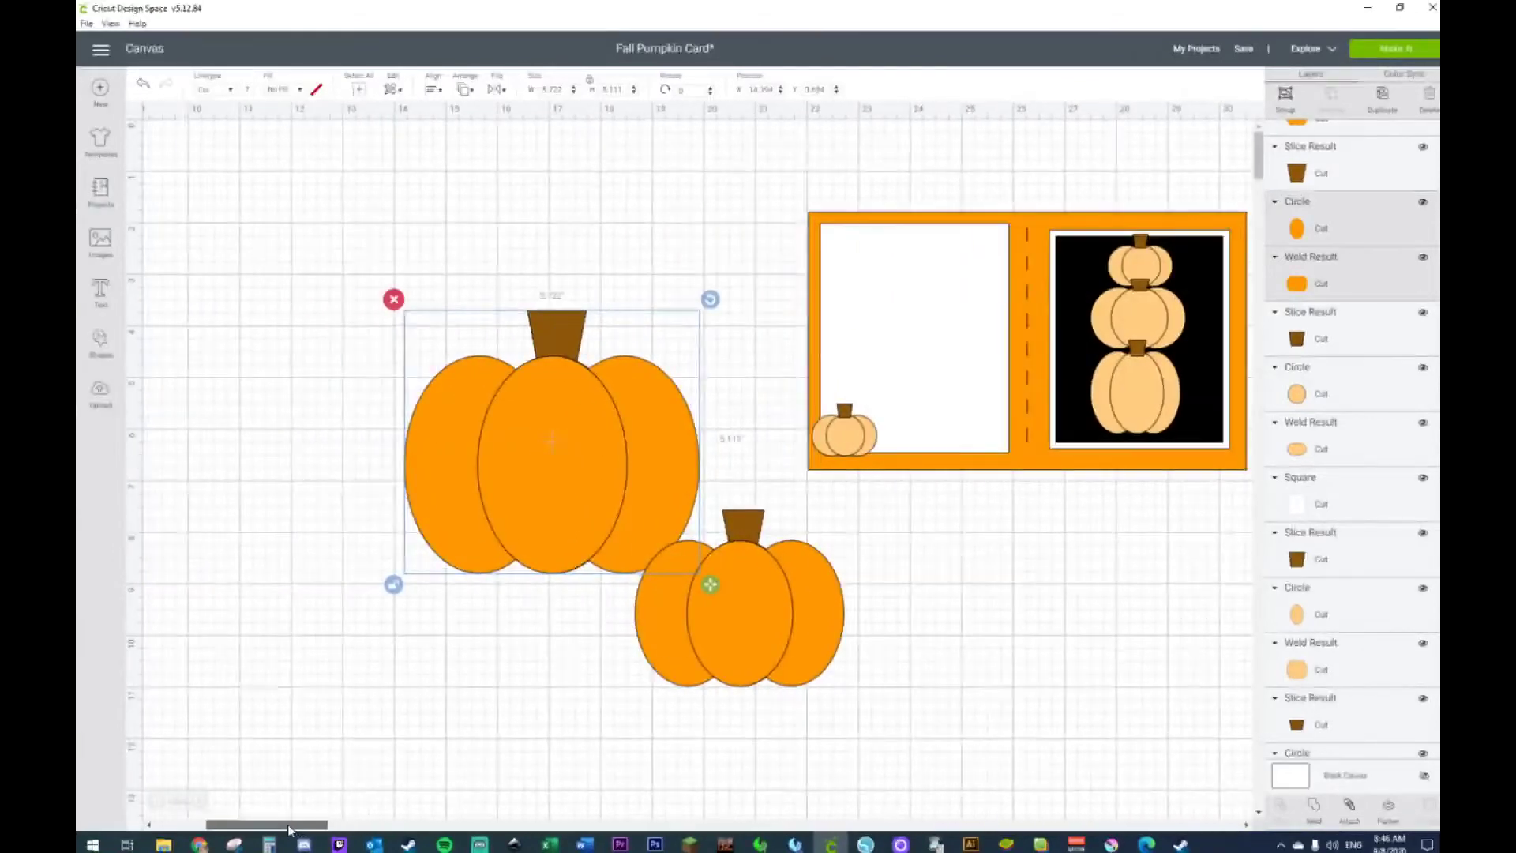
click(740, 515)
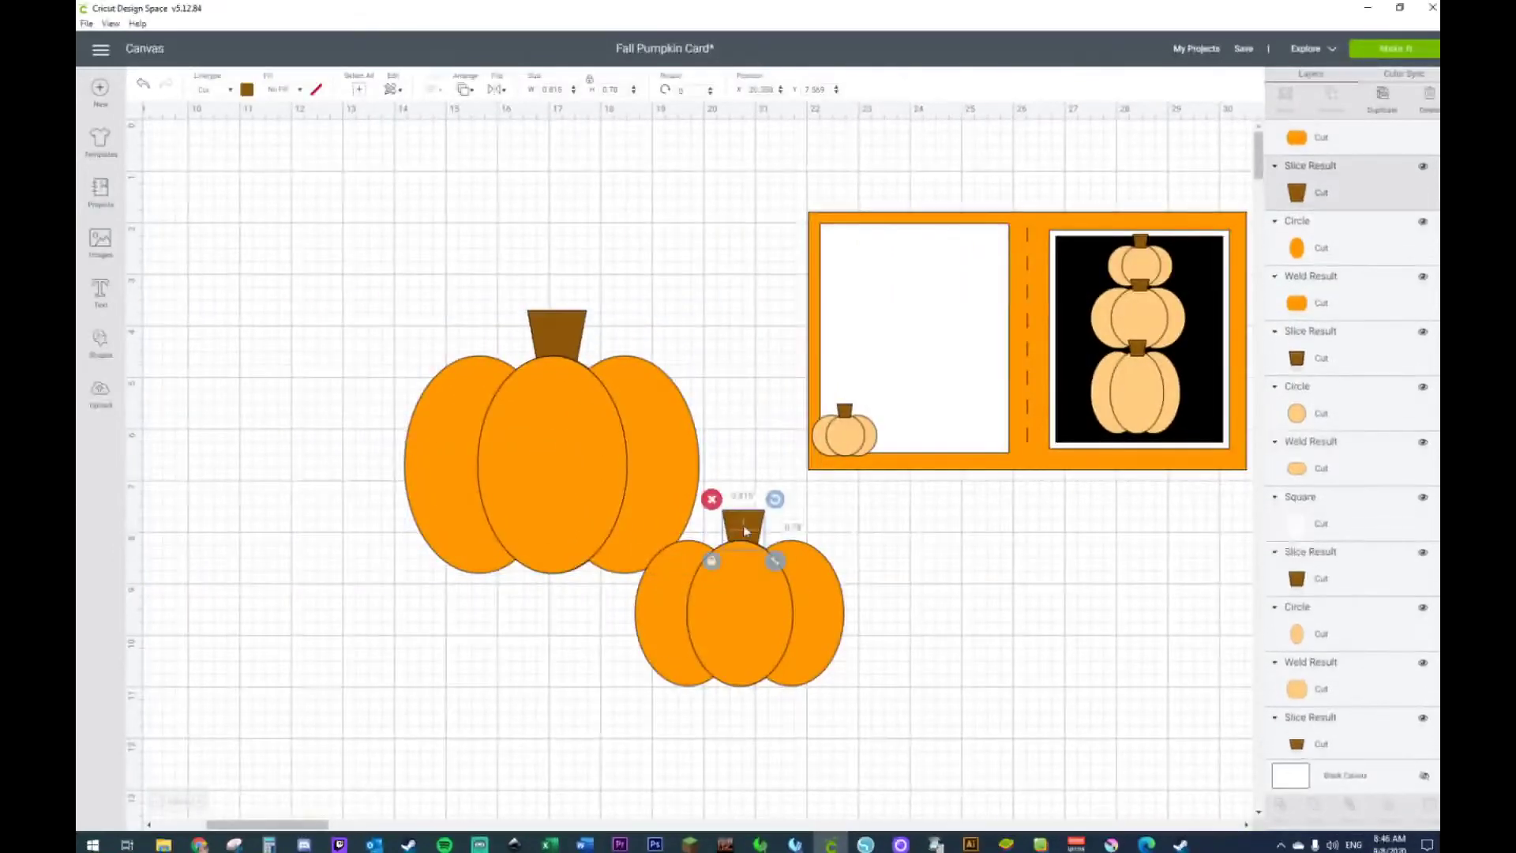
shift+click(750, 604)
drag(756, 637, 578, 288)
Send the smaller pumpkin to the back behind the large pumpkin's stem, align it, and move the two-pumpkin stack lower
right_click(578, 289)
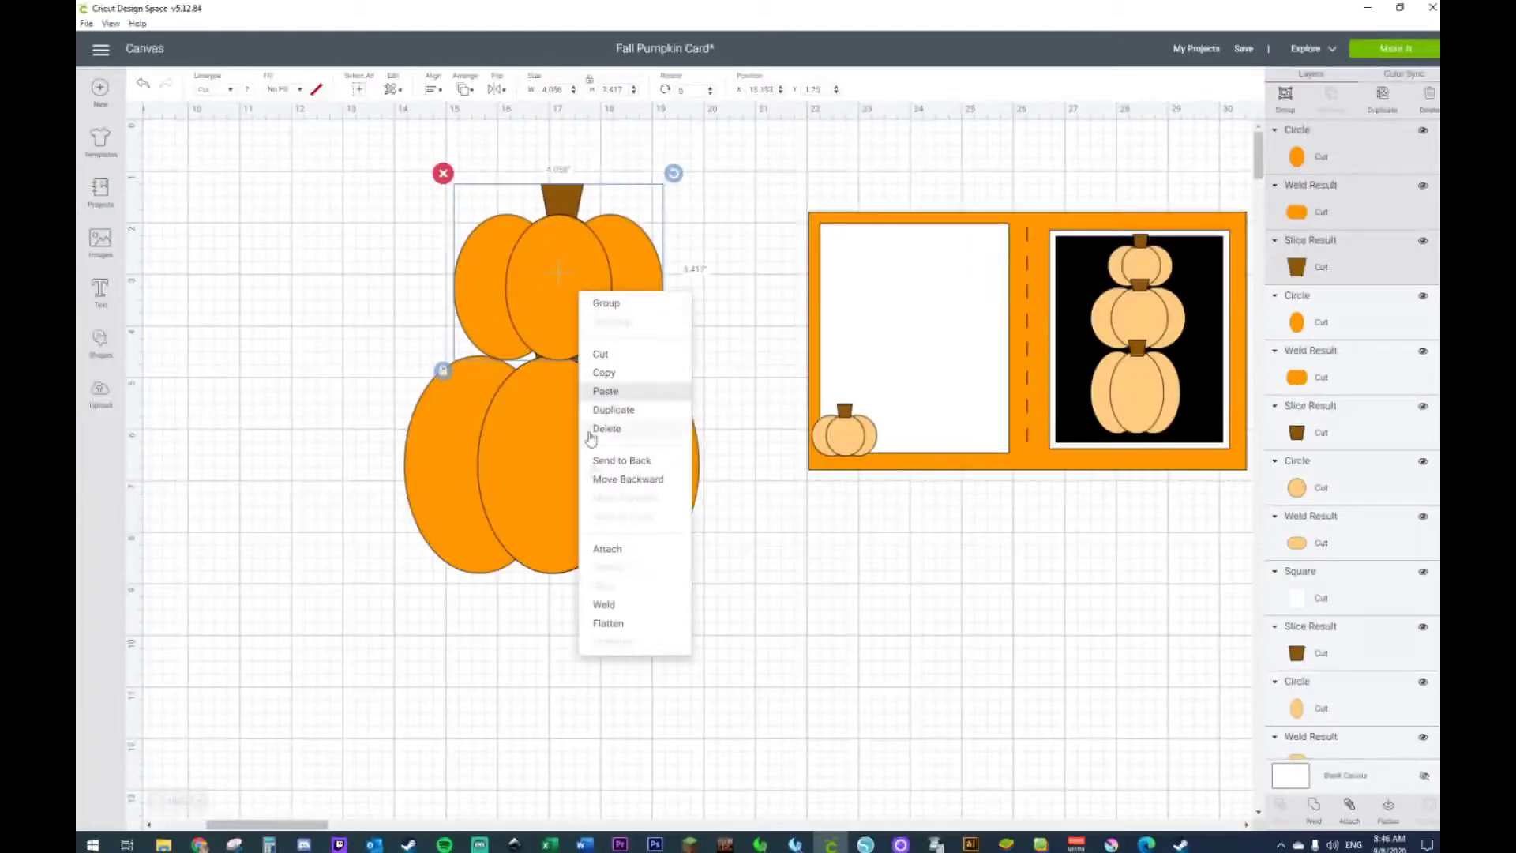
click(622, 461)
drag(606, 256, 604, 249)
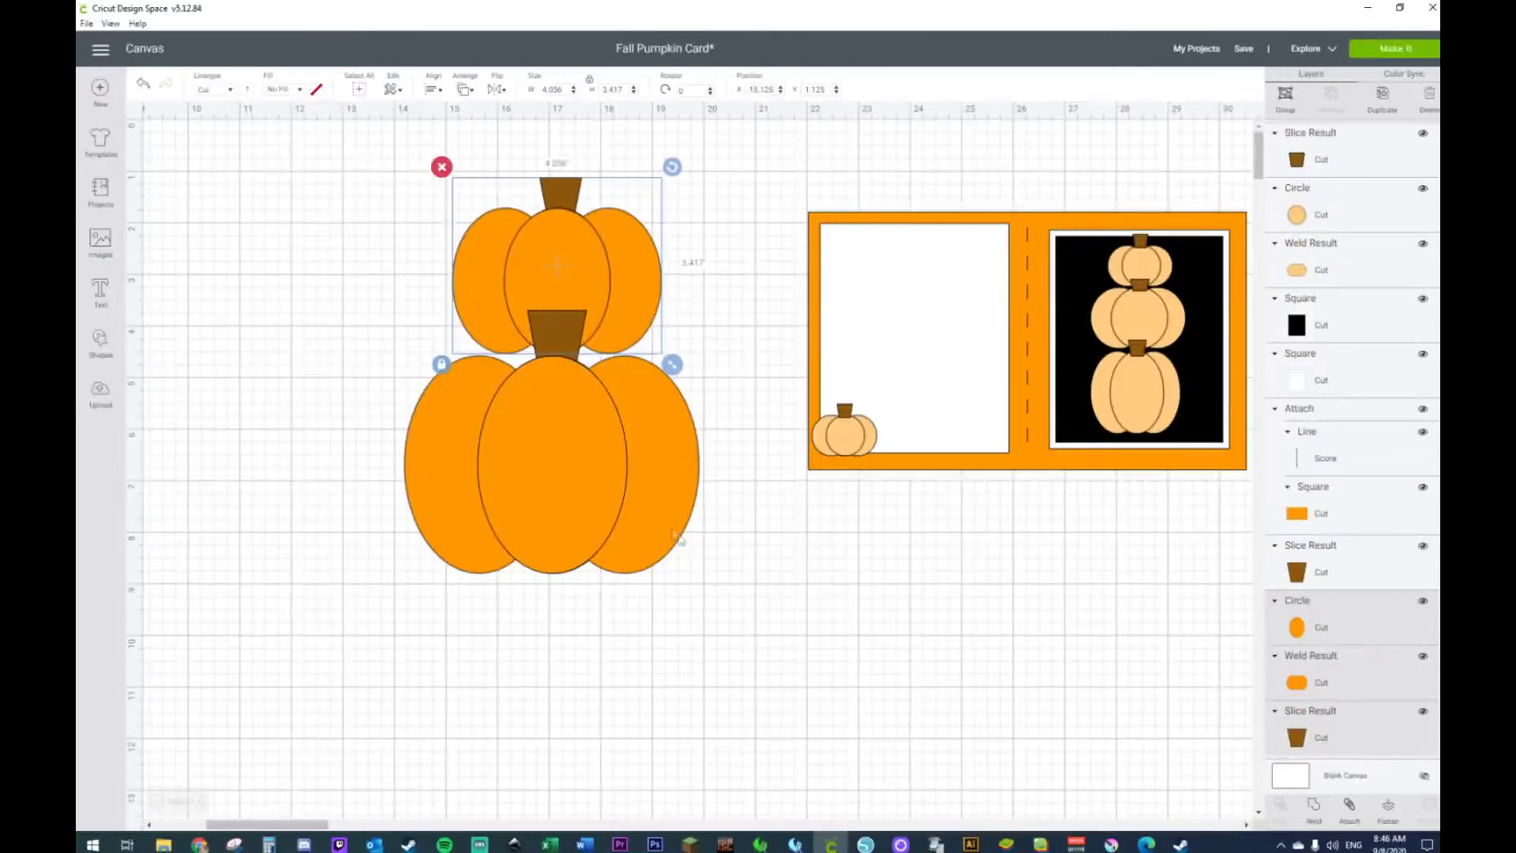
drag(307, 166, 623, 675)
click(839, 549)
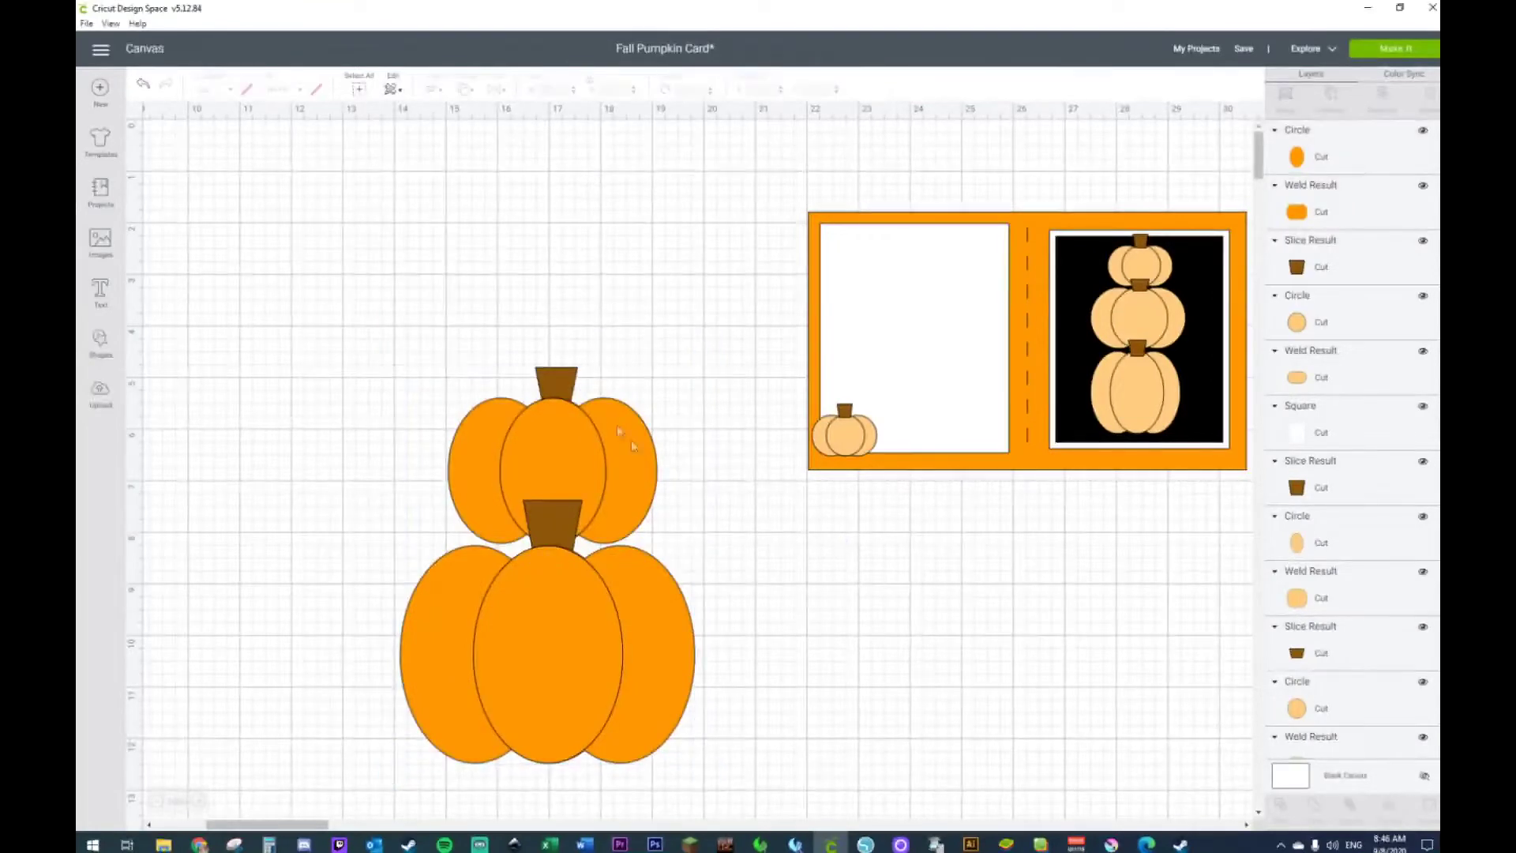
Duplicate the upper pumpkin with its stem, resize the copy to about 3.53 by 2.29 inches, and place it atop the stack
click(563, 373)
shift+click(588, 430)
shift+click(637, 420)
key(ctrl+c)
key(ctrl+v)
drag(608, 511, 593, 302)
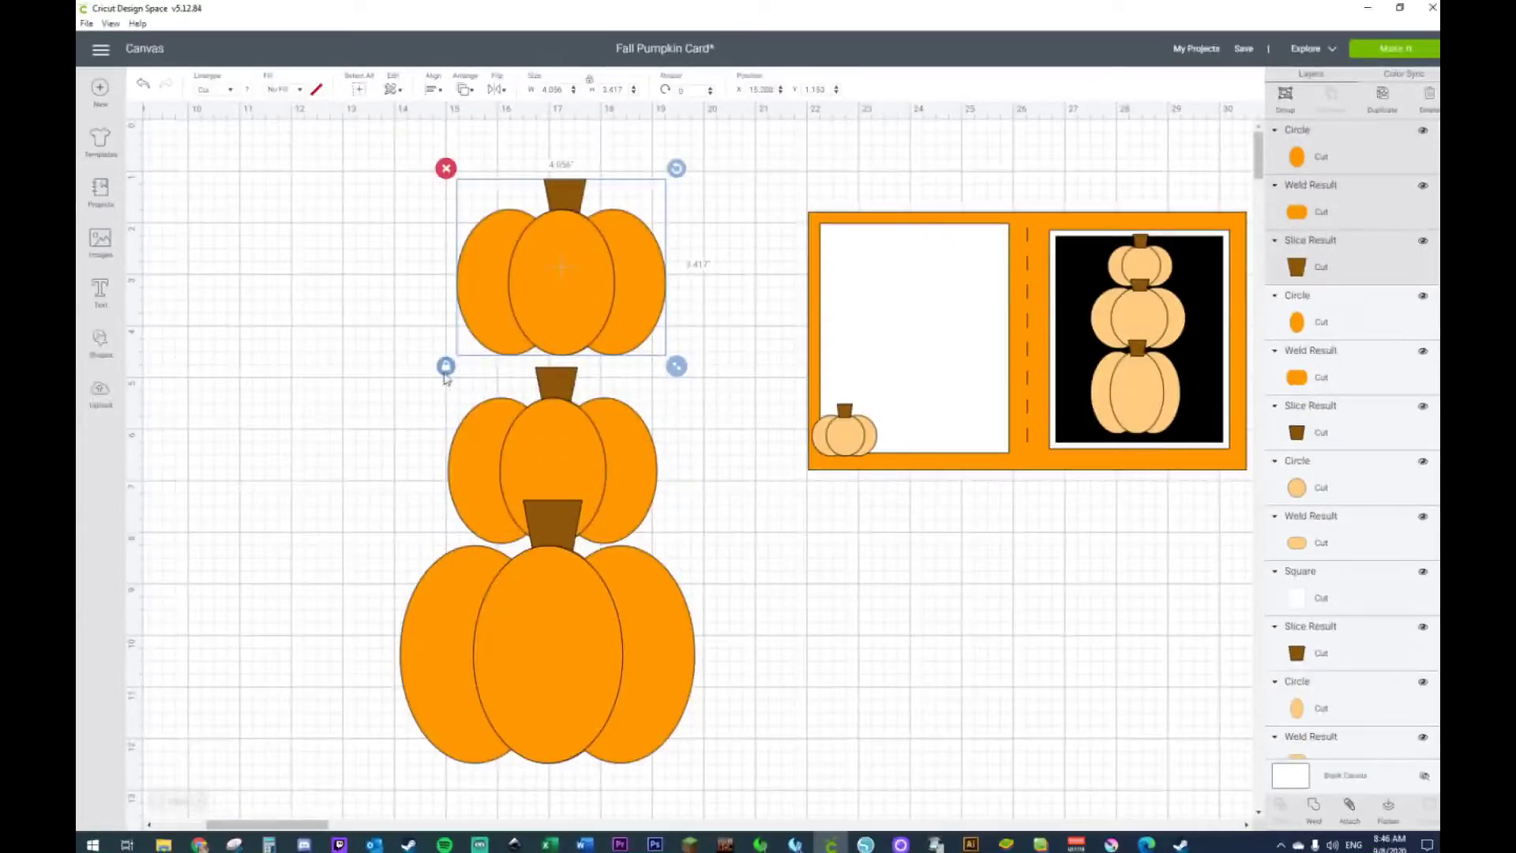
drag(678, 368, 650, 309)
drag(609, 239, 612, 322)
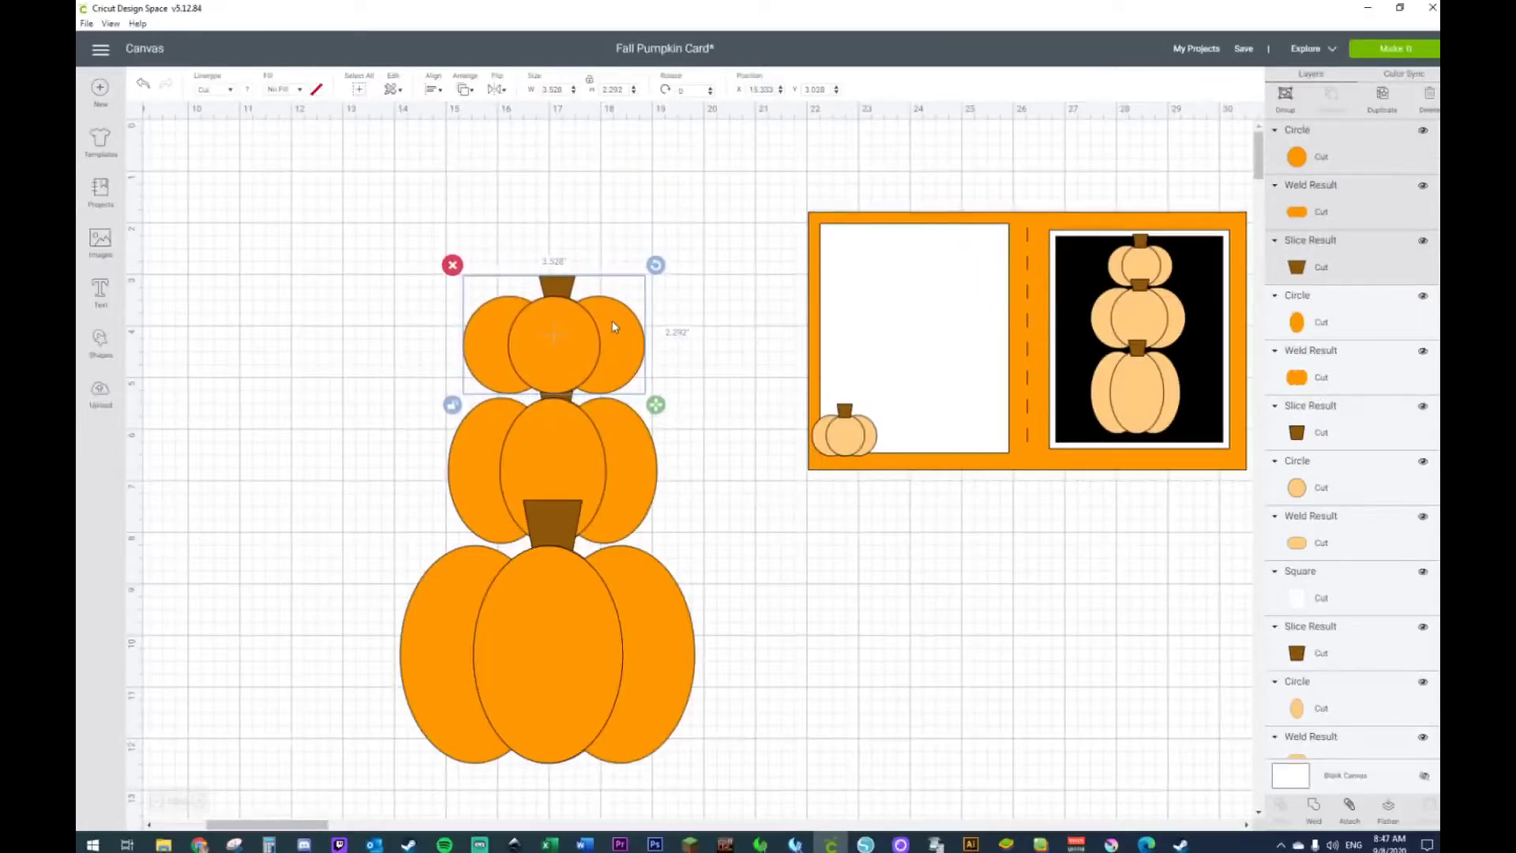
Send the topmost pumpkin to the back behind the middle pumpkin's stem and nudge it slightly to align with the stack
right_click(613, 322)
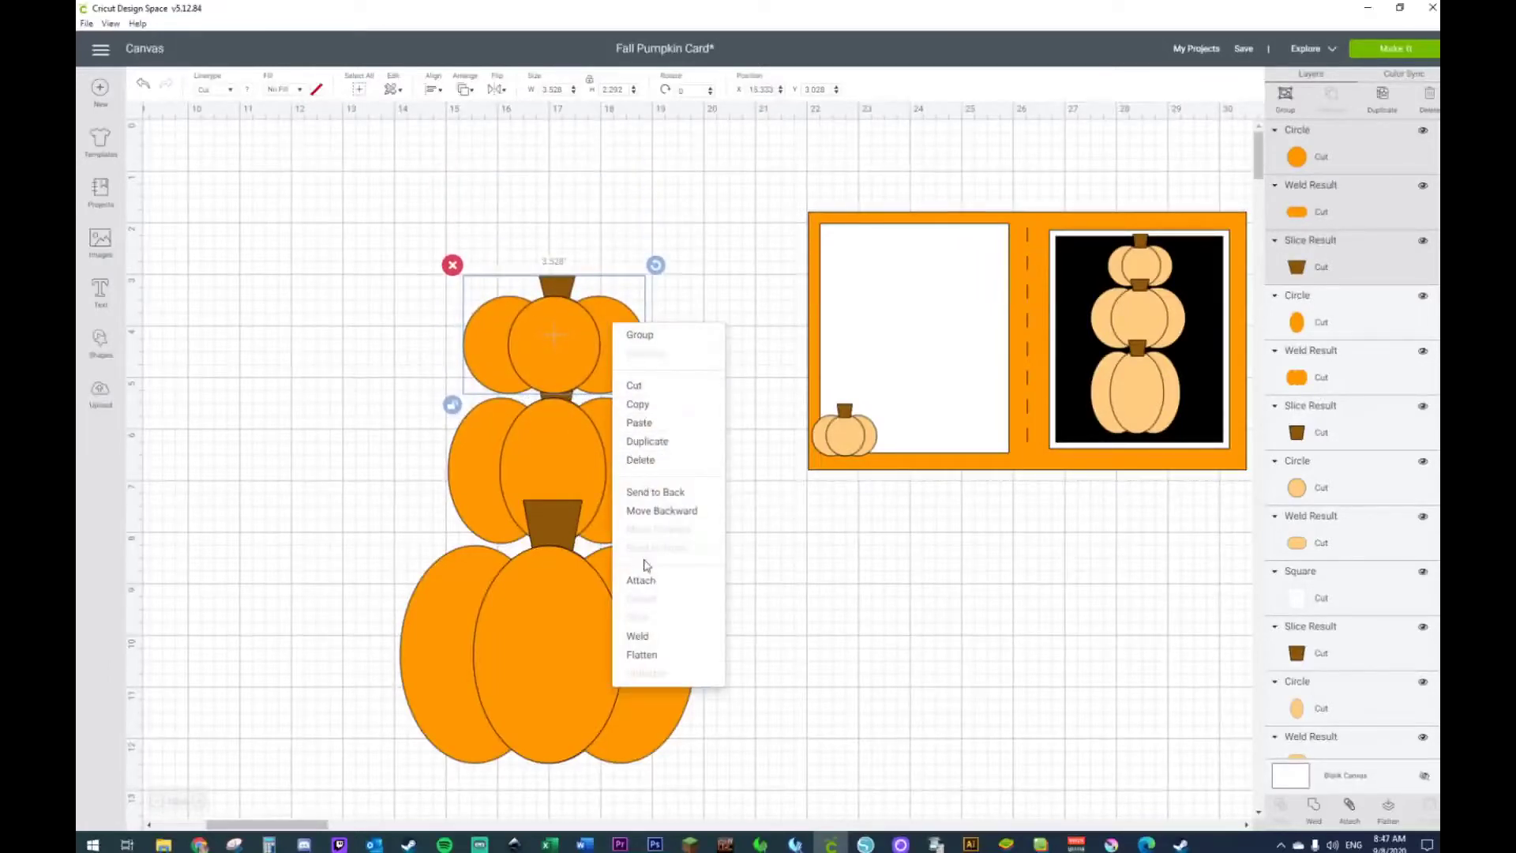
click(667, 510)
right_click(604, 365)
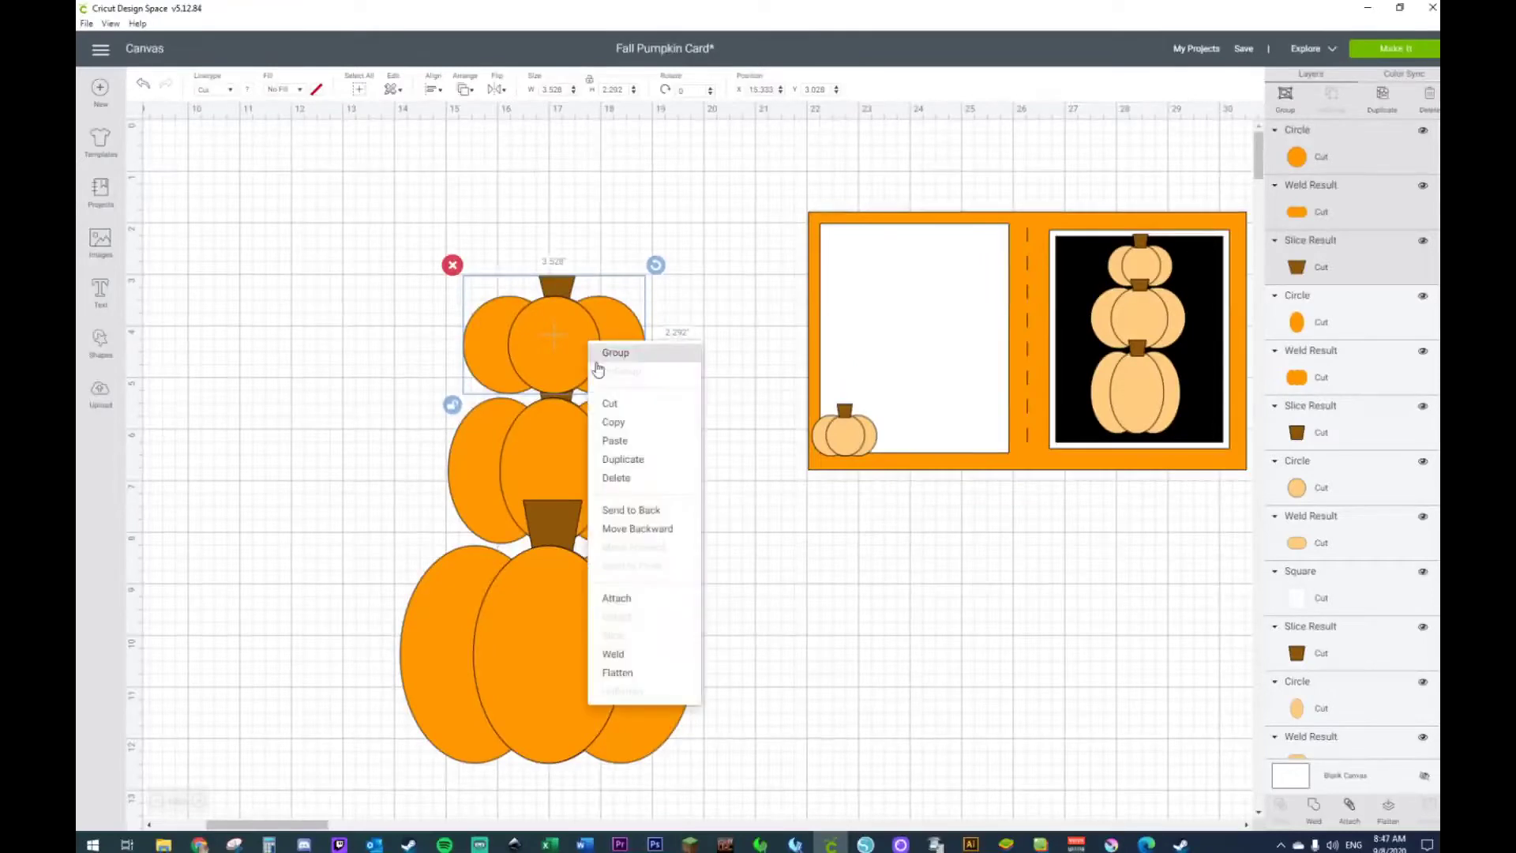
click(644, 509)
key(Left)
key(Down)
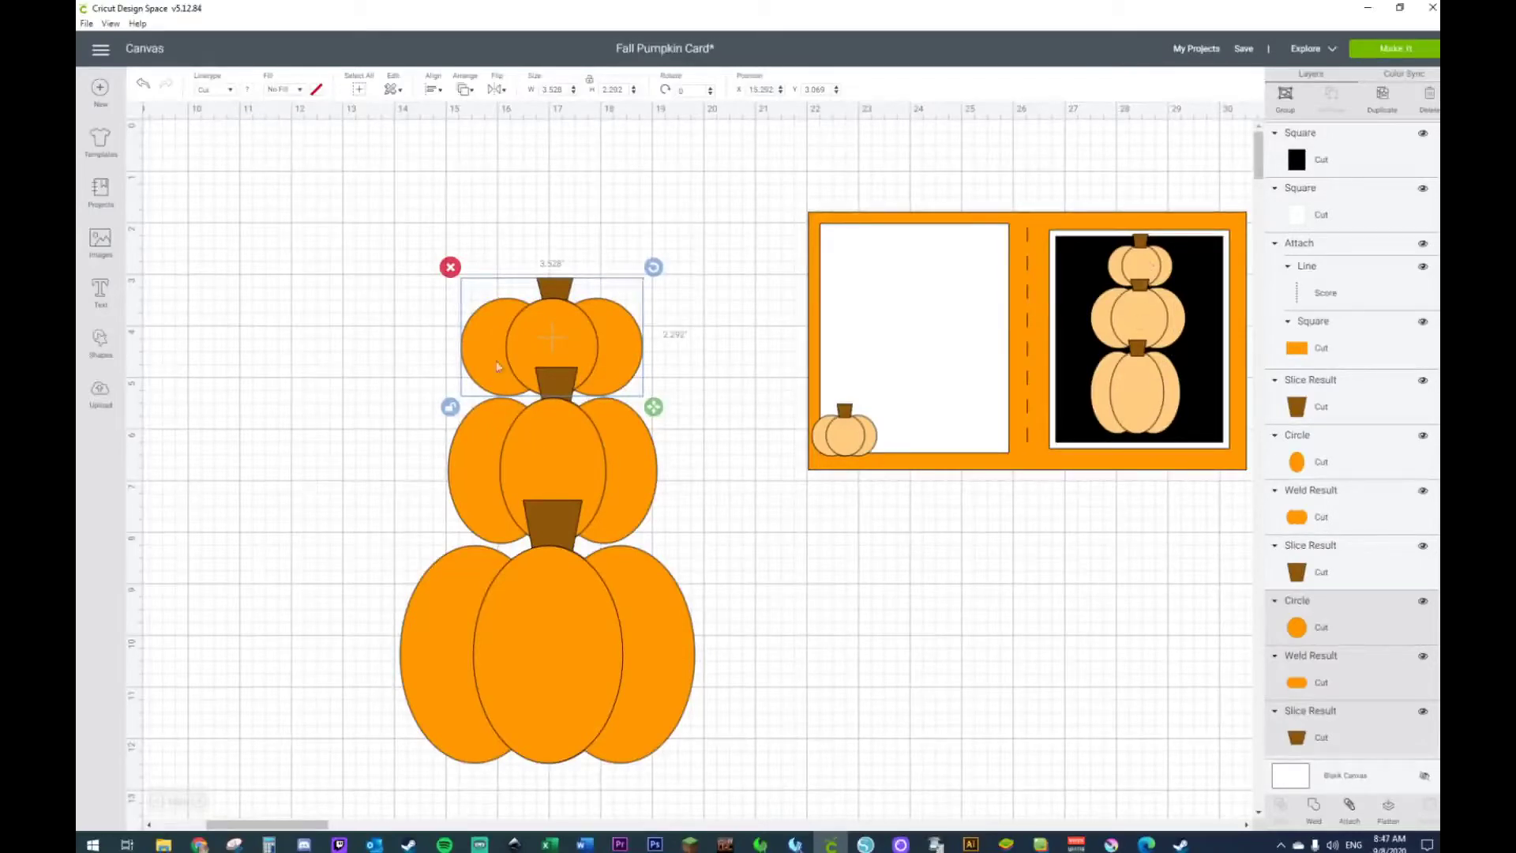
Shrink the whole three-pumpkin stack proportionally to about 2.9 by 4.78 inches and move it to a clear area beside the card
drag(378, 271, 610, 545)
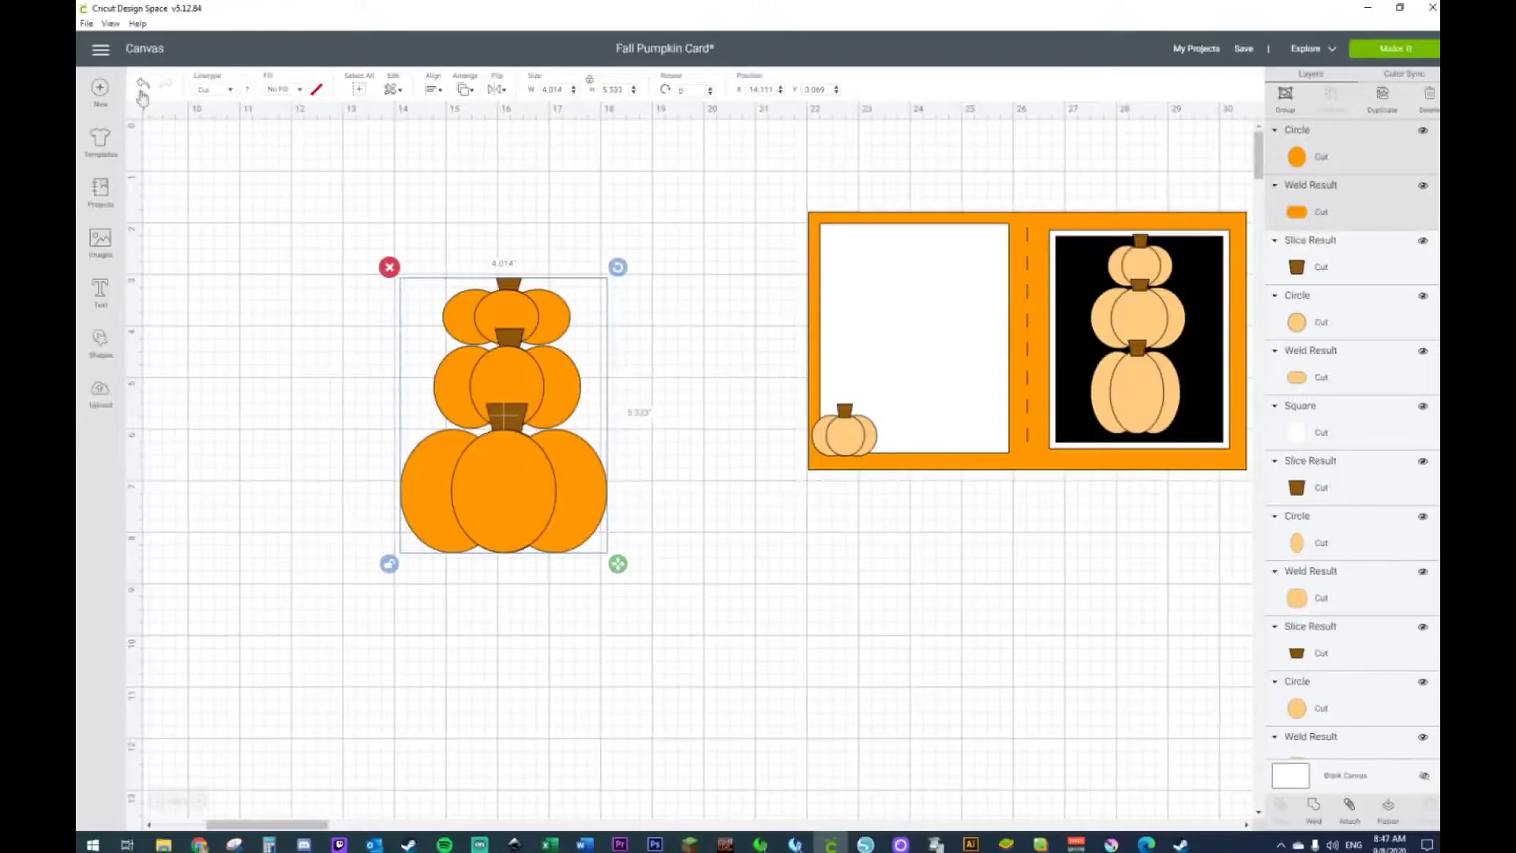
click(142, 87)
drag(349, 273, 728, 782)
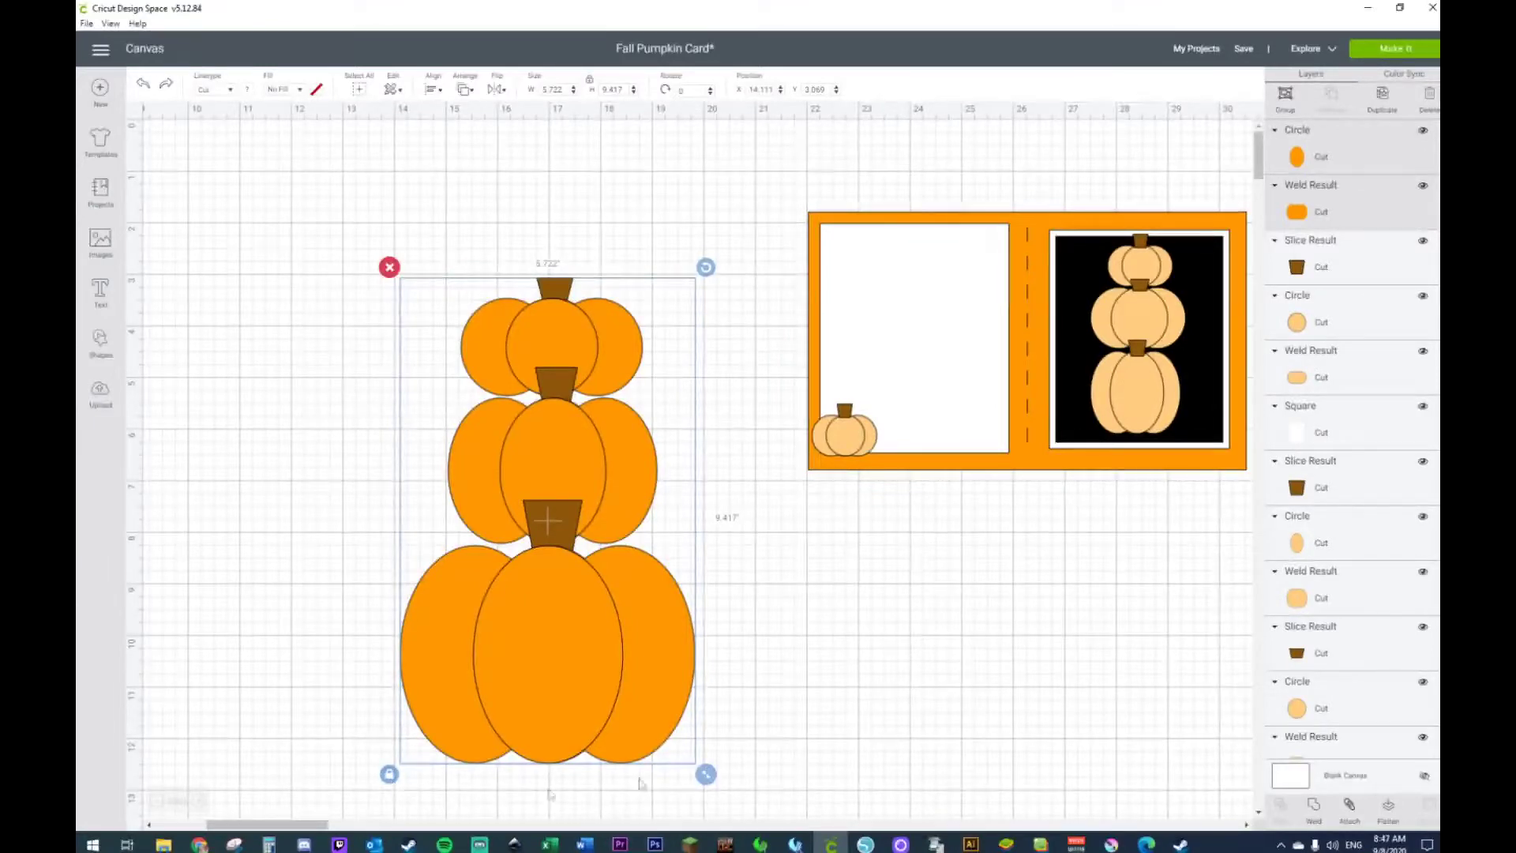
drag(706, 776, 444, 537)
drag(464, 459, 383, 383)
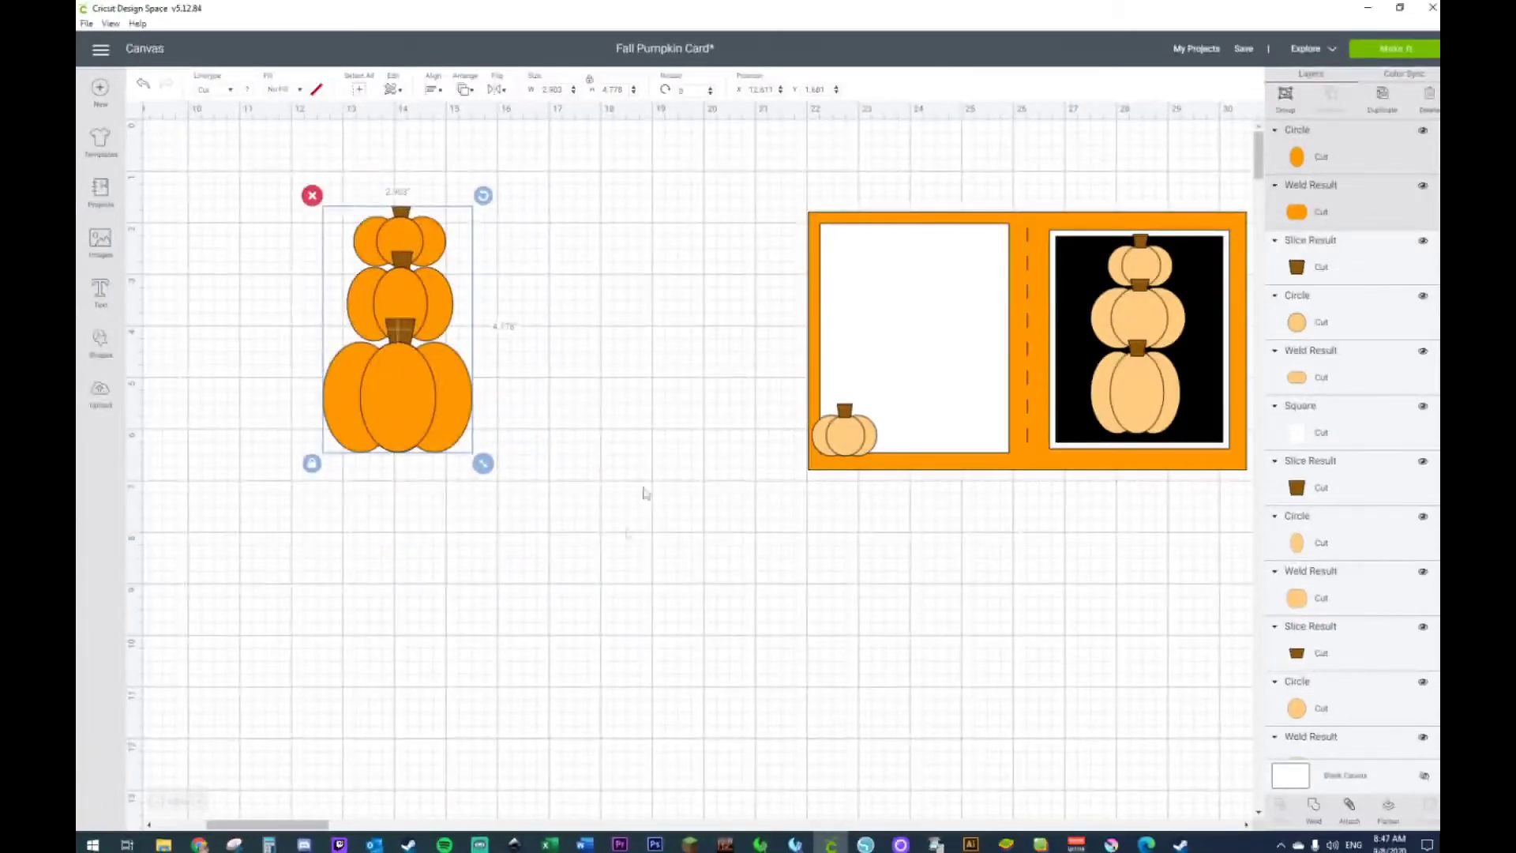
Reposition the card layout near the canvas origin at about X 1.17, Y 0.46 inches, with the orange pumpkin stack below it
drag(264, 169, 1246, 578)
drag(1152, 399, 663, 390)
drag(281, 824, 229, 825)
drag(925, 345, 768, 346)
click(440, 325)
drag(169, 189, 301, 752)
drag(574, 173, 1227, 522)
drag(1059, 400, 586, 330)
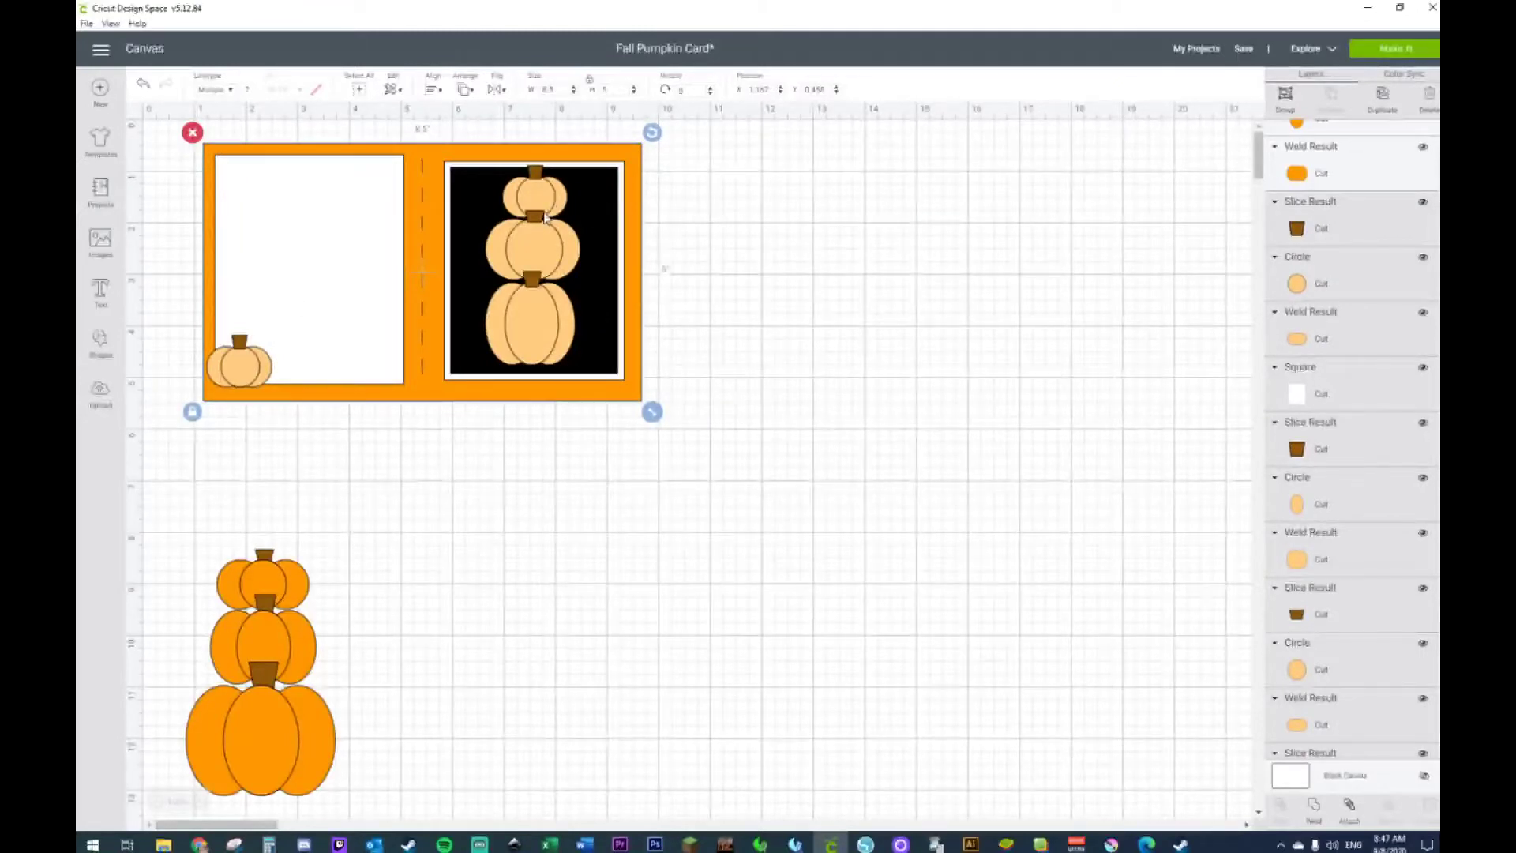
Pull the three peach pumpkins and their stems off the card's black panel and delete all their pieces
click(562, 249)
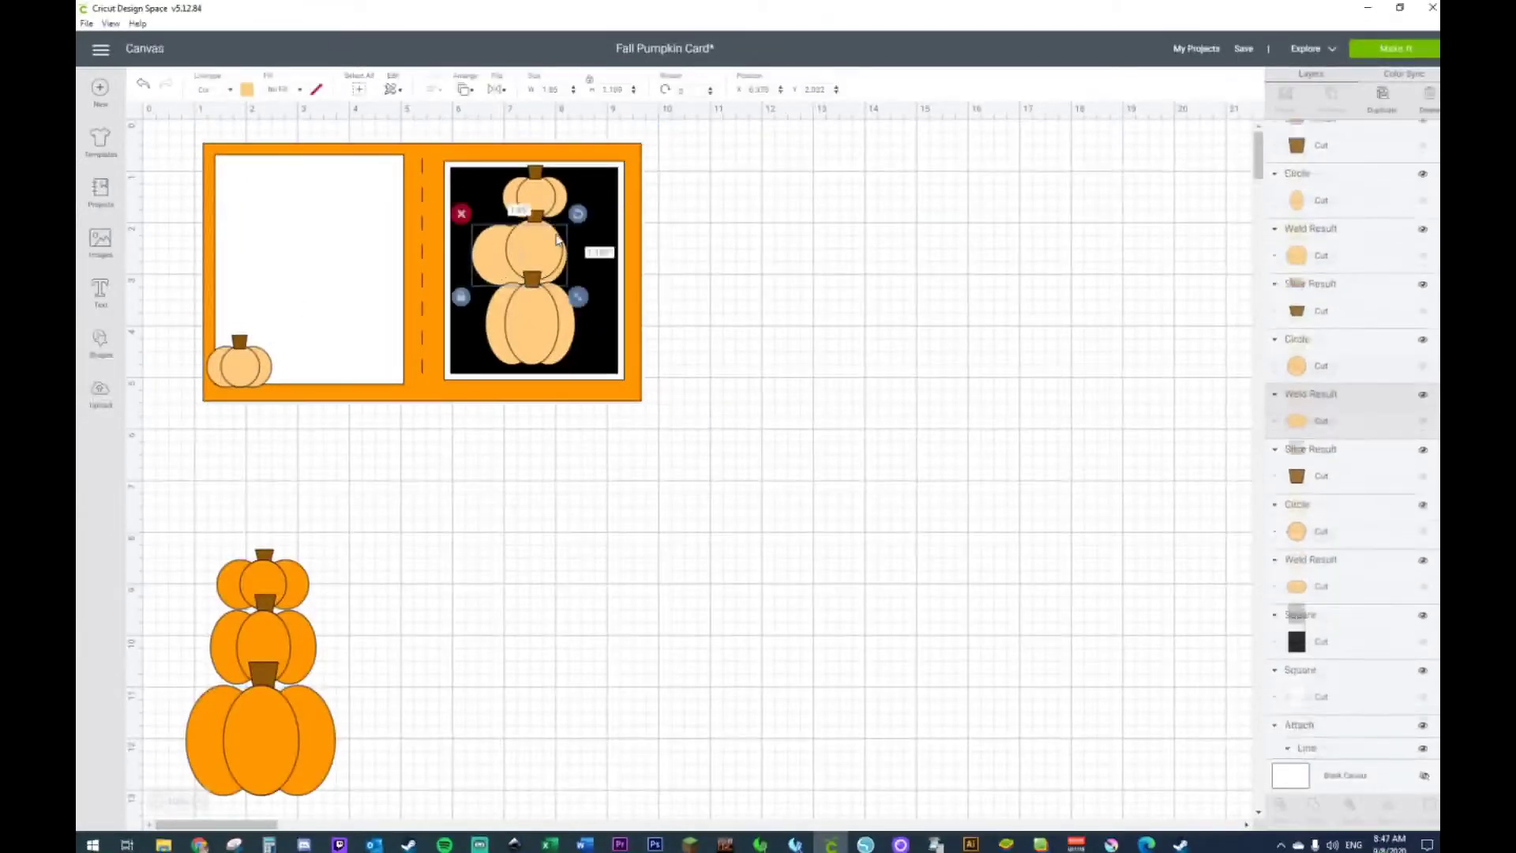
drag(577, 268, 877, 261)
drag(529, 257, 794, 272)
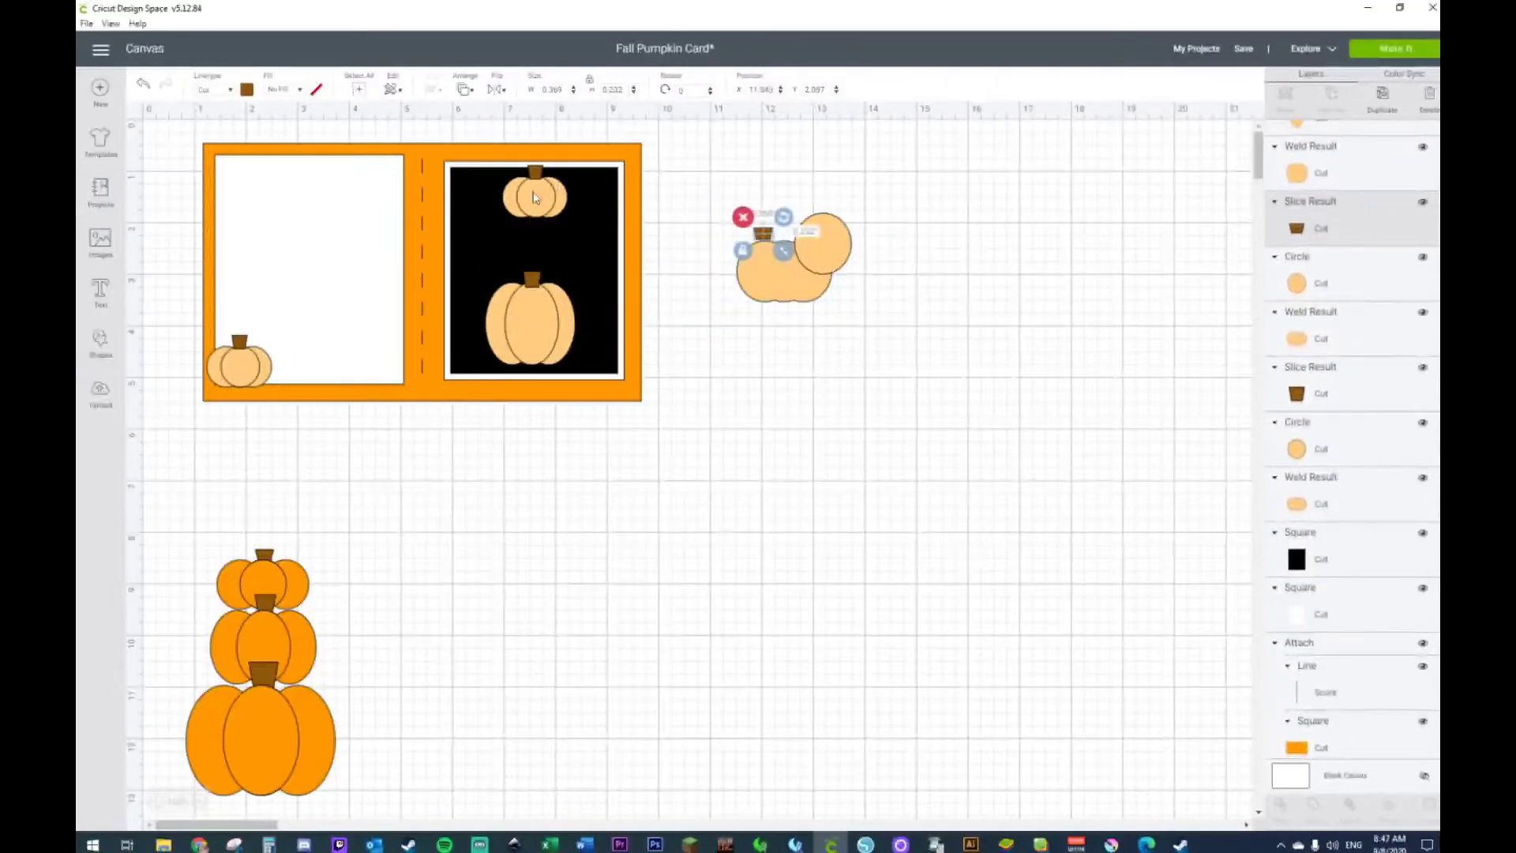
drag(535, 217, 762, 235)
drag(515, 194, 804, 220)
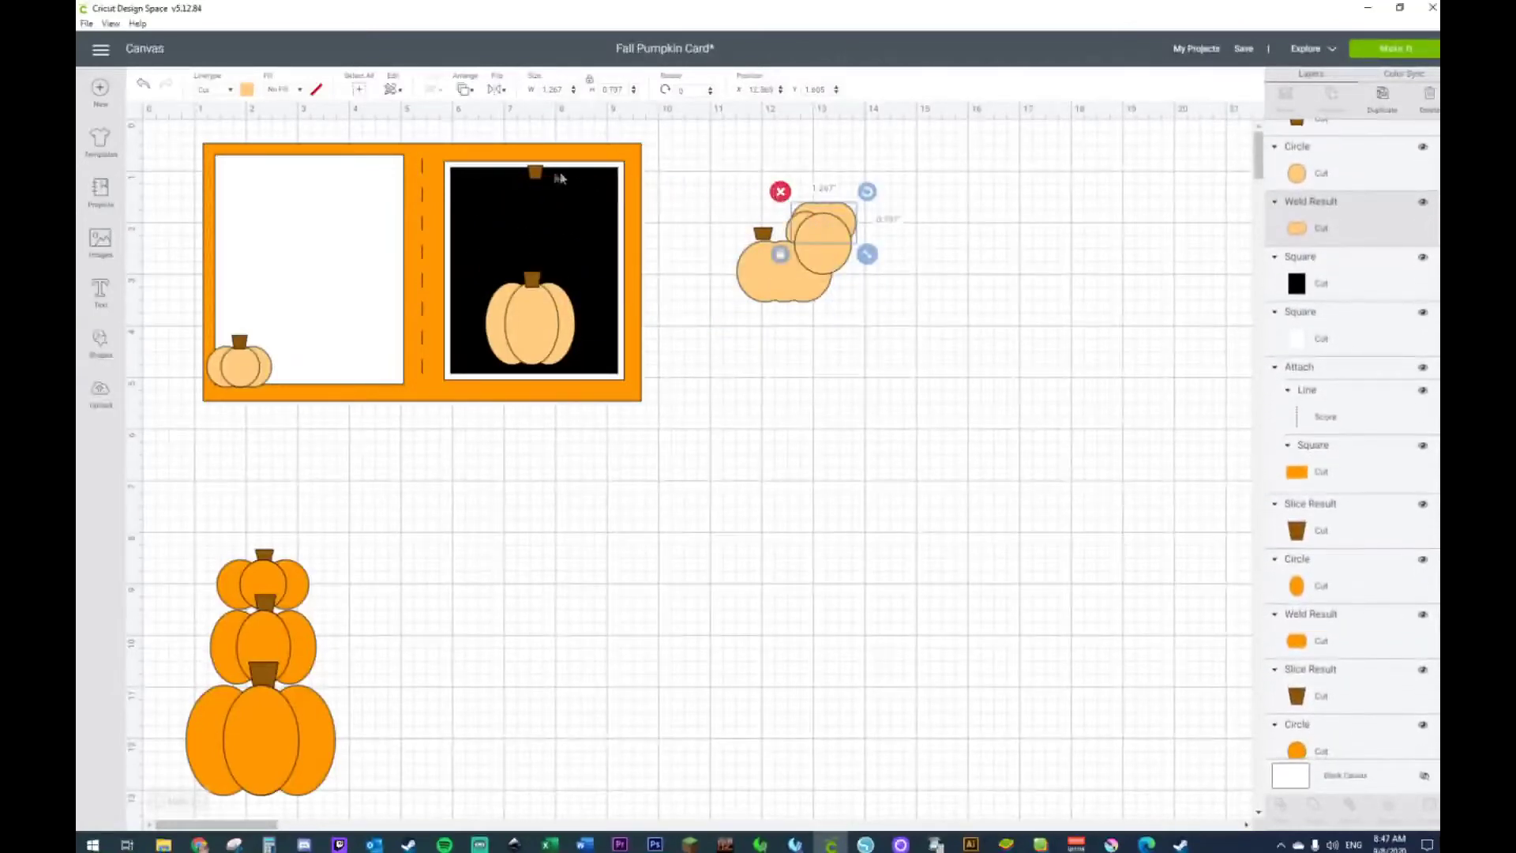
drag(534, 175, 781, 205)
click(531, 281)
drag(532, 280, 740, 278)
drag(545, 309, 855, 236)
drag(694, 152, 1014, 379)
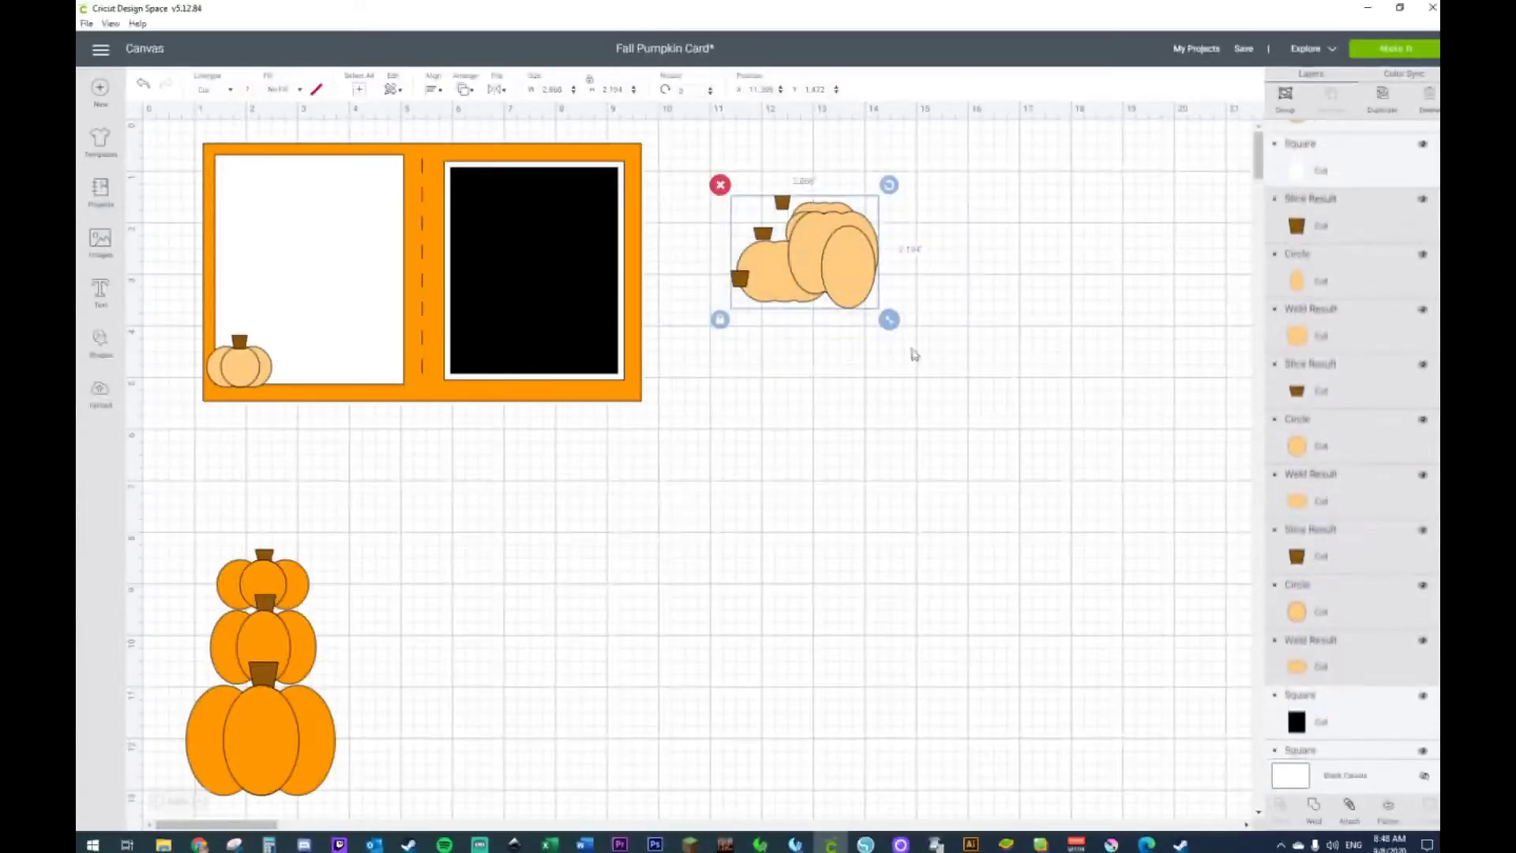
key(Delete)
Move the small peach pumpkin with its stem off the card's white panel and place it beside the orange pumpkin stack
click(245, 345)
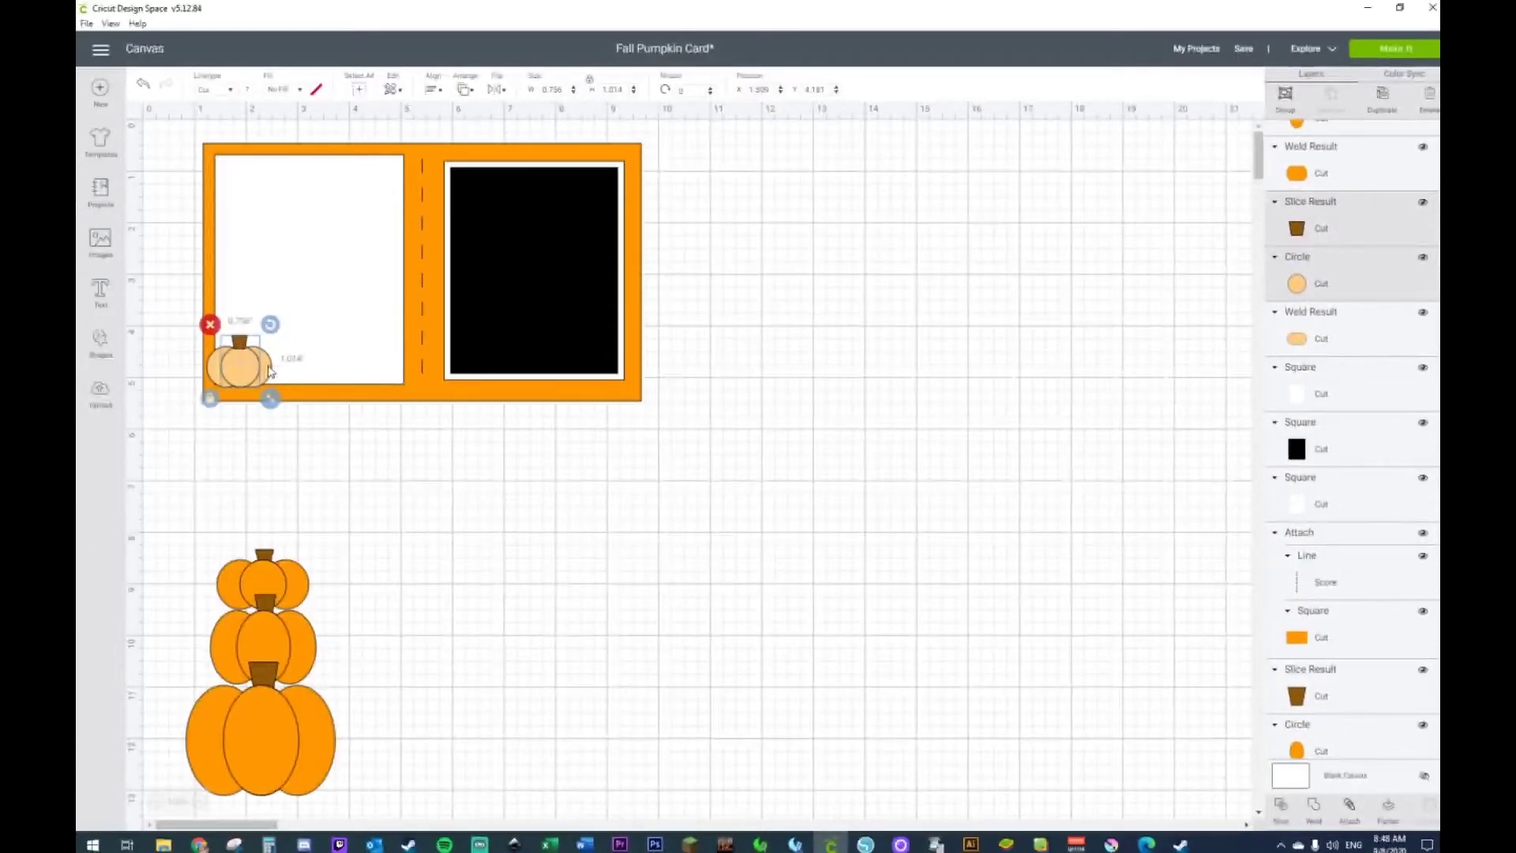
drag(268, 371, 488, 679)
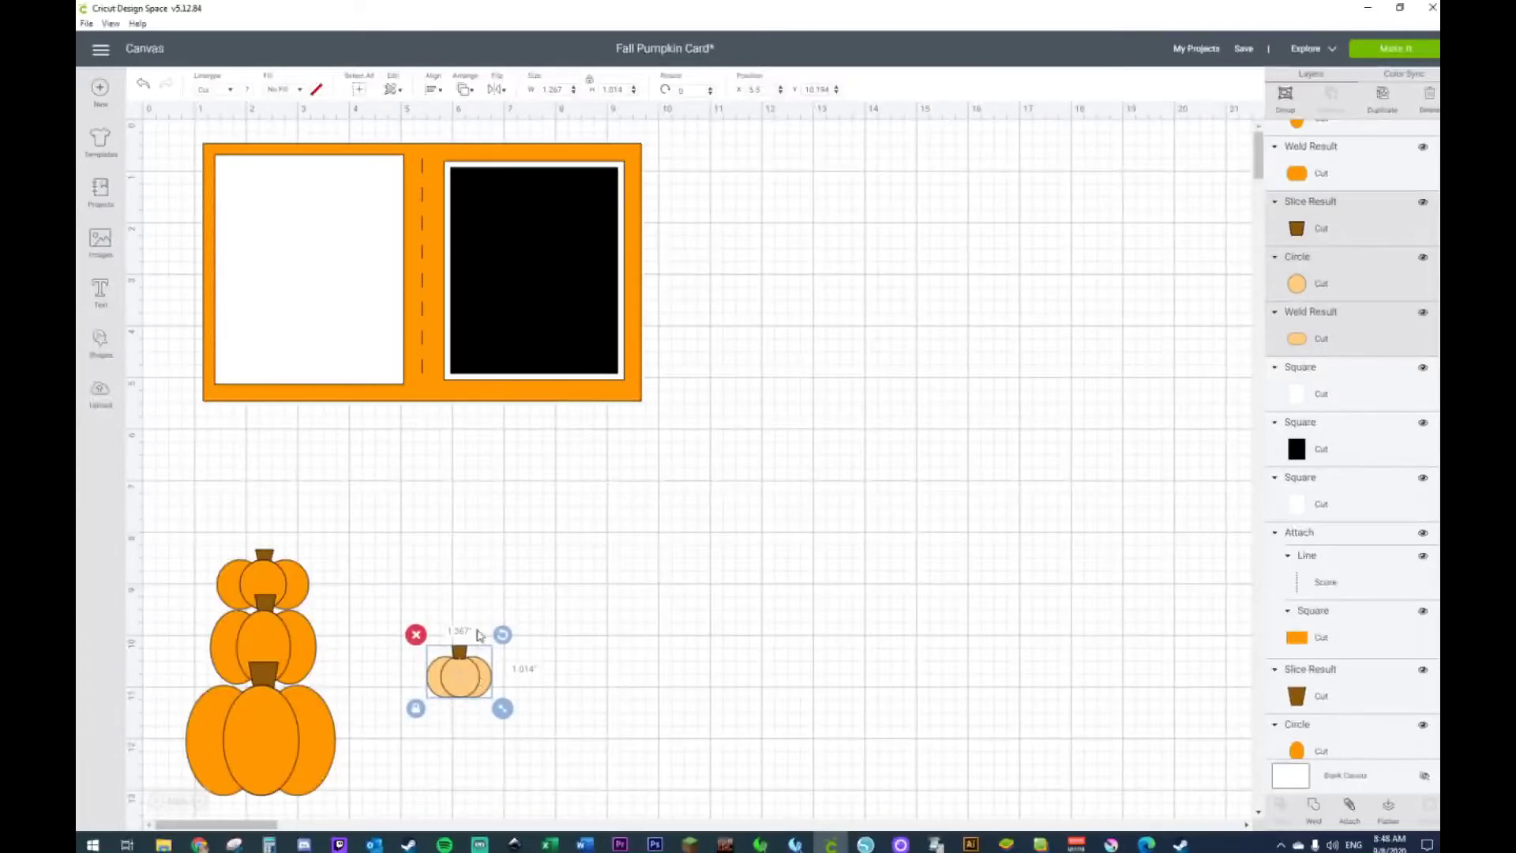
drag(446, 685, 388, 747)
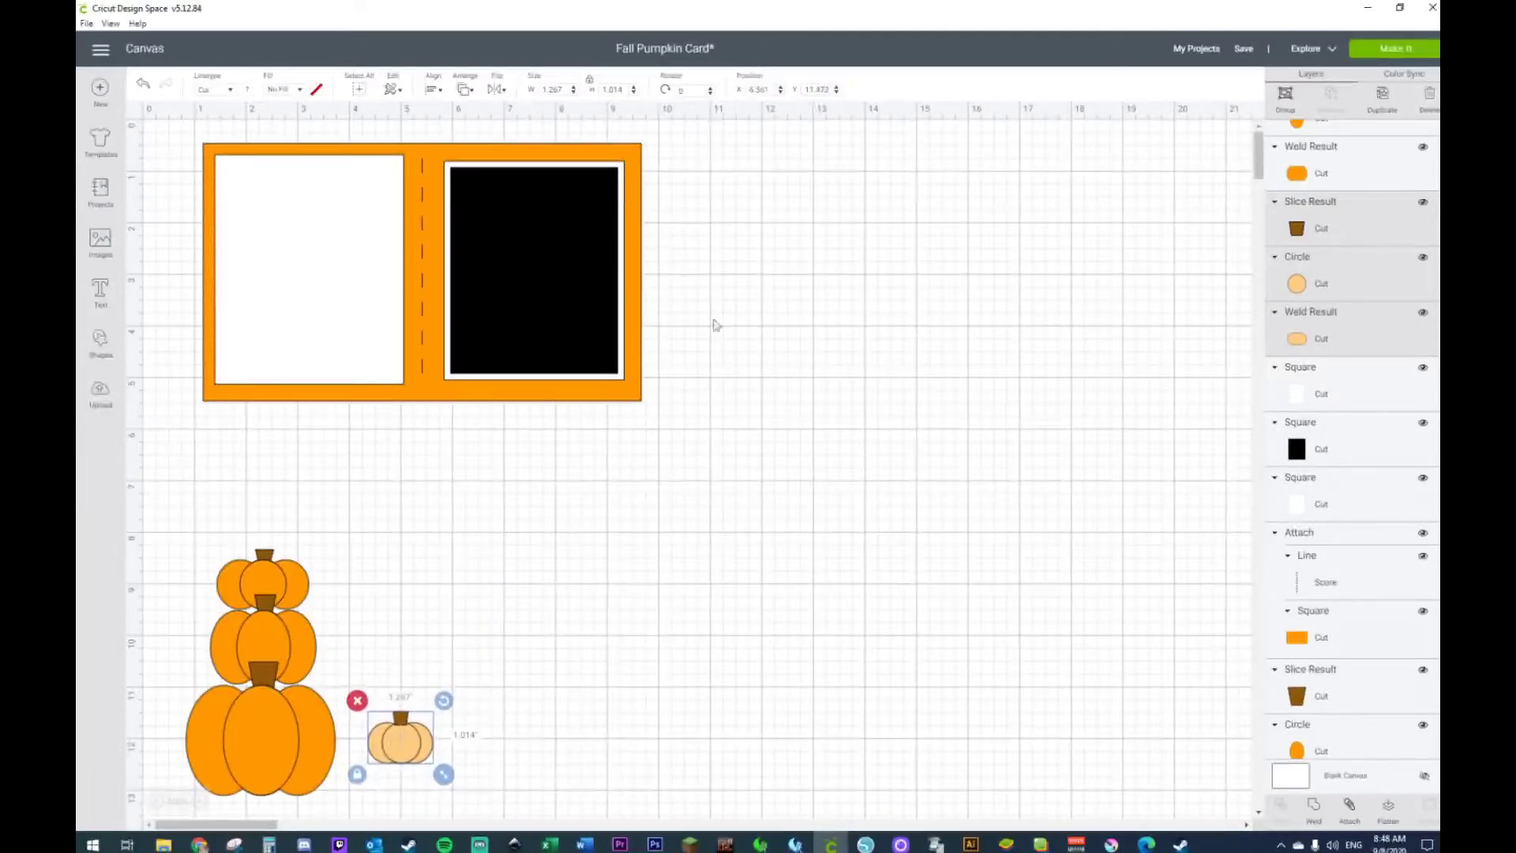
click(784, 378)
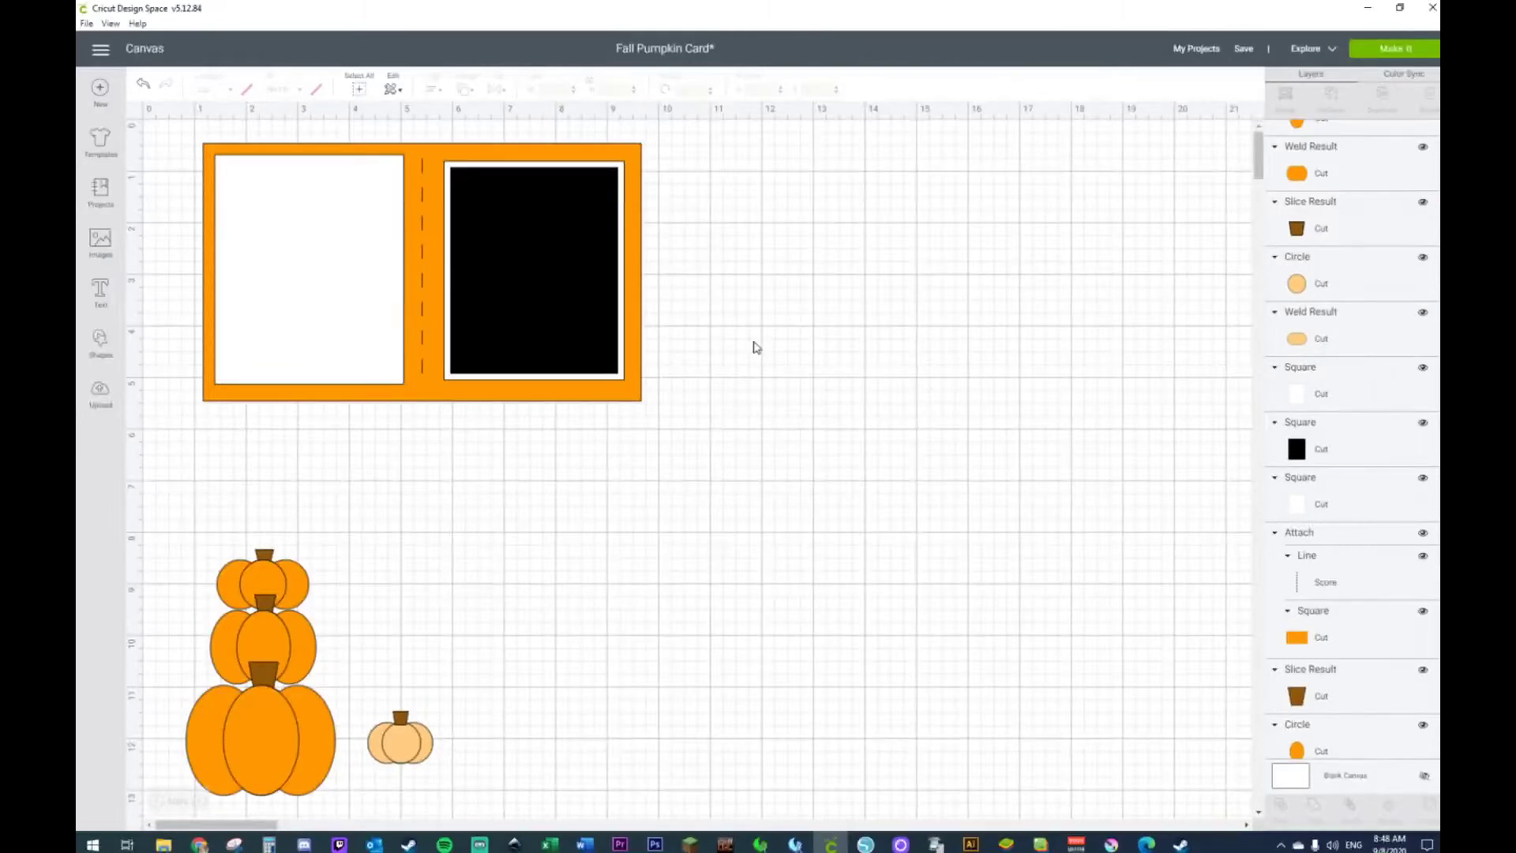
Insert a square in the empty area of the canvas and size it to 8.5 inches wide by 5 inches high
click(104, 341)
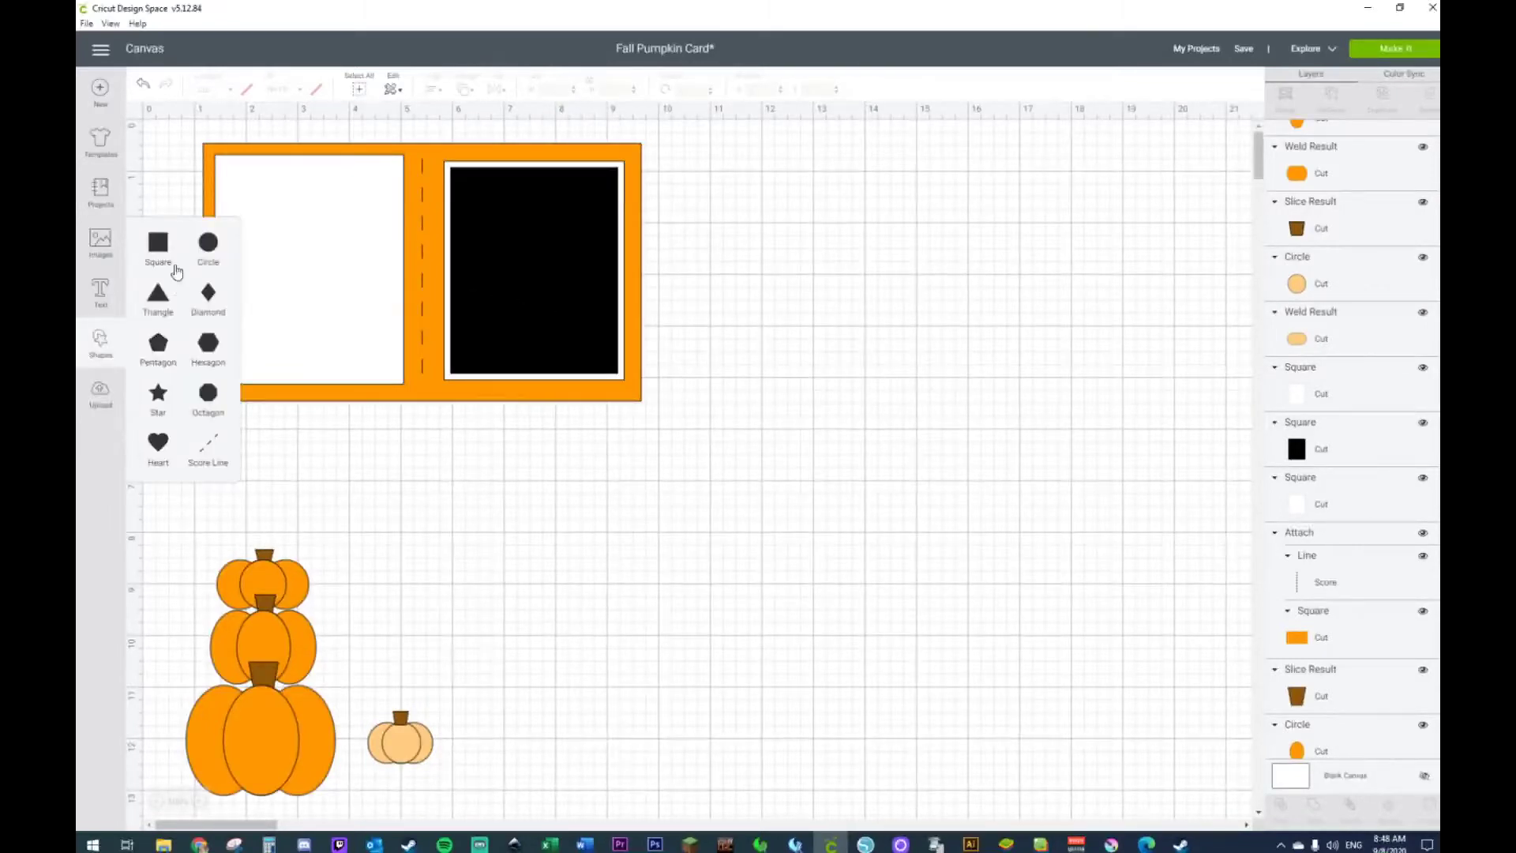
click(158, 243)
drag(313, 298, 922, 520)
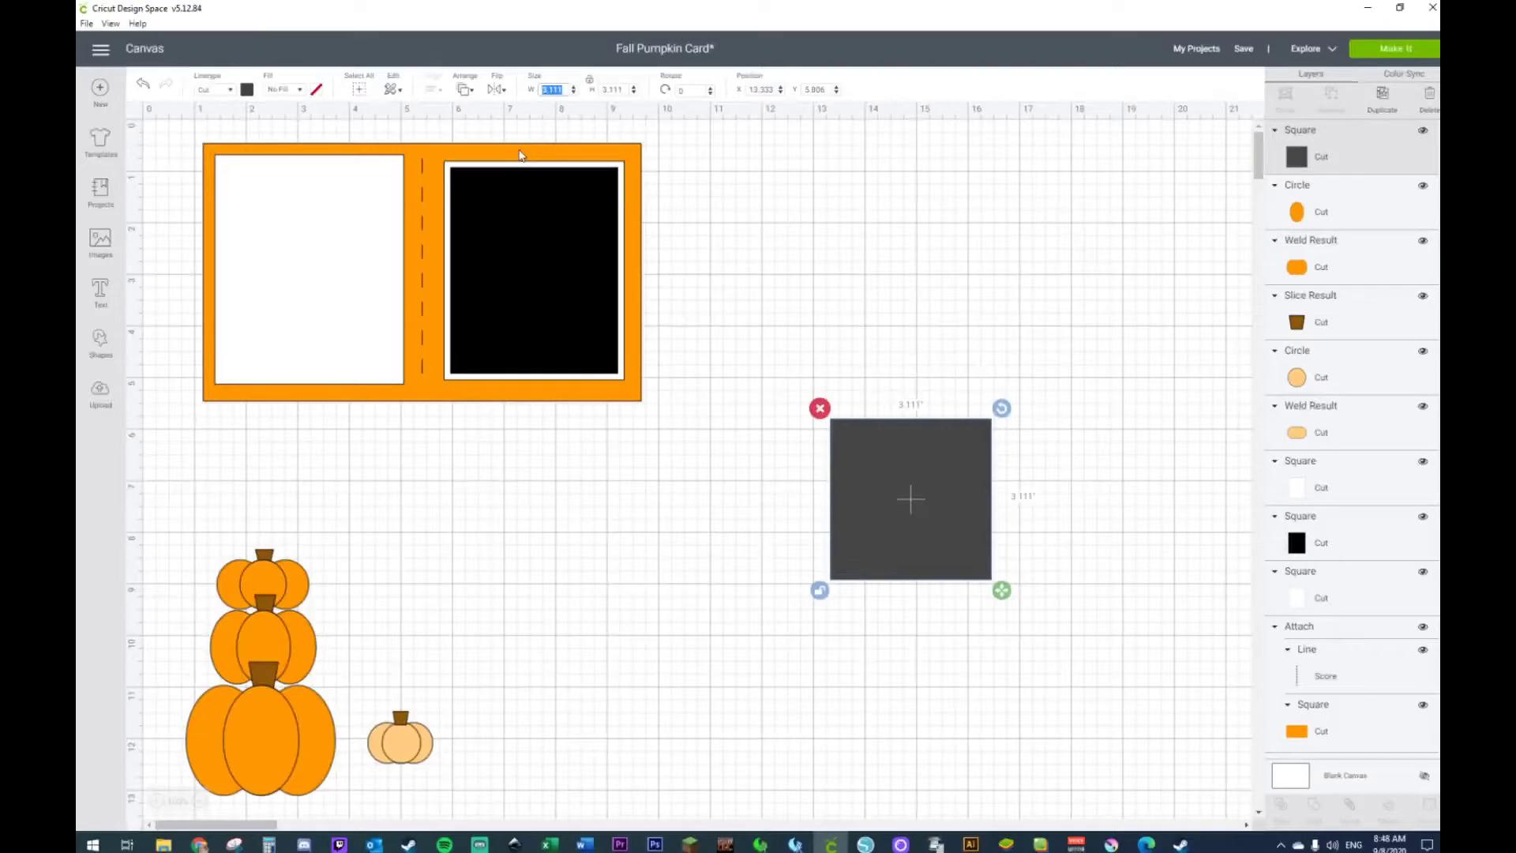
key(Return)
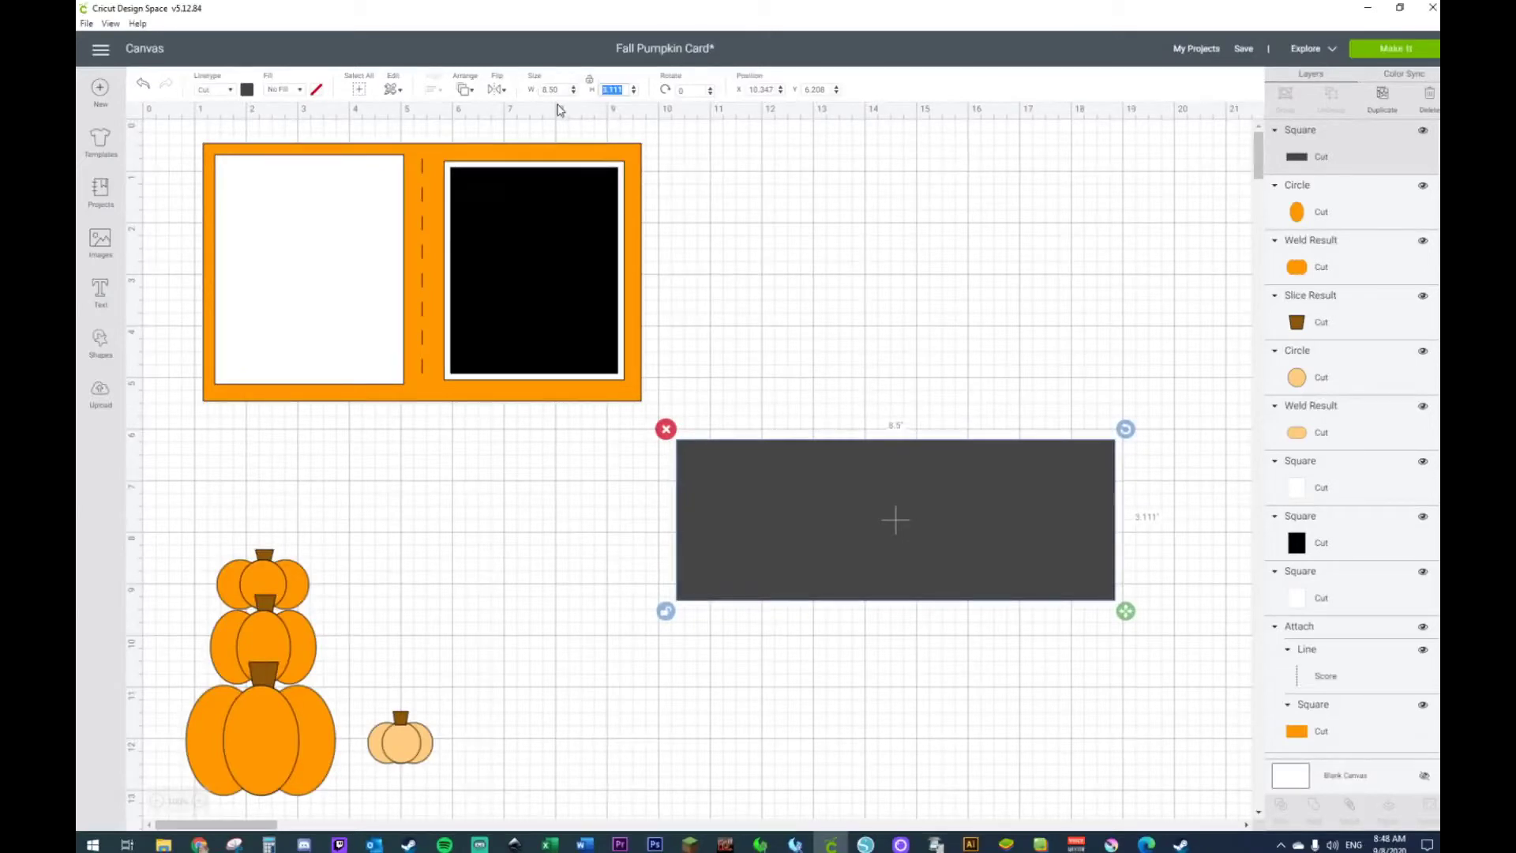
key(Return)
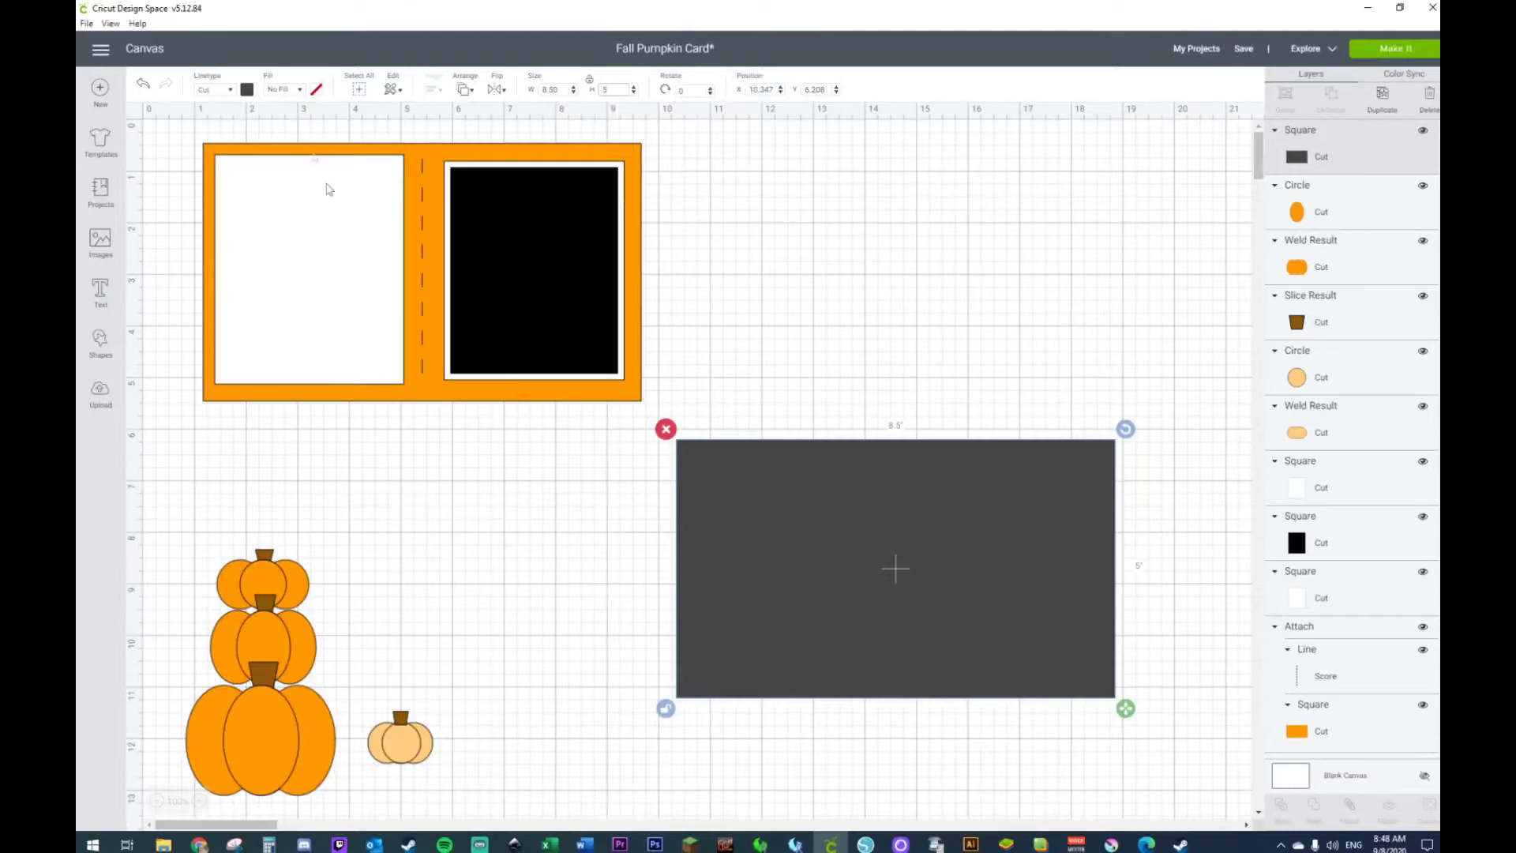
Color the 8.5 by 5 inch square orange, then insert a score line and place it over that rectangle
click(247, 90)
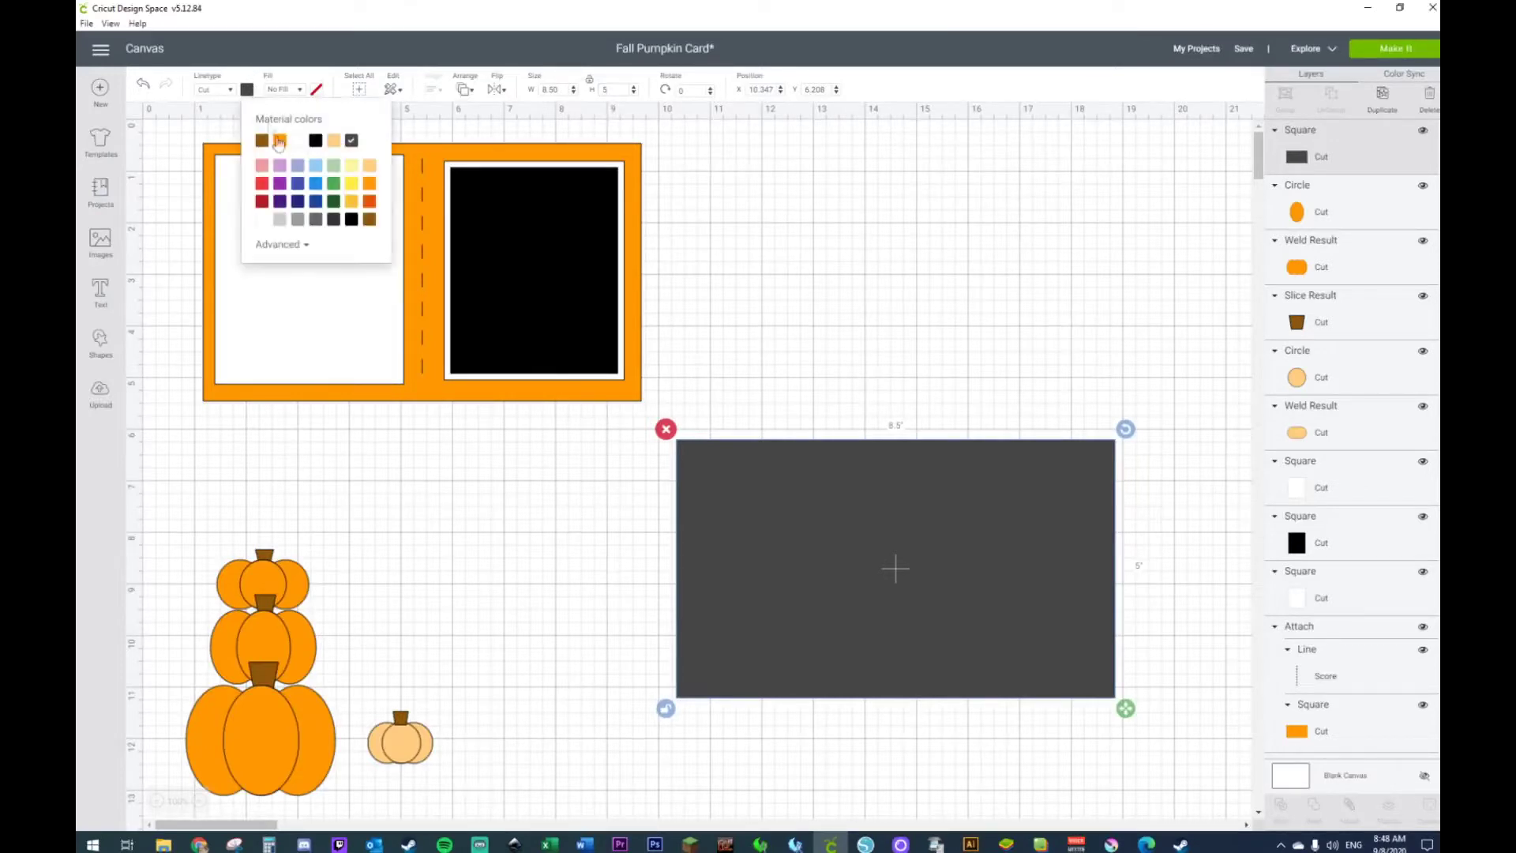
click(281, 142)
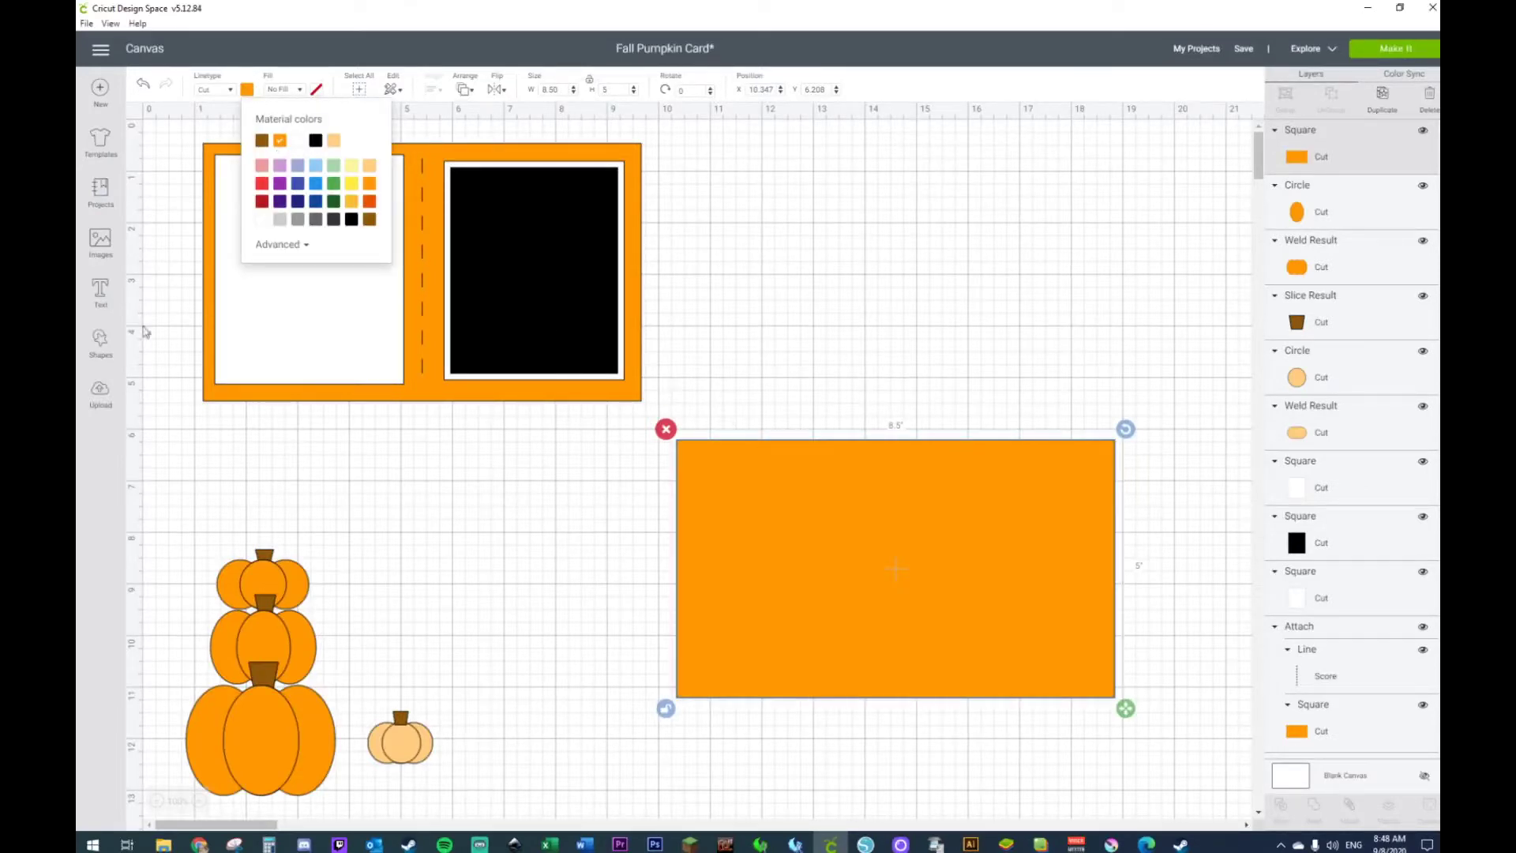
click(100, 353)
click(214, 460)
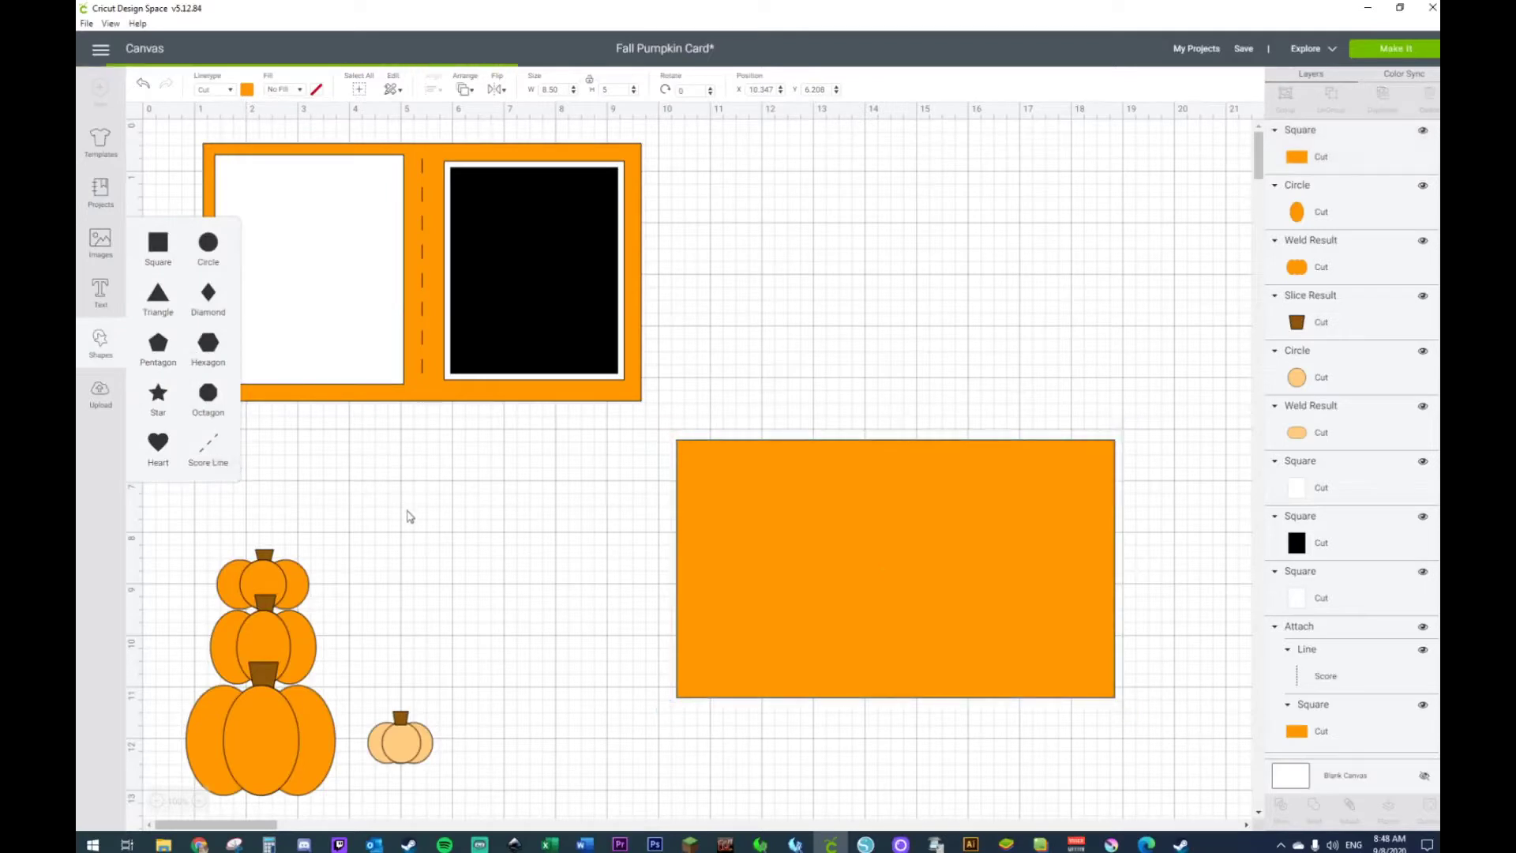
click(487, 511)
drag(258, 353, 769, 604)
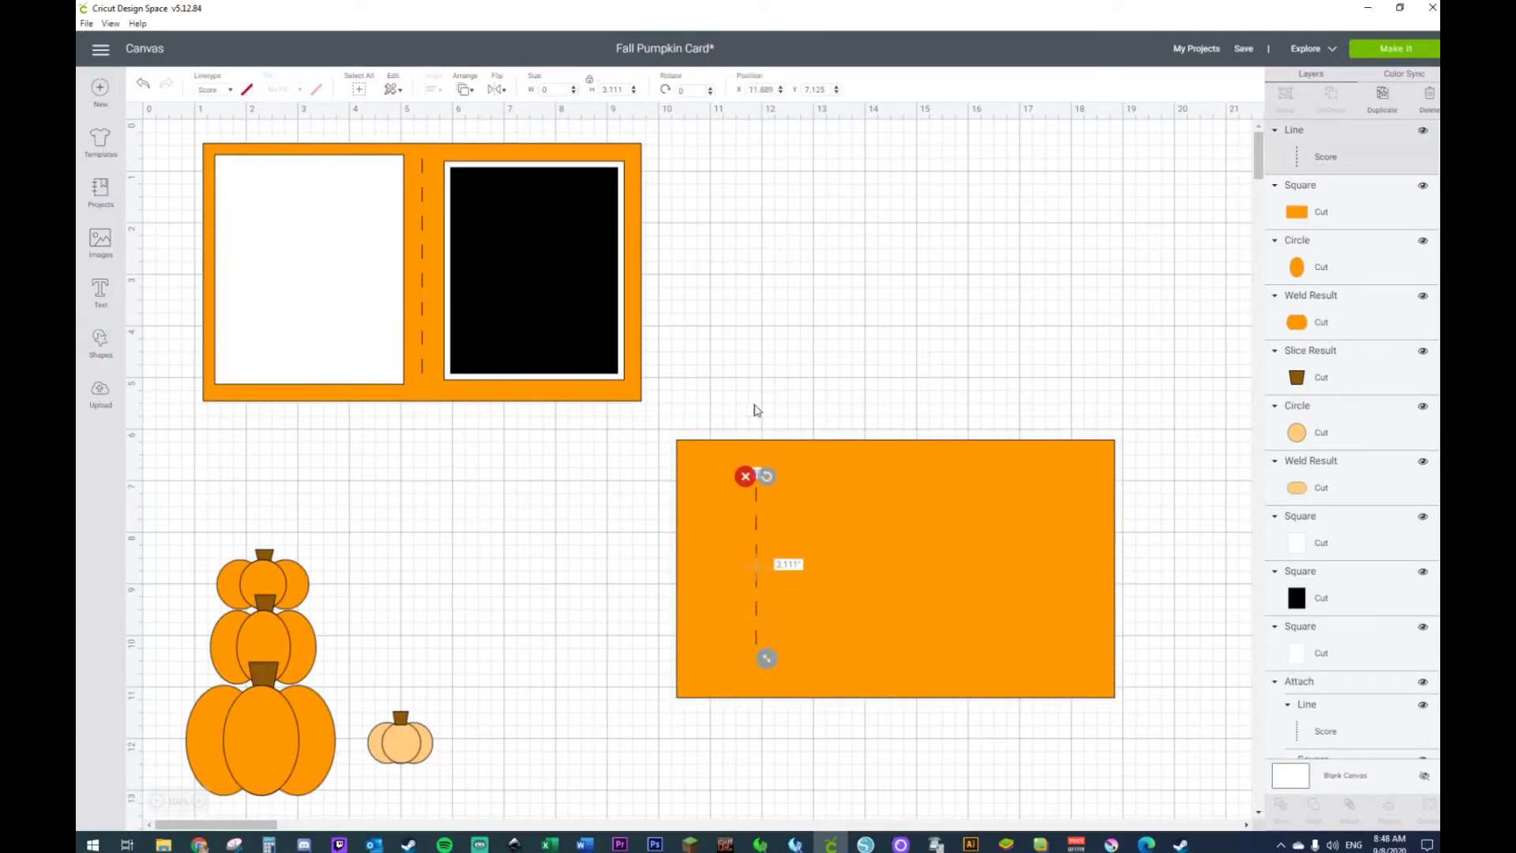
Center the score line on the new orange rectangle using the alignment options
drag(600, 477, 1066, 725)
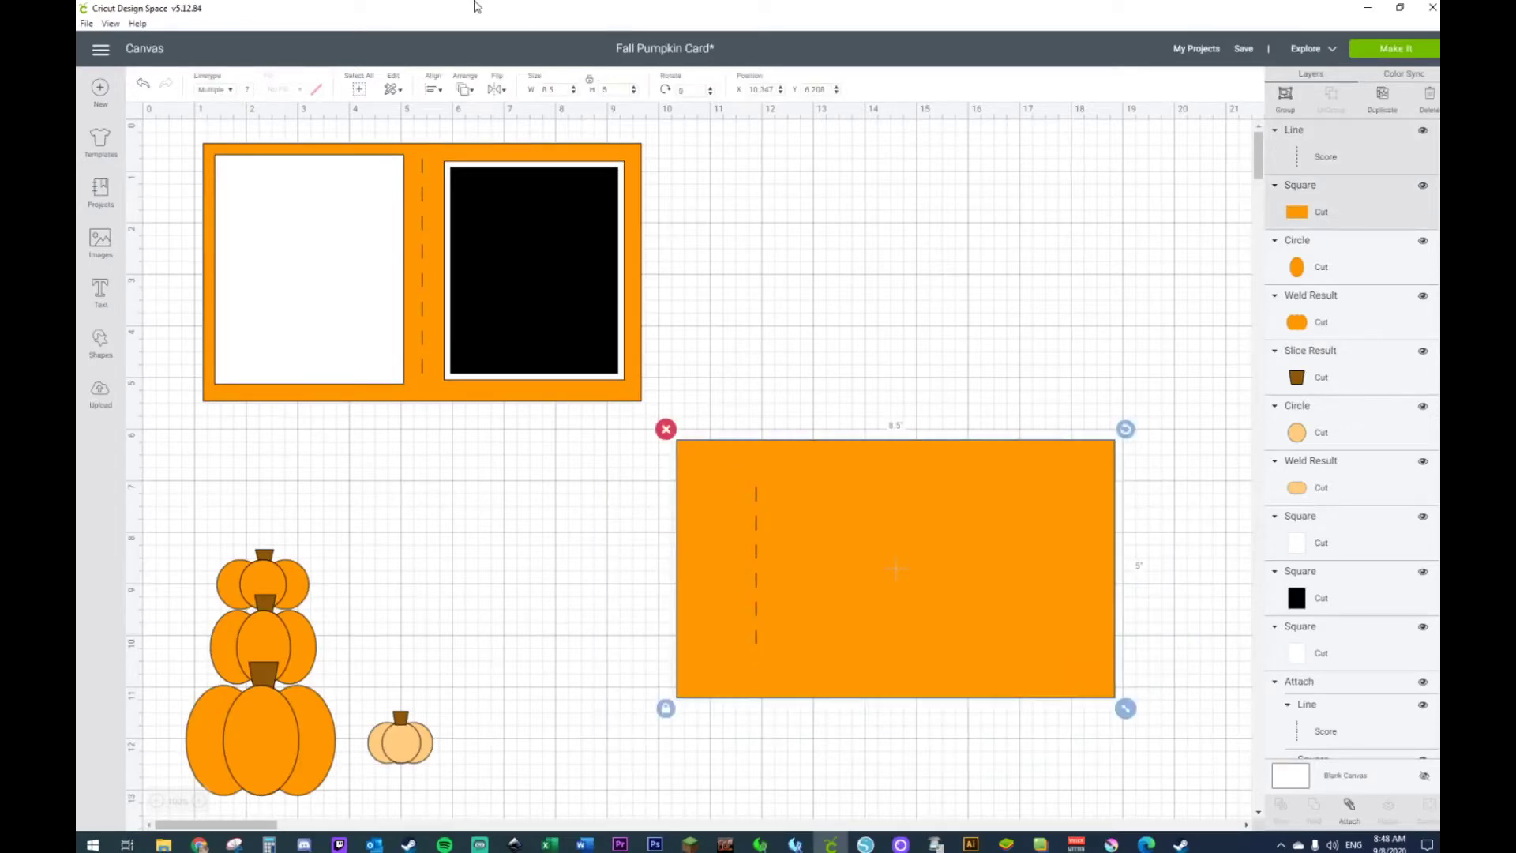
click(435, 95)
click(924, 386)
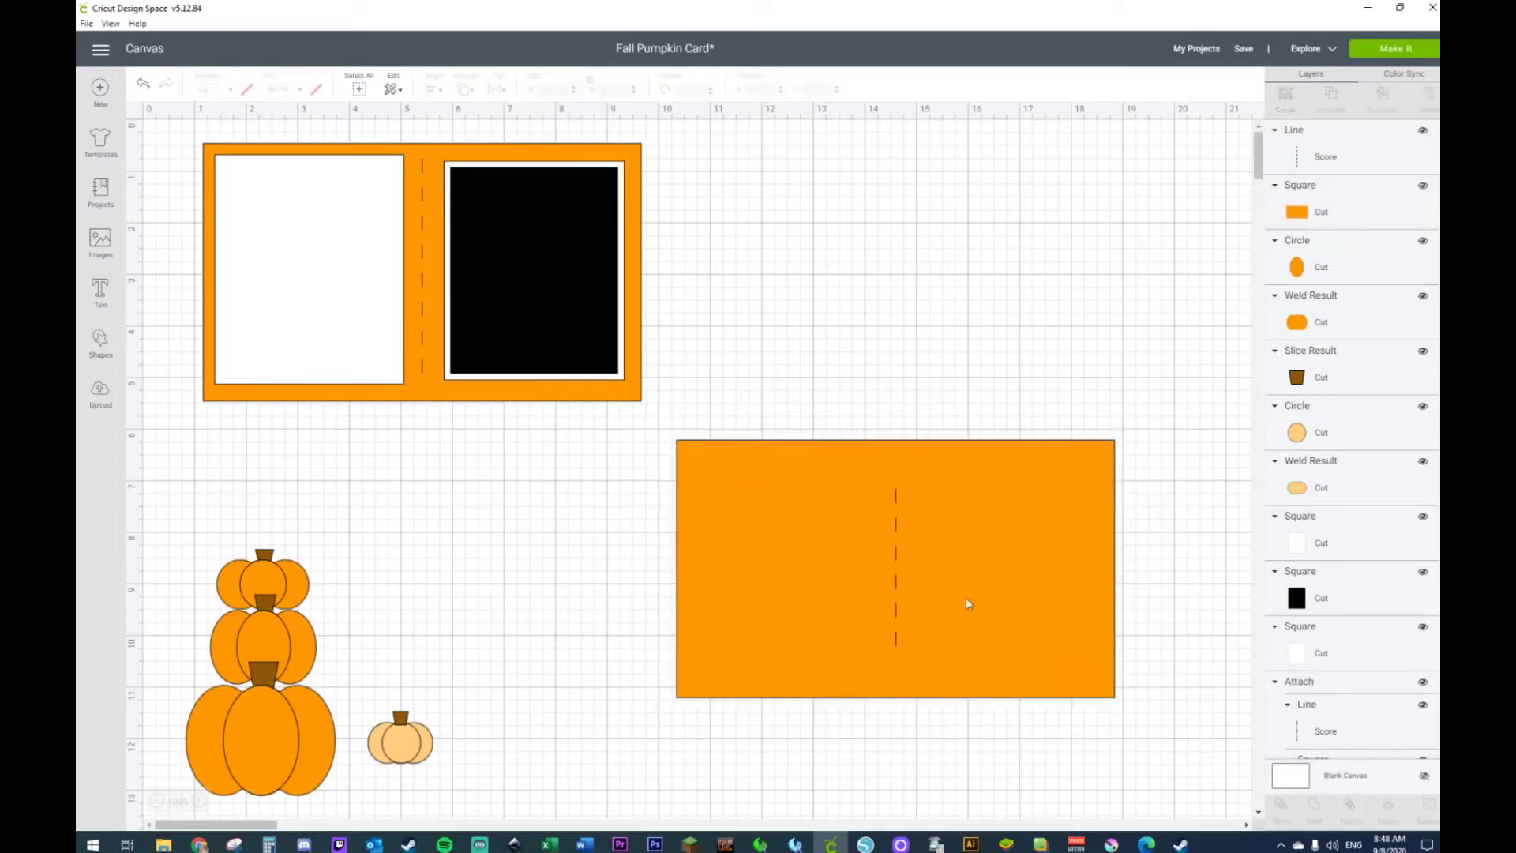
Nudge the score line up to Y 6.653 and lengthen it to about 4.2 inches toward the rectangle's bottom edge
click(896, 524)
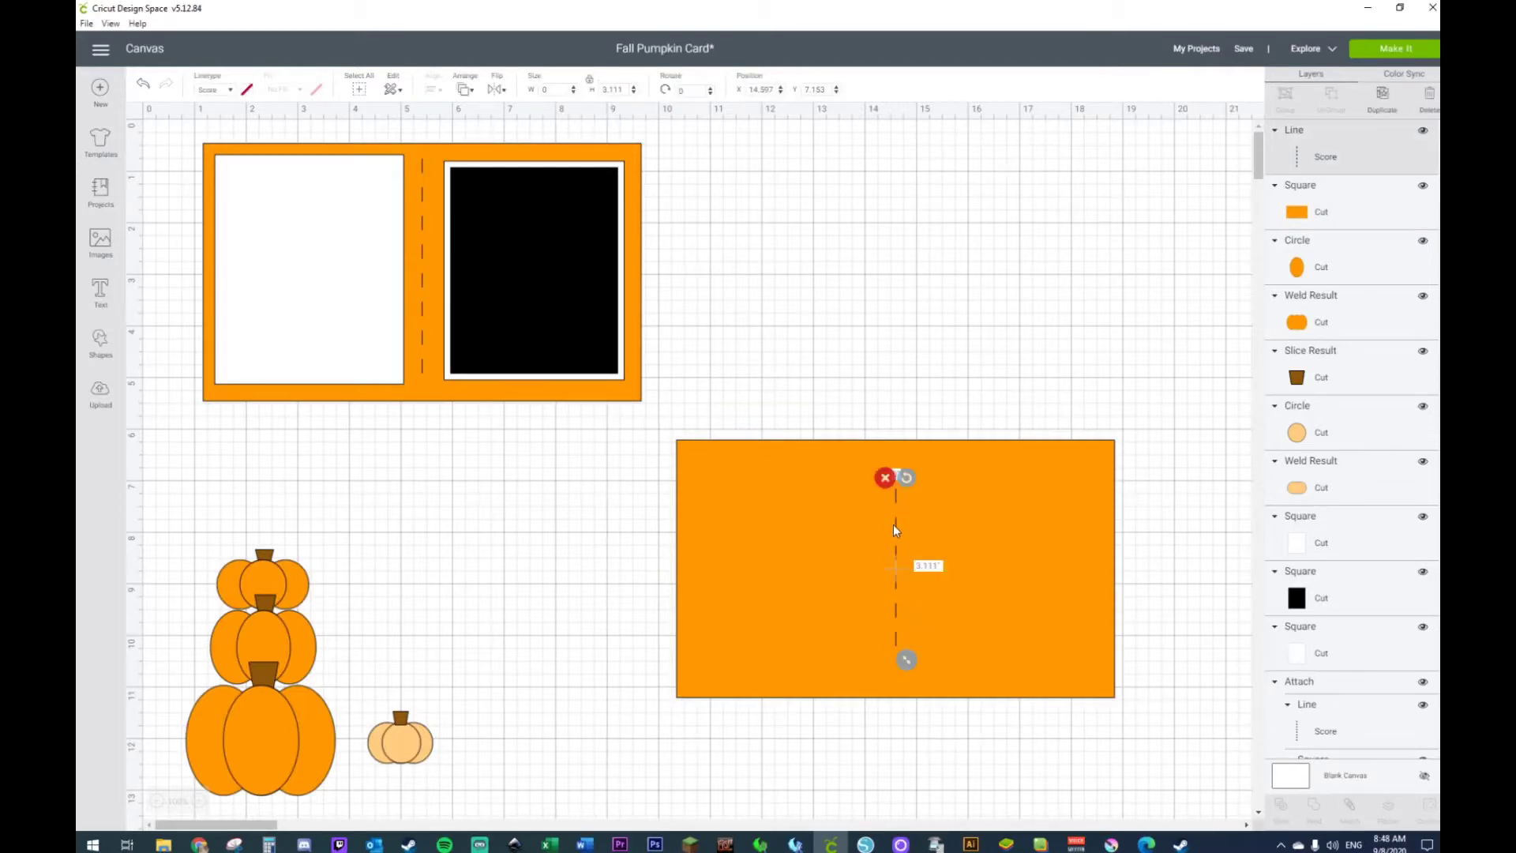
key(Up)
key(Up)
key(Up)
key(Up)
key(Up)
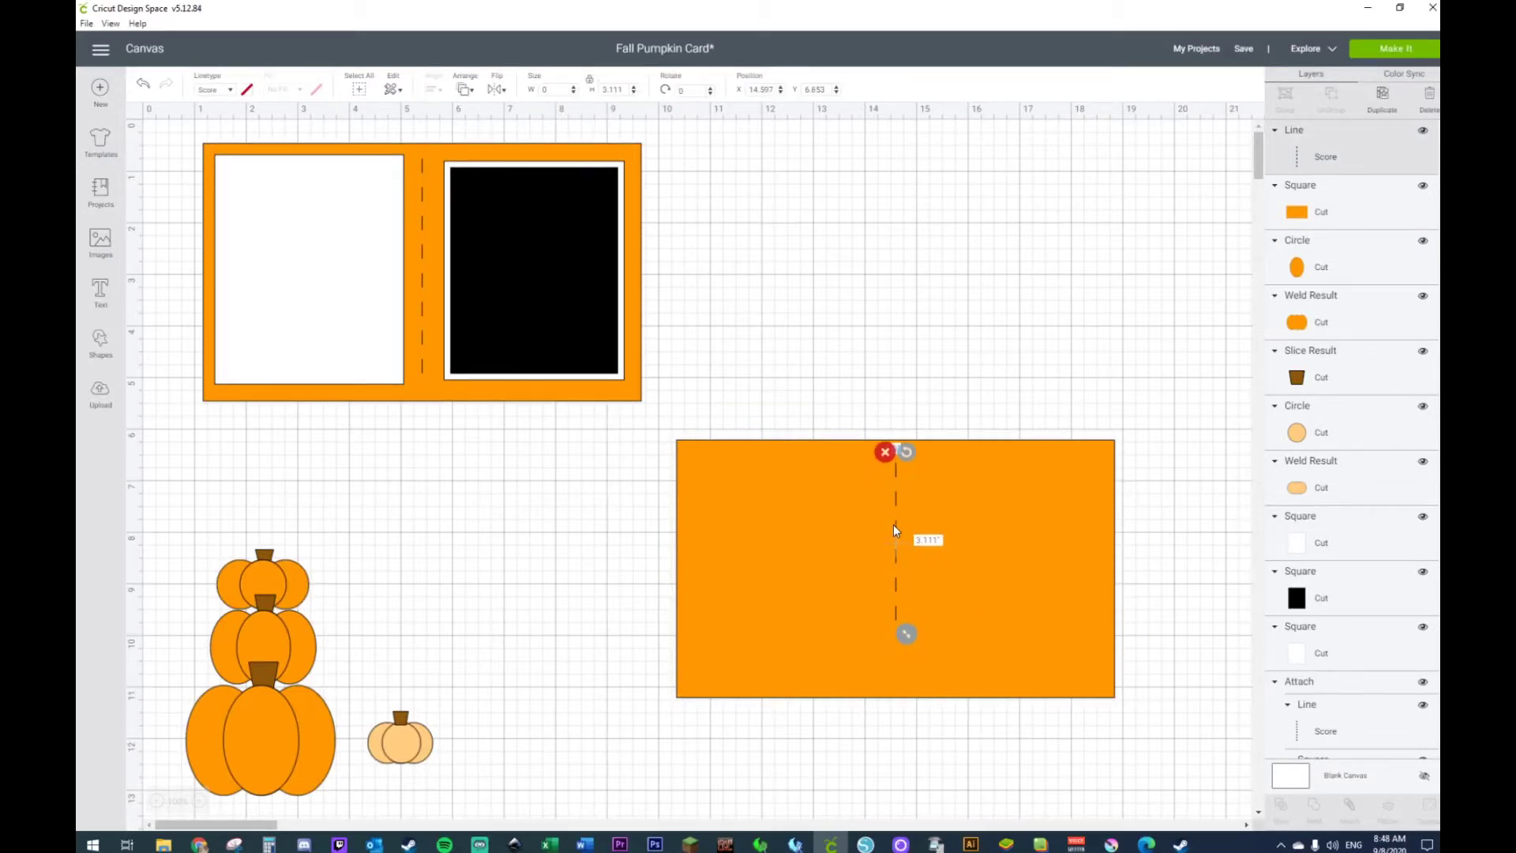
drag(907, 634, 916, 698)
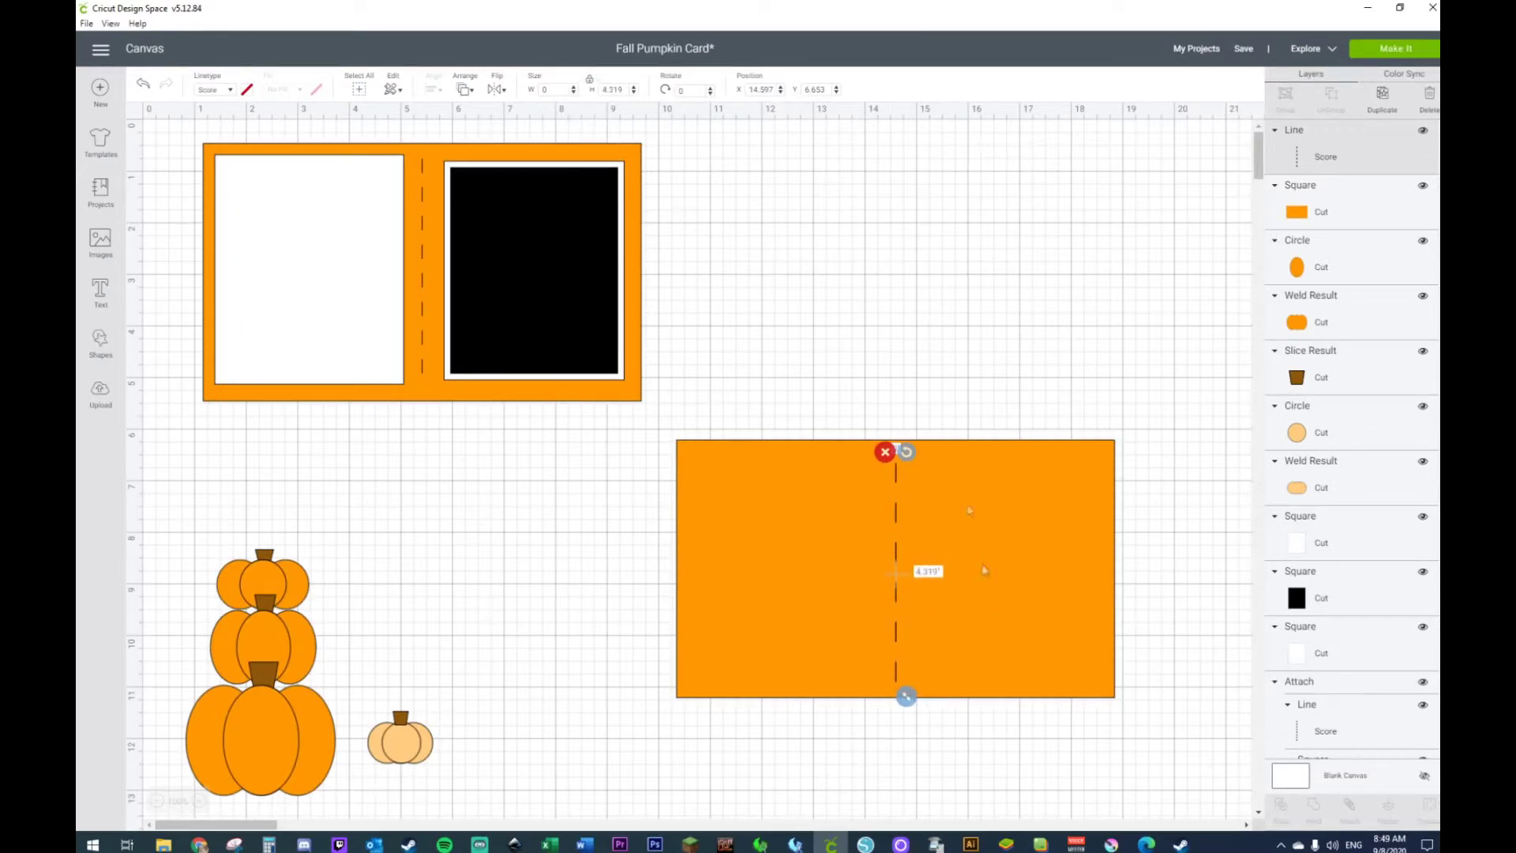
click(941, 349)
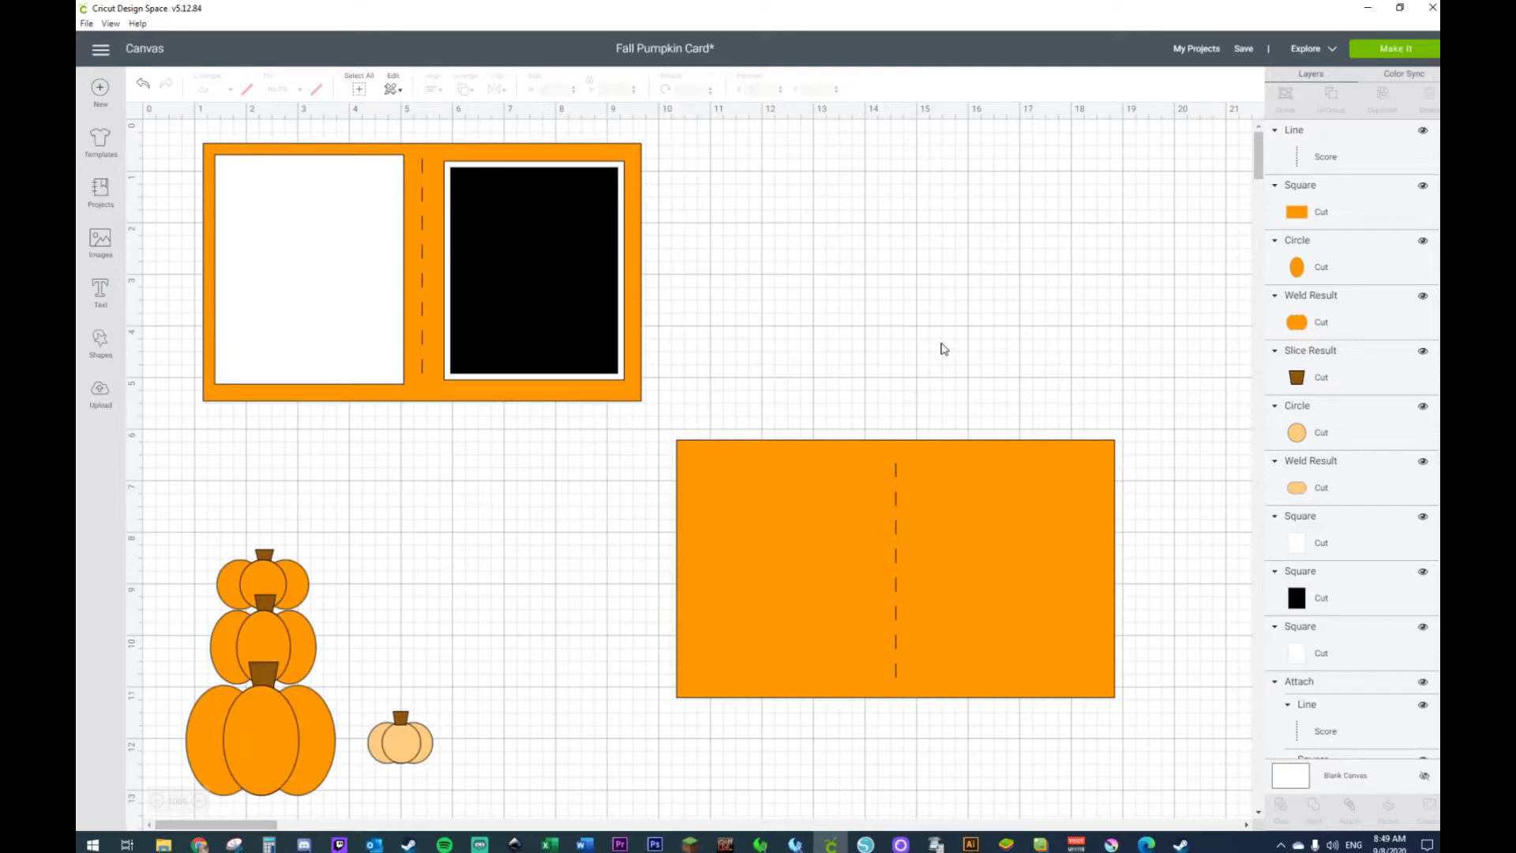
Attach the score line to the new orange rectangle and shift the attached piece slightly on the canvas
drag(1153, 400, 684, 750)
right_click(778, 637)
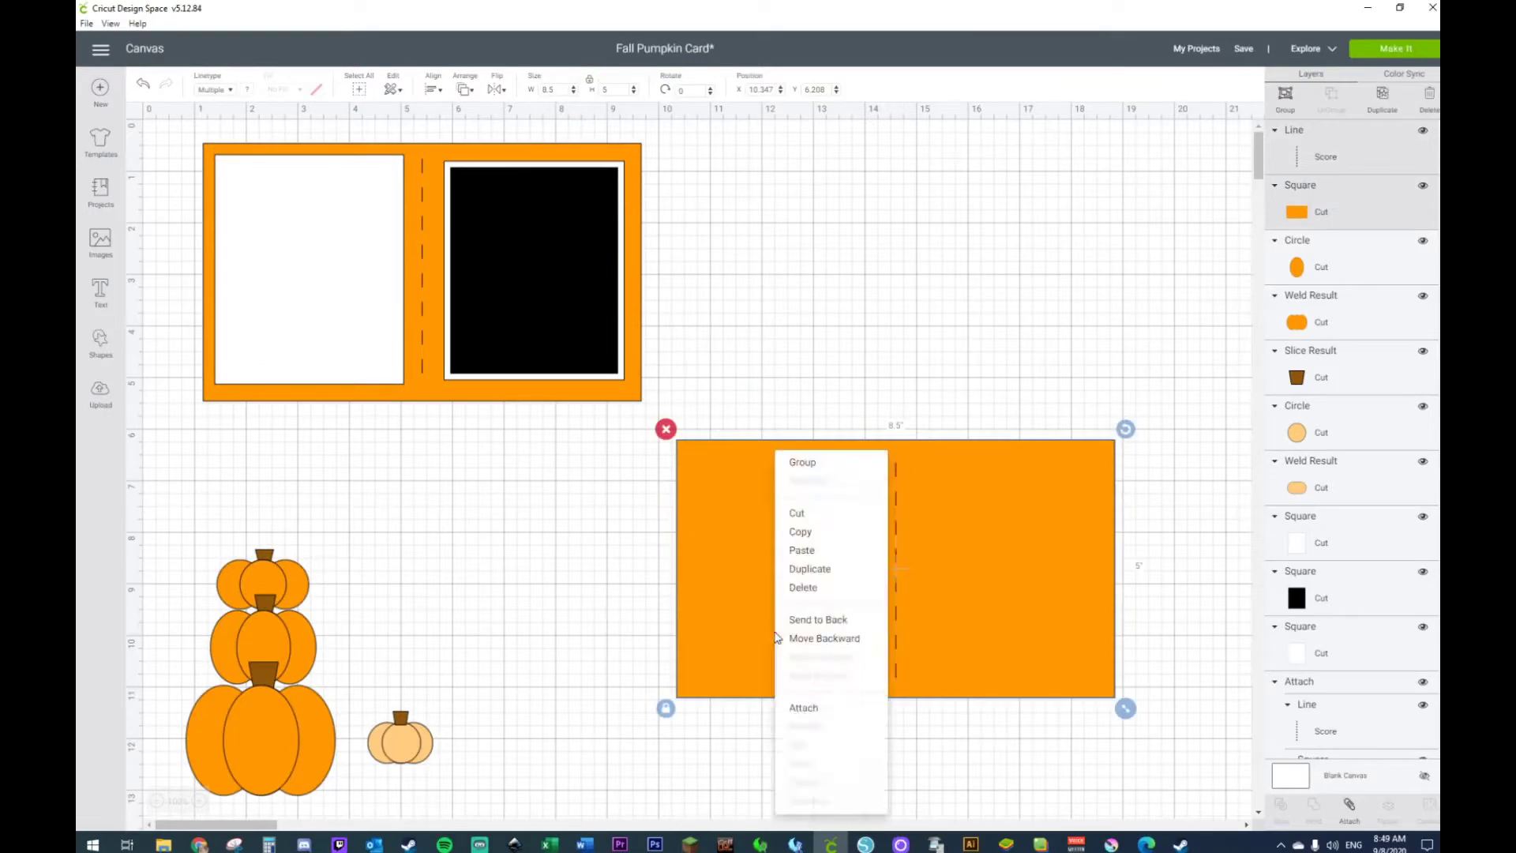
click(812, 705)
mouse_move(816, 651)
mouse_down()
mouse_move(913, 643)
mouse_move(799, 679)
mouse_move(790, 639)
mouse_up()
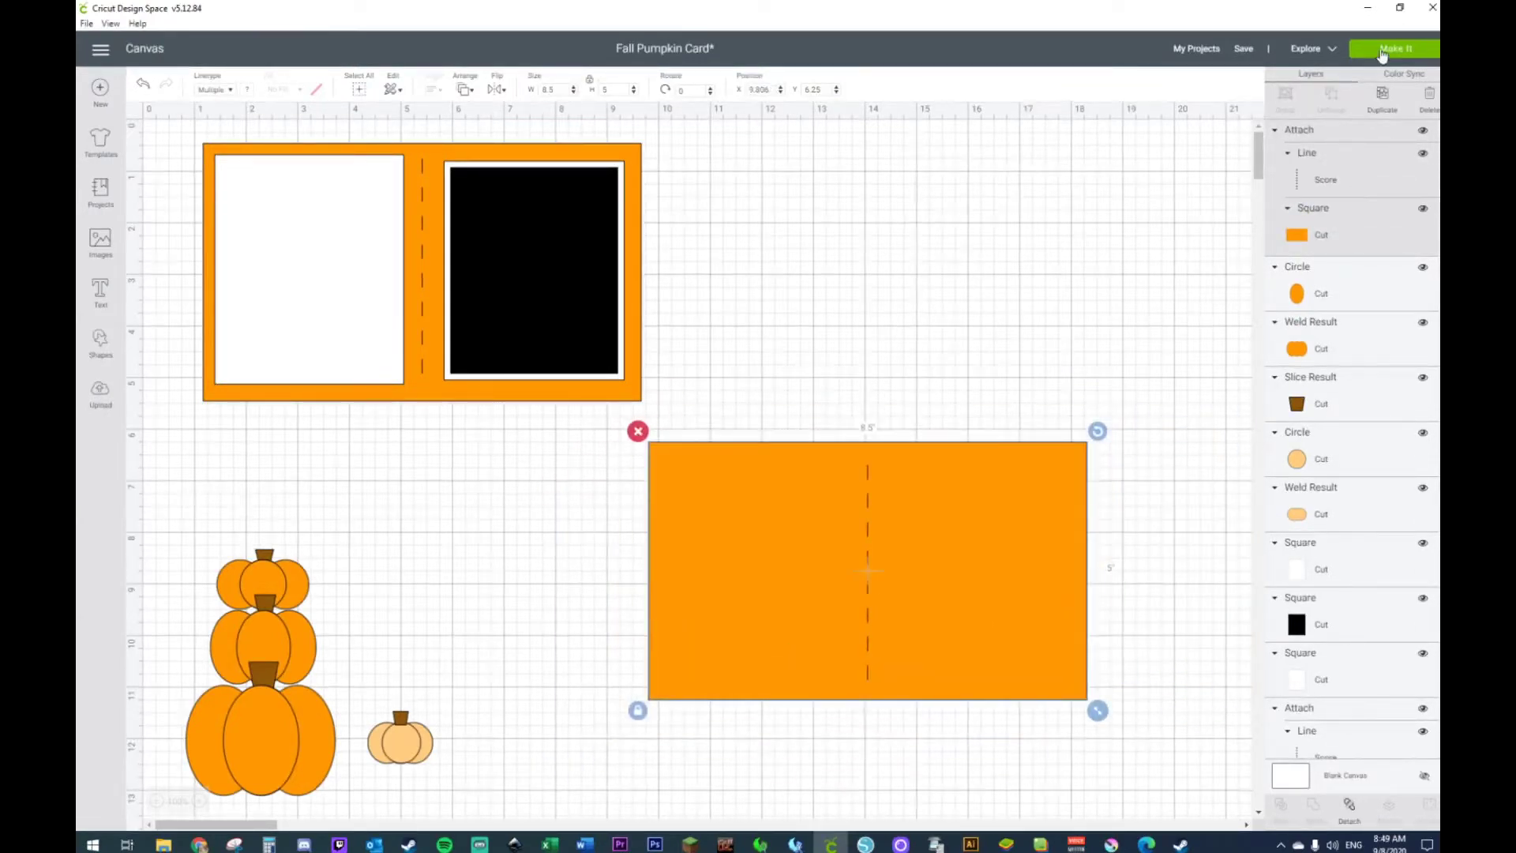
Reposition the new card base and detach its score line from the orange rectangle
drag(986, 537, 1035, 472)
right_click(1034, 474)
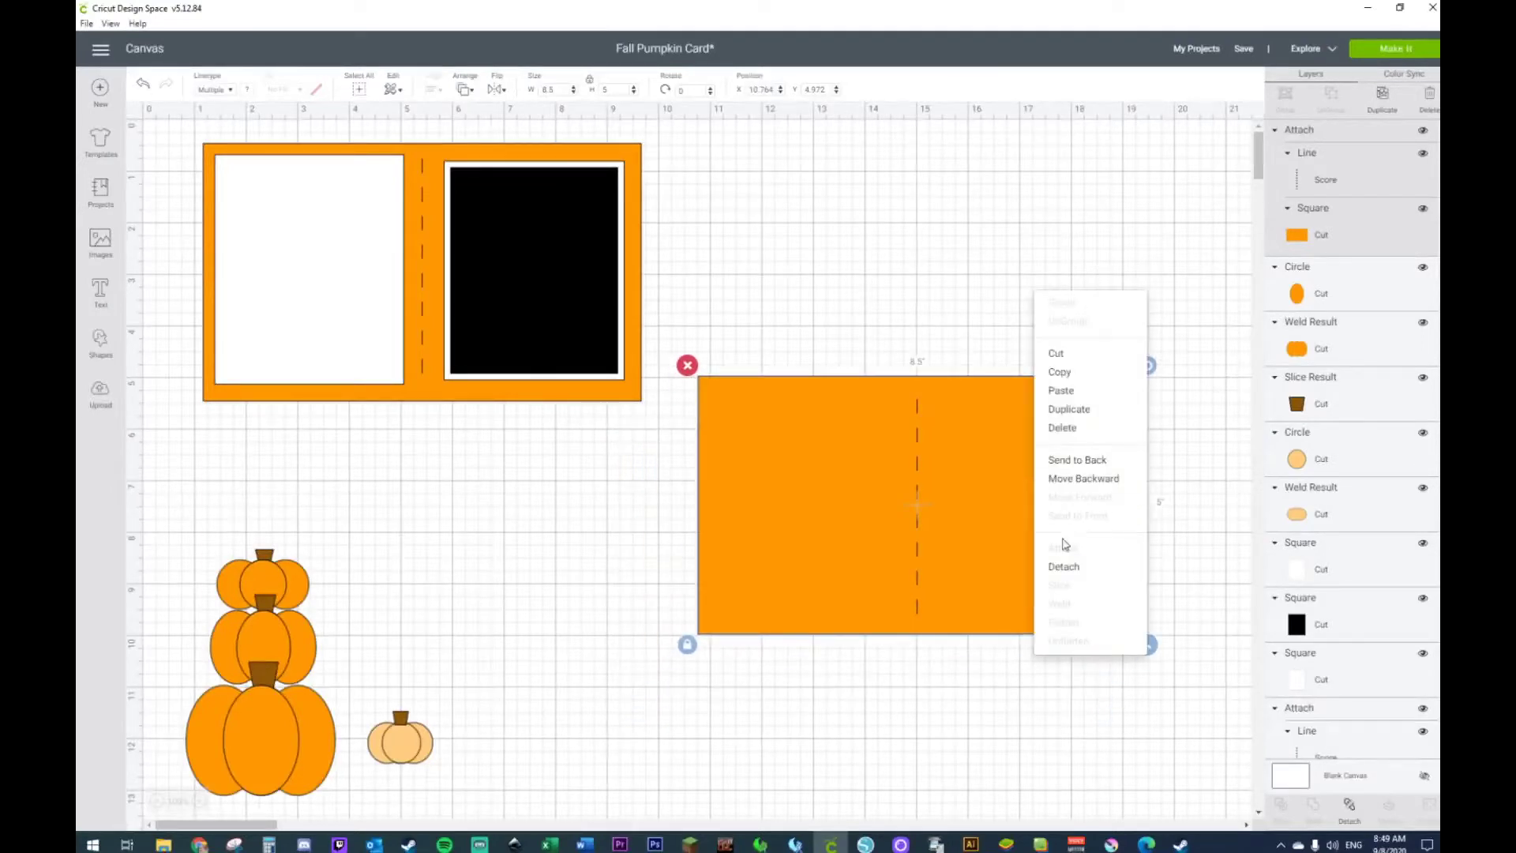
click(1066, 567)
click(993, 307)
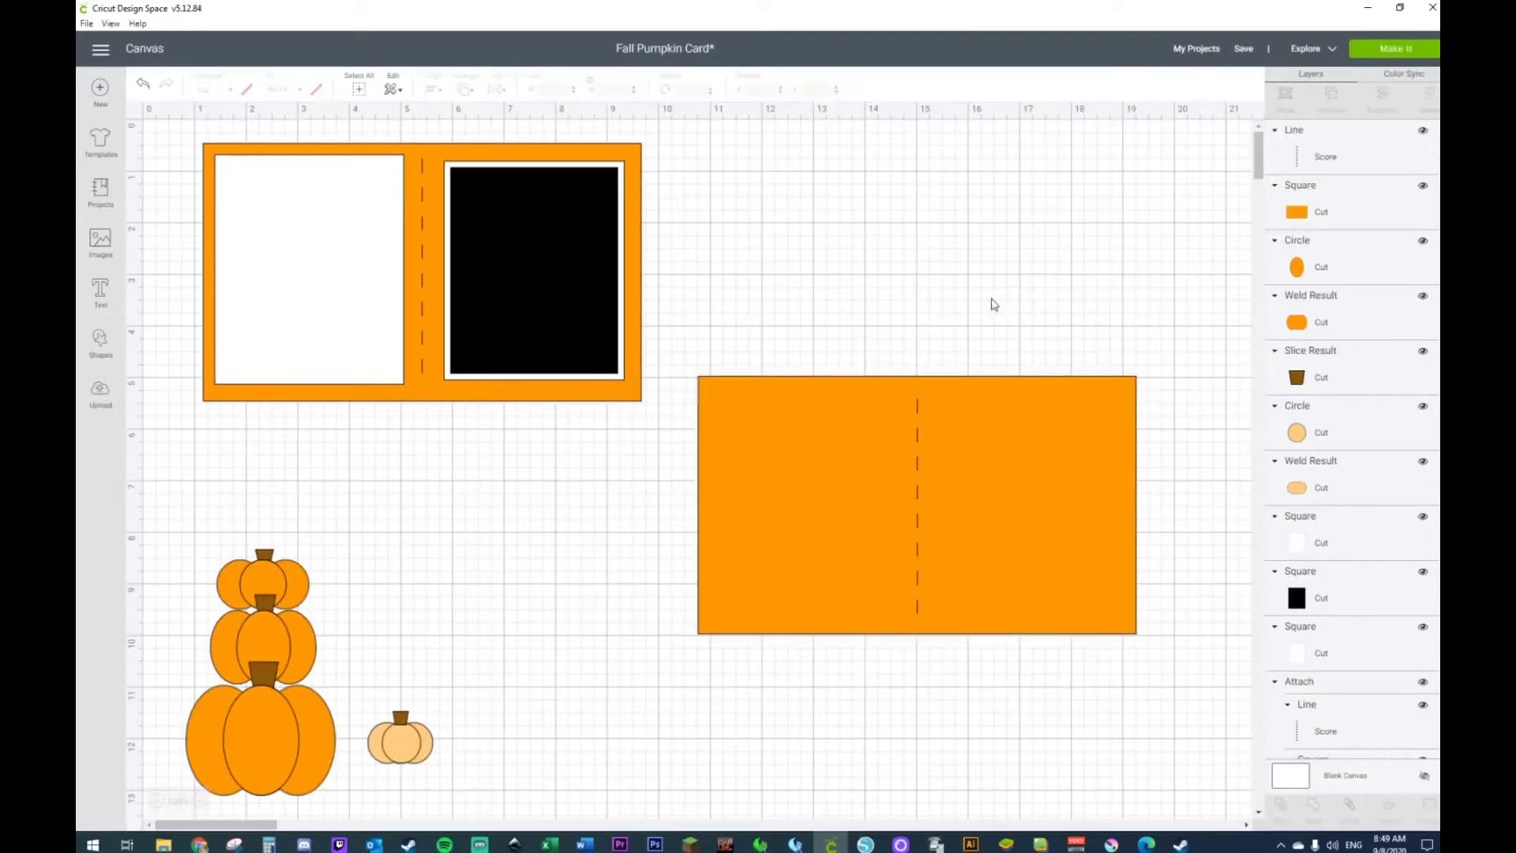
Preview the cut mats with the score line detached, examine the score line's mat, and return to the canvas
click(1378, 52)
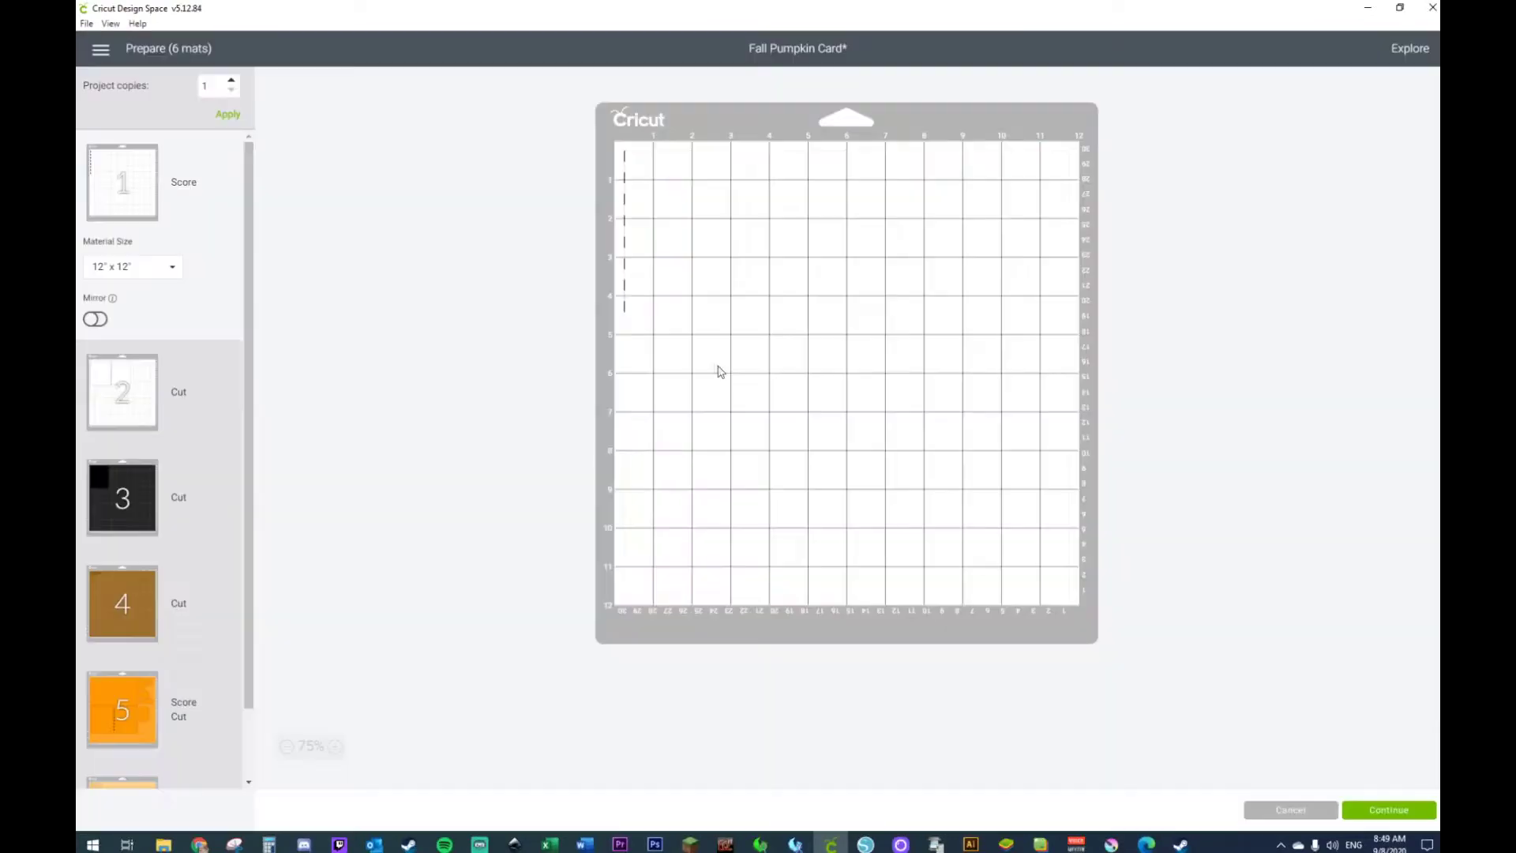
drag(626, 212, 713, 243)
click(1278, 811)
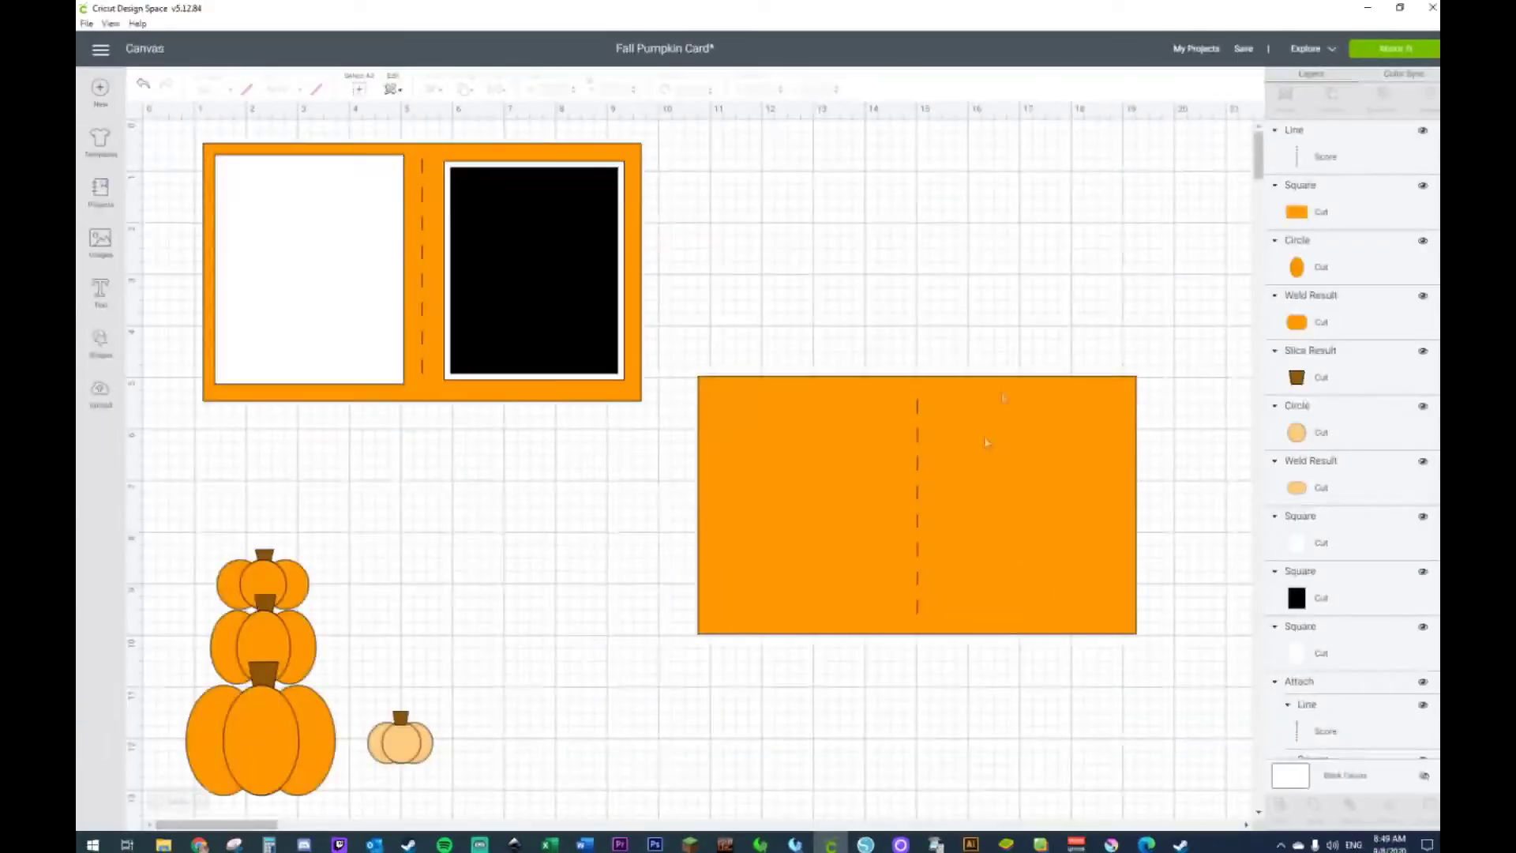
Attach the score line to the new orange rectangle and move the attached card base up beside the original card
drag(1206, 309, 840, 624)
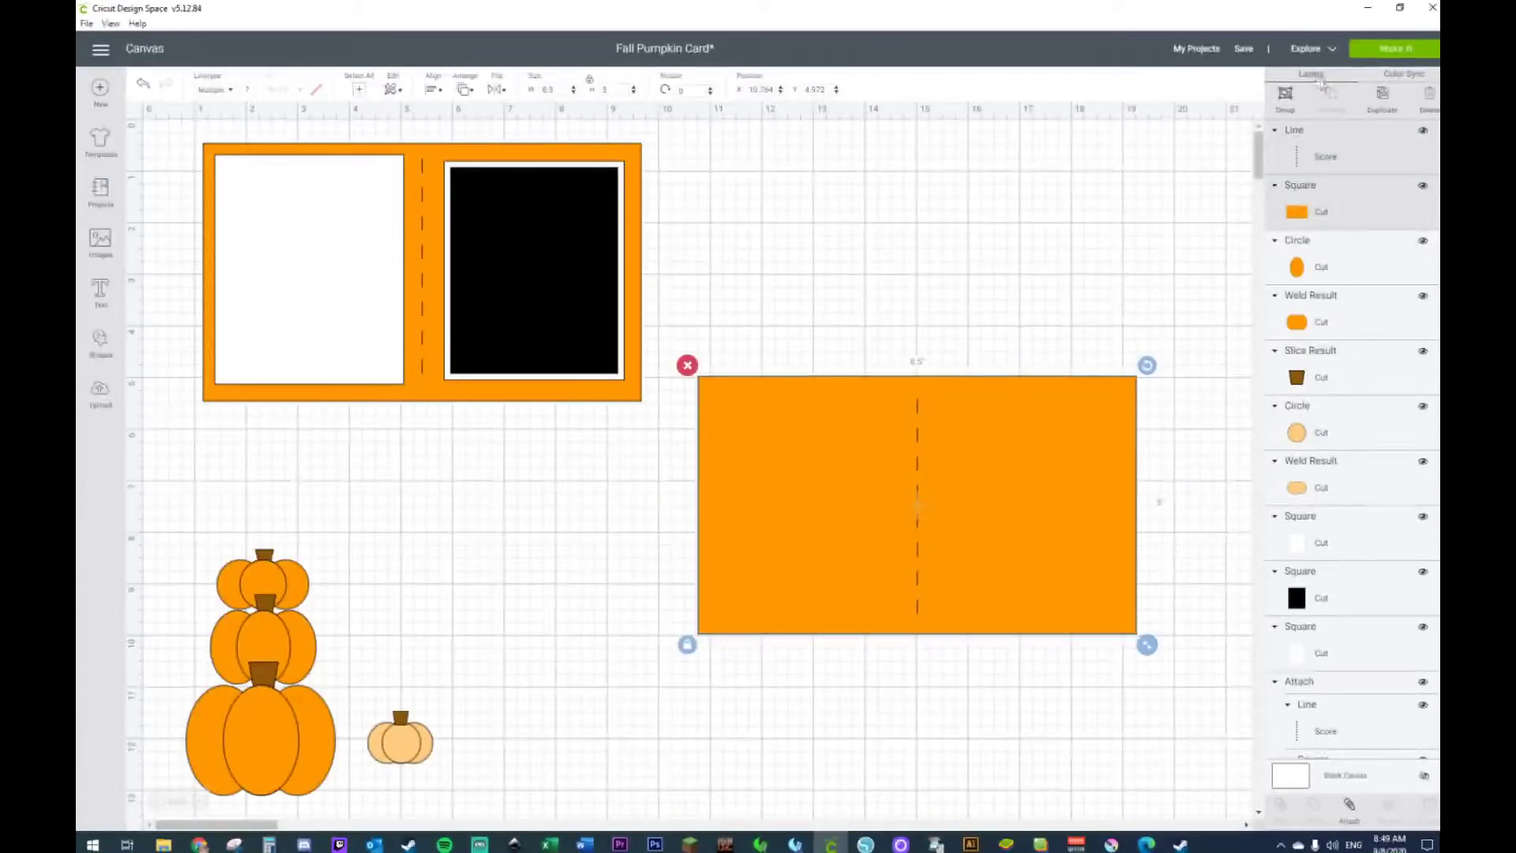
right_click(936, 479)
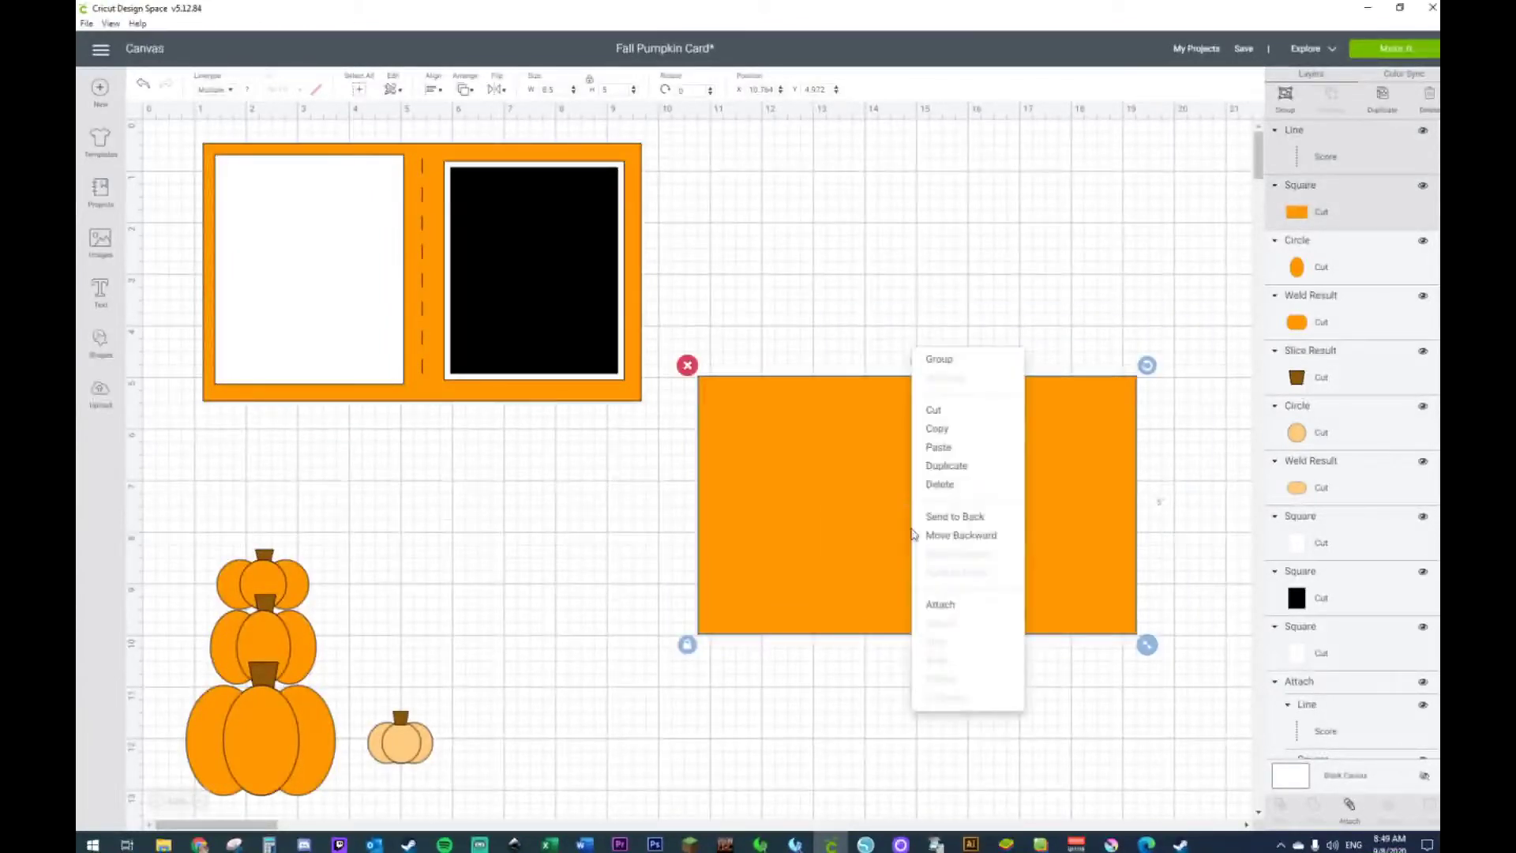
click(934, 605)
drag(951, 443, 964, 297)
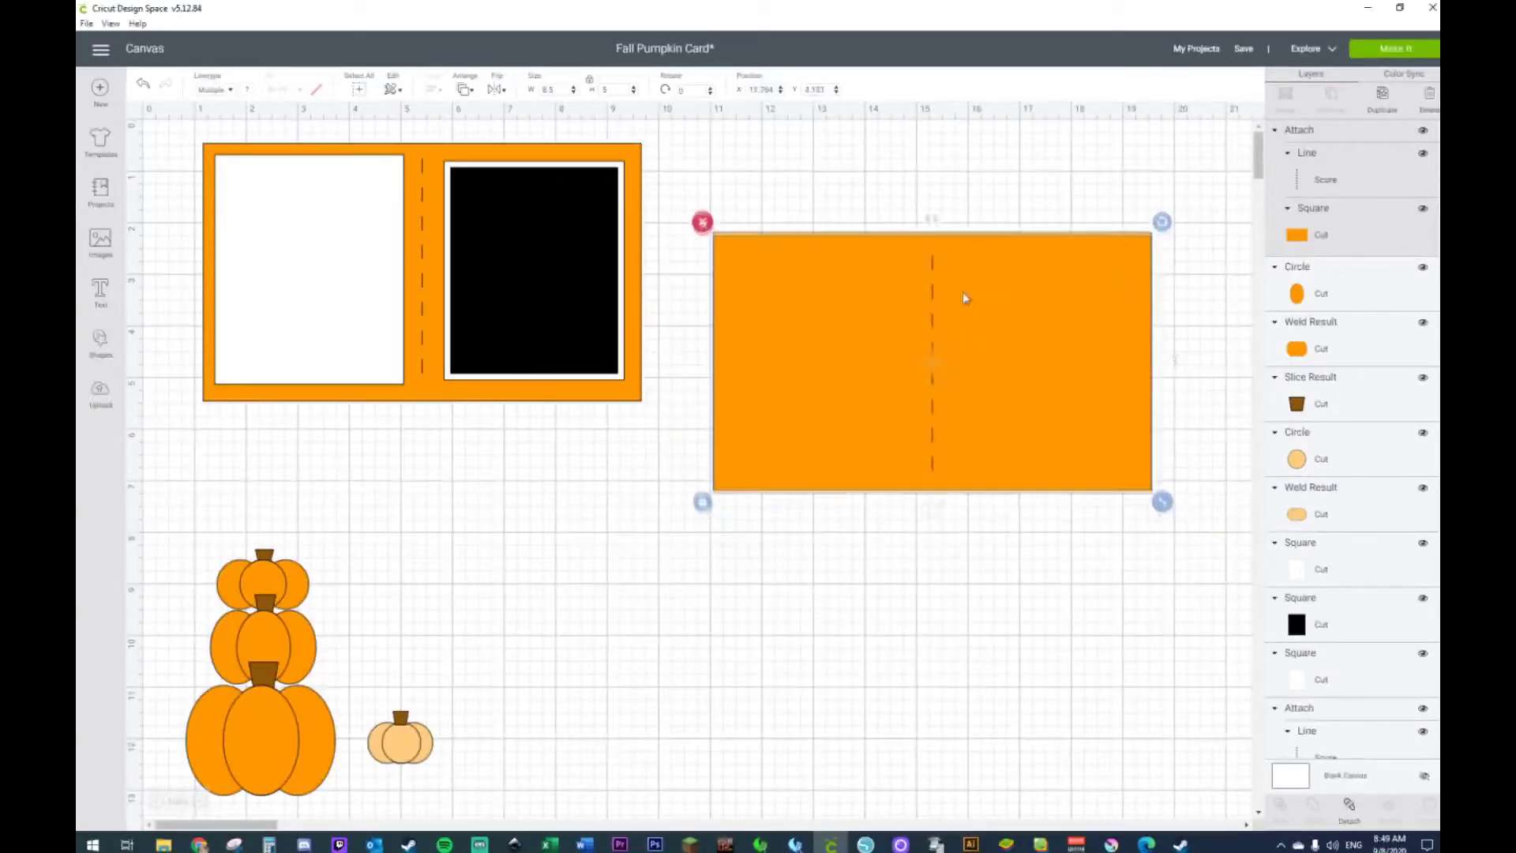
Insert a square in the empty area below the new card base and color it white
click(100, 341)
click(156, 247)
drag(368, 333, 834, 669)
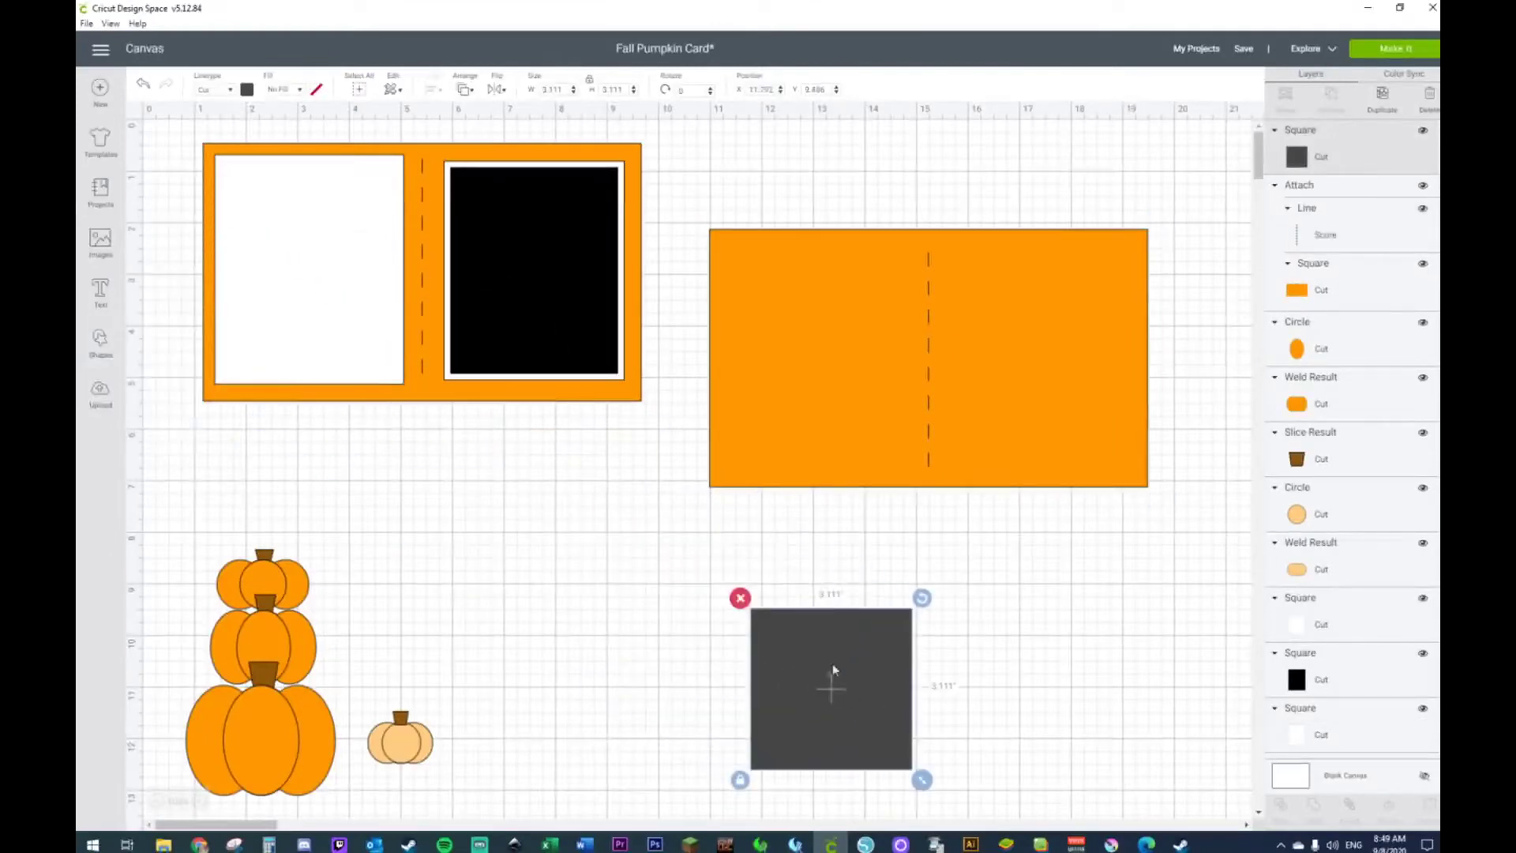
click(251, 92)
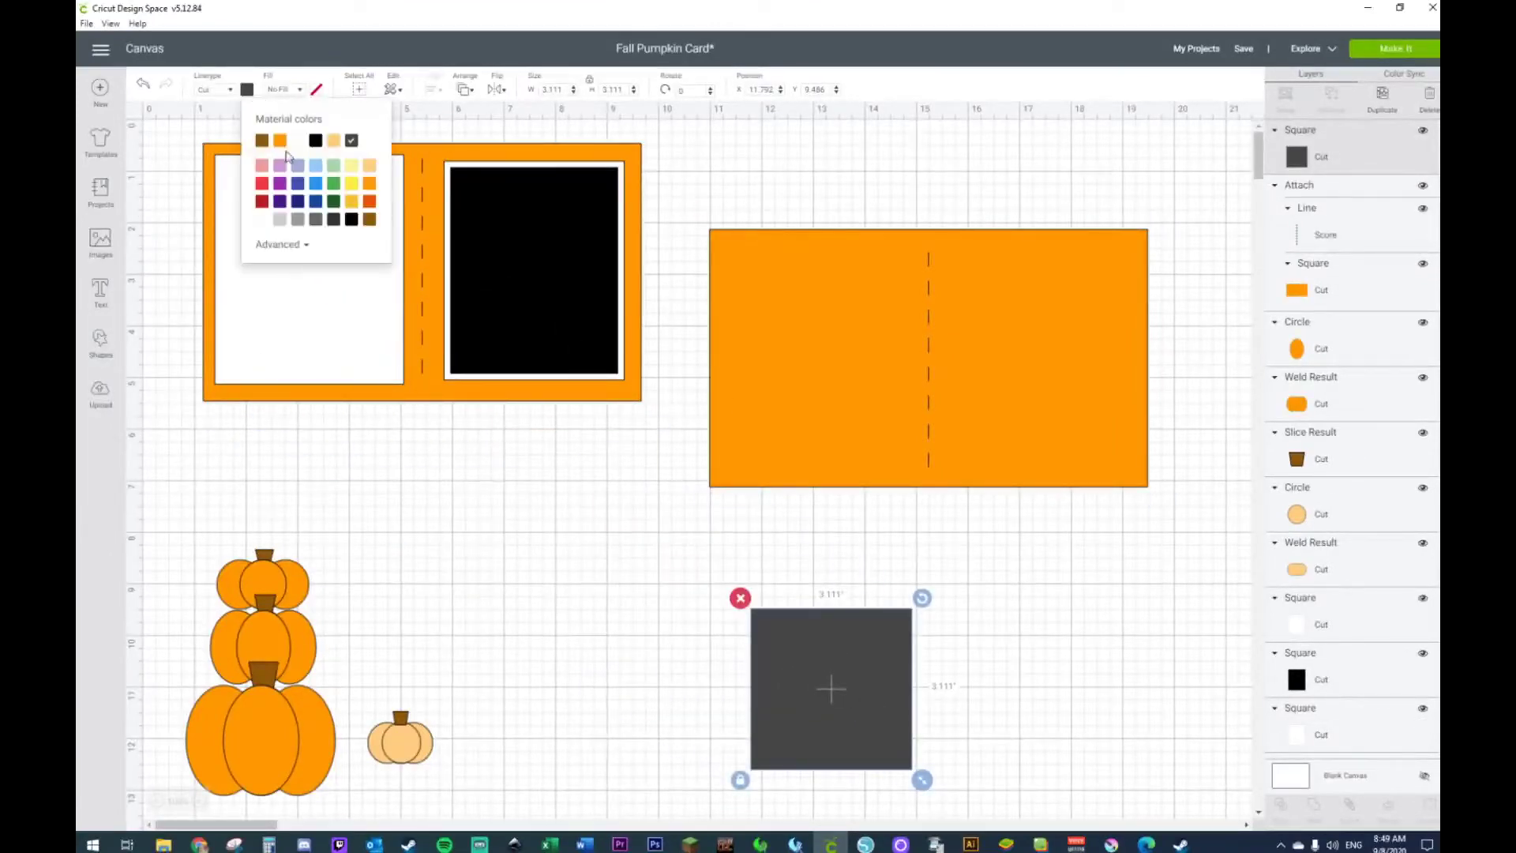
click(263, 219)
drag(882, 700, 858, 731)
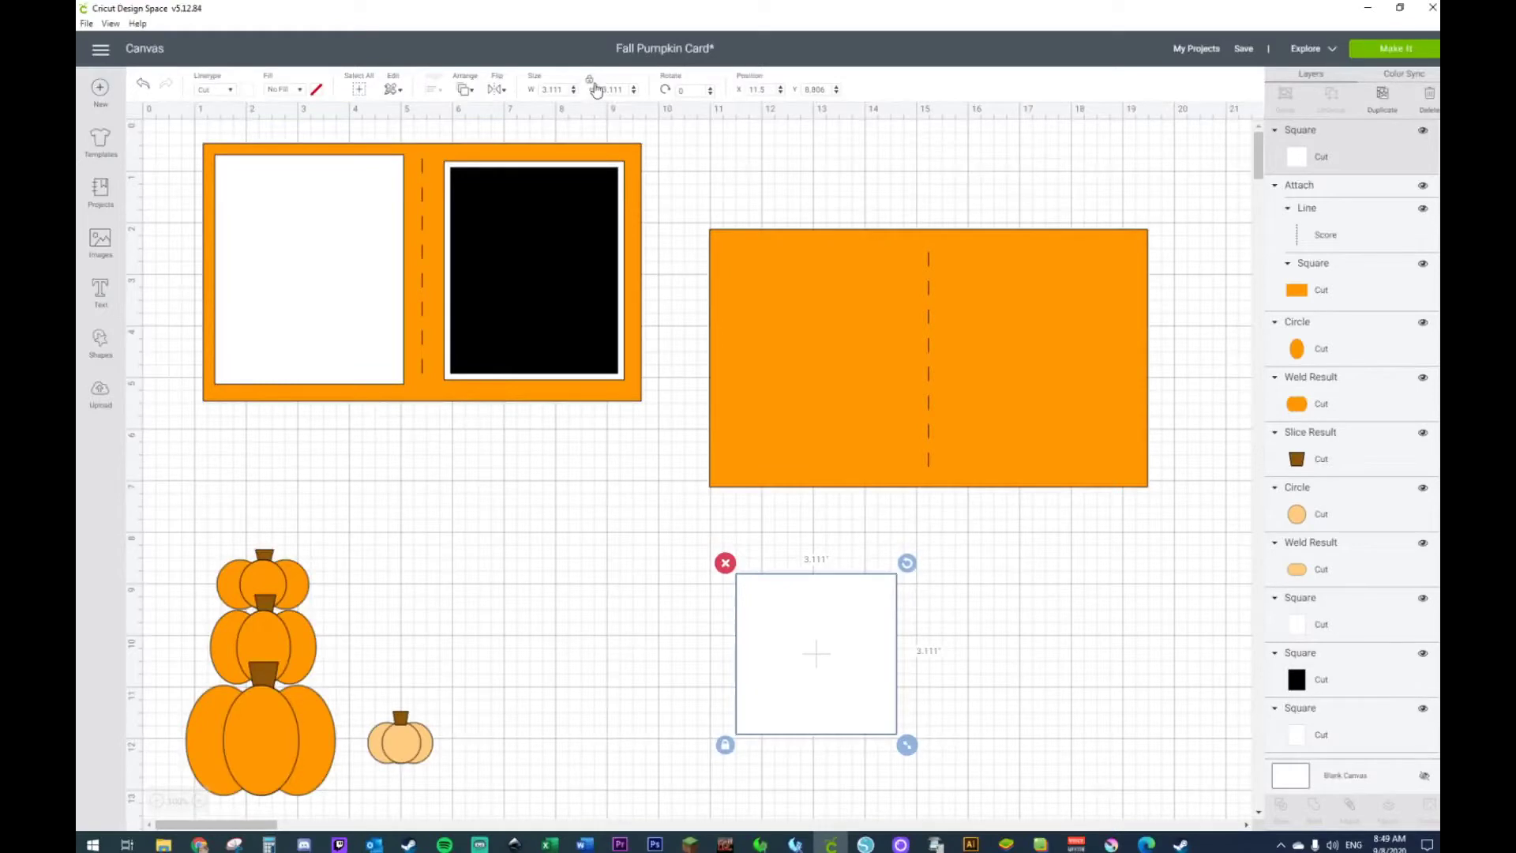
Resize the new white square to 3.75 inches wide by 4.50 inches high without keeping its proportions
click(554, 89)
text(3.75)
key(Return)
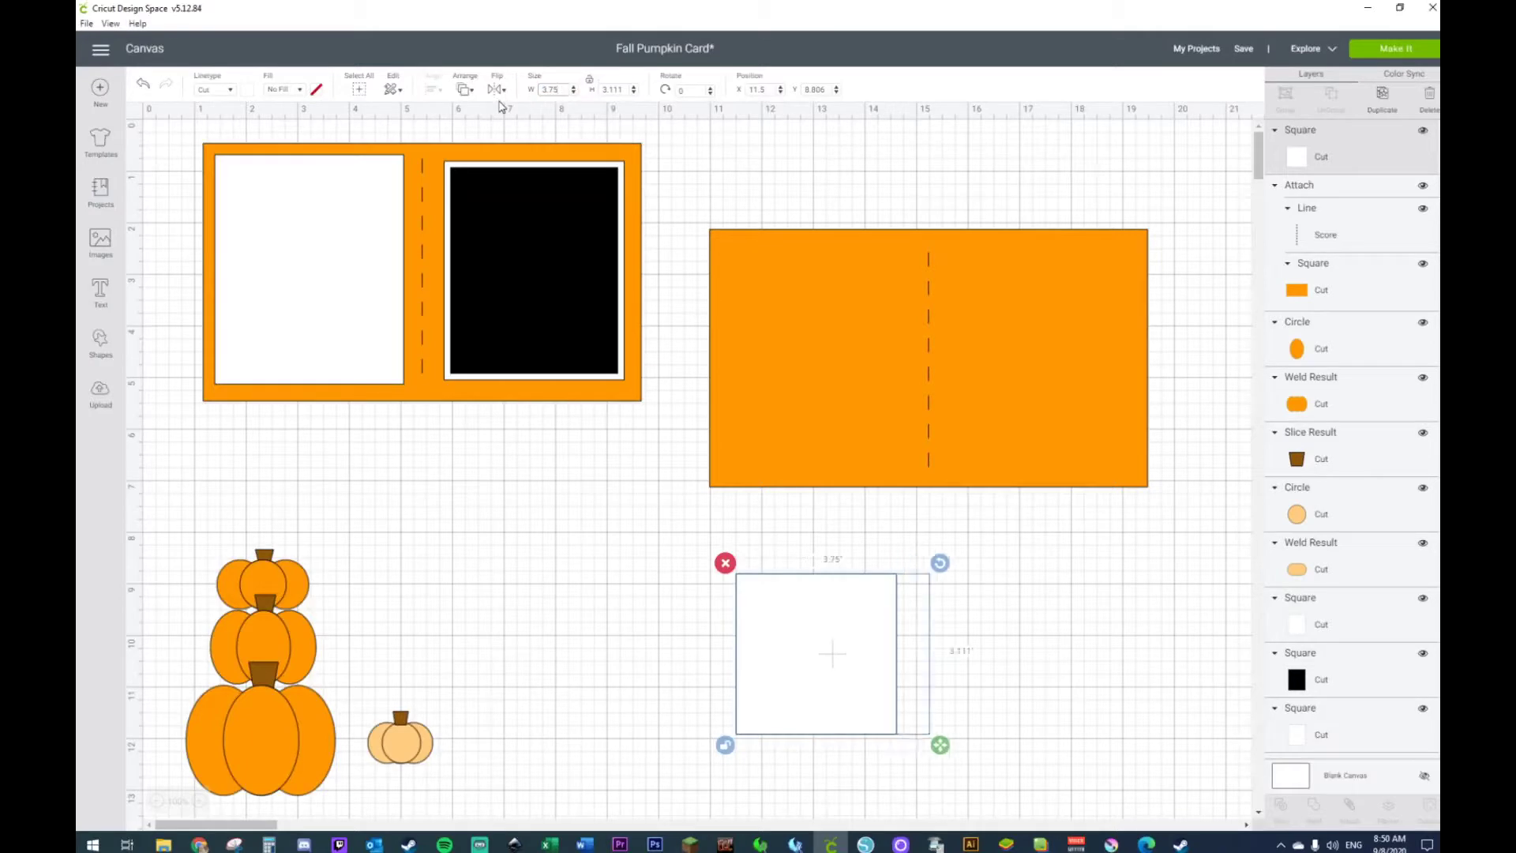
click(615, 90)
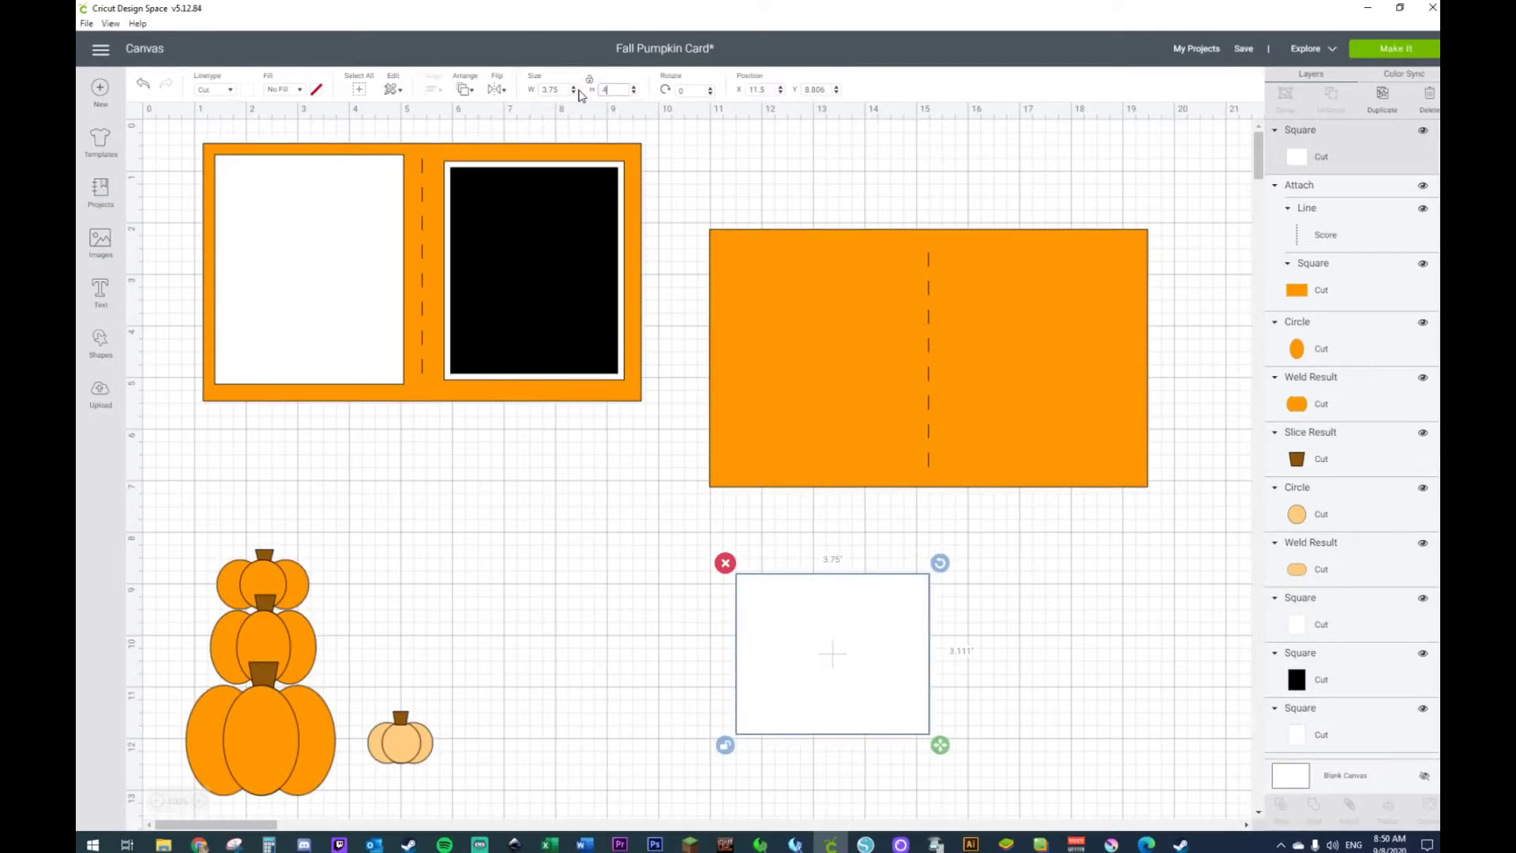
text(4.50)
key(Return)
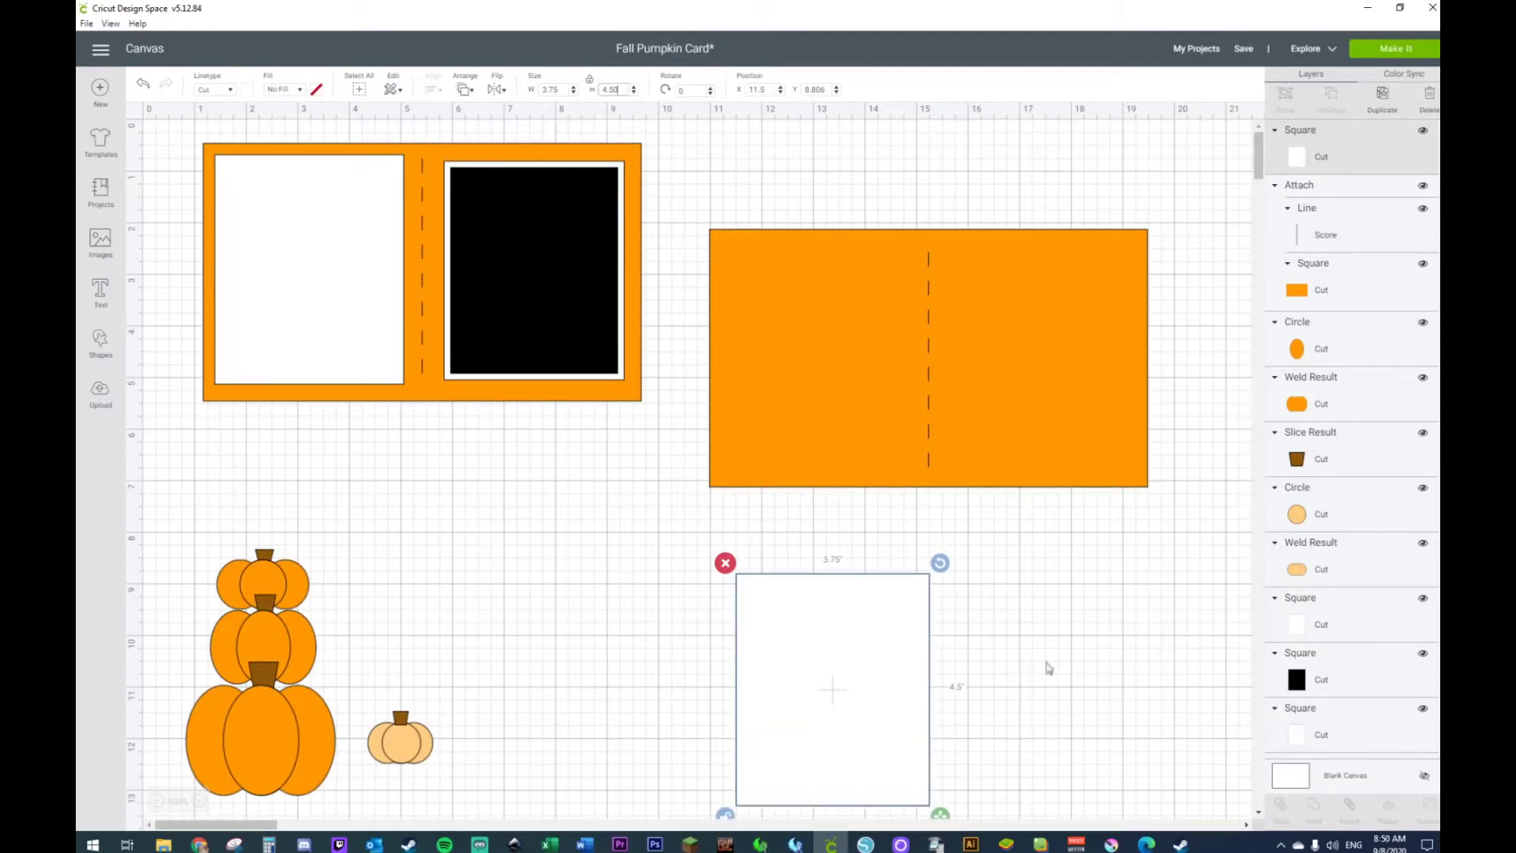
click(1026, 672)
Place the white panel on the left half of the new card base at about X 11.17, Y 2.39 inches
drag(819, 687, 813, 350)
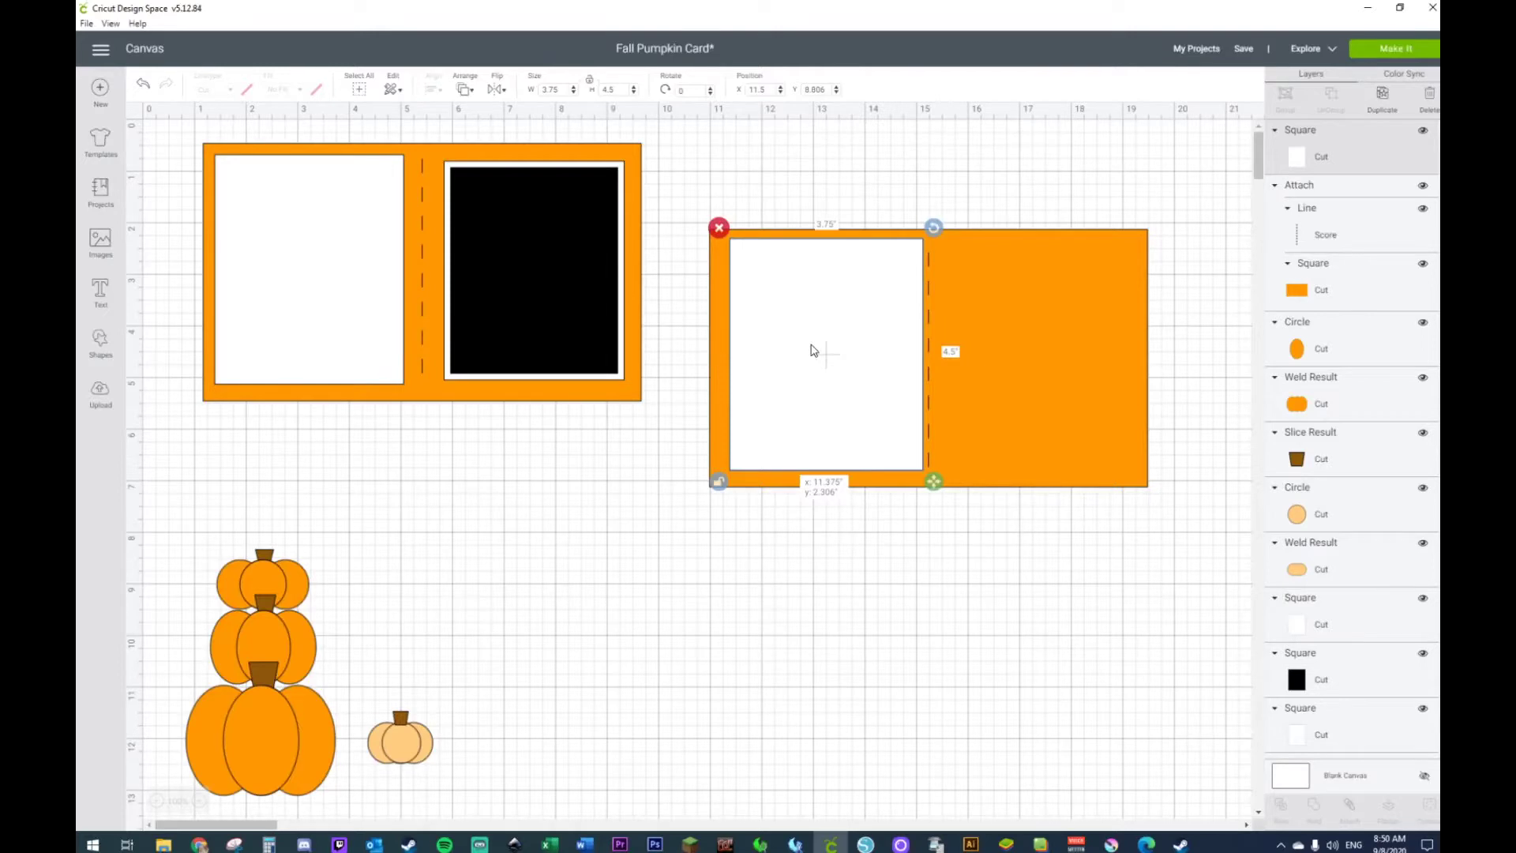
drag(814, 351, 805, 356)
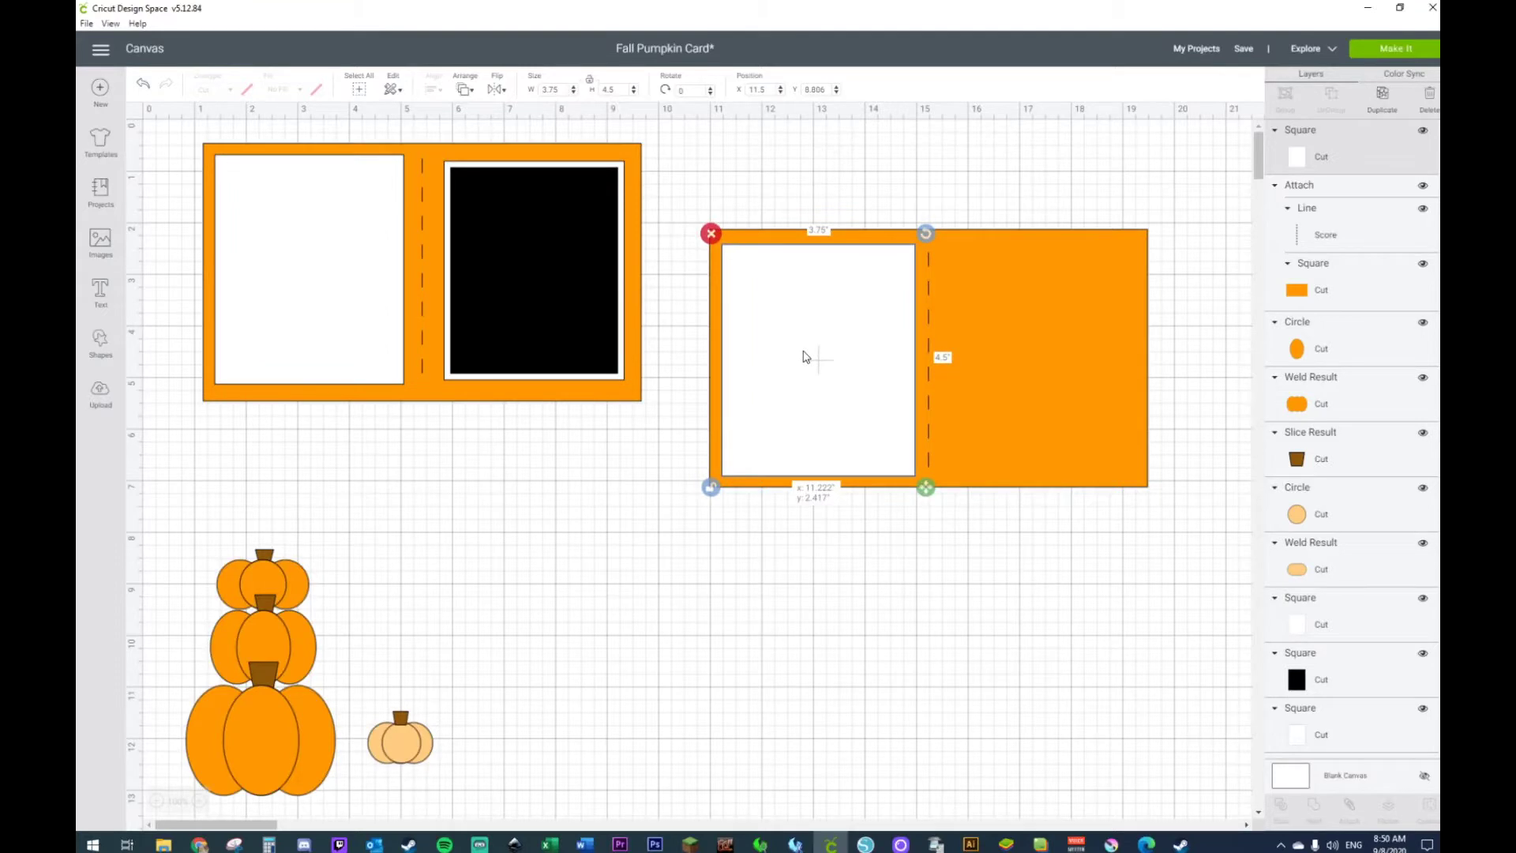
drag(805, 356, 805, 357)
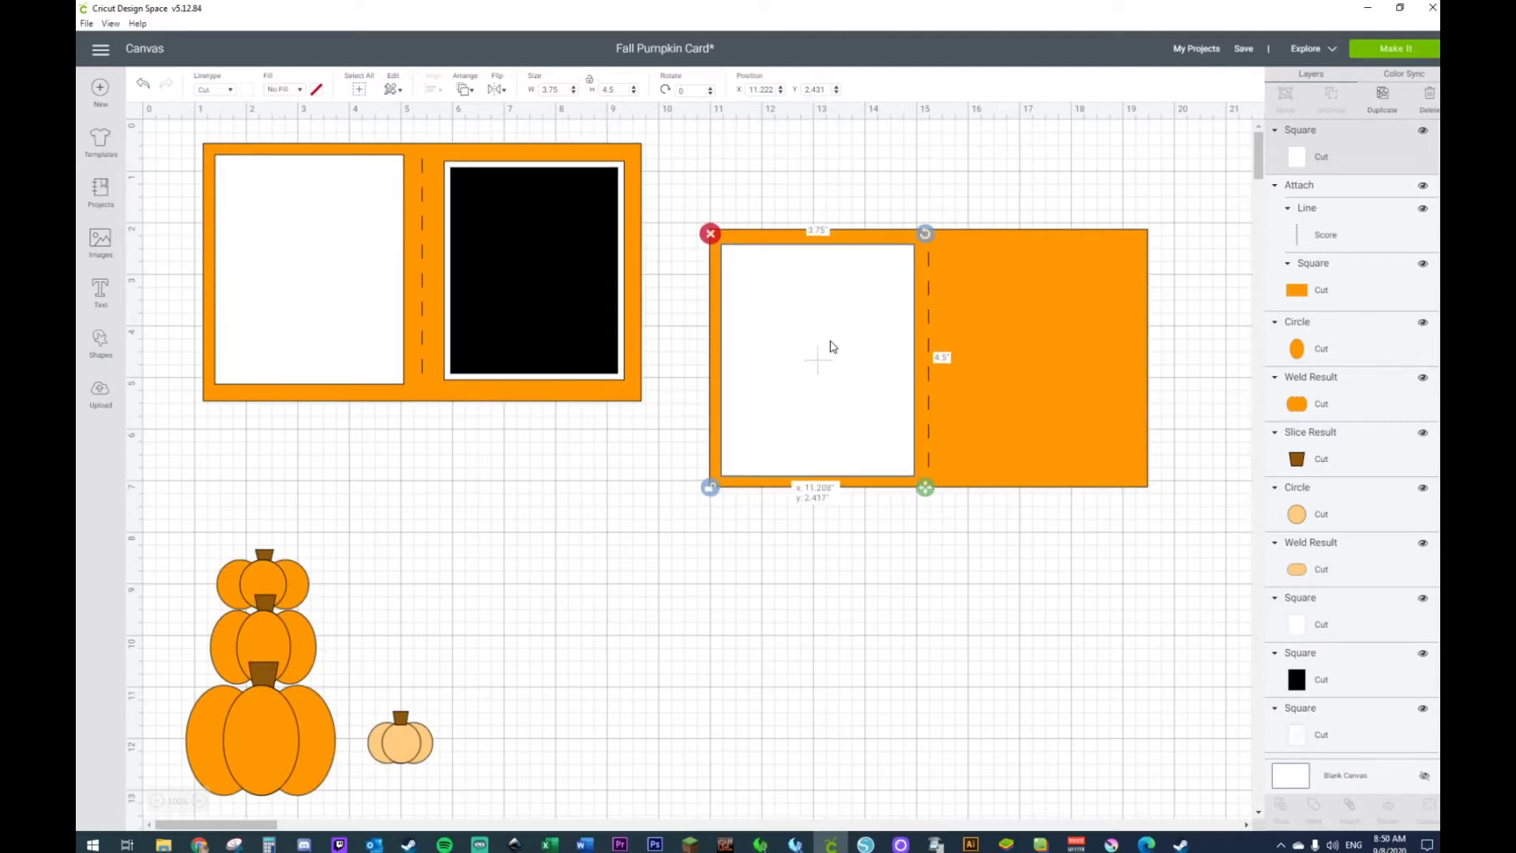
click(786, 604)
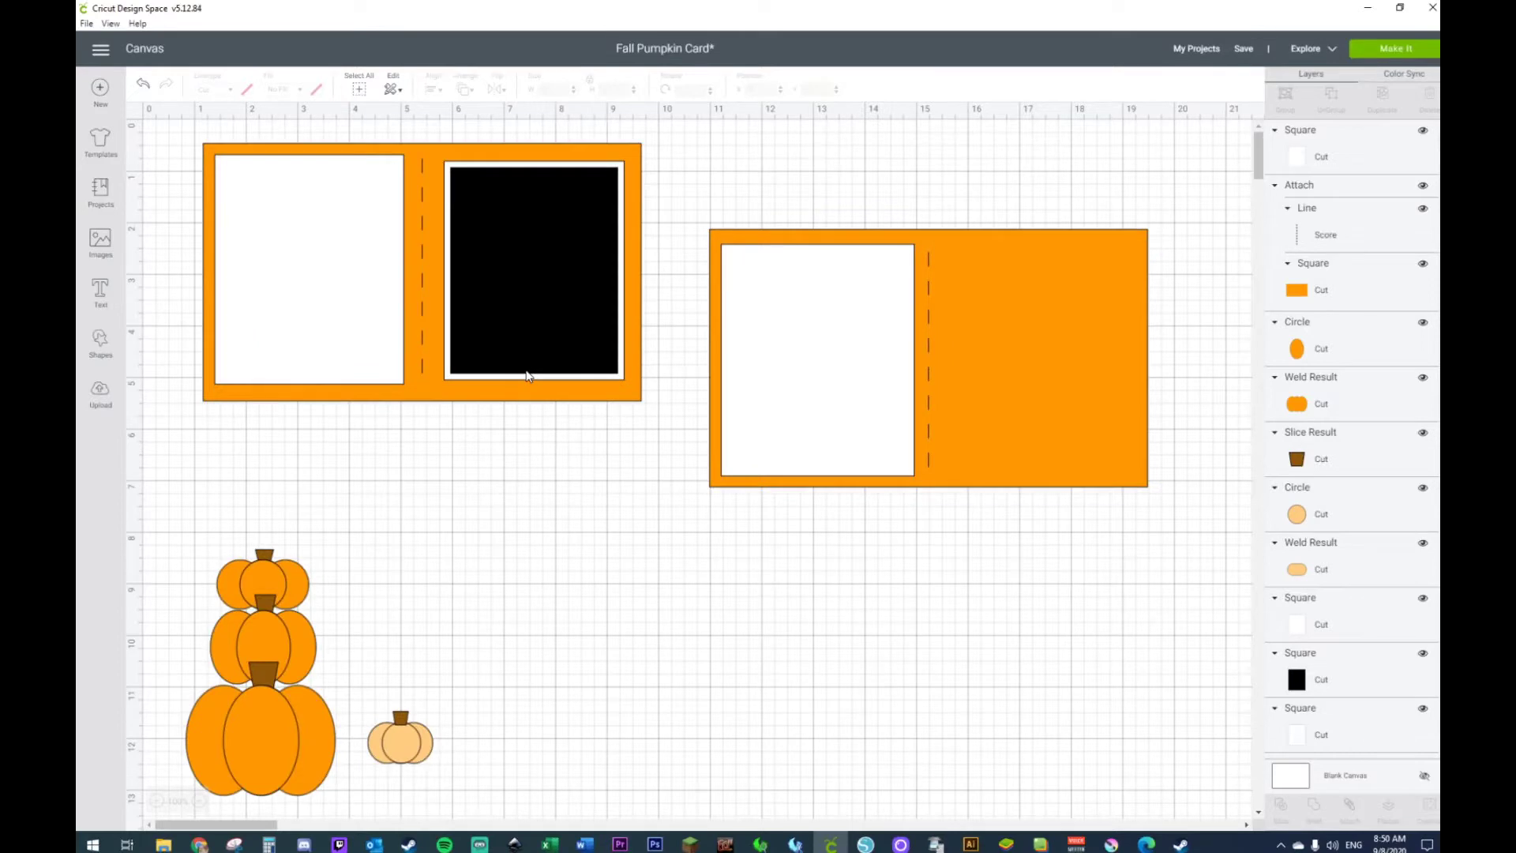
click(874, 336)
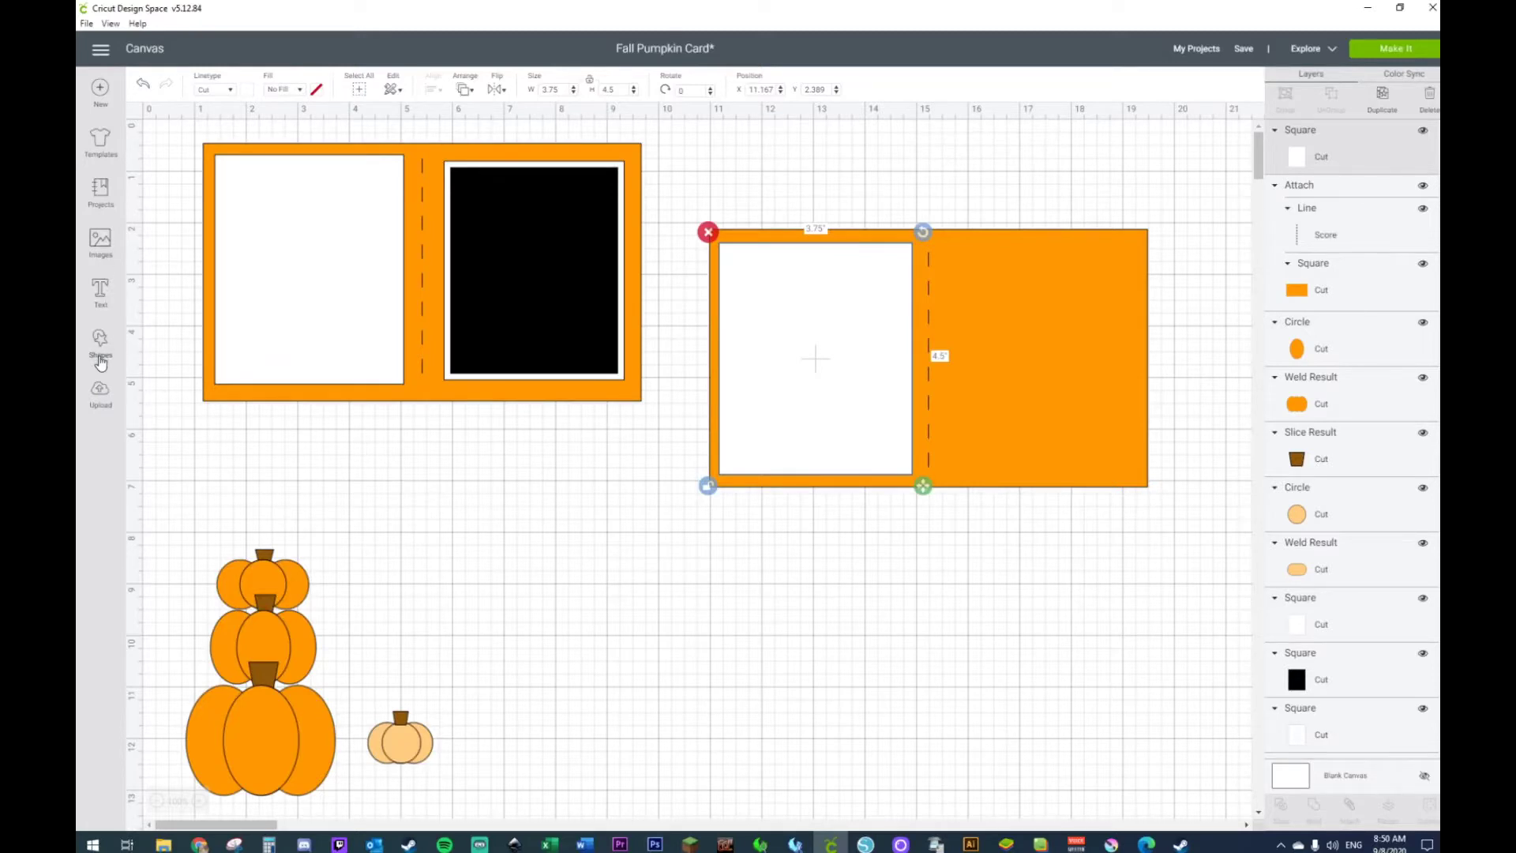
Insert another square below the new card base and size it to 3.50 inches wide by 4.25 inches high
click(100, 341)
click(158, 245)
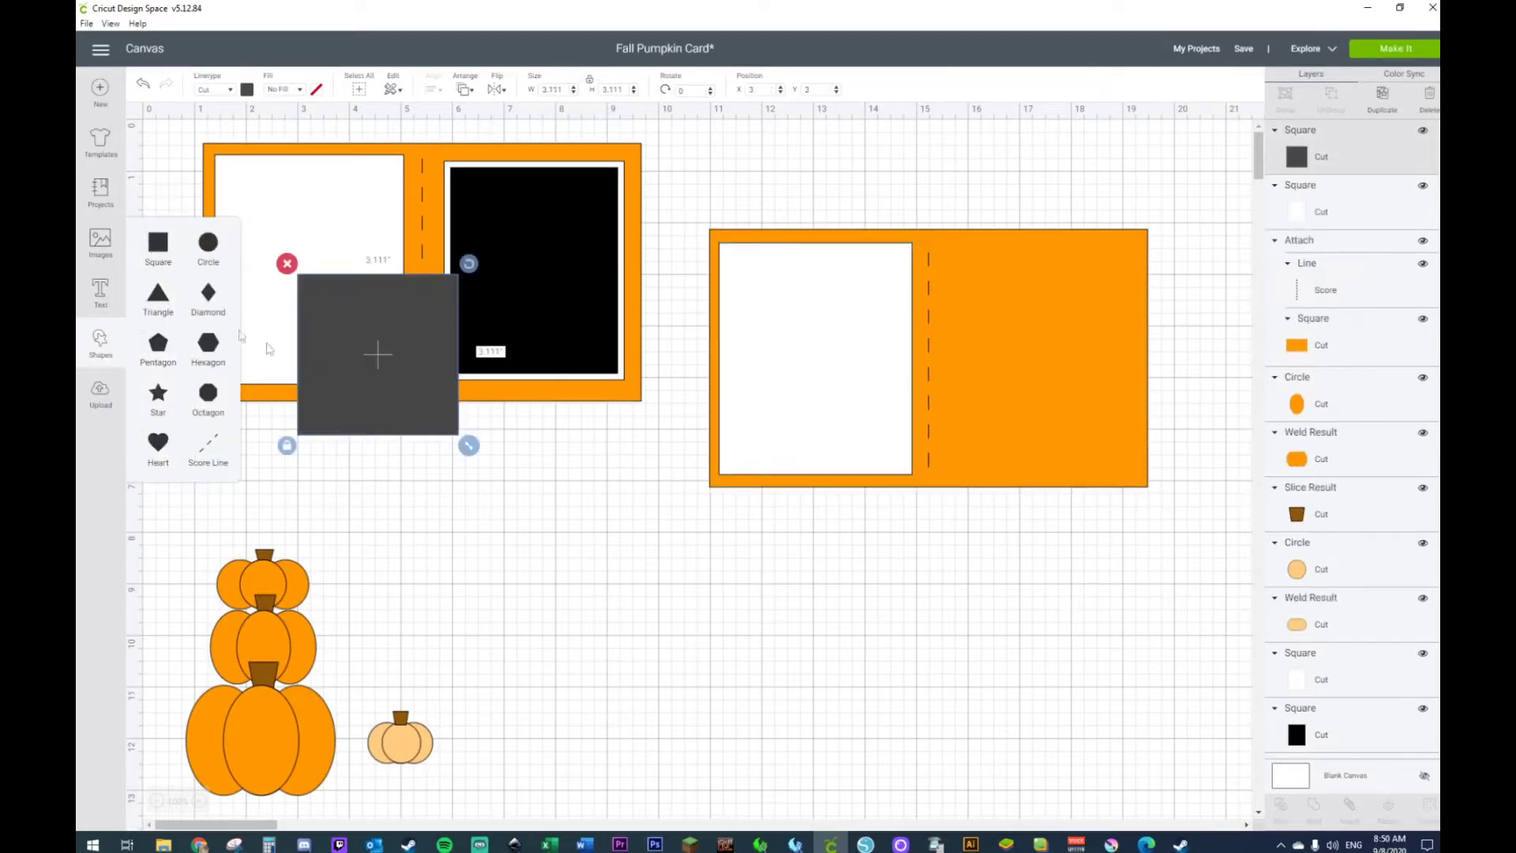
drag(394, 396, 712, 654)
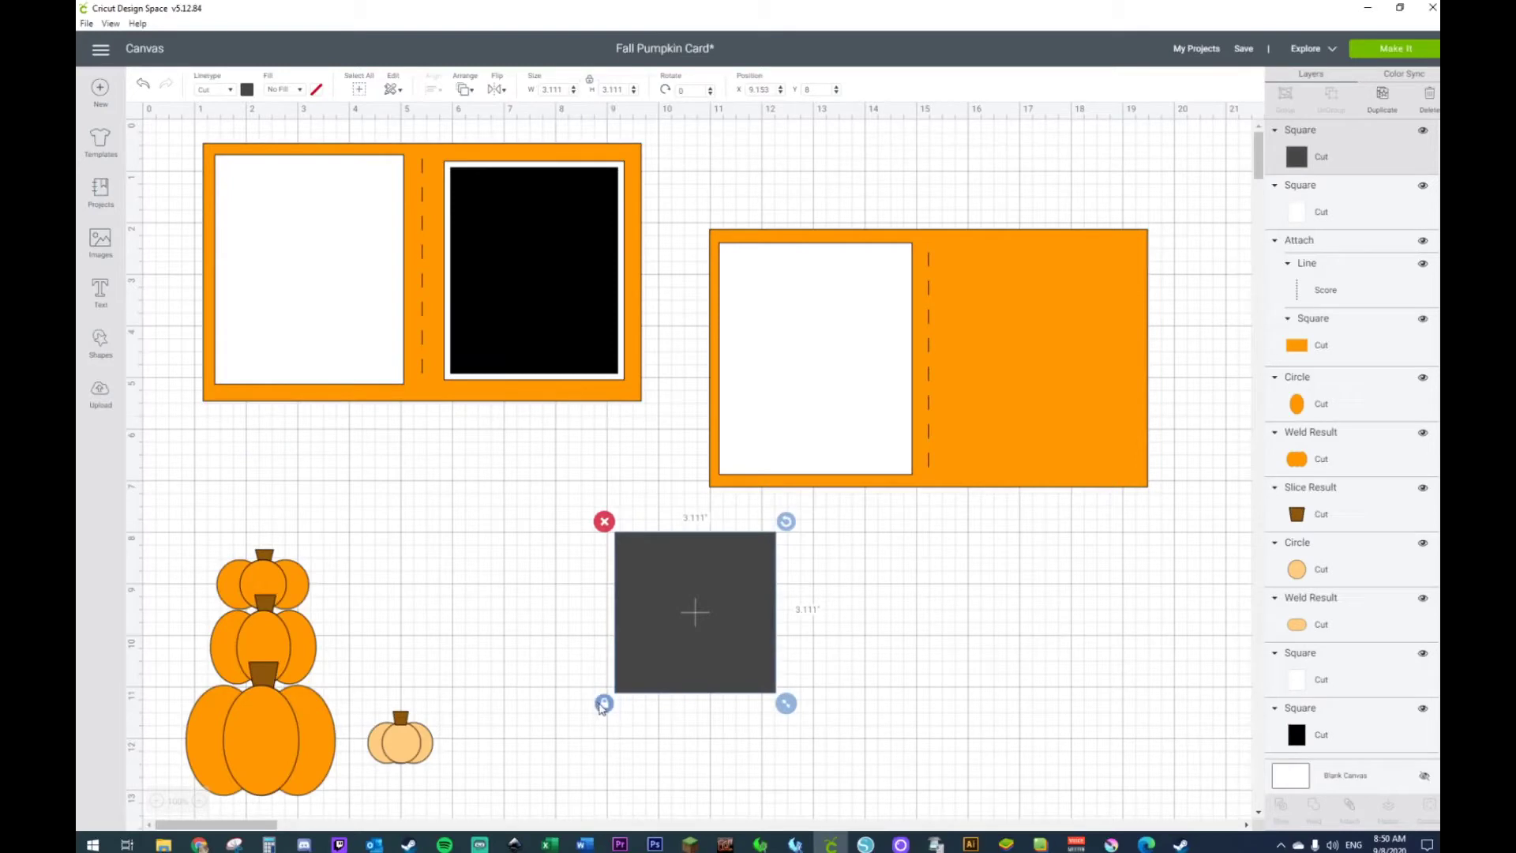
click(563, 93)
key(Return)
drag(626, 93, 597, 89)
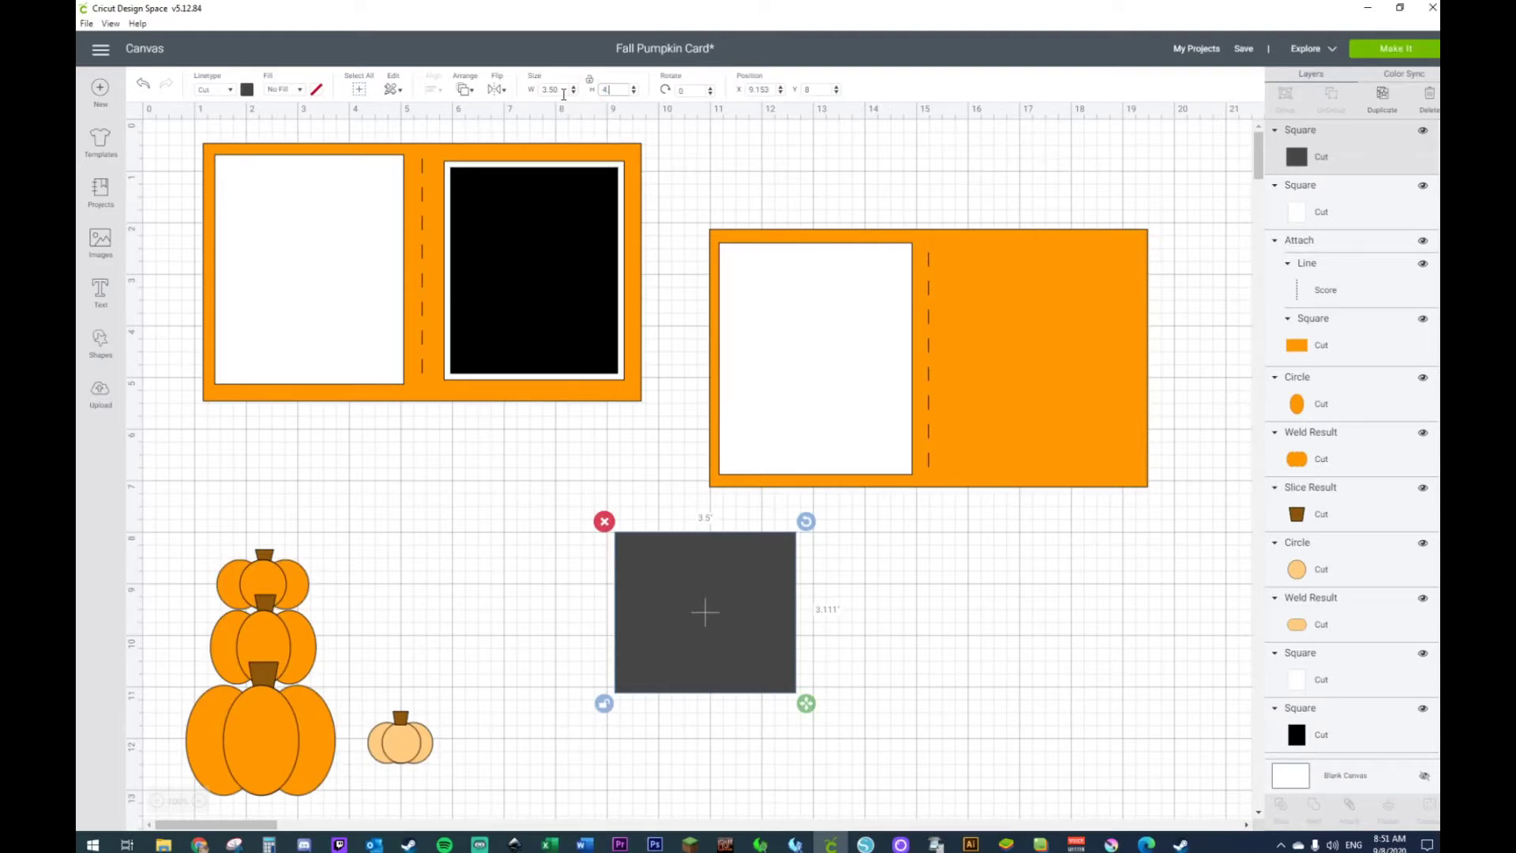
key(Return)
Place the new panel on the right half of the second card base at about X 15.6, Y 2.44 inches and color it white
drag(724, 662, 1062, 377)
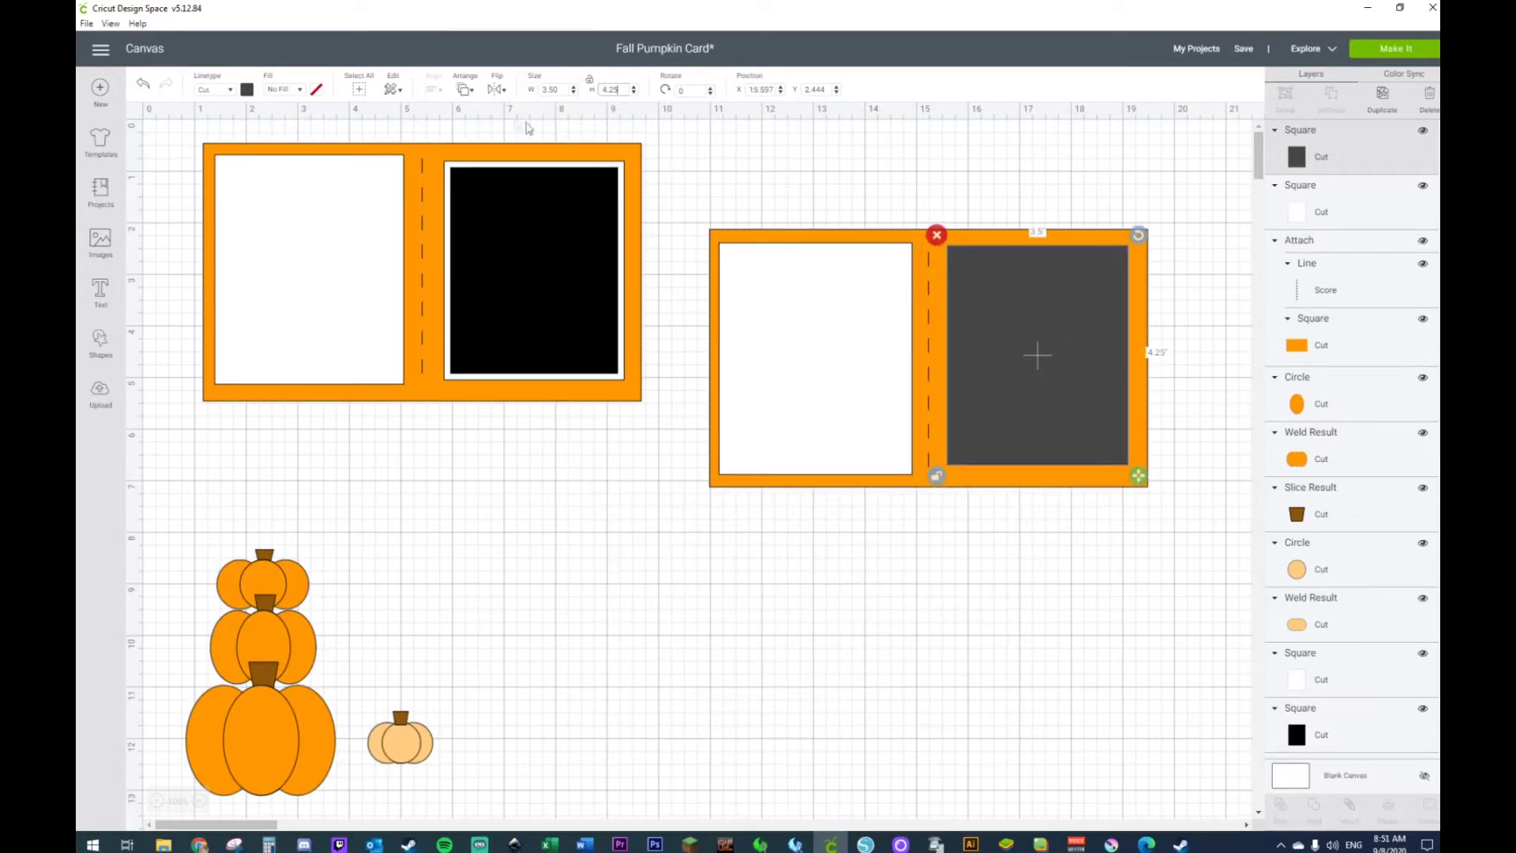
click(247, 90)
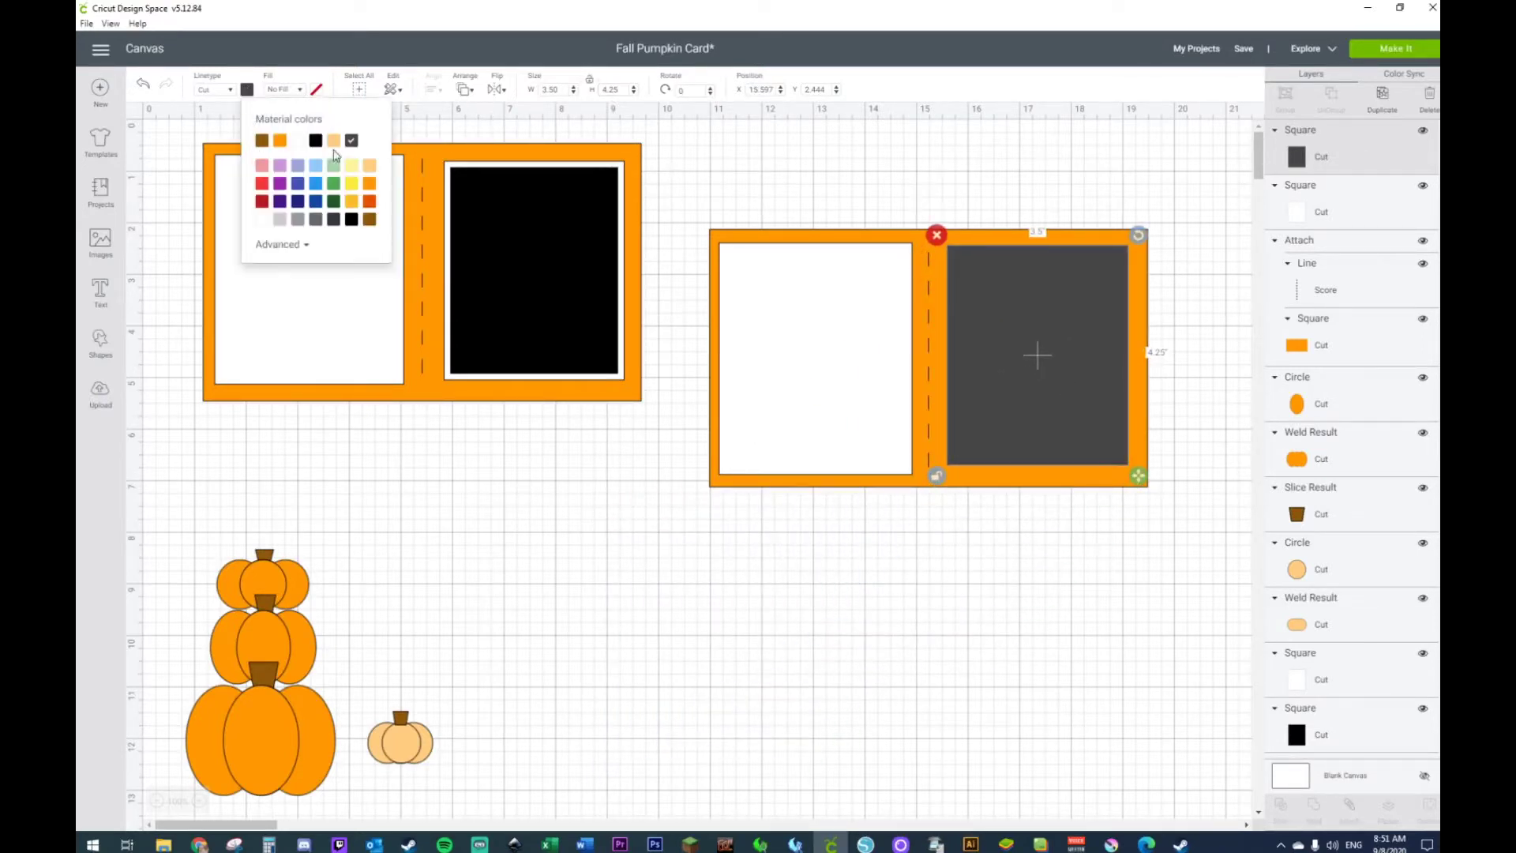
click(298, 141)
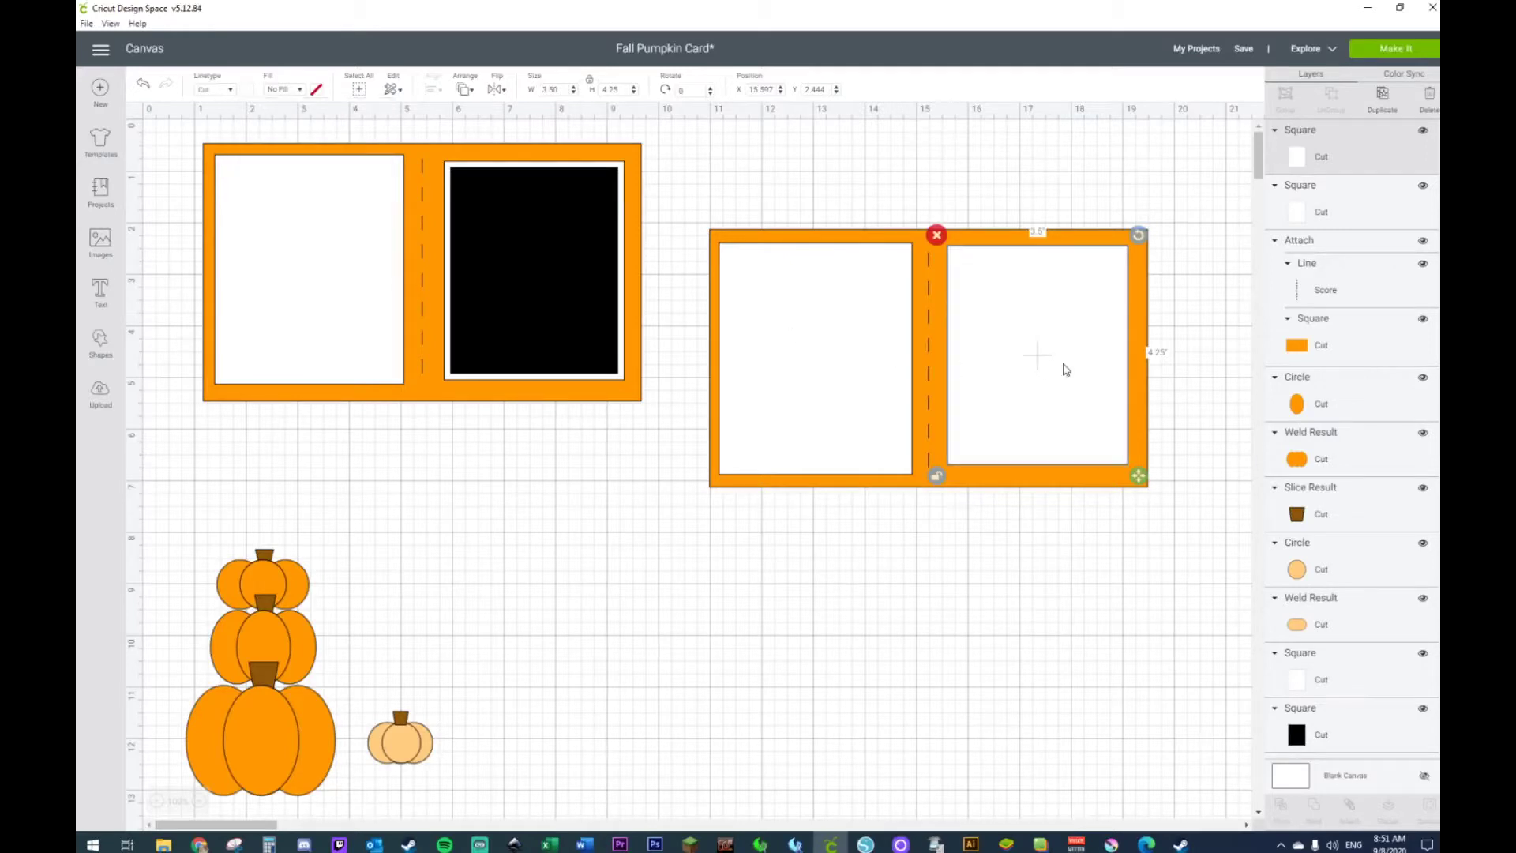
Duplicate the right white panel into the empty area below the card and resize the copy to 3.25 inches wide by 4 inches high
drag(1062, 365, 817, 686)
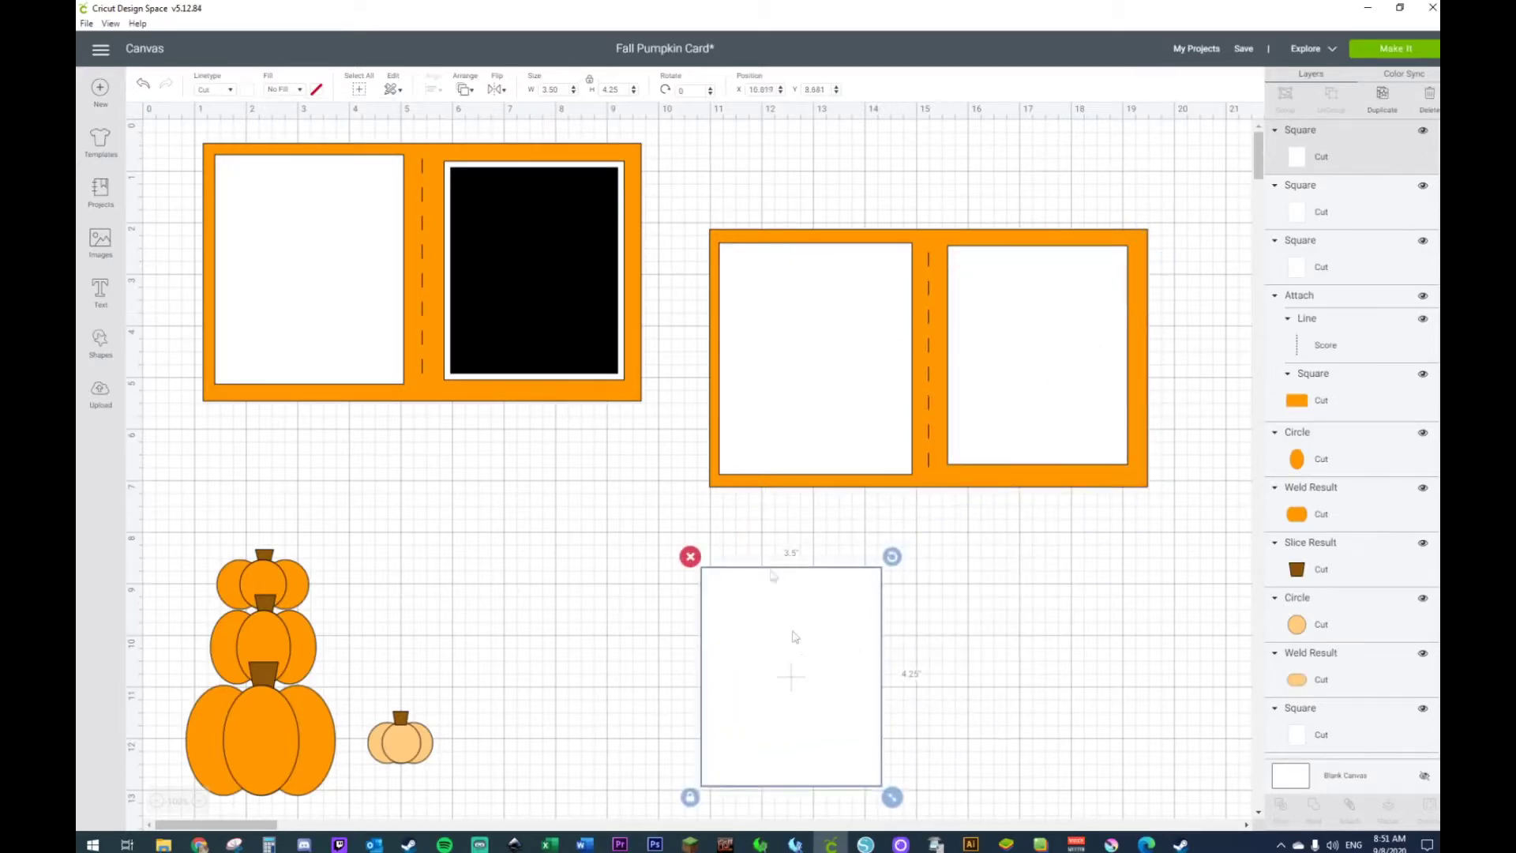
click(562, 91)
text(3.25)
key(Return)
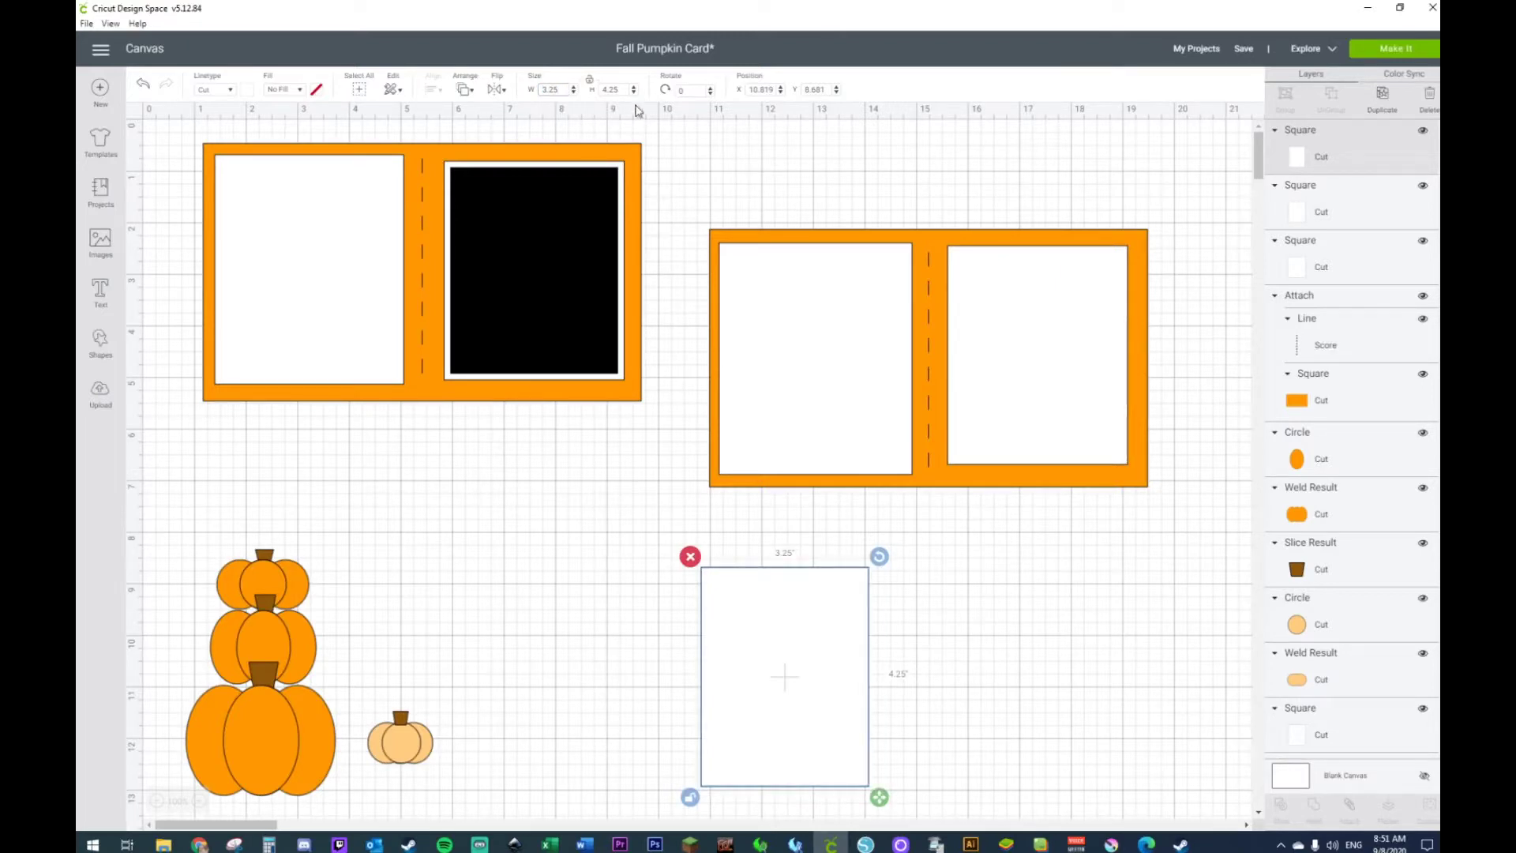
click(616, 90)
text(4)
key(Return)
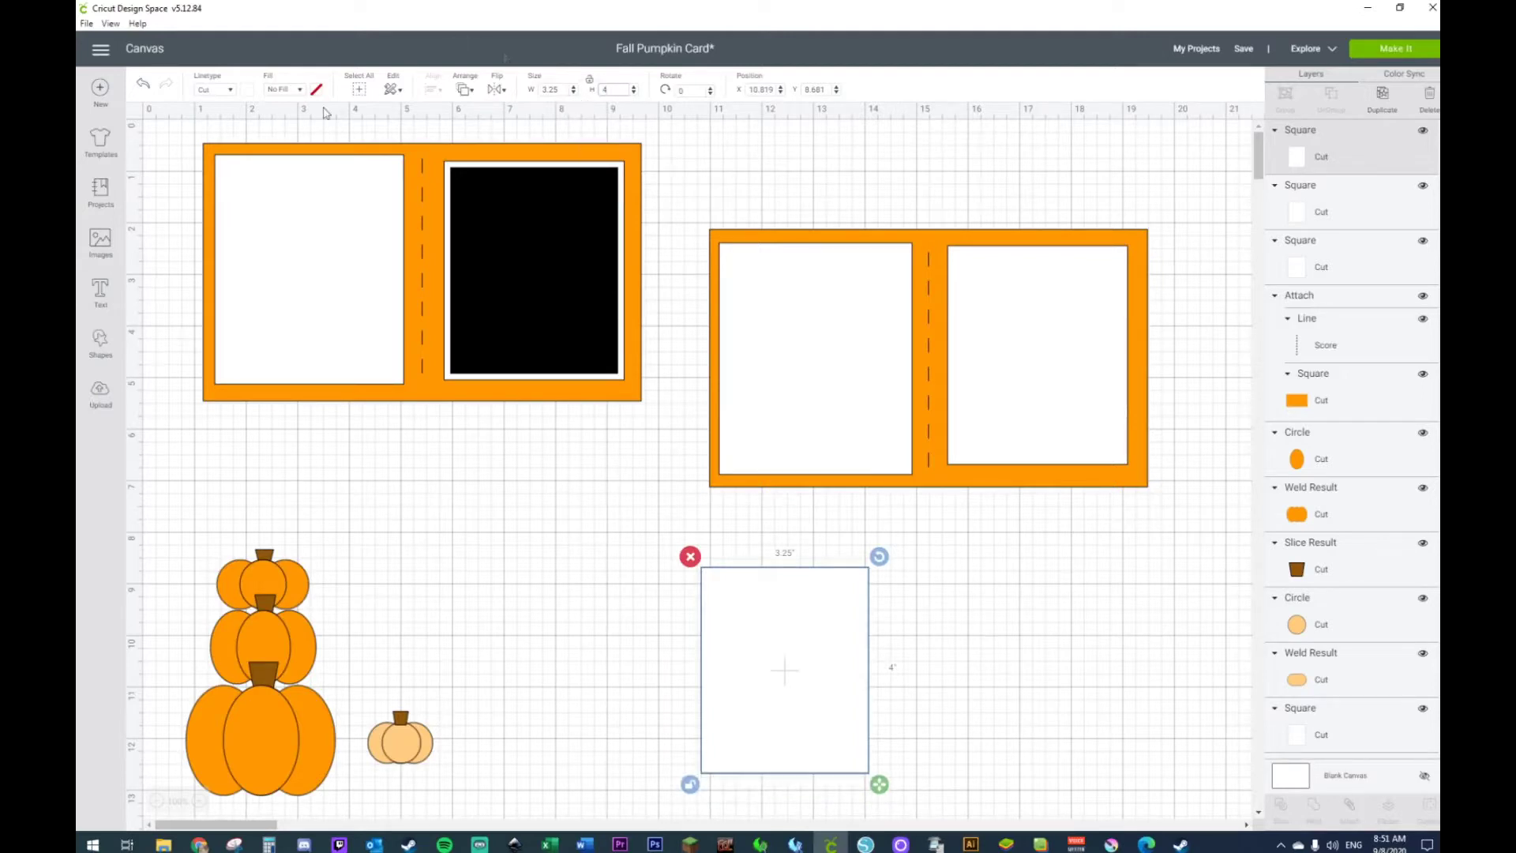
Color the 3.25 by 4 inch panel black and place it on top of the right white panel
click(249, 93)
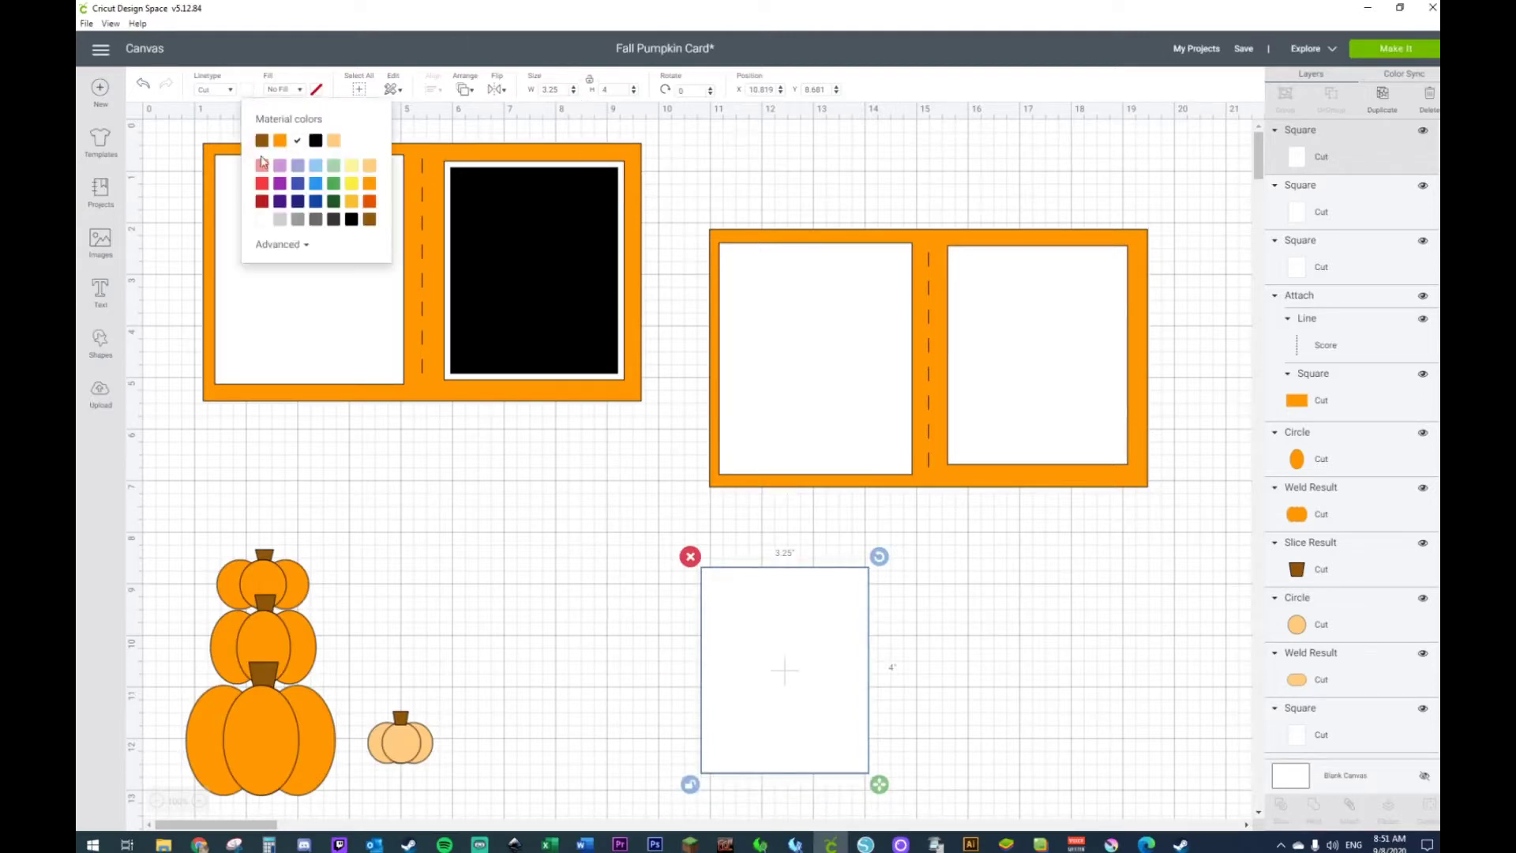
click(315, 141)
drag(799, 670, 1049, 354)
mouse_move(1036, 170)
mouse_down()
mouse_move(1070, 265)
mouse_move(1056, 186)
mouse_up()
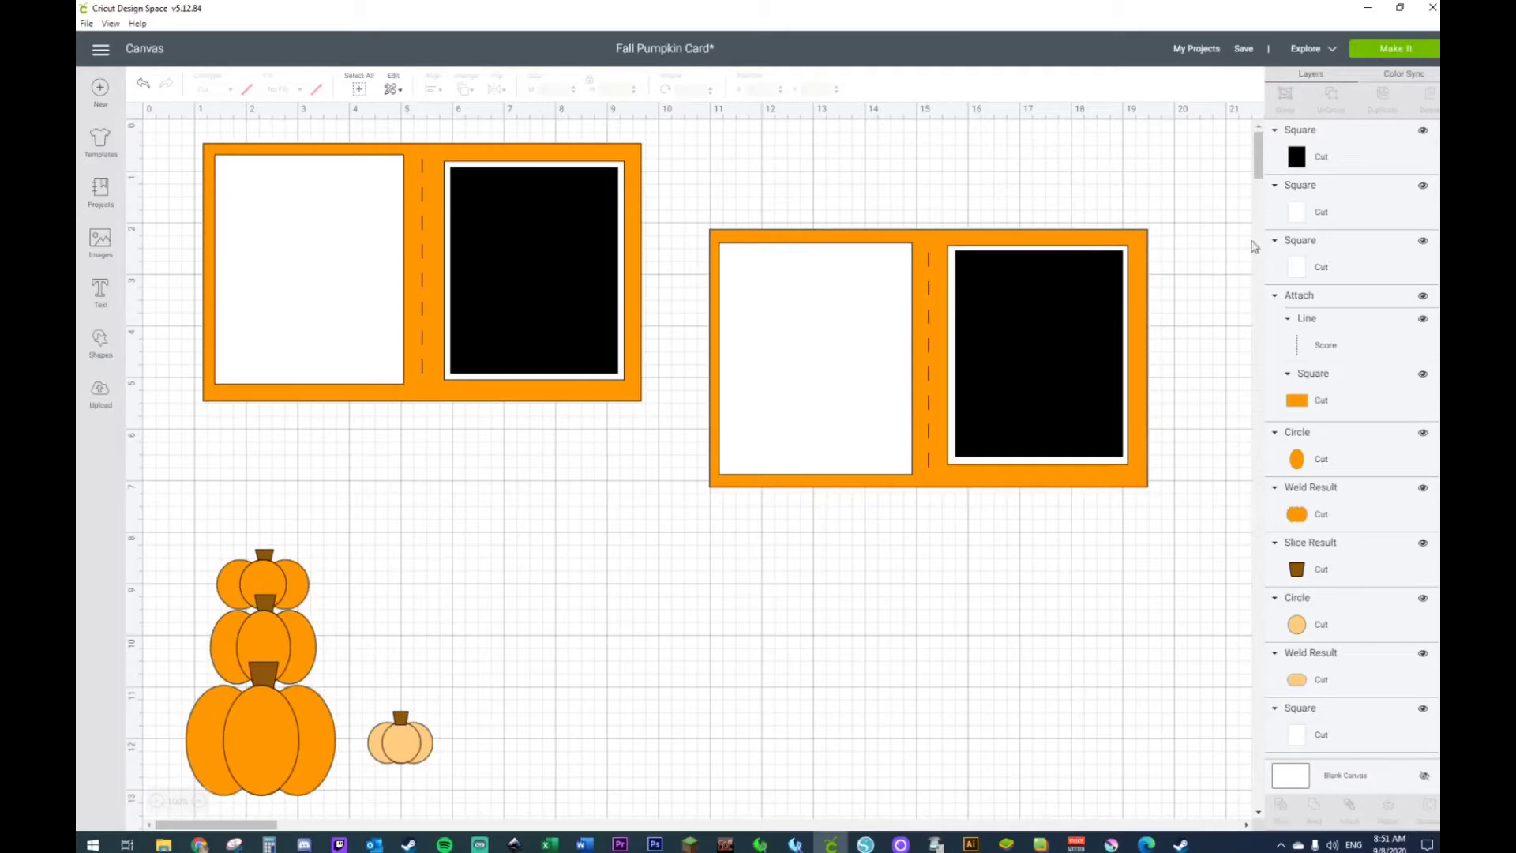
Center the black panel on the white panel beneath it, and shift the pair to about X 15.67, Y 2.47 inches
click(1294, 161)
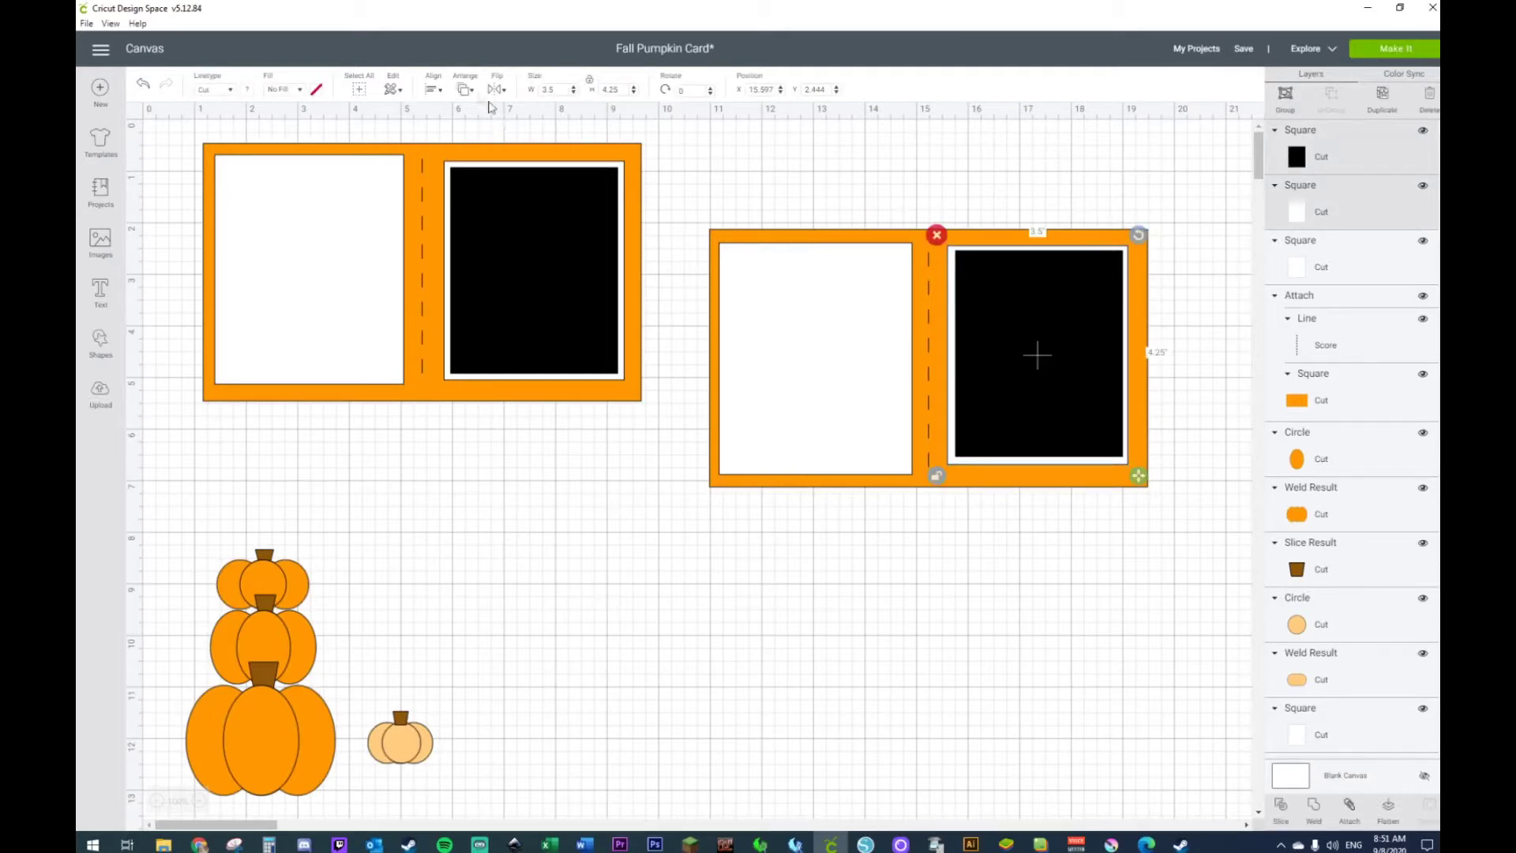
click(434, 88)
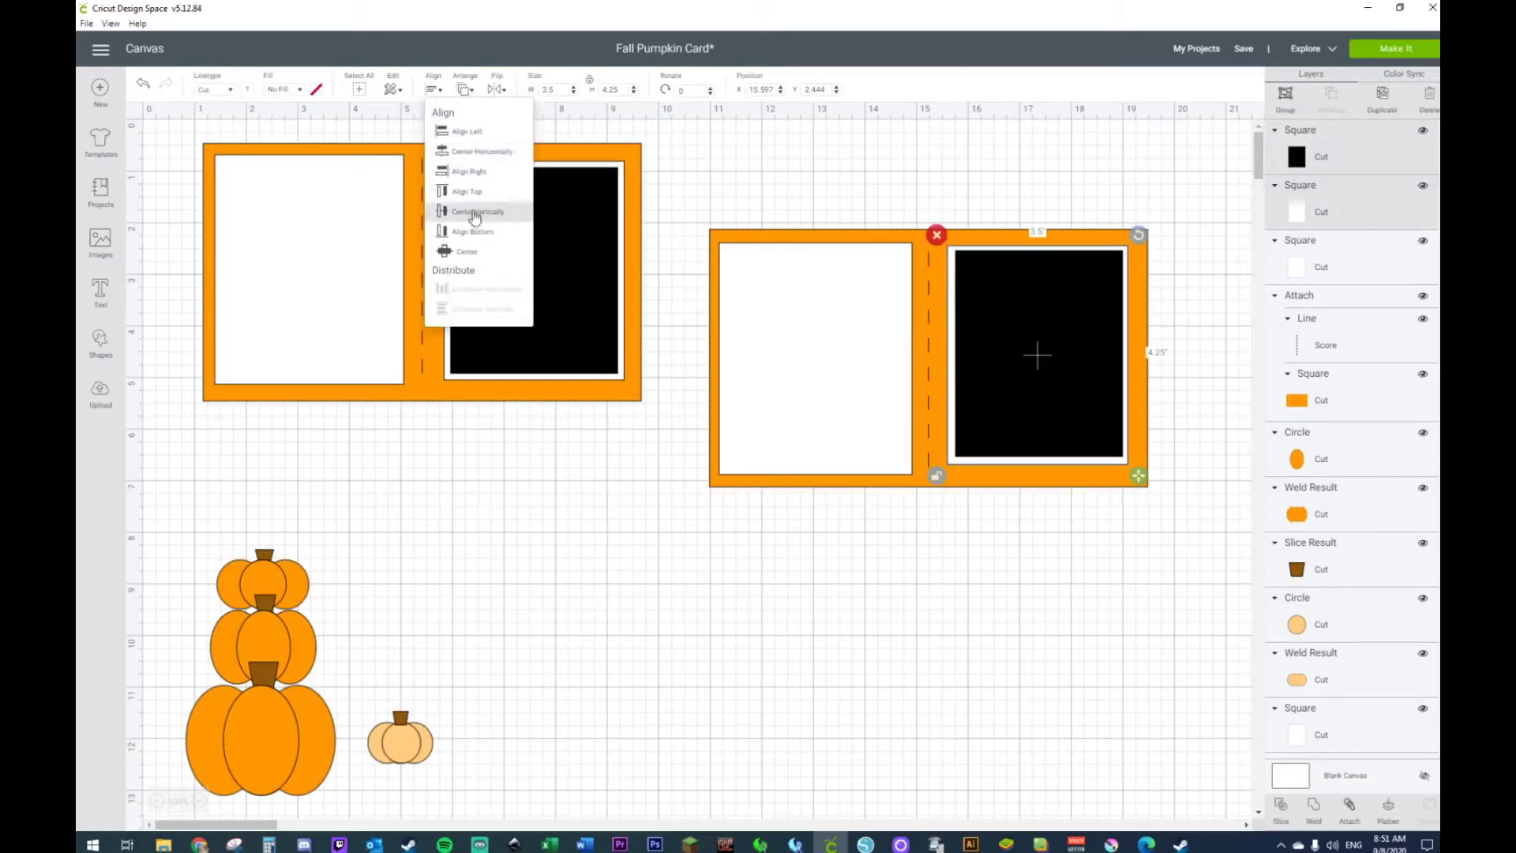
click(475, 254)
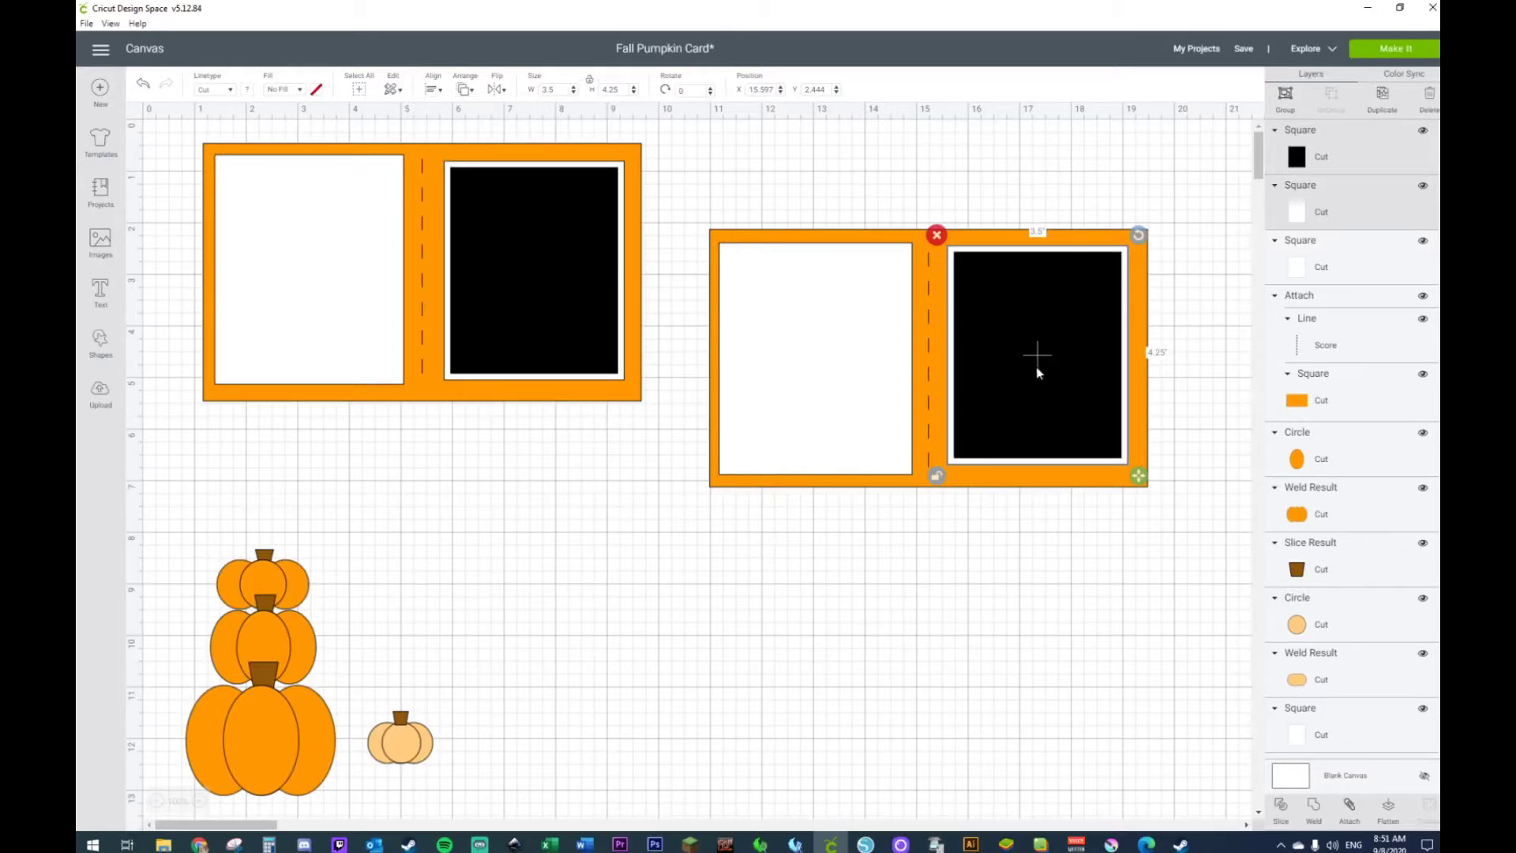
drag(1037, 368, 1041, 370)
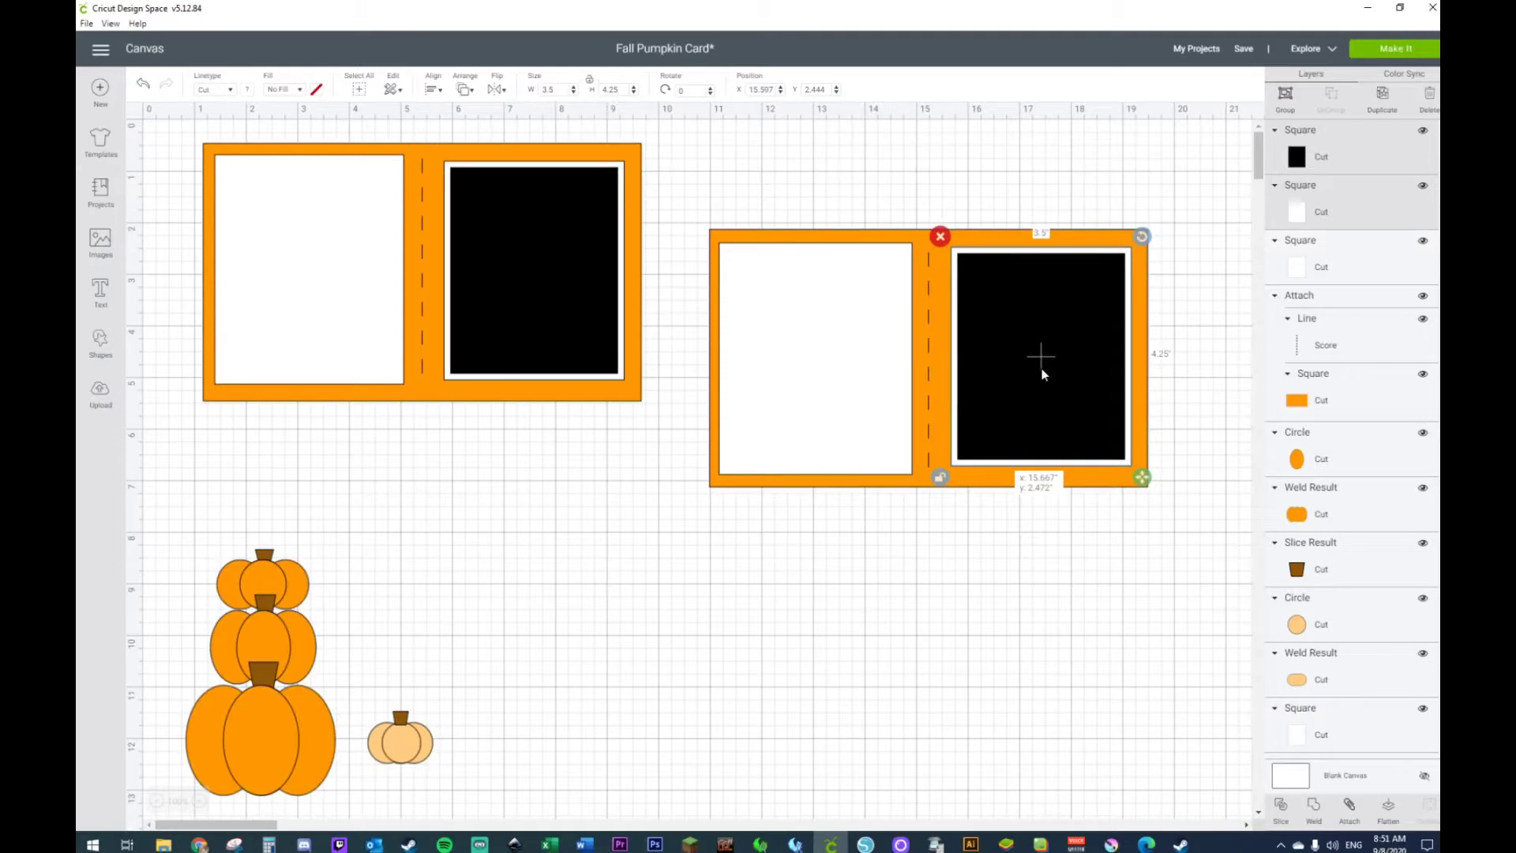
click(1049, 196)
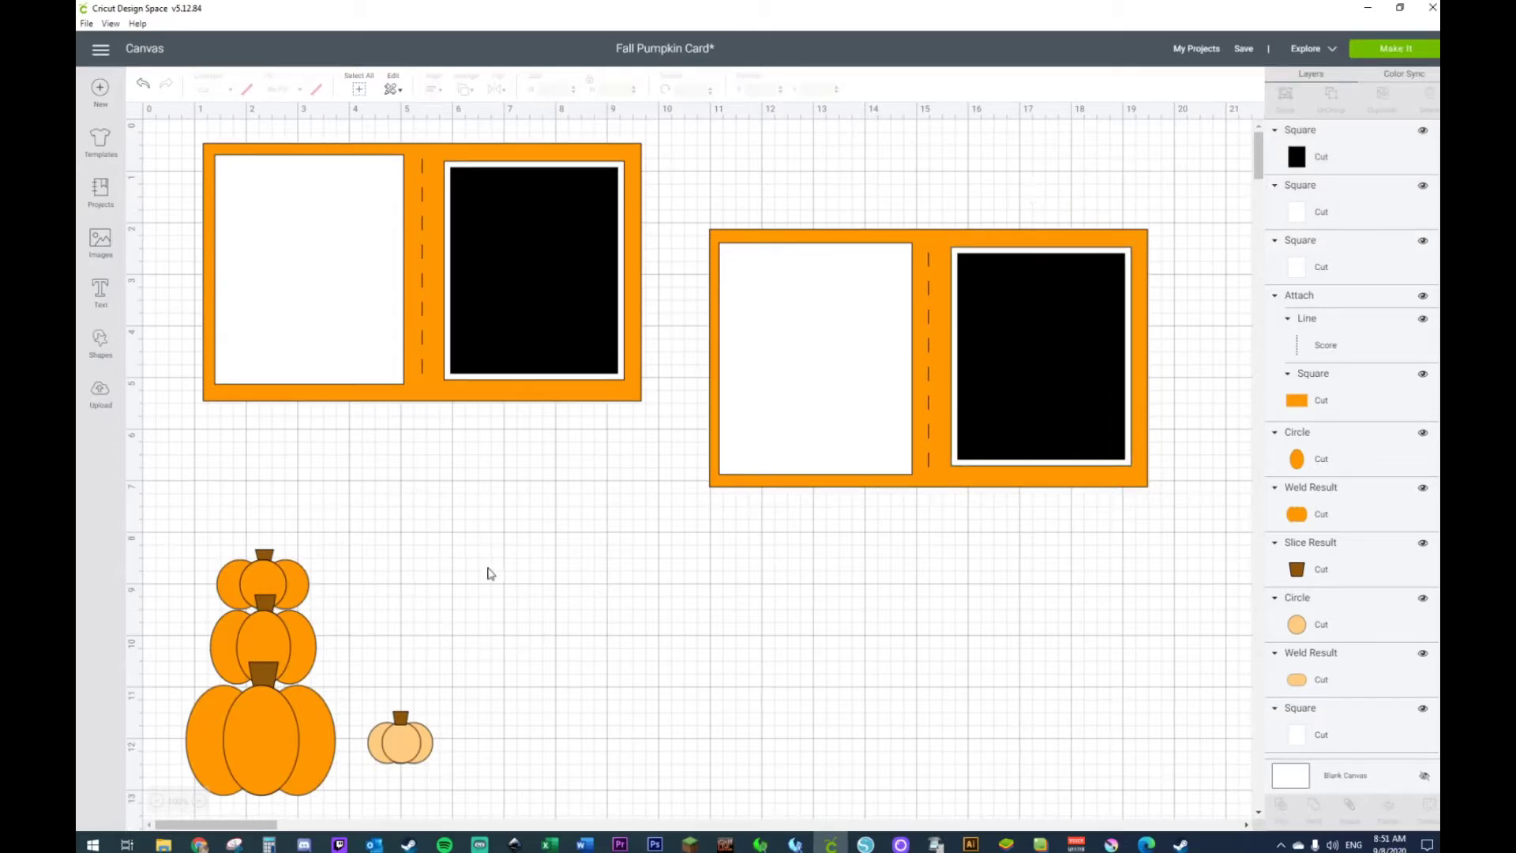
Bring the small accent pumpkin to the front and place it over the lower-left corner of the new card's left white panel
drag(500, 676, 359, 786)
drag(490, 685, 580, 621)
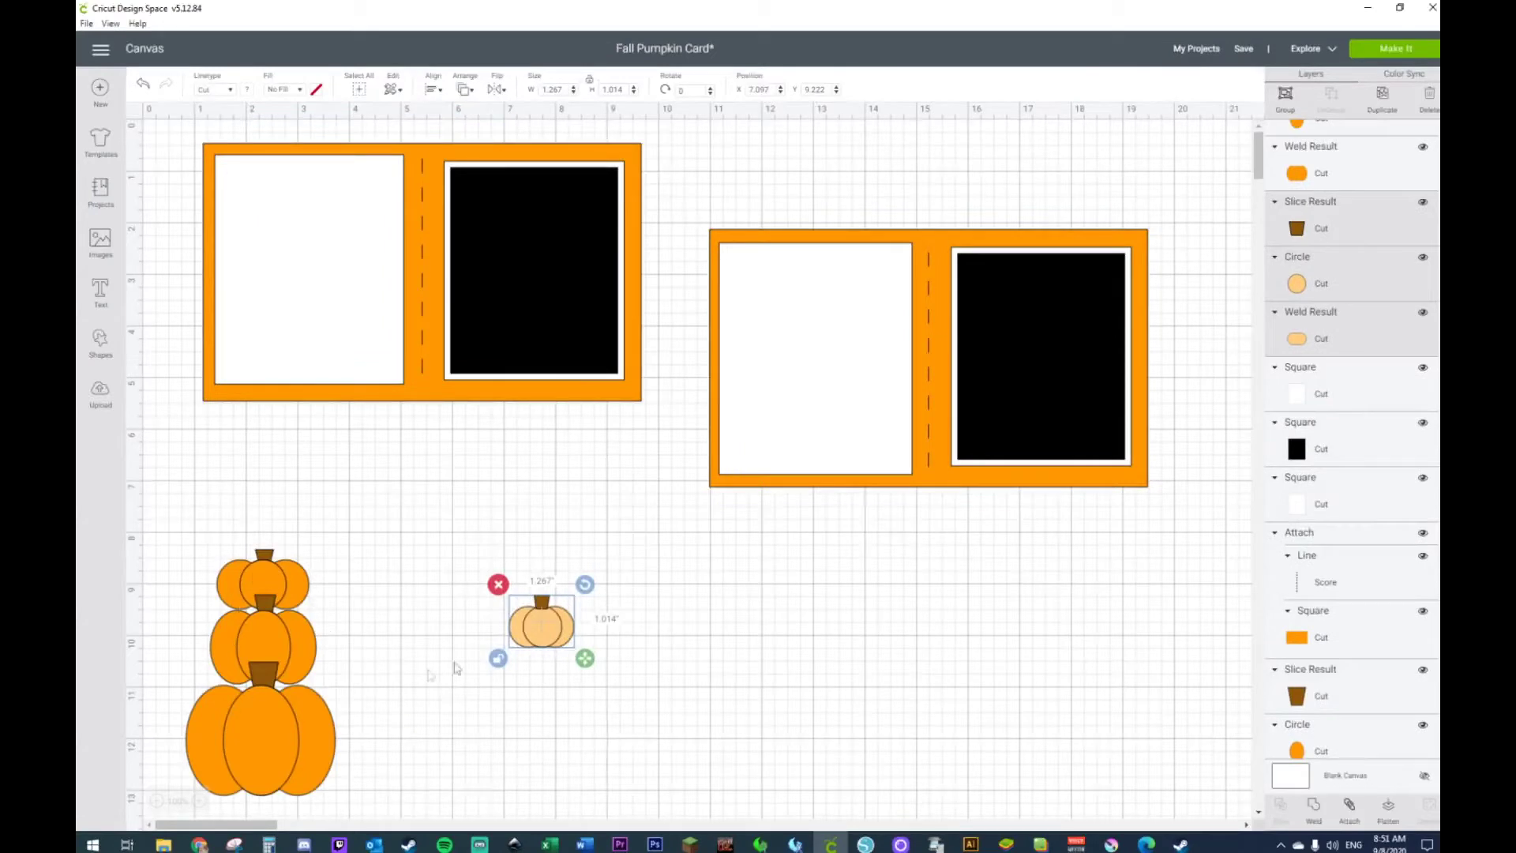
drag(551, 651, 661, 594)
right_click(667, 565)
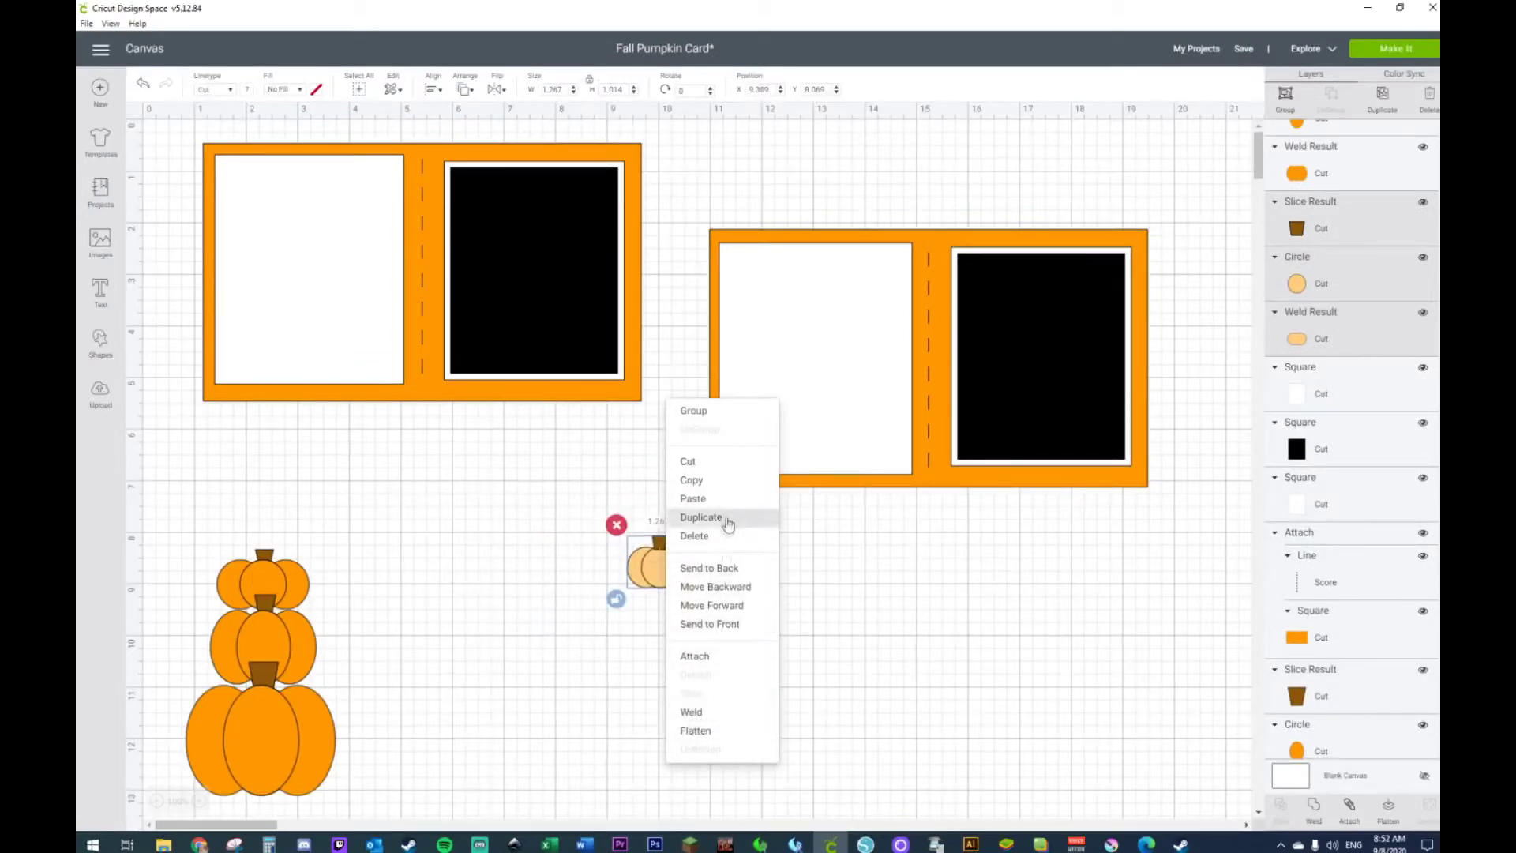
click(732, 624)
drag(666, 570, 754, 460)
Bring the stack of three orange pumpkins to the front and place it over the black panel
drag(204, 524, 986, 692)
right_click(963, 670)
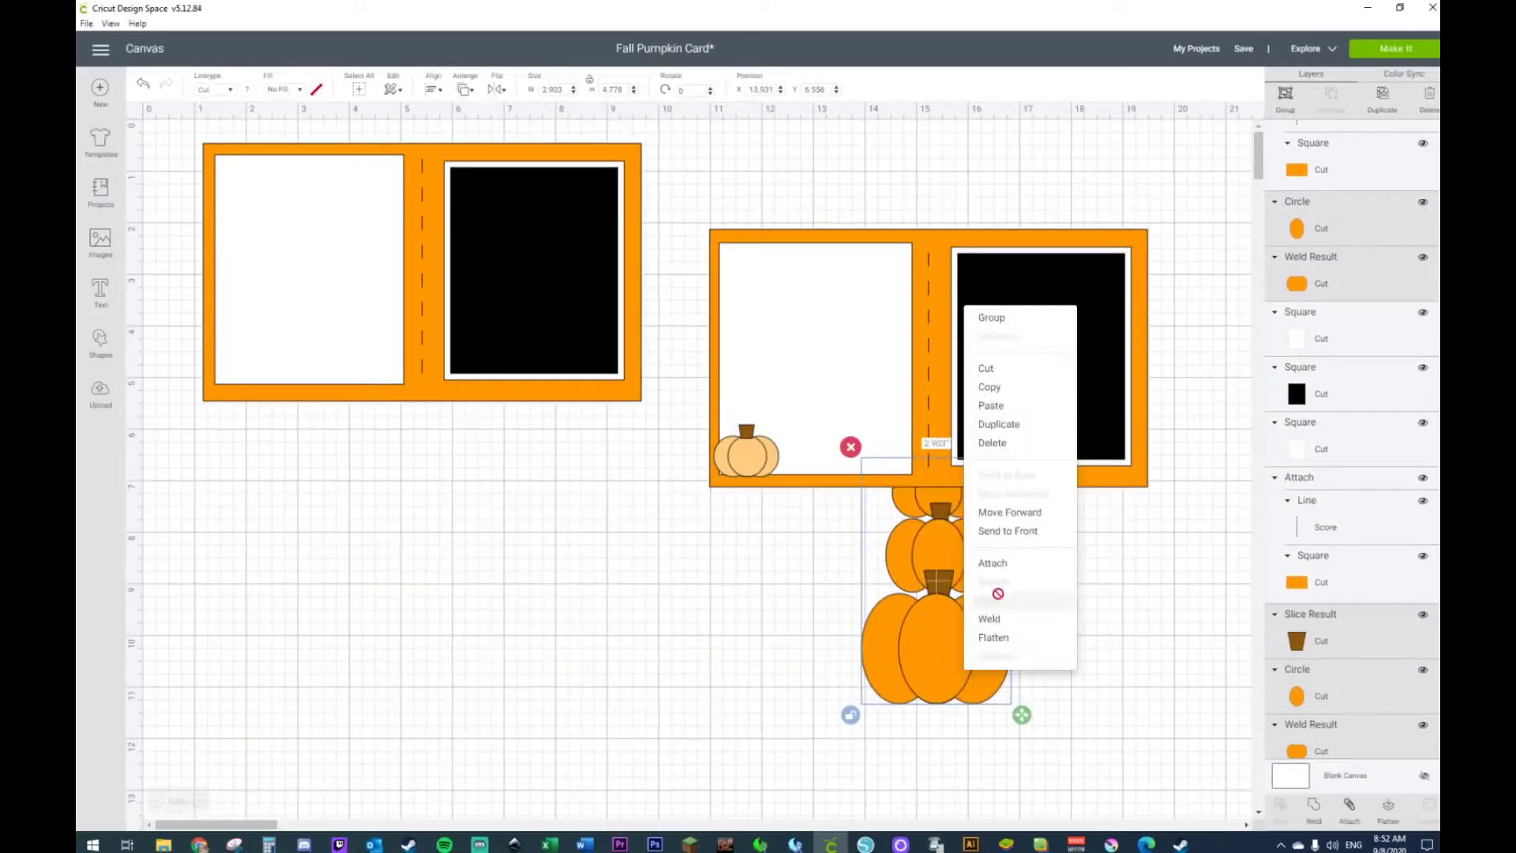
click(1006, 532)
drag(958, 610, 1059, 382)
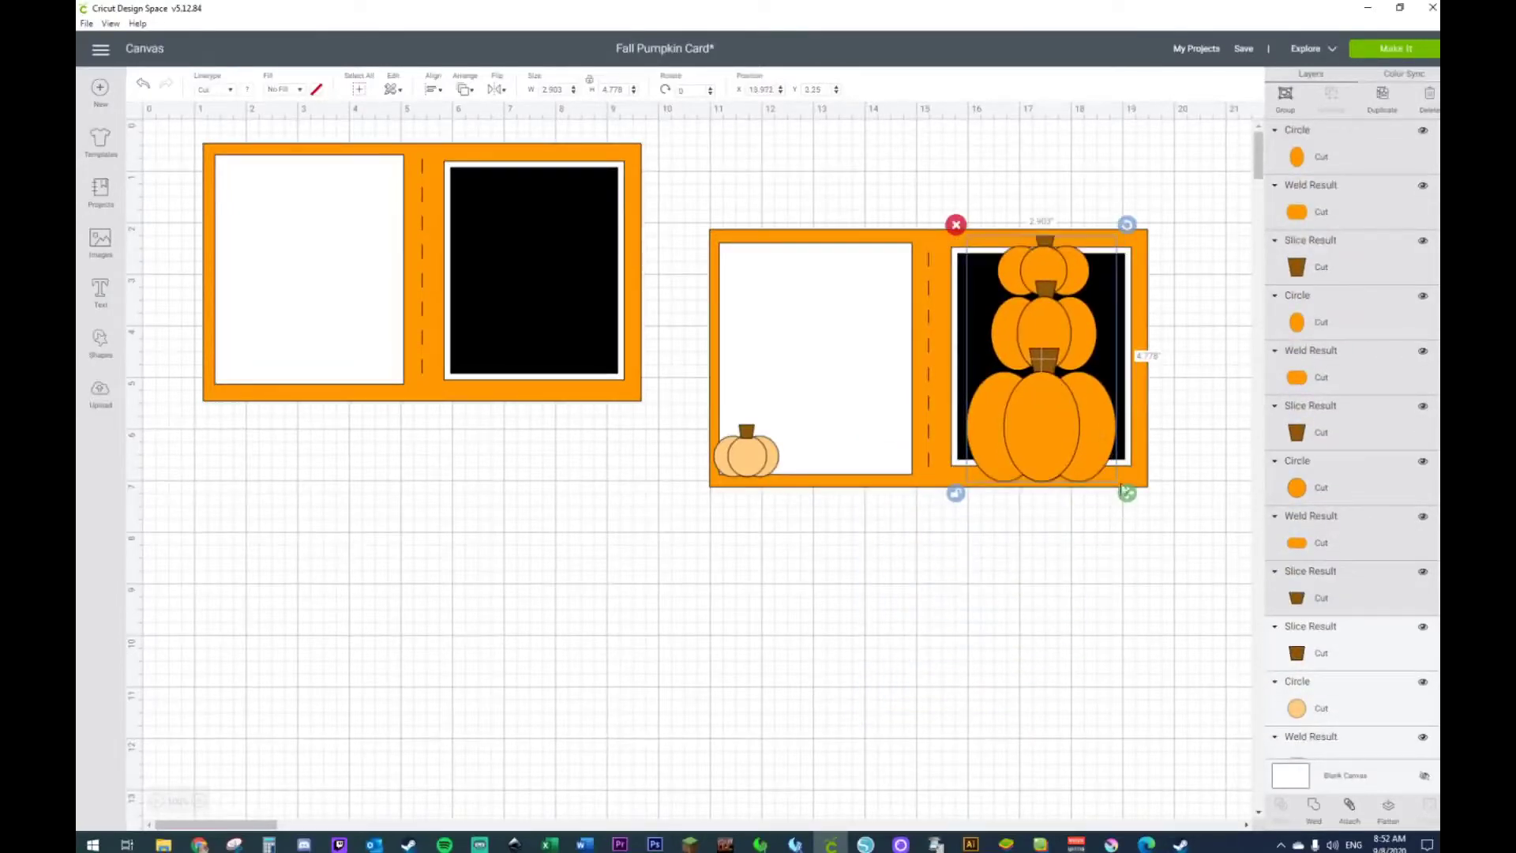
Scale the pumpkin stack to about 2.64 by 4.11 inches and position it within the black panel at about X 16.1, Y 2.53 inches
drag(1127, 493, 1114, 447)
drag(1047, 381, 1059, 403)
drag(1060, 403, 1060, 391)
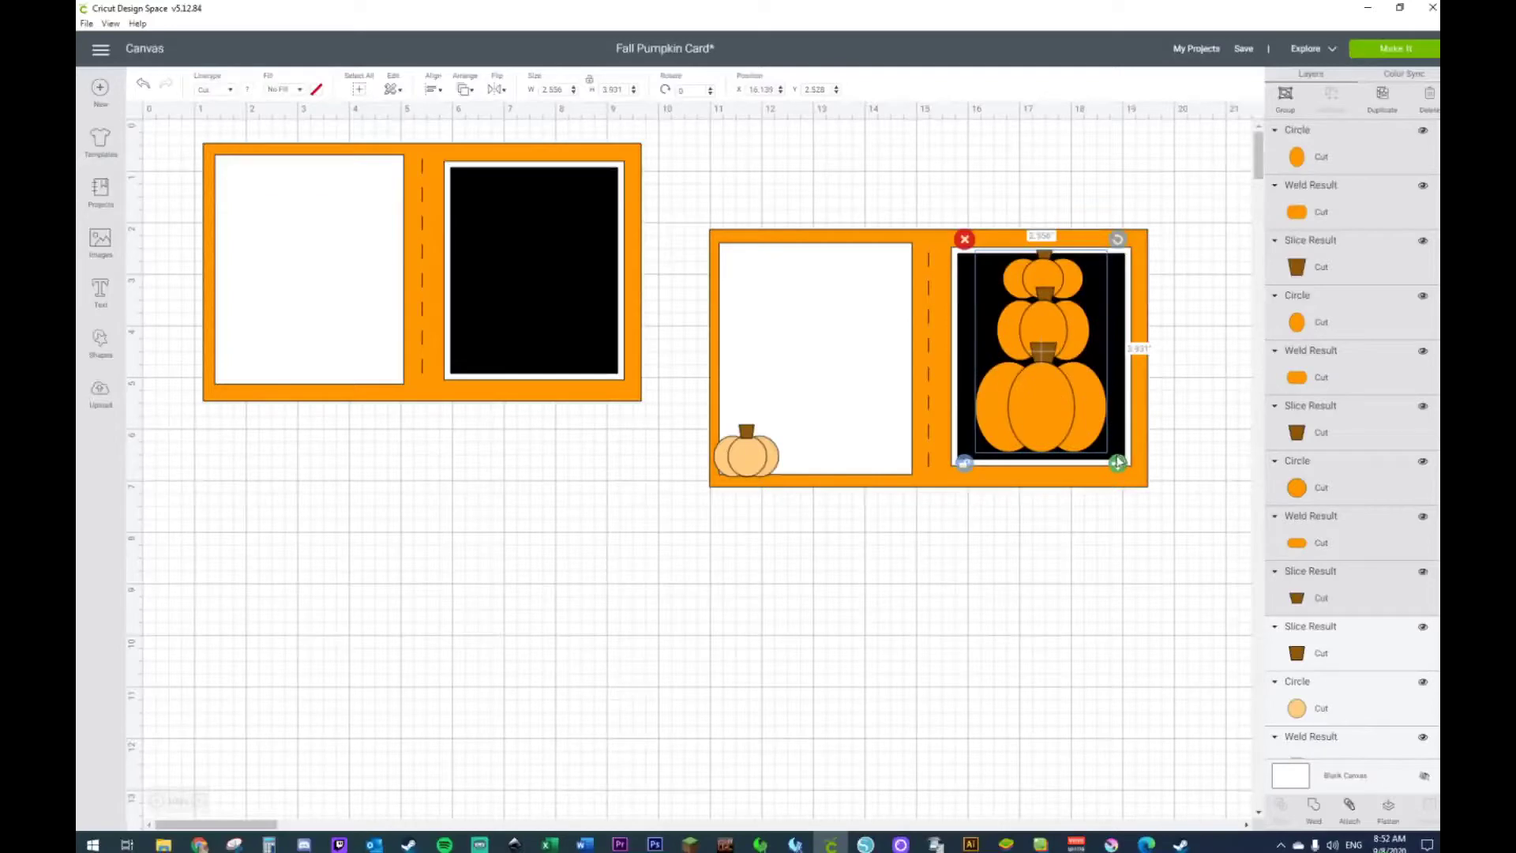
drag(1120, 467, 1122, 472)
drag(1071, 436, 1064, 430)
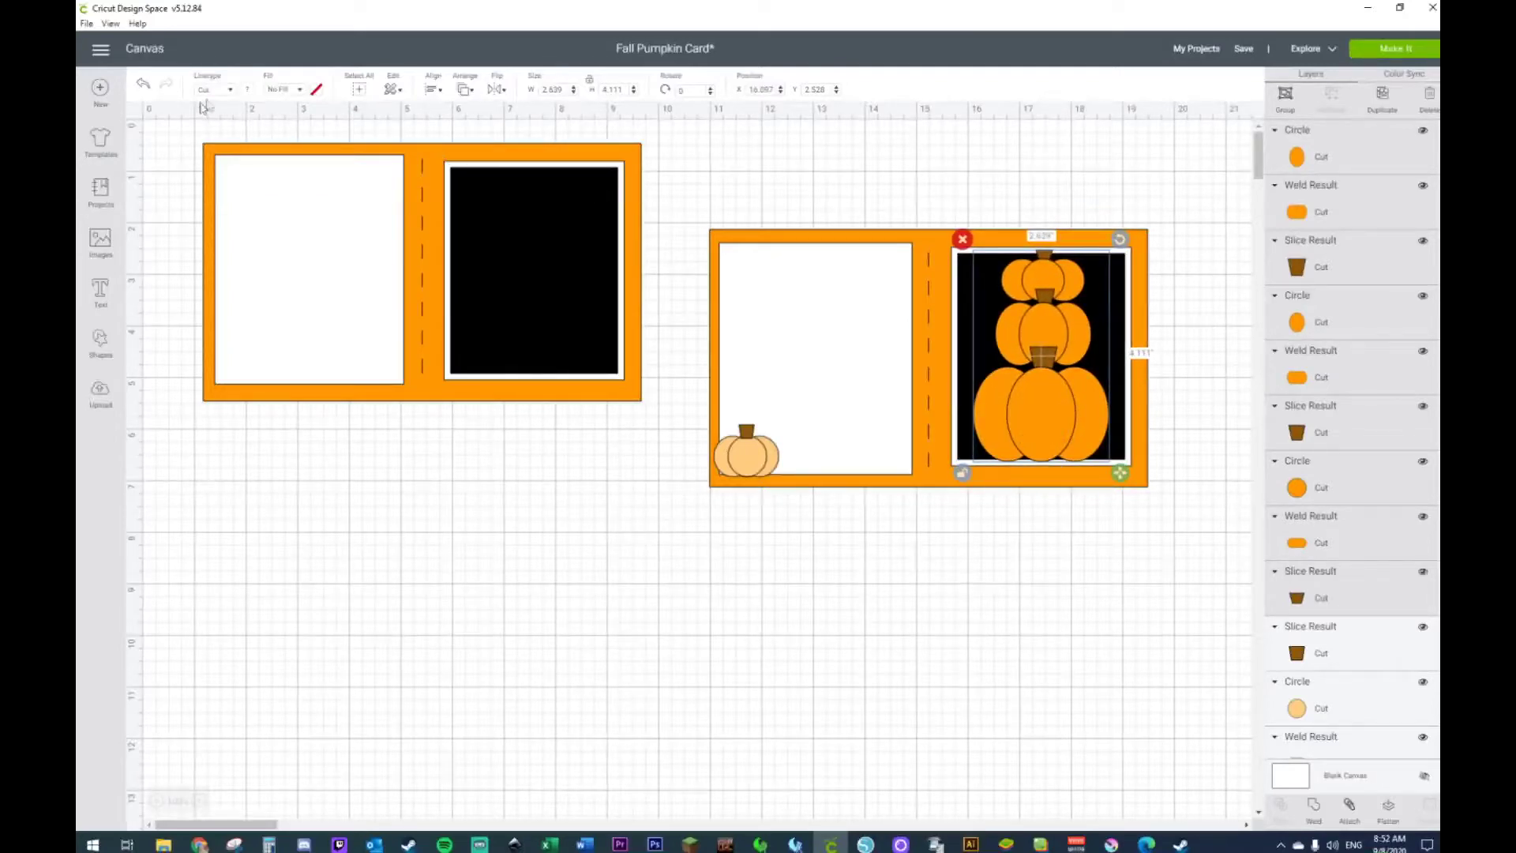
Try coloring the entire pumpkin stack, stems included, light orange, and undo the color change
click(246, 91)
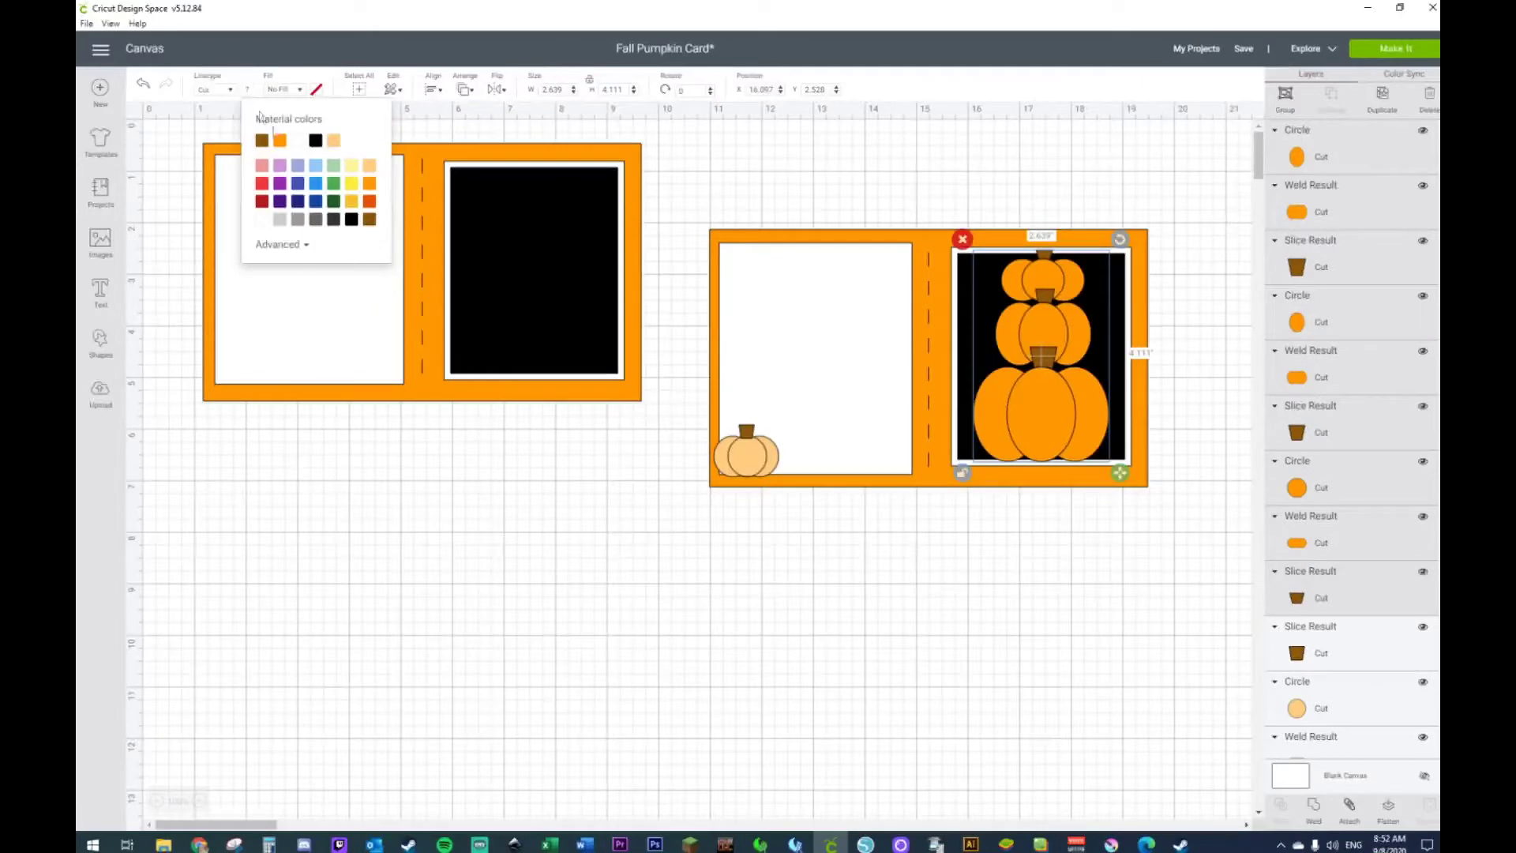
click(336, 143)
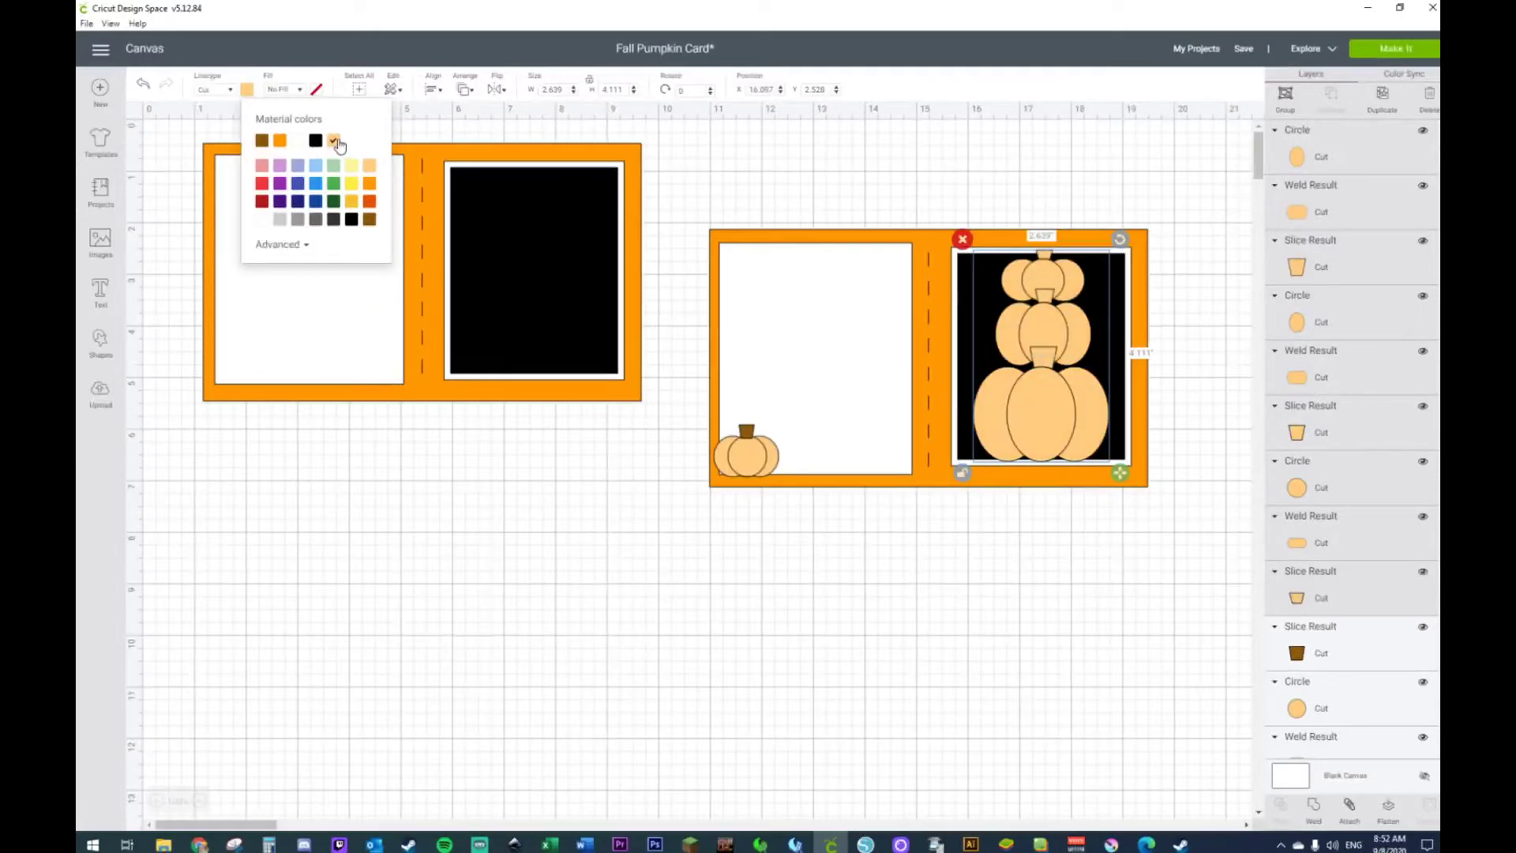
click(143, 85)
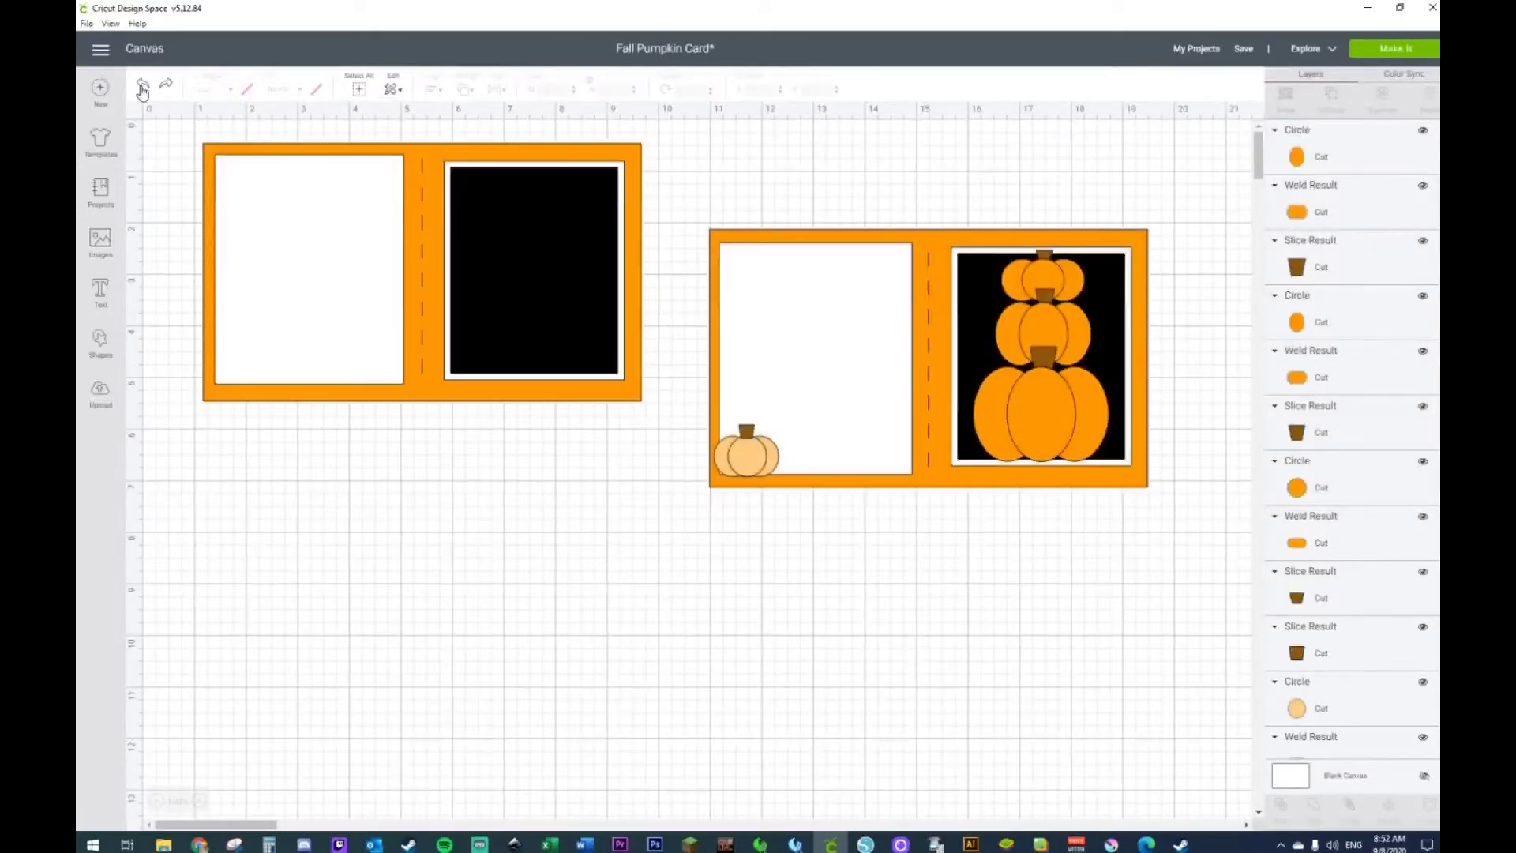
Color the bodies of all three stacked pumpkins light orange, leaving their stems out of the selection
click(1030, 425)
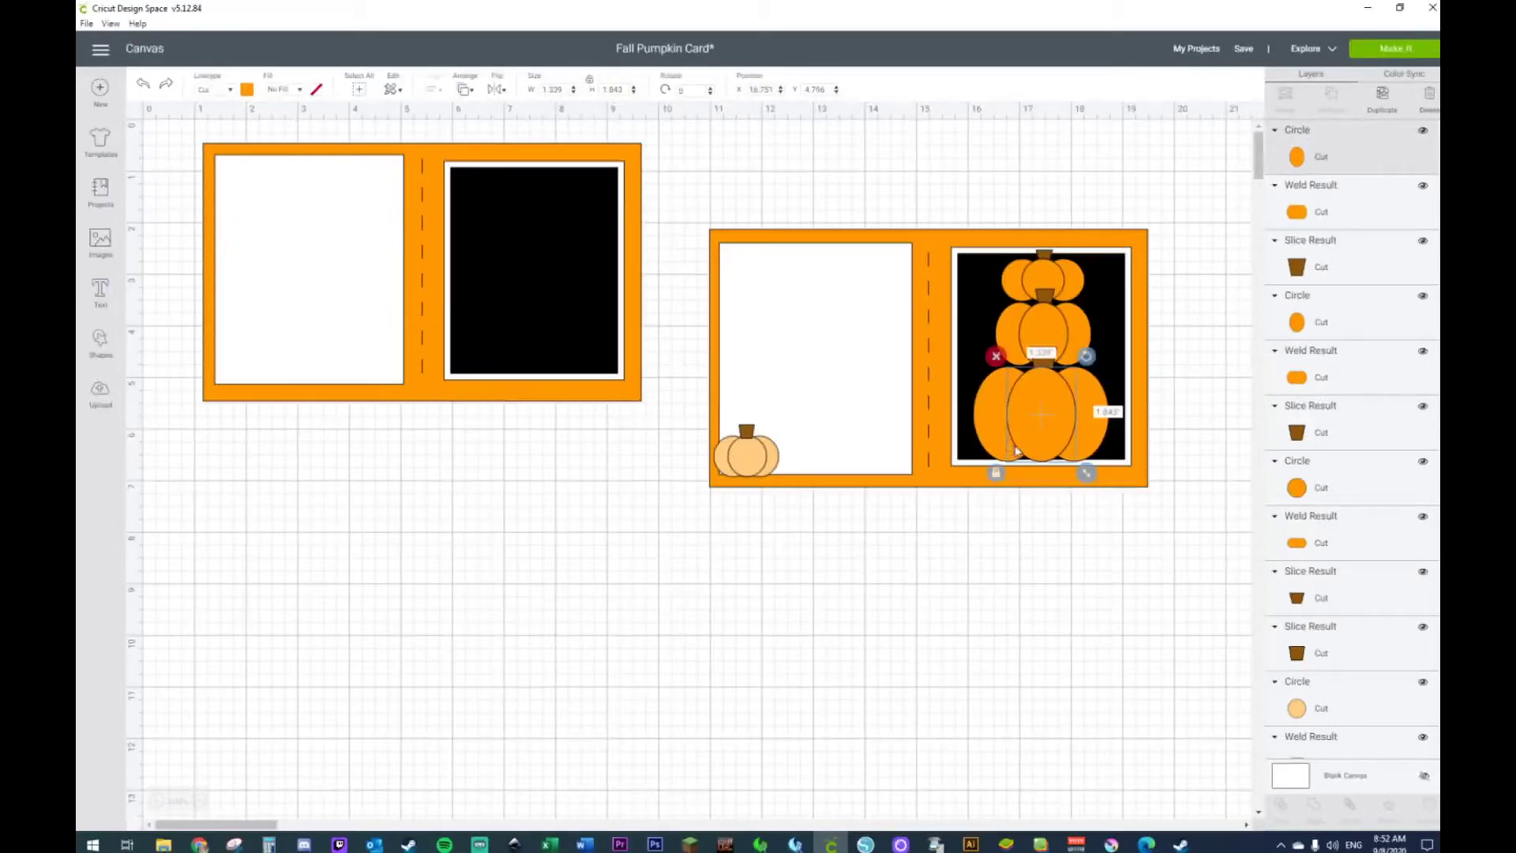
shift+click(987, 411)
shift+click(1013, 333)
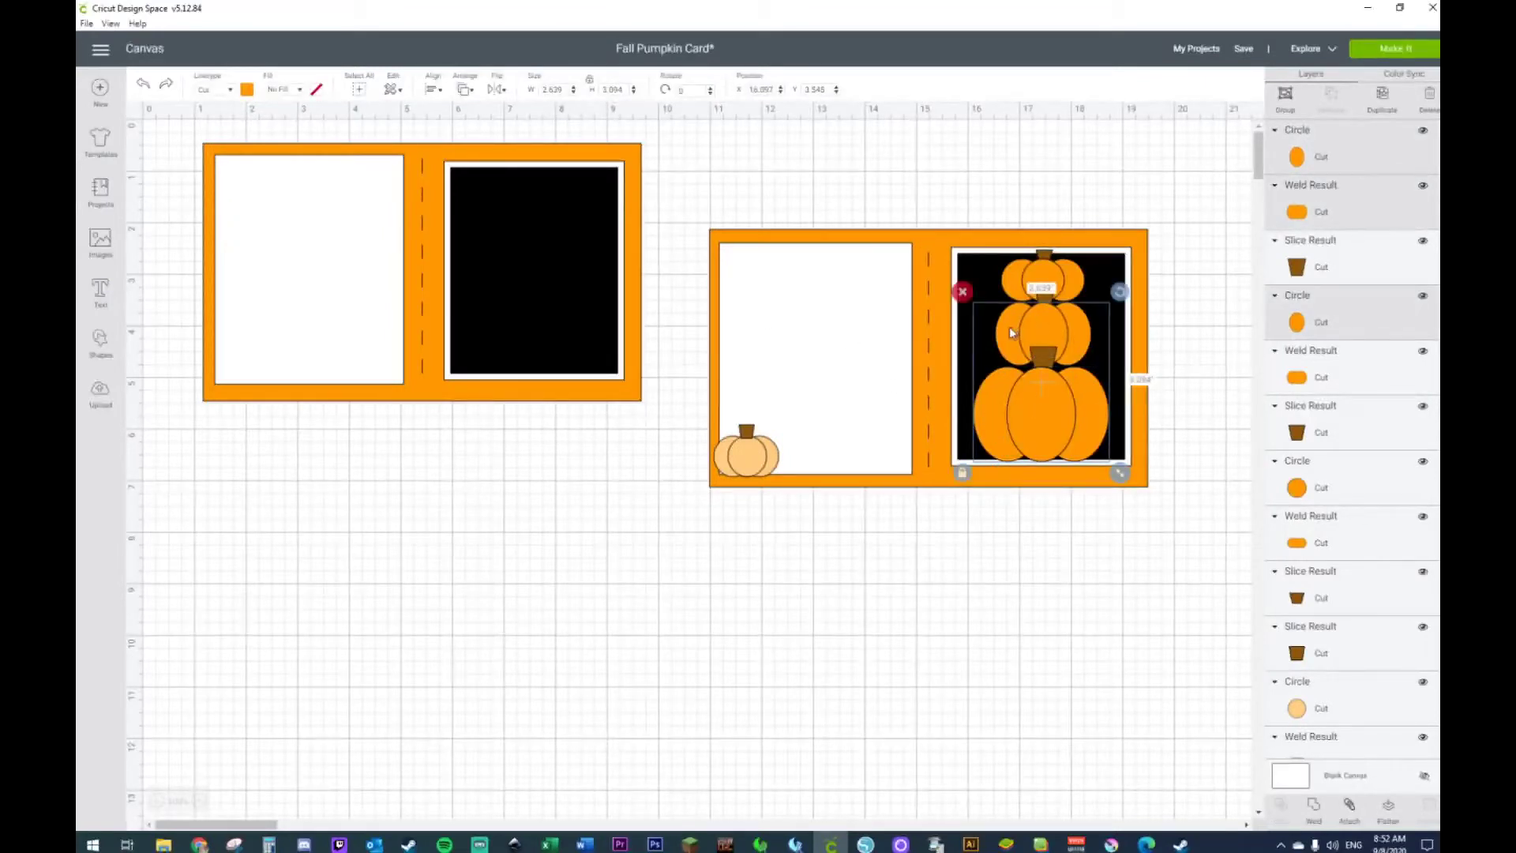
shift+click(1034, 270)
shift+click(1010, 273)
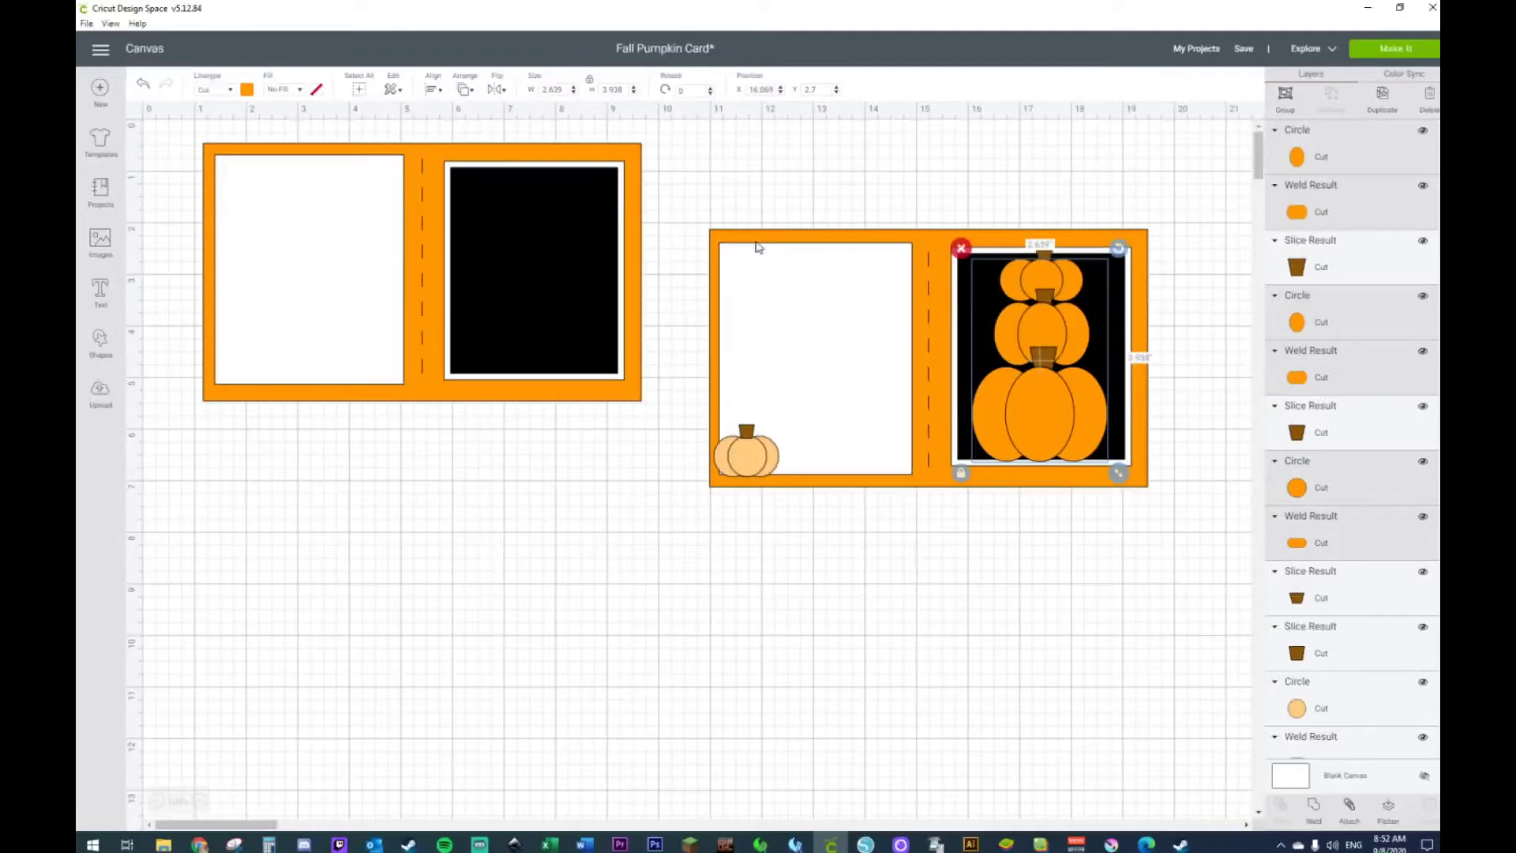
click(247, 90)
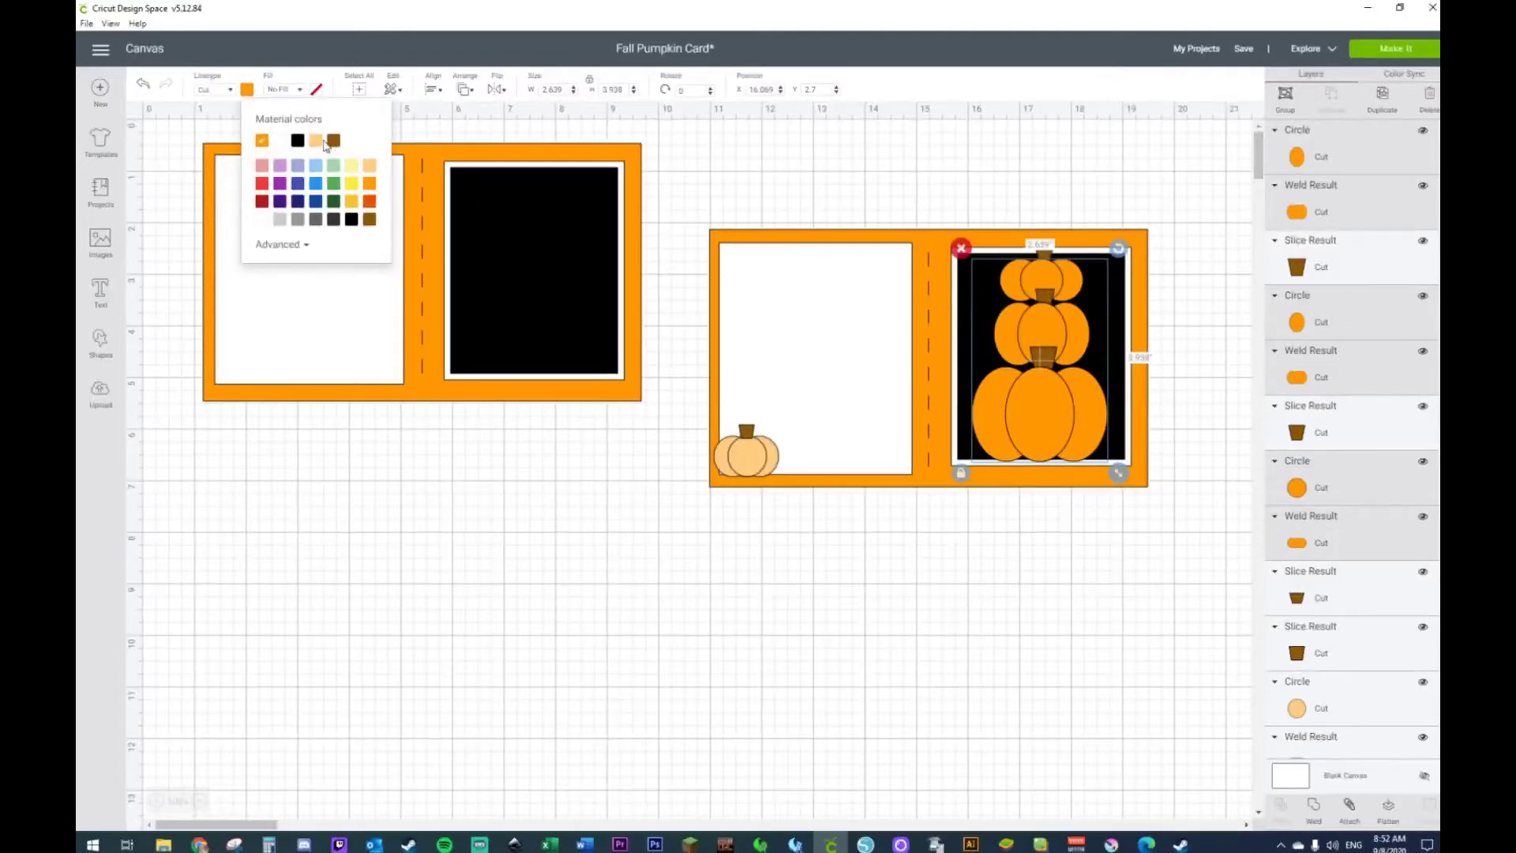
click(320, 142)
click(799, 717)
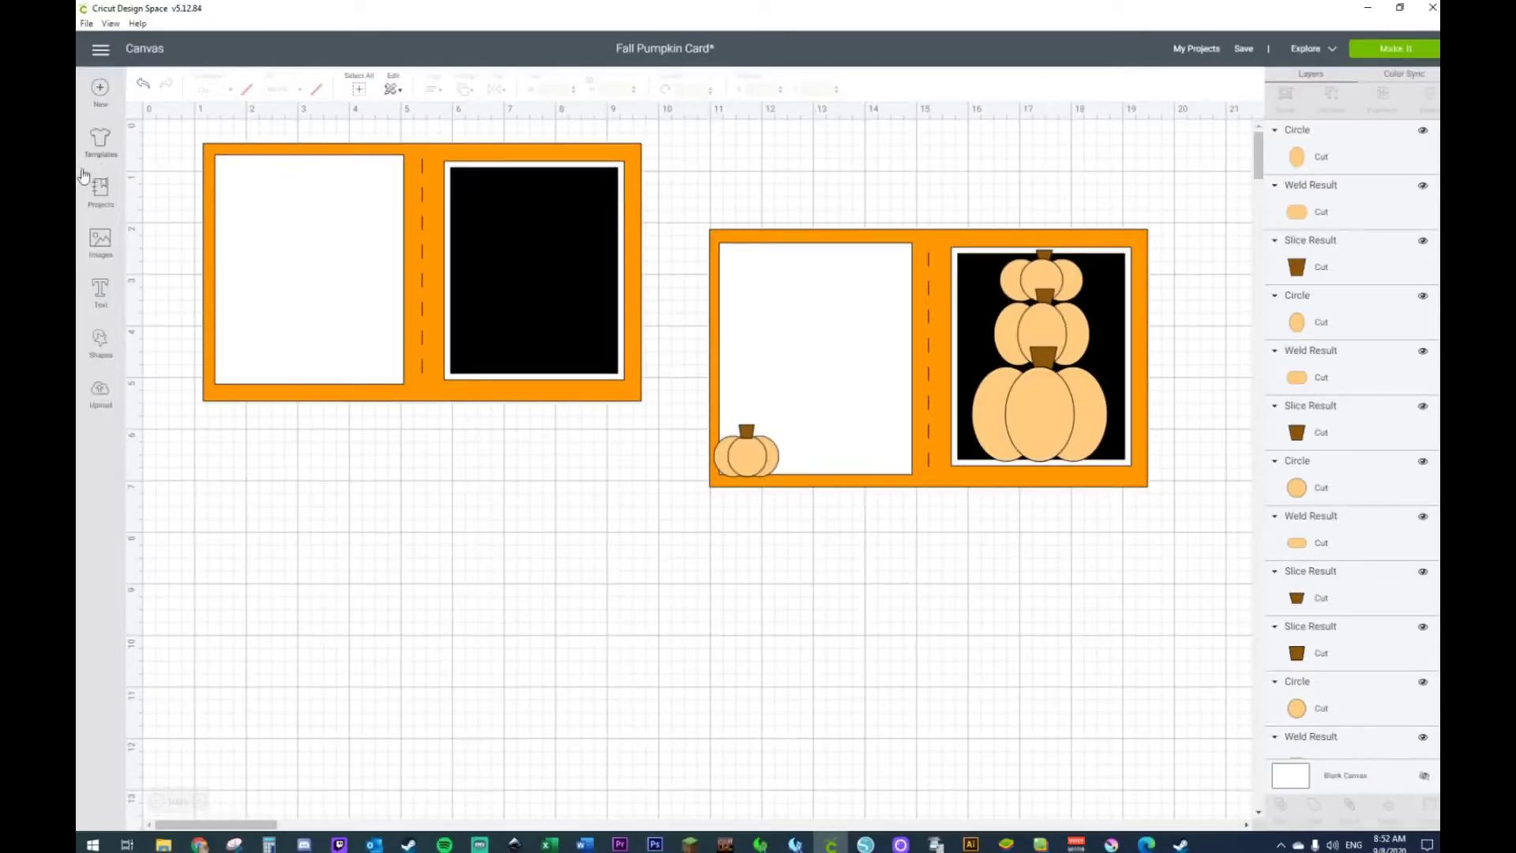
Delete the original card base with its panels and move the complete new card into its place near the canvas origin
drag(174, 147, 632, 476)
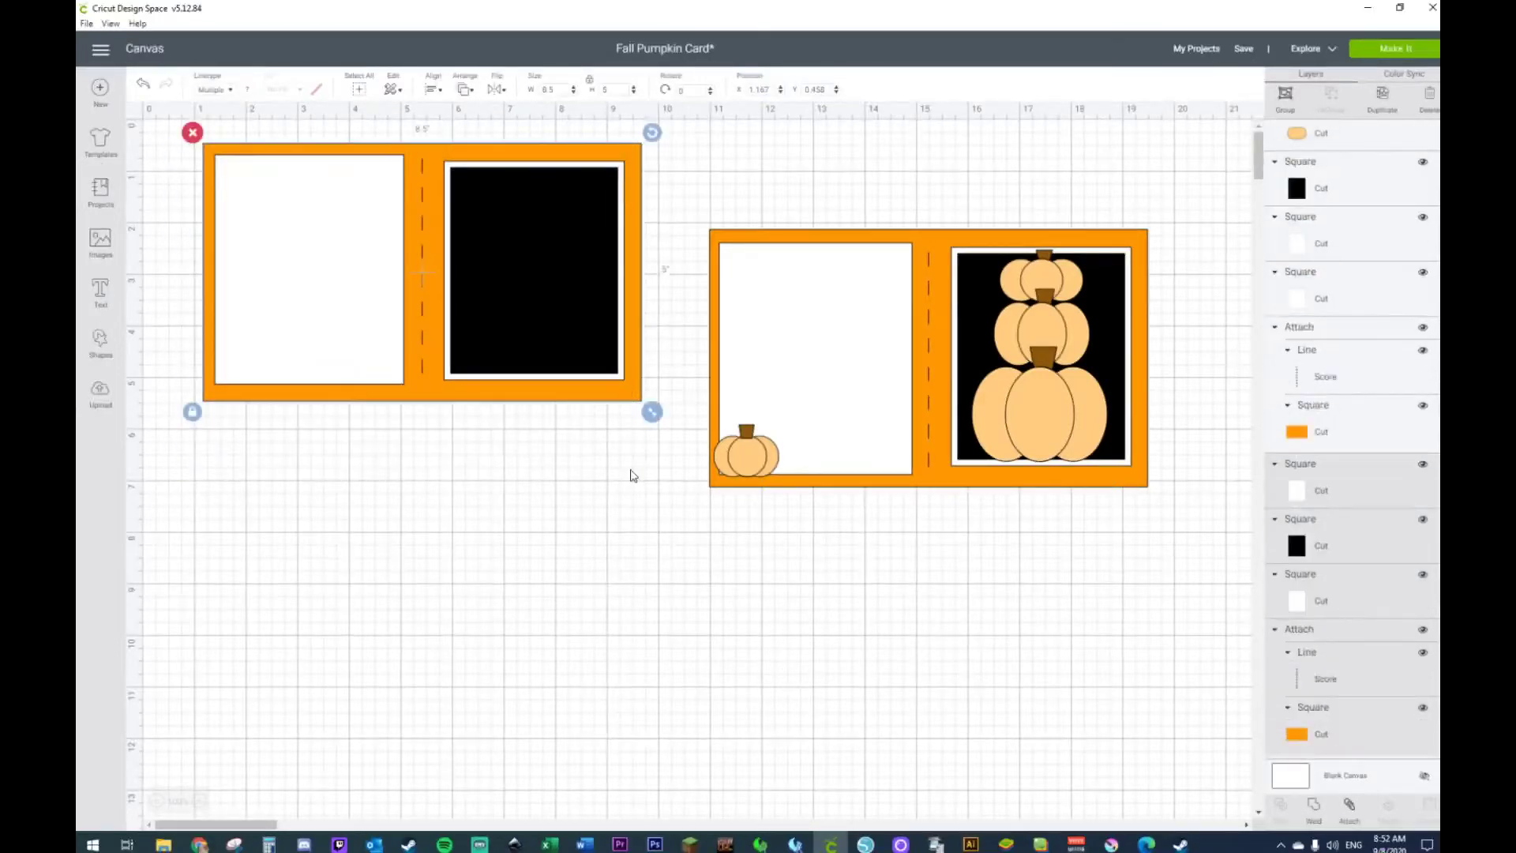
key(Delete)
drag(677, 187, 1198, 553)
drag(1066, 416, 529, 331)
click(962, 473)
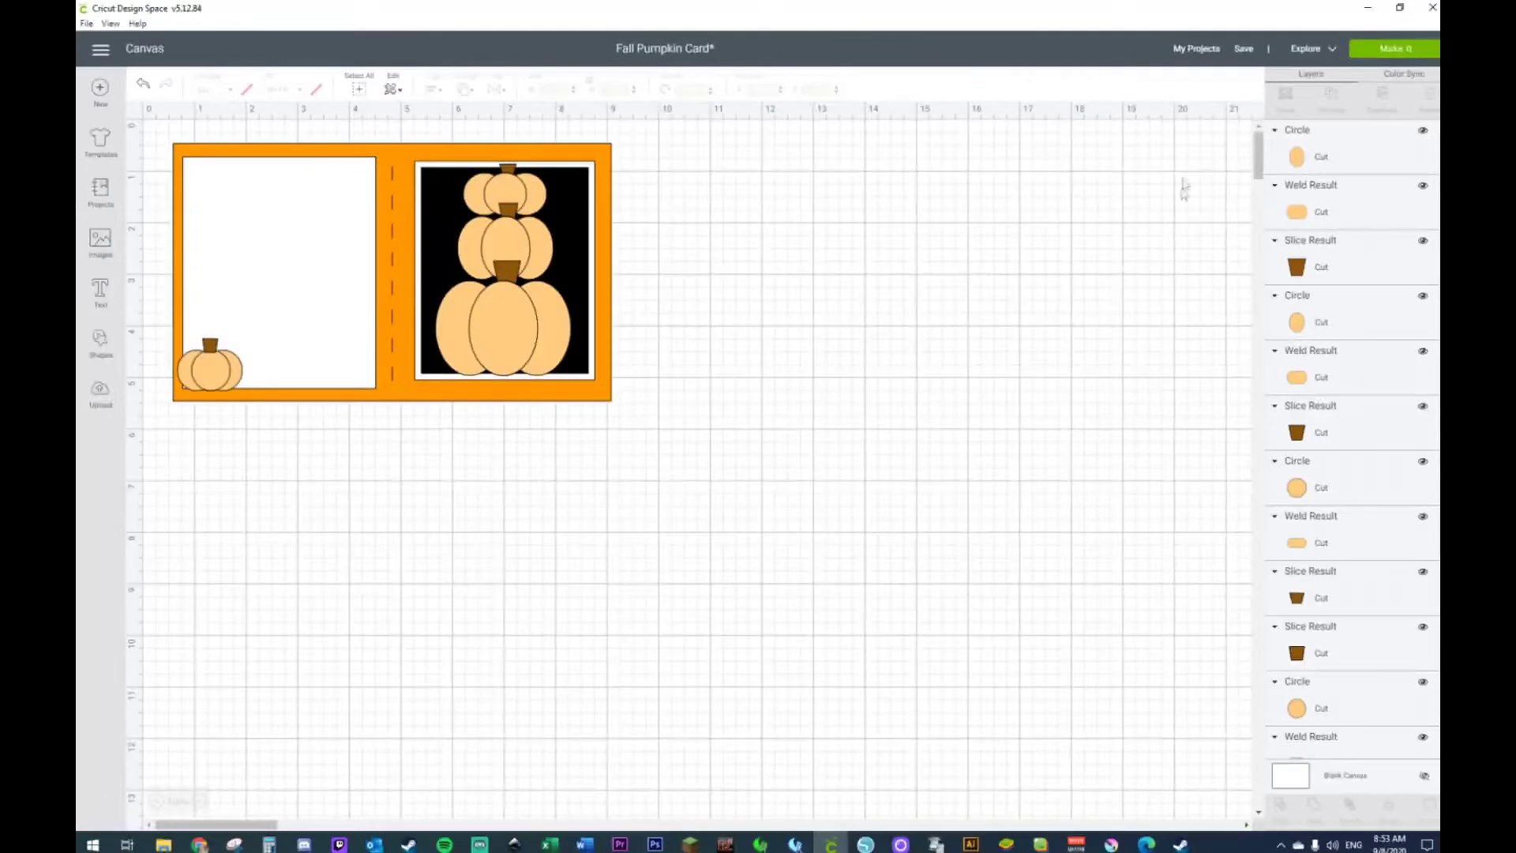
Send the project to mat preparation and place the smaller white panel directly below the larger one on mat 1
click(1394, 49)
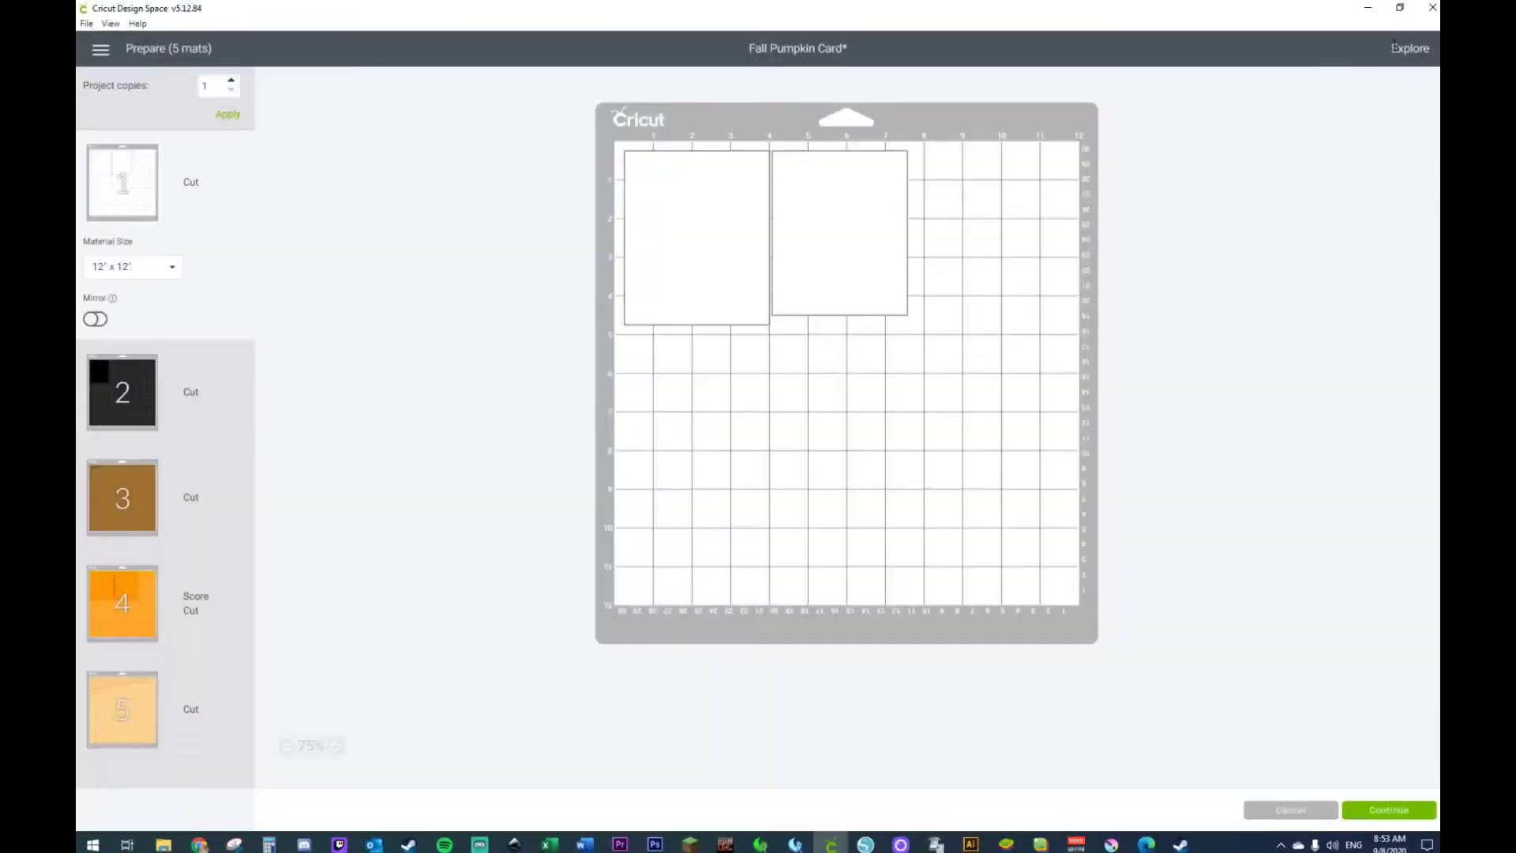
click(158, 395)
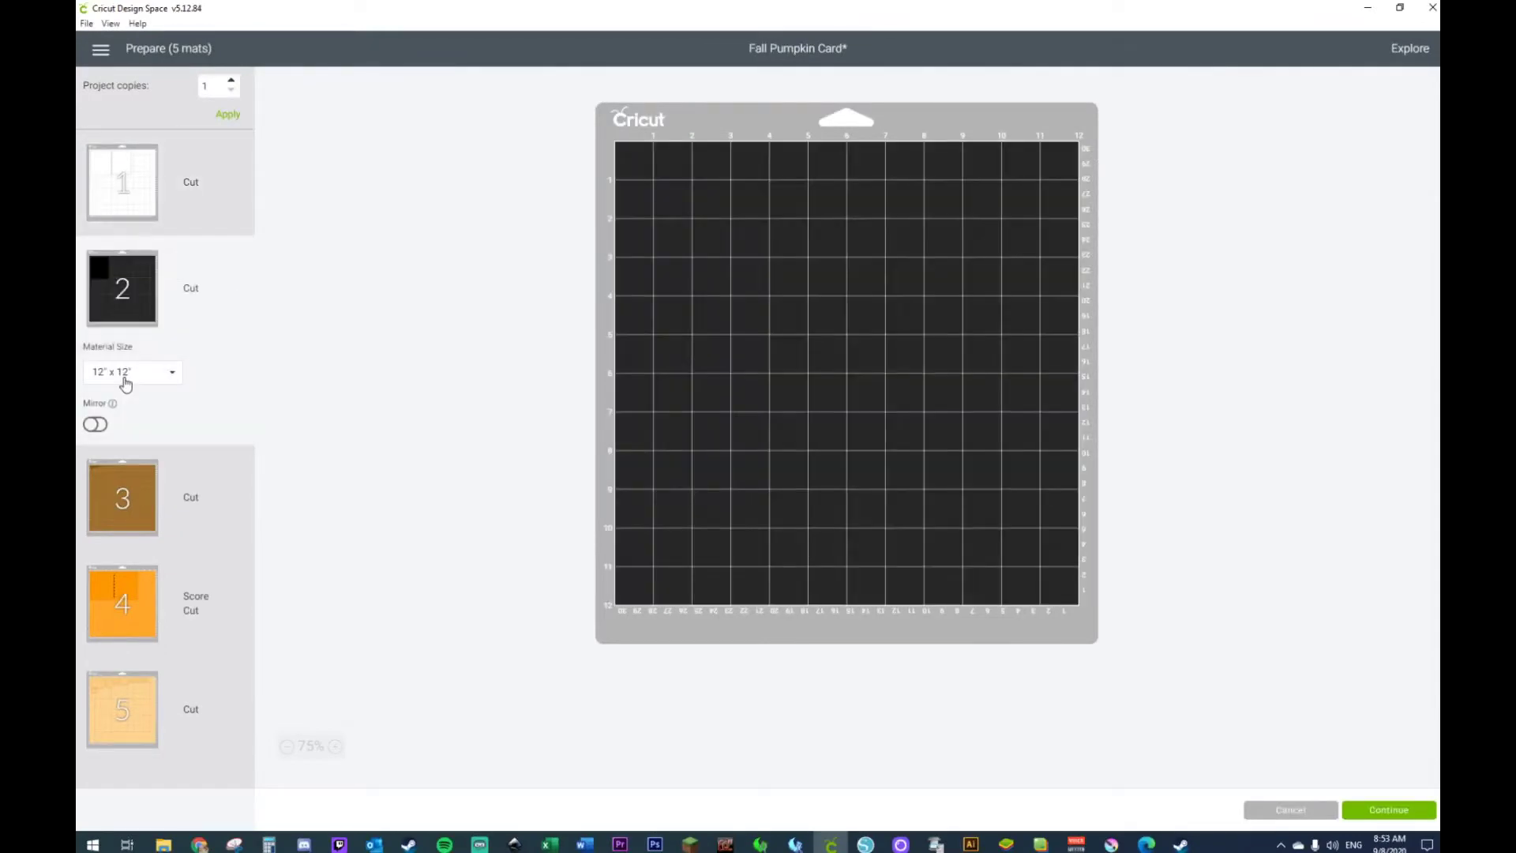
click(122, 207)
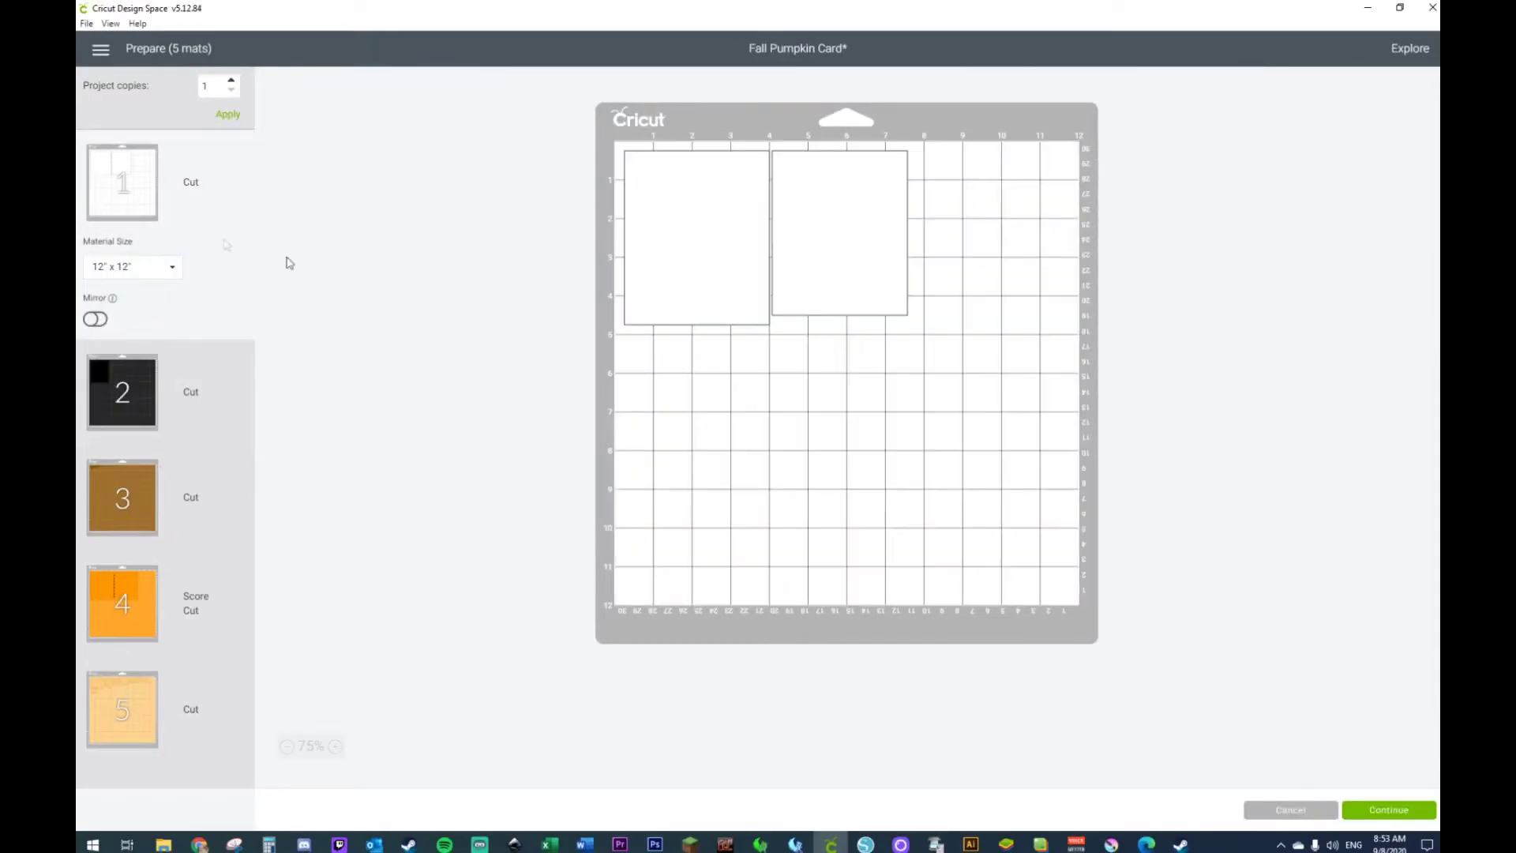
drag(780, 278, 631, 451)
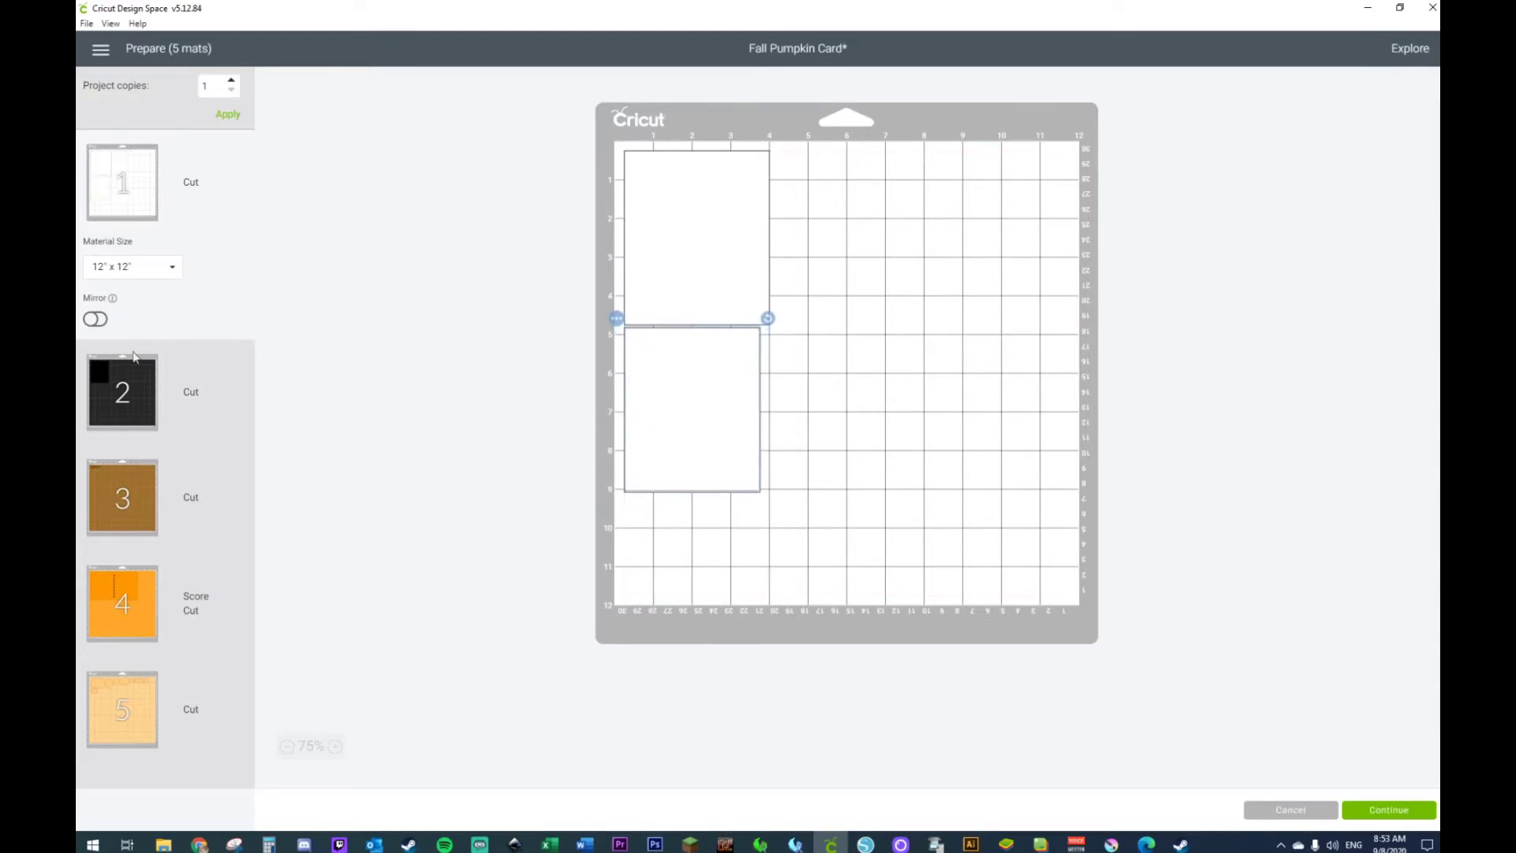
Review the black panel on mat 2, then cluster the brown pumpkin stems on mat 3 about 1 to 2 inches below its upper edge
click(119, 402)
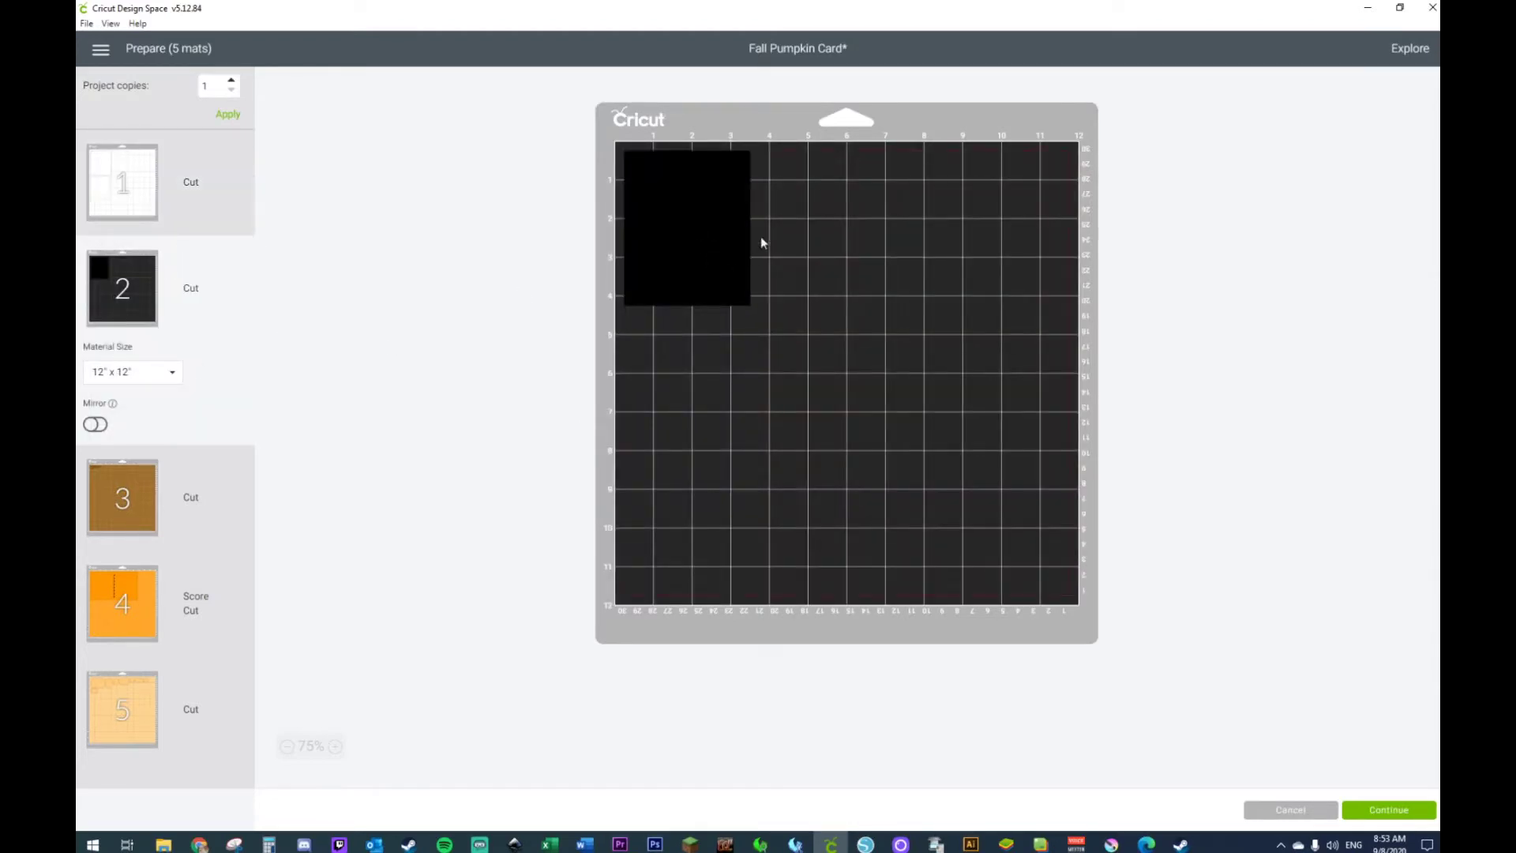
click(101, 511)
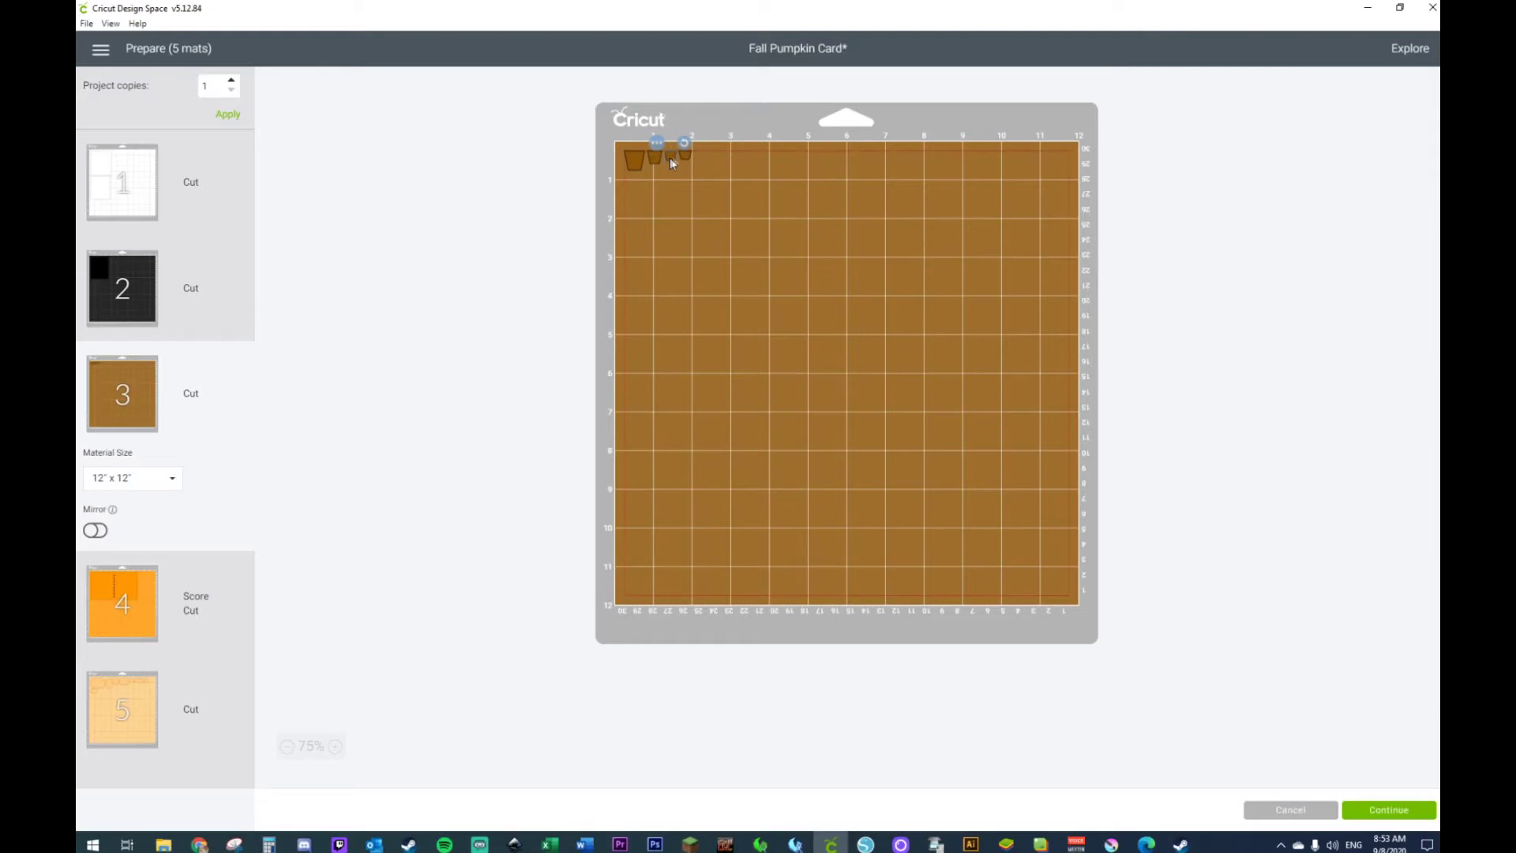
drag(642, 163, 640, 209)
drag(658, 203, 653, 225)
click(686, 149)
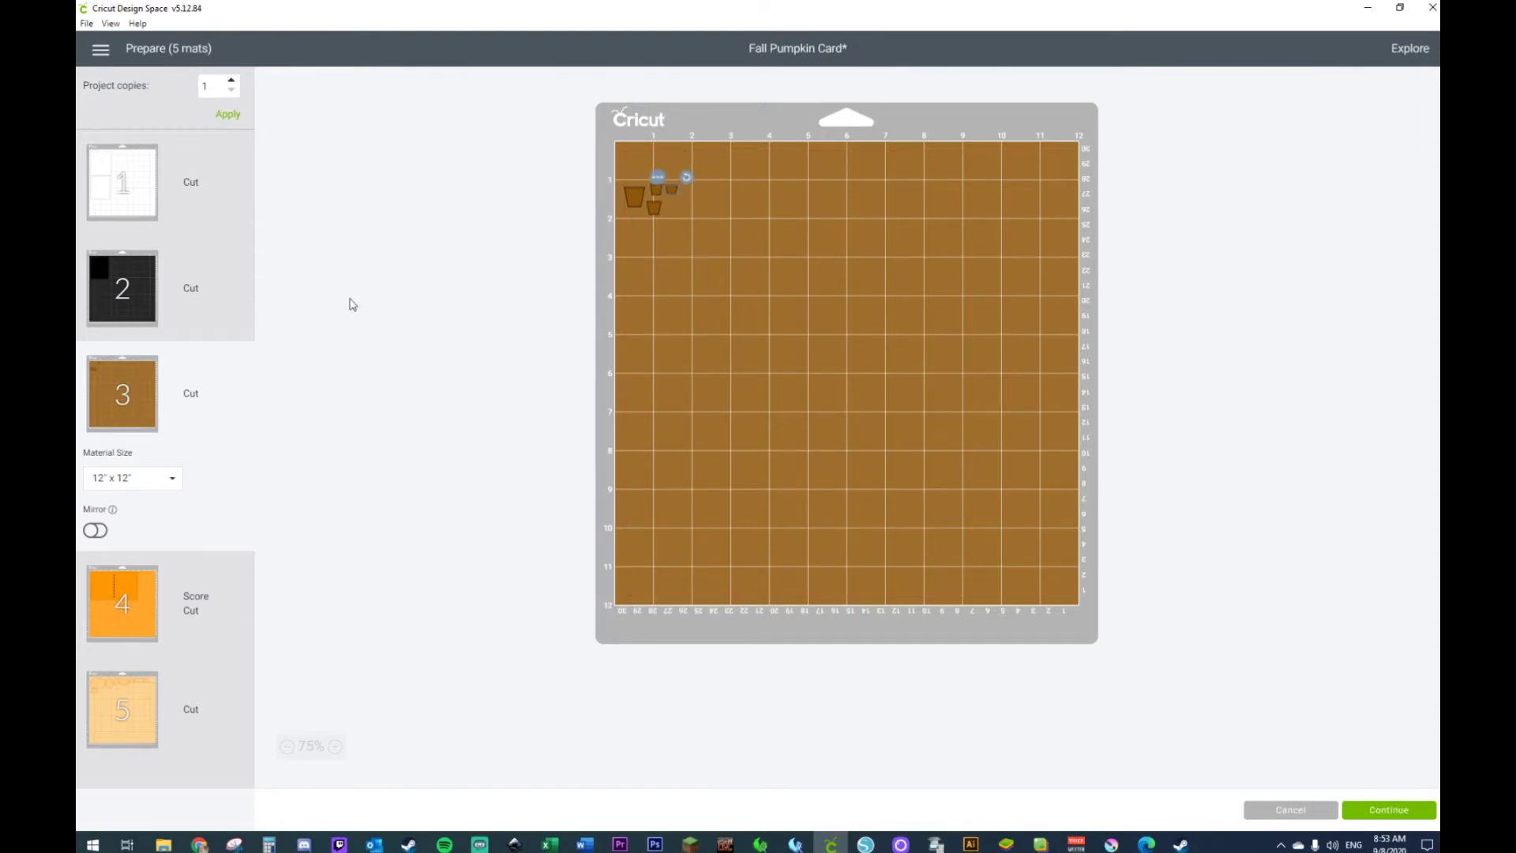
Review the scored base on mat 4, then regroup the light orange pumpkin pieces on mat 5 into three compact rows at its upper-left corner
click(118, 568)
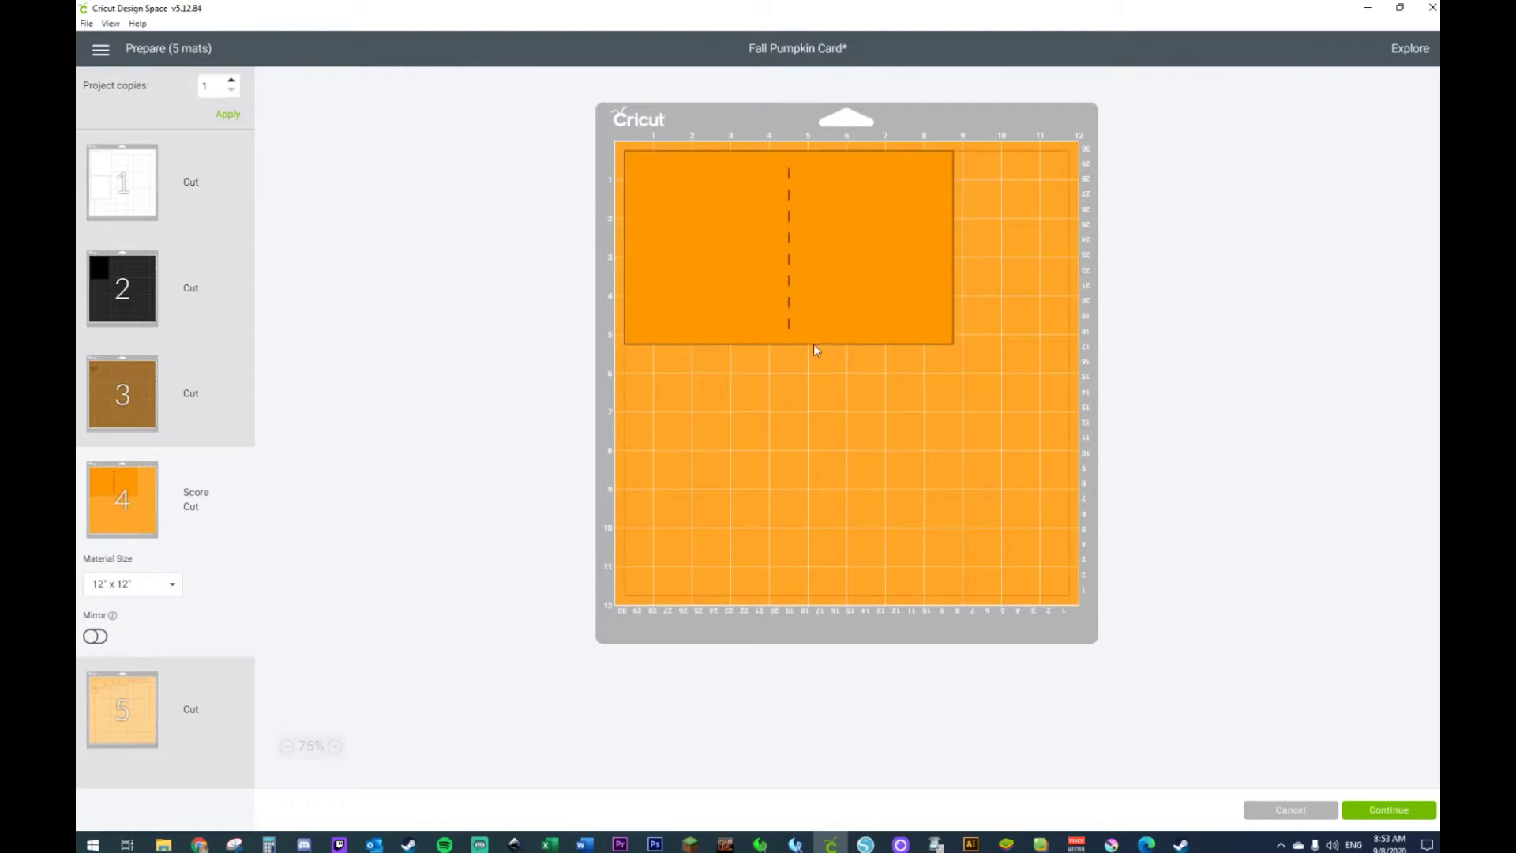
click(120, 710)
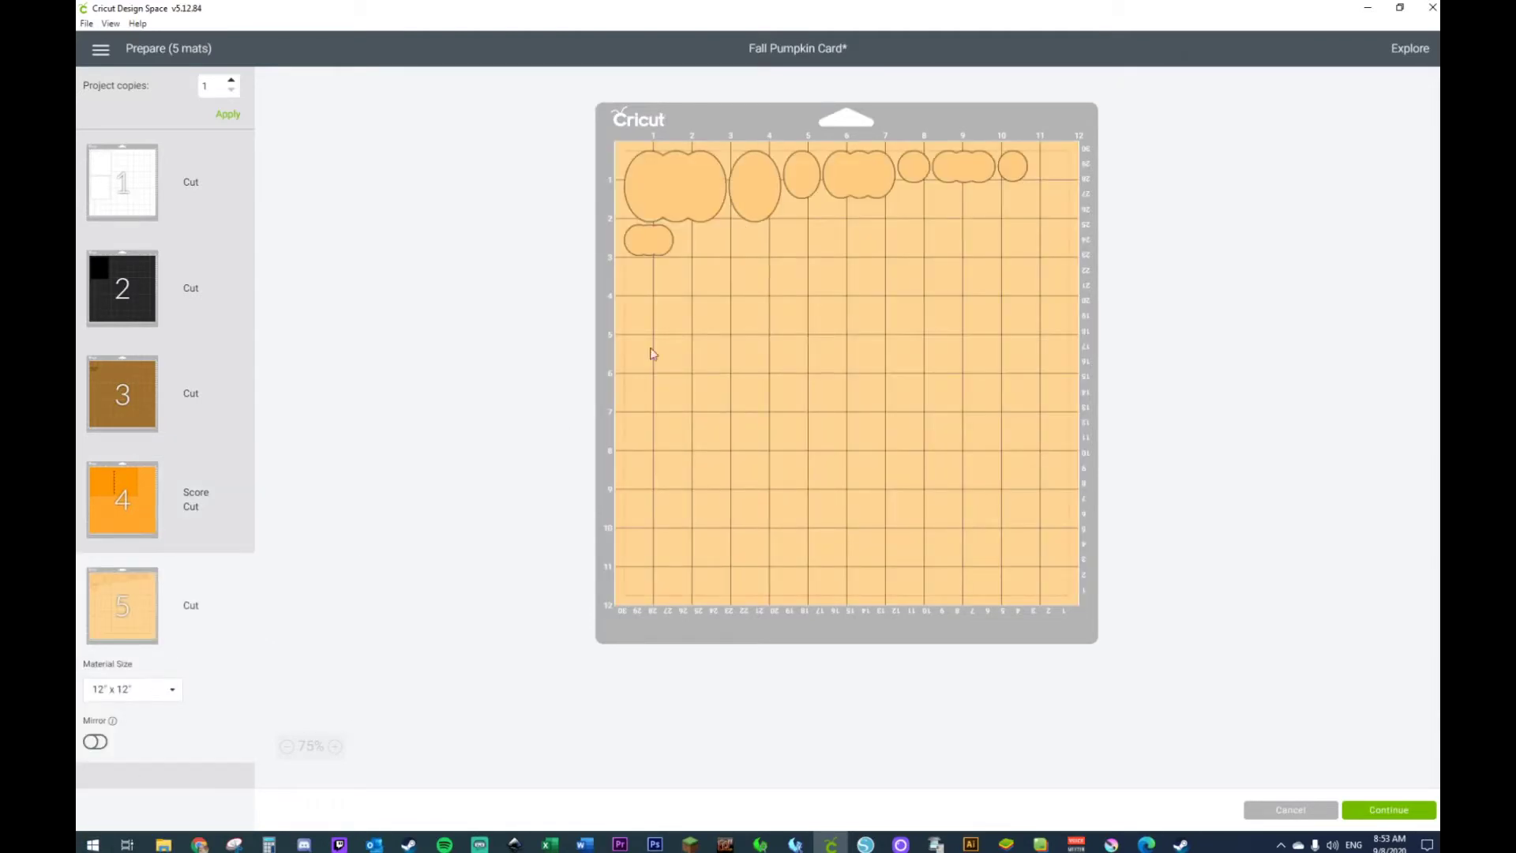
drag(867, 179, 726, 253)
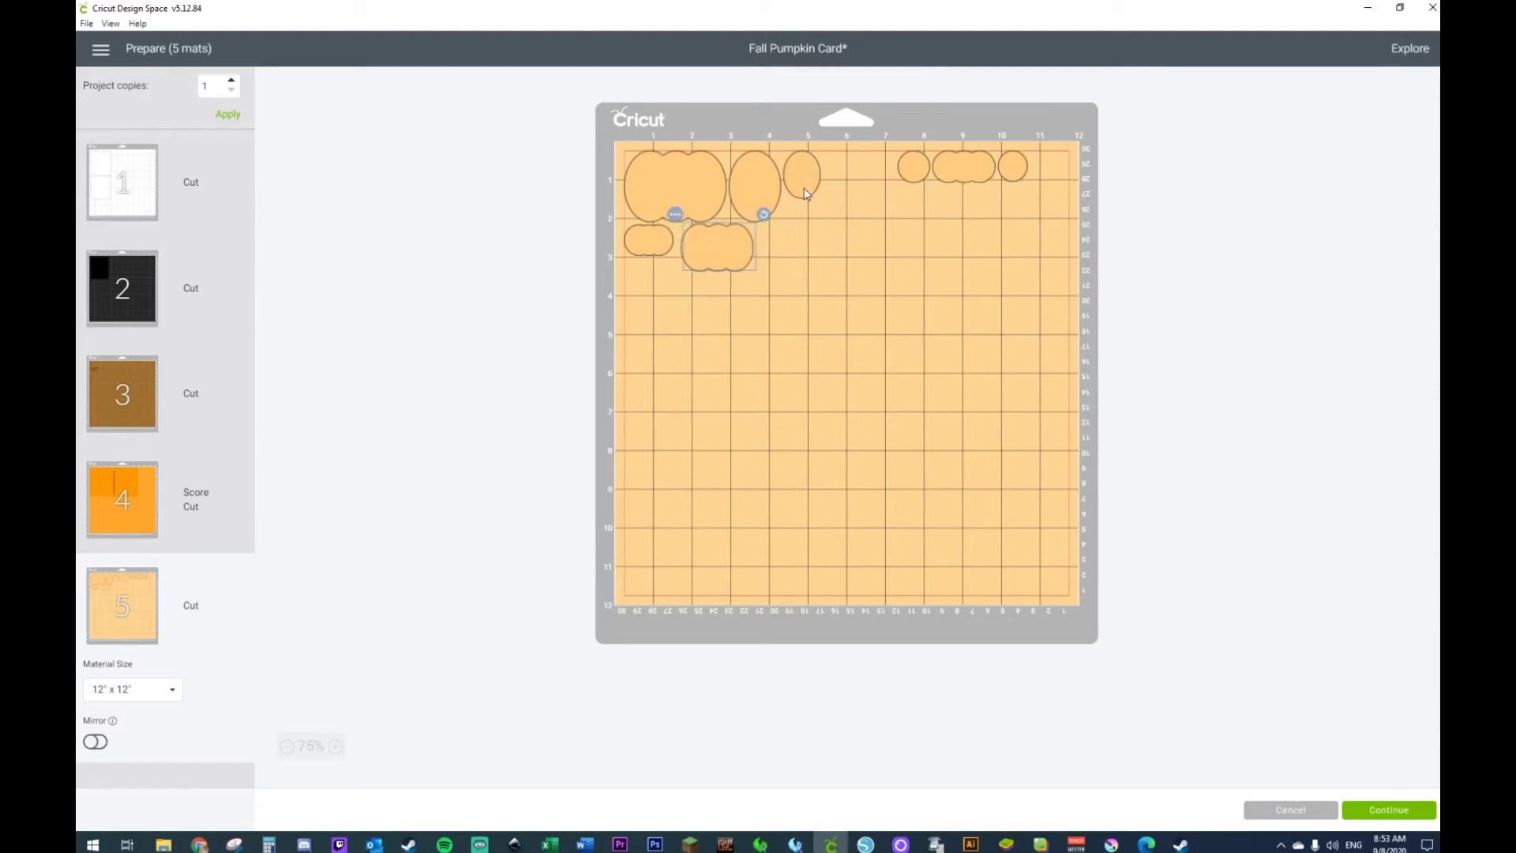
drag(920, 174, 782, 250)
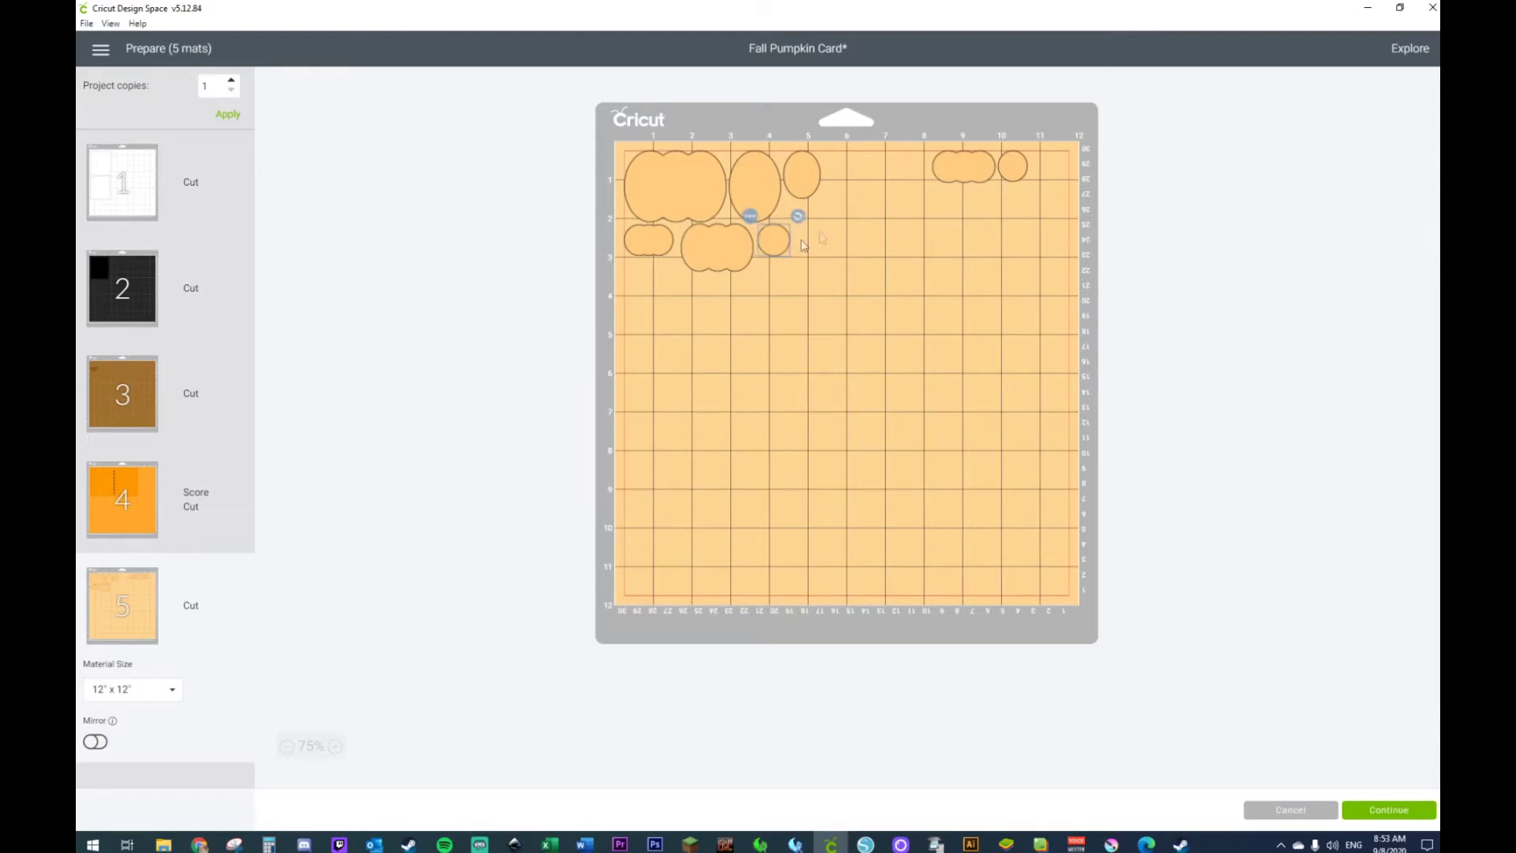
drag(944, 182, 636, 294)
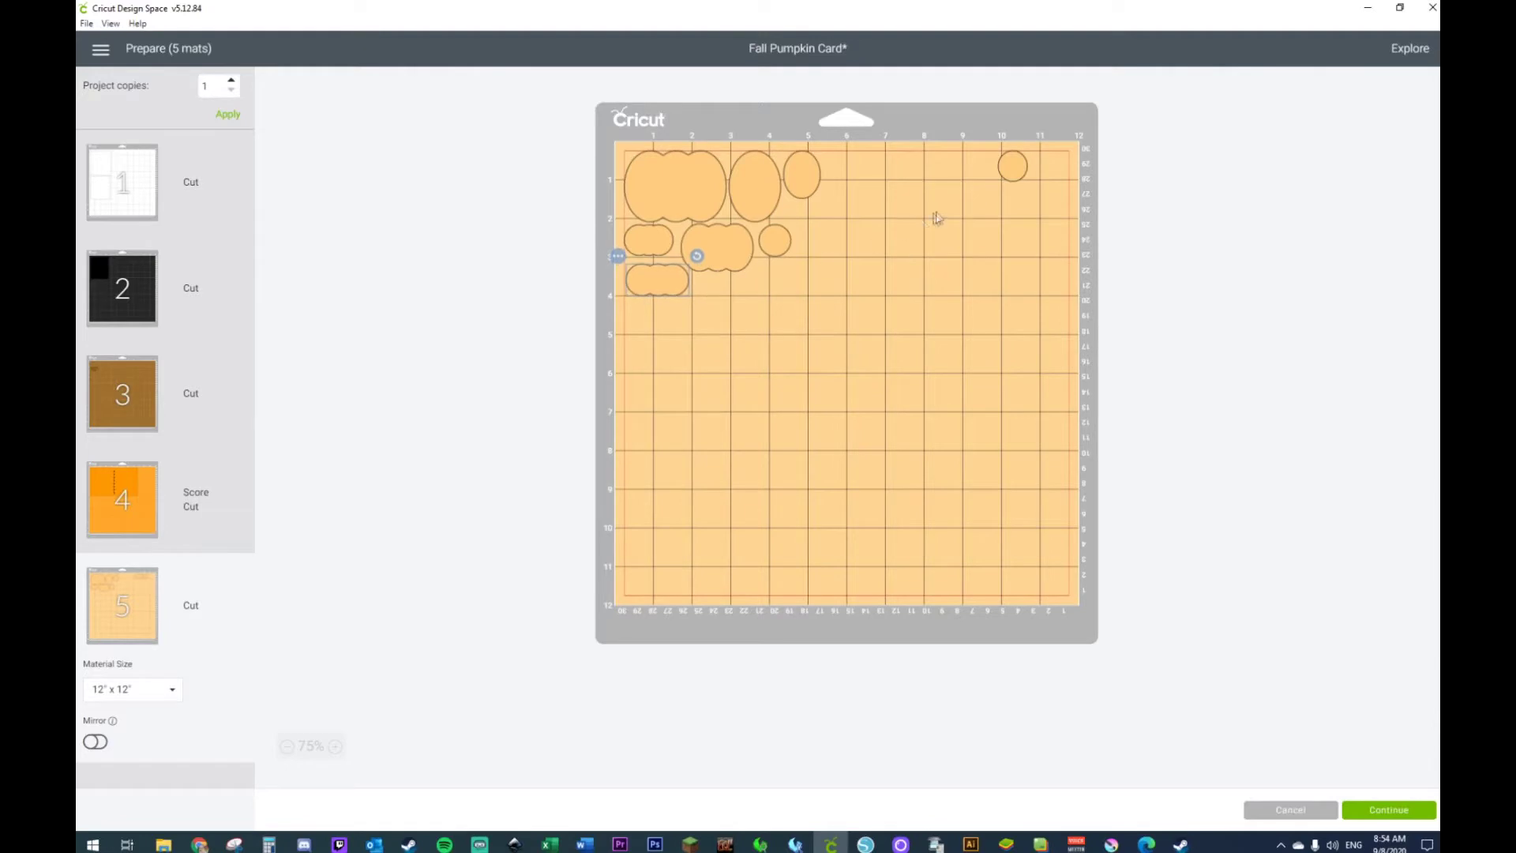
drag(1011, 172, 704, 299)
click(755, 306)
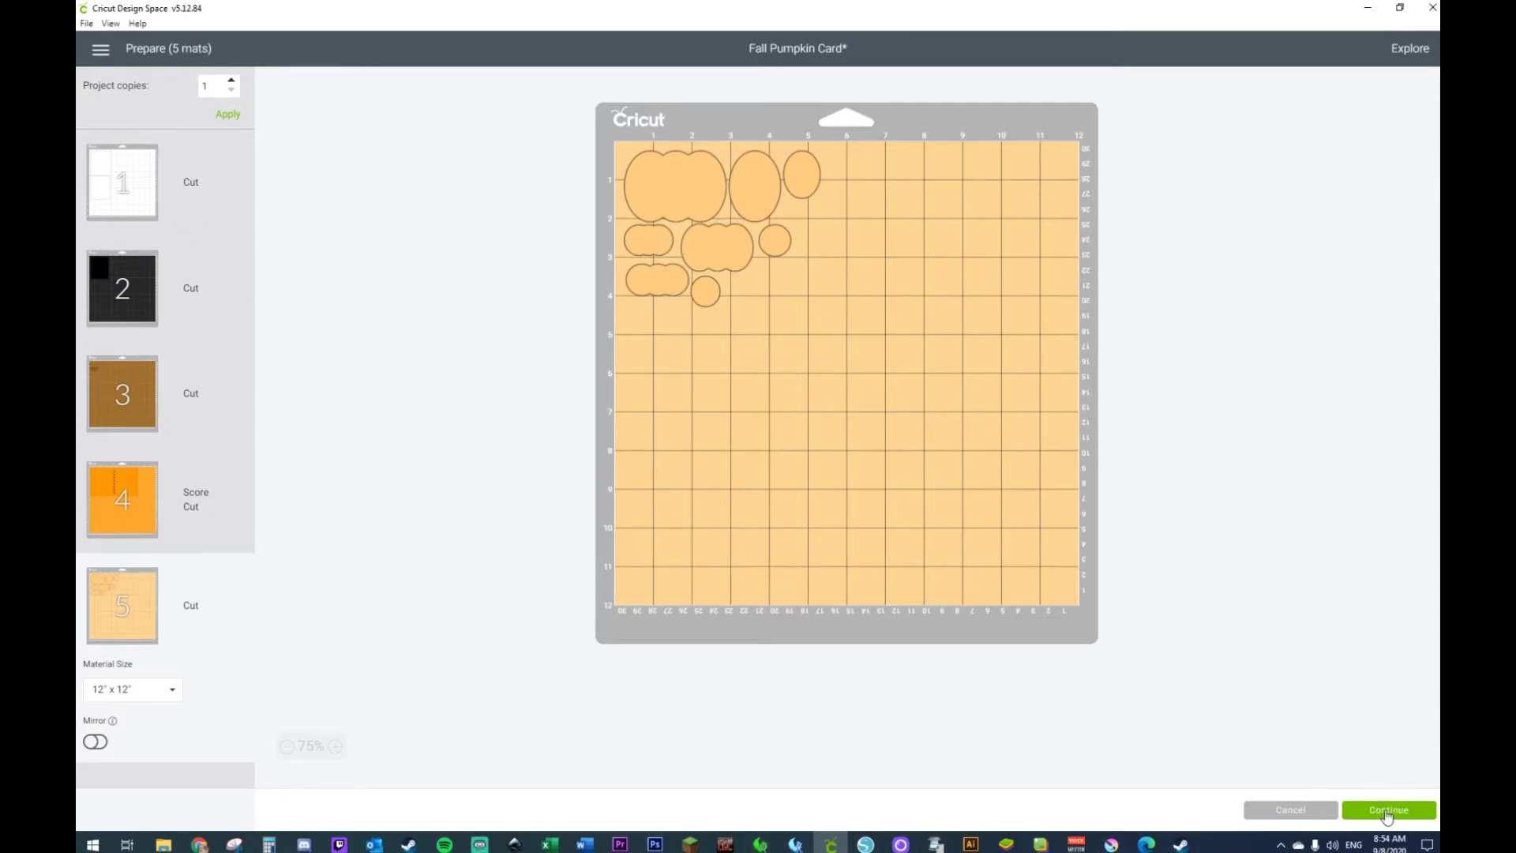
Return to mat 1 with the white panels and continue from mat preparation to the Make stage
click(148, 177)
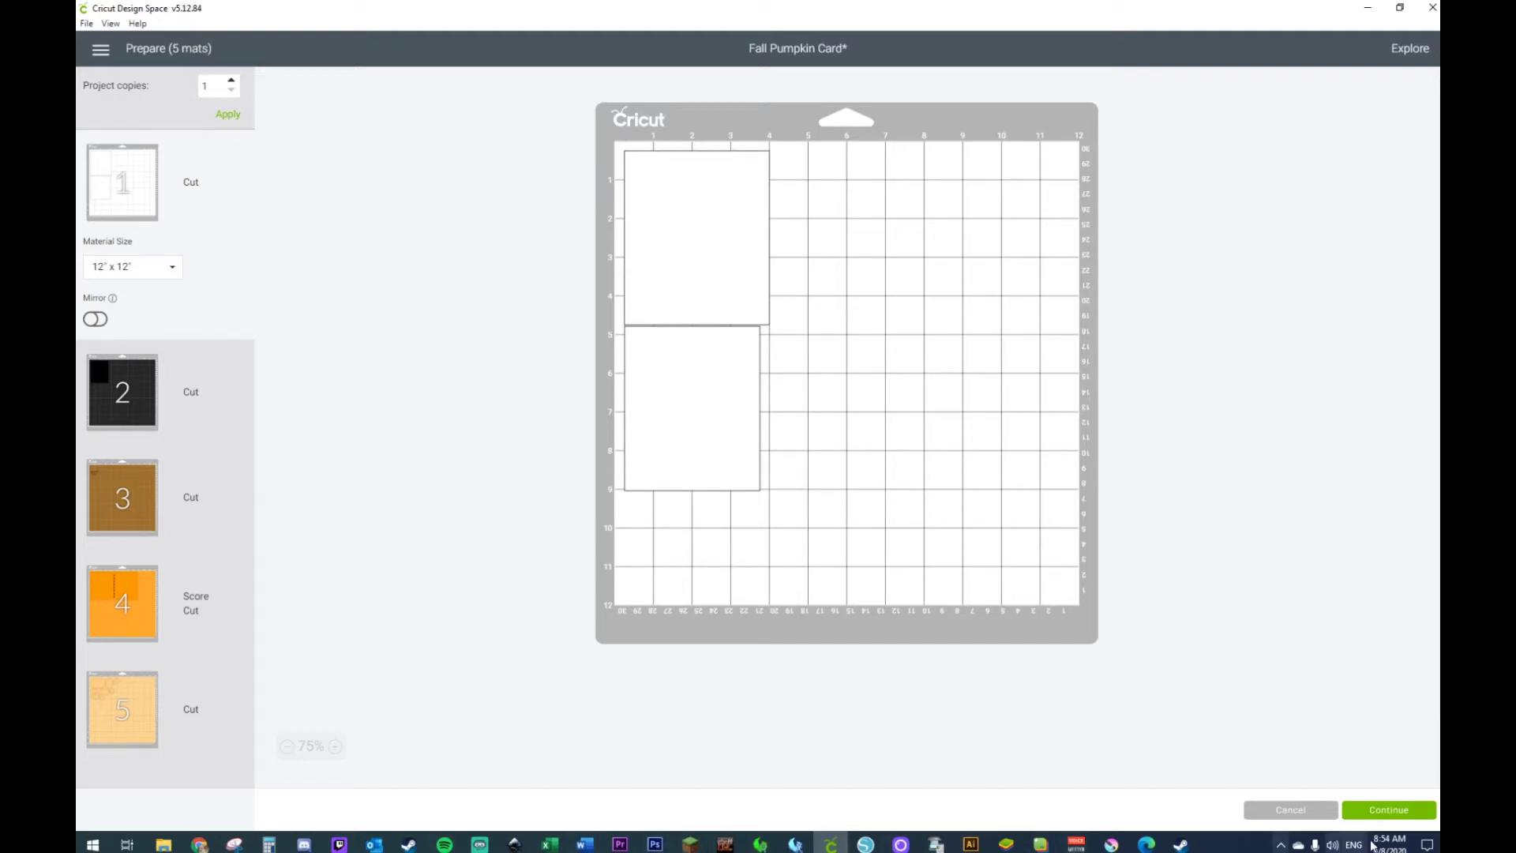
click(1378, 814)
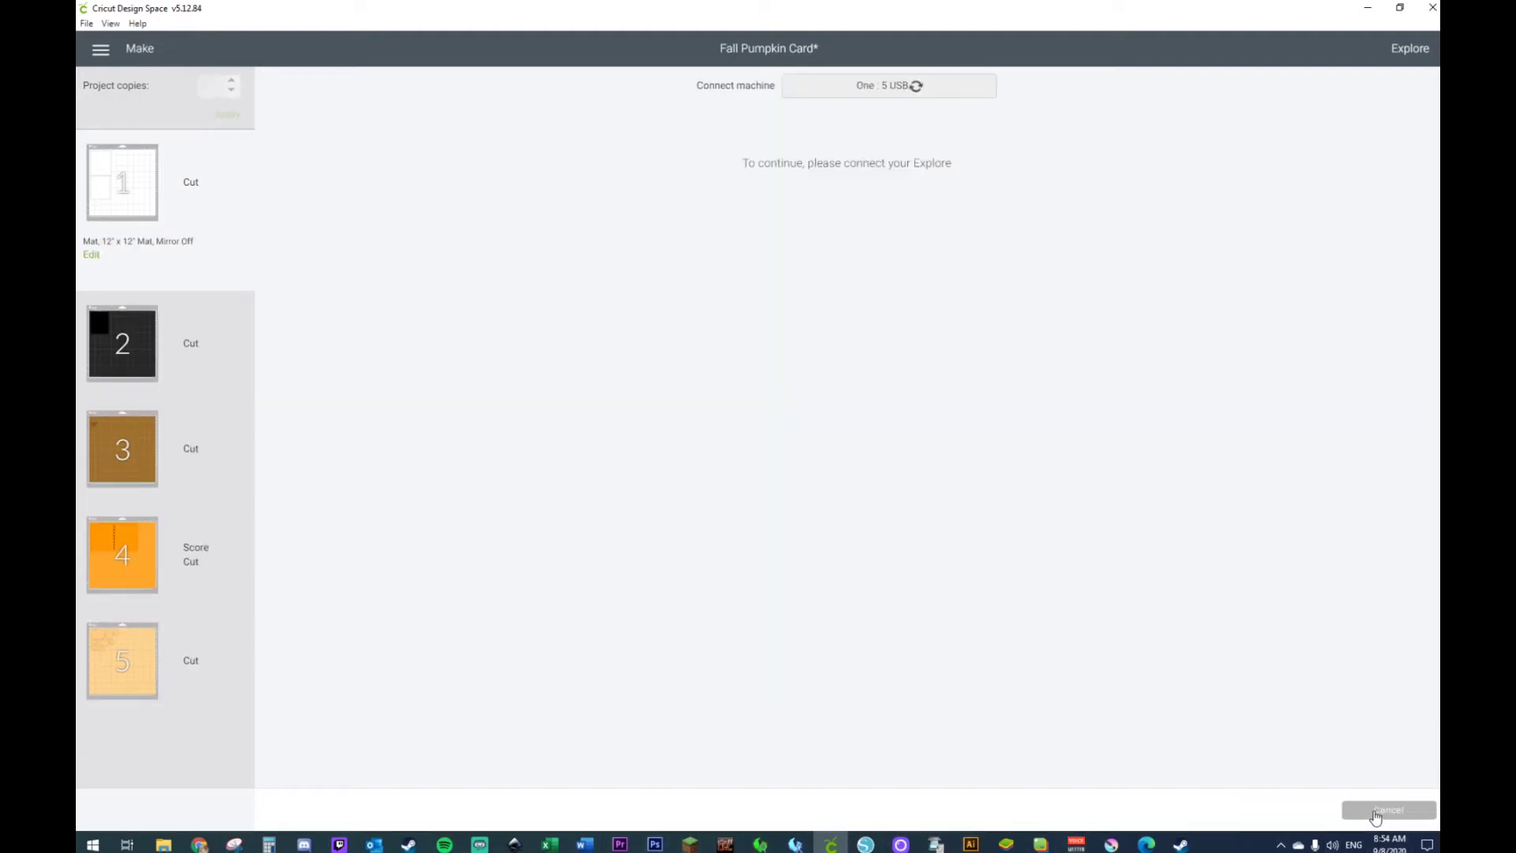